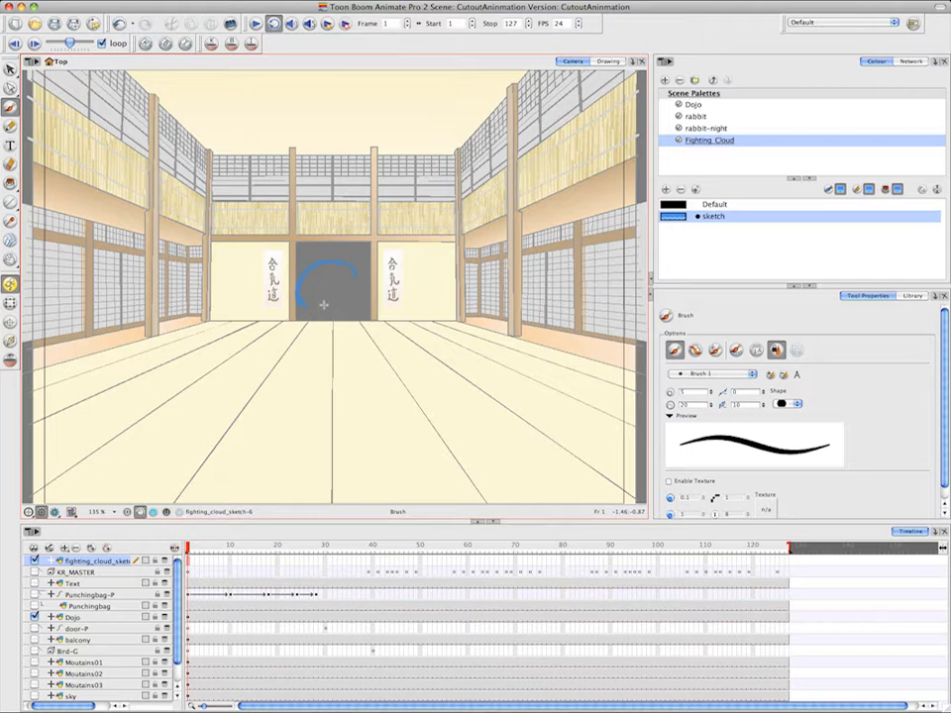
Sketch the fight cloud's lower-left puffs and its base along the dojo floor on frame 1 of the fighting_cloud_sketch layer
mouse_move(303, 315)
mouse_down()
mouse_move(280, 320)
mouse_move(282, 336)
mouse_move(236, 352)
mouse_up()
drag(273, 337, 248, 349)
mouse_move(255, 347)
mouse_down()
mouse_move(230, 352)
mouse_move(241, 367)
mouse_up()
mouse_move(237, 359)
mouse_down()
mouse_move(293, 368)
mouse_move(302, 359)
mouse_up()
mouse_move(302, 358)
mouse_down()
mouse_move(288, 367)
mouse_move(340, 363)
mouse_up()
mouse_move(340, 364)
mouse_down()
mouse_move(315, 368)
mouse_move(368, 368)
mouse_up()
mouse_move(315, 365)
mouse_down()
mouse_move(367, 369)
mouse_move(354, 379)
mouse_move(383, 382)
mouse_move(363, 330)
mouse_move(389, 380)
mouse_up()
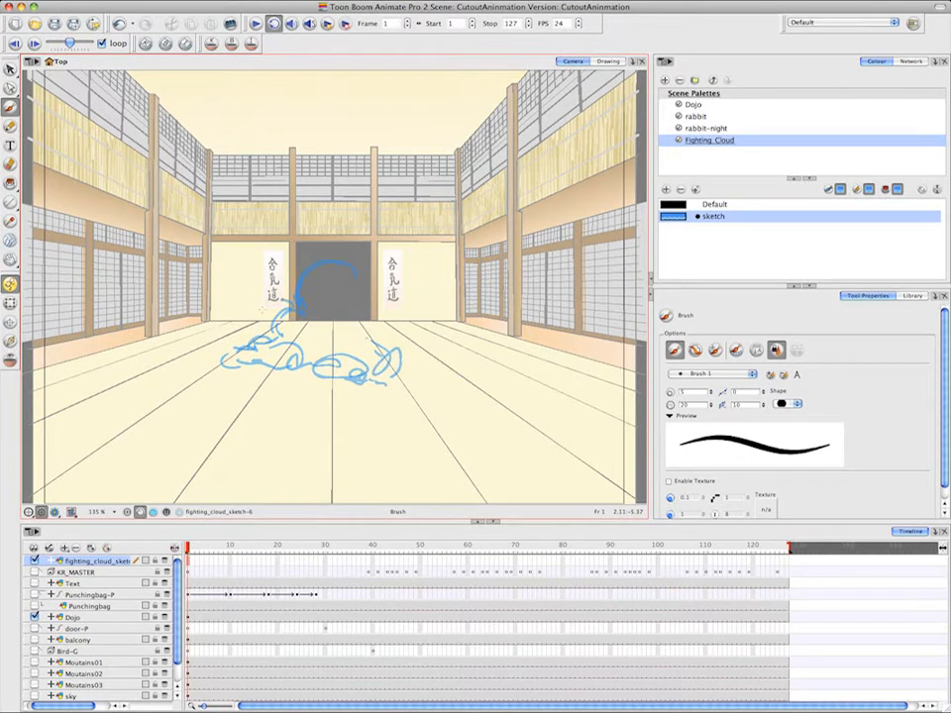
Sketch puffs on the frame 1 cloud's left shoulder and down its right side to the floor
drag(262, 309, 256, 333)
mouse_move(263, 321)
mouse_down()
mouse_move(248, 338)
mouse_move(254, 334)
mouse_up()
drag(356, 277, 363, 307)
drag(366, 282, 384, 332)
mouse_move(385, 325)
mouse_down()
mouse_move(381, 346)
mouse_move(394, 354)
mouse_up()
mouse_move(394, 355)
mouse_down()
mouse_move(414, 365)
mouse_move(404, 373)
mouse_move(426, 372)
mouse_up()
mouse_move(396, 344)
mouse_down()
mouse_move(425, 374)
mouse_move(451, 365)
mouse_move(443, 368)
mouse_move(452, 341)
mouse_move(451, 366)
mouse_move(428, 392)
mouse_up()
Complete the frame 1 cloud with wisps at the left floor edge, extra side puffs and a rounded puff in the centre
mouse_move(240, 352)
mouse_down()
mouse_move(191, 362)
mouse_move(195, 369)
mouse_up()
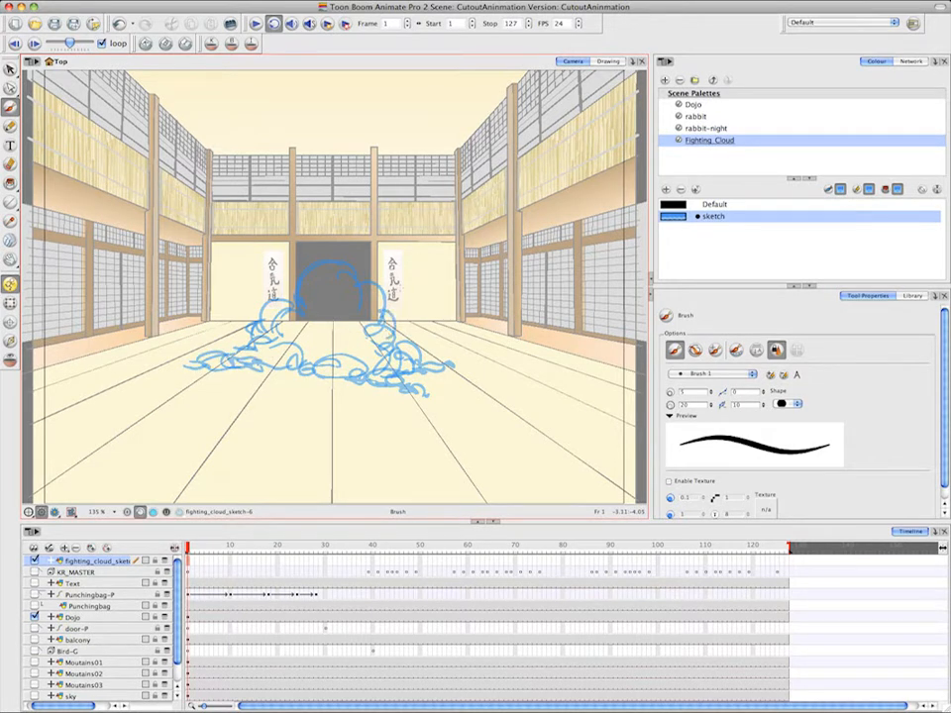
drag(295, 288, 218, 353)
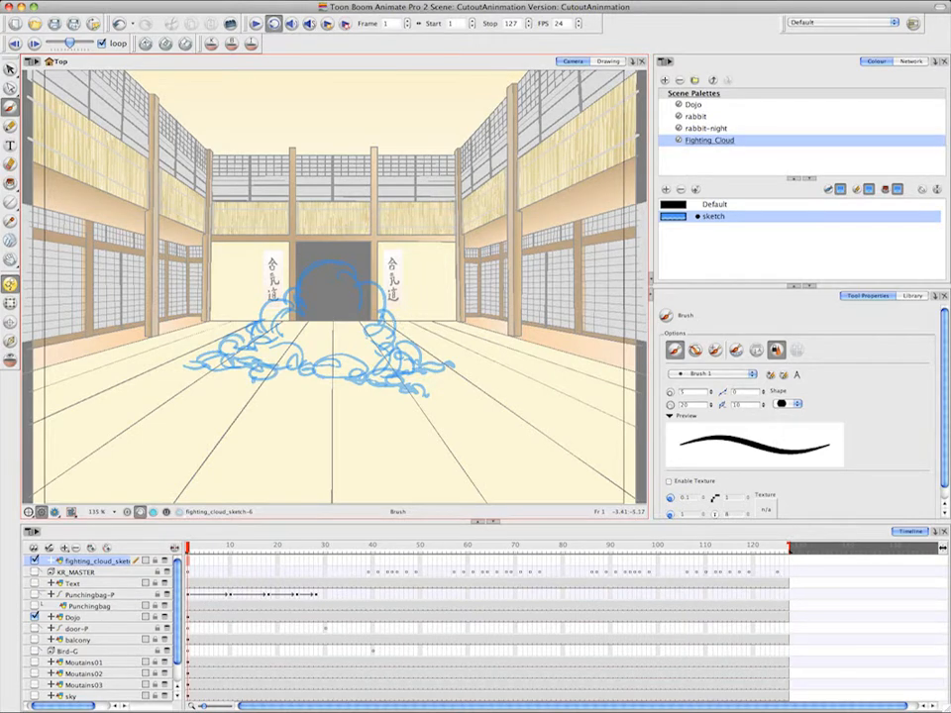
drag(392, 322, 411, 352)
drag(315, 339, 363, 338)
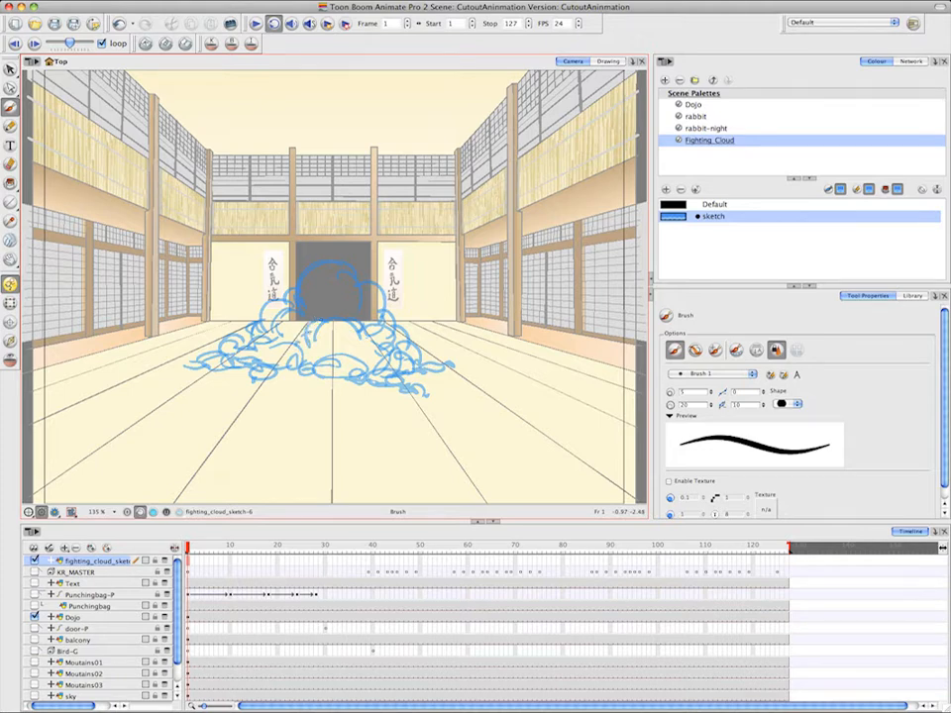
On frame 2, turn on onion skinning and sketch the cloud's raised dome, side puffs and centre arc over the previous drawing
click(192, 564)
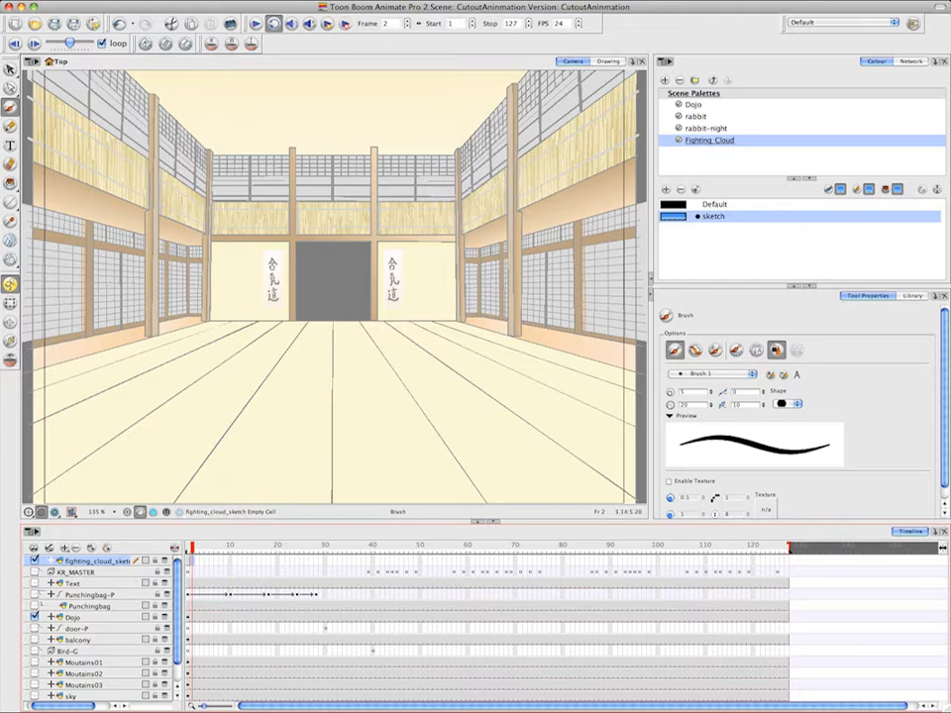
click(11, 361)
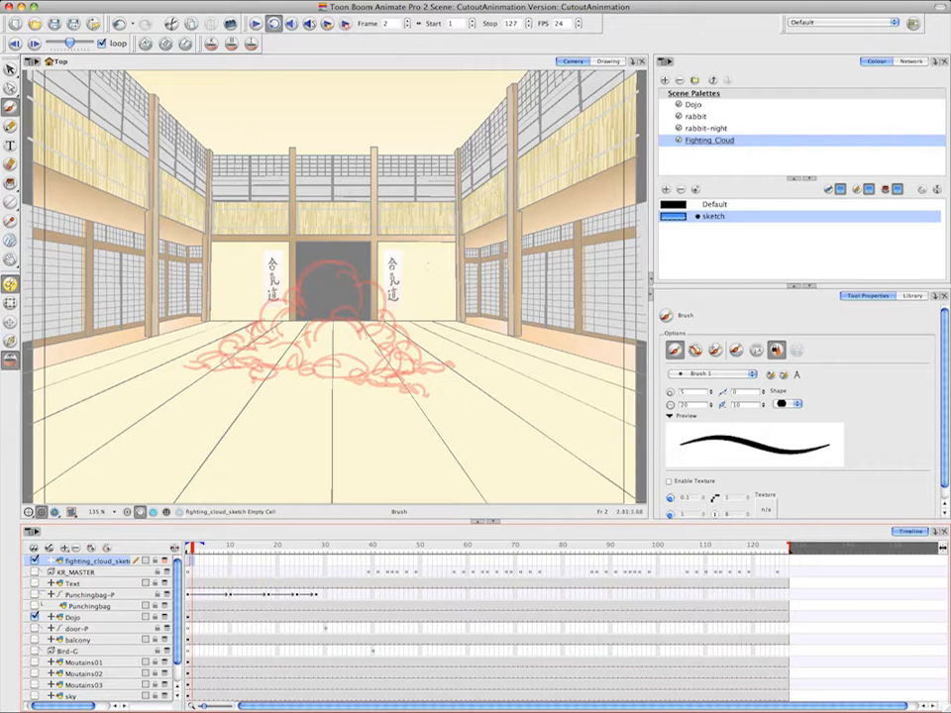
mouse_move(357, 263)
mouse_down()
mouse_move(317, 265)
mouse_move(303, 248)
mouse_move(309, 287)
mouse_move(327, 245)
mouse_move(359, 272)
mouse_move(356, 260)
mouse_move(347, 282)
mouse_move(363, 292)
mouse_move(402, 288)
mouse_move(372, 331)
mouse_move(412, 308)
mouse_up()
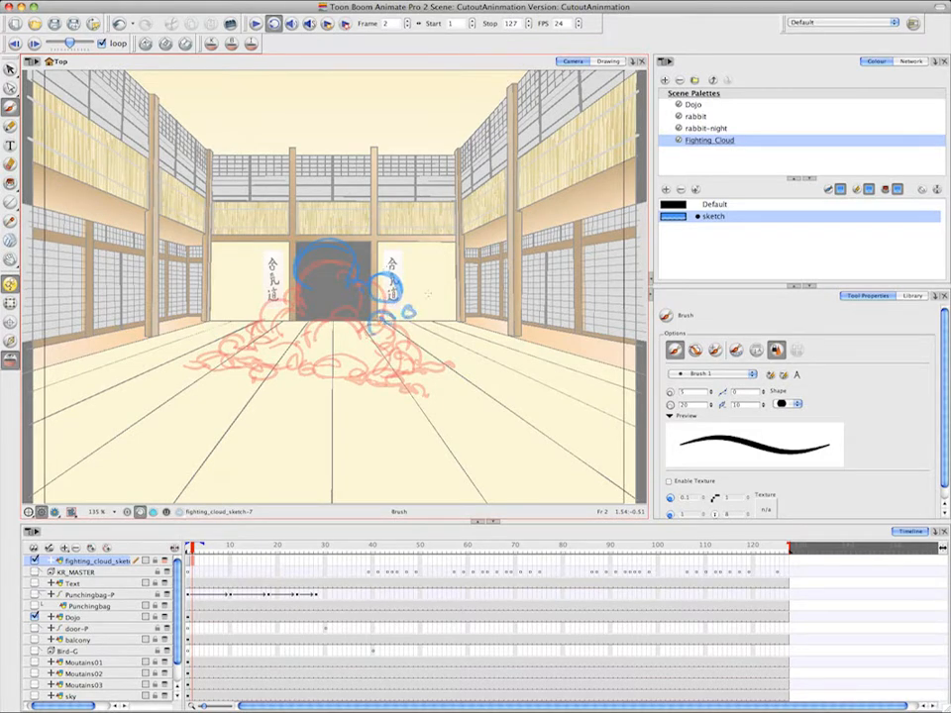
mouse_move(264, 284)
mouse_down()
mouse_move(281, 281)
mouse_move(254, 293)
mouse_move(263, 339)
mouse_move(243, 342)
mouse_move(309, 333)
mouse_up()
mouse_move(272, 344)
mouse_down()
mouse_move(297, 325)
mouse_move(282, 300)
mouse_up()
drag(337, 322, 366, 319)
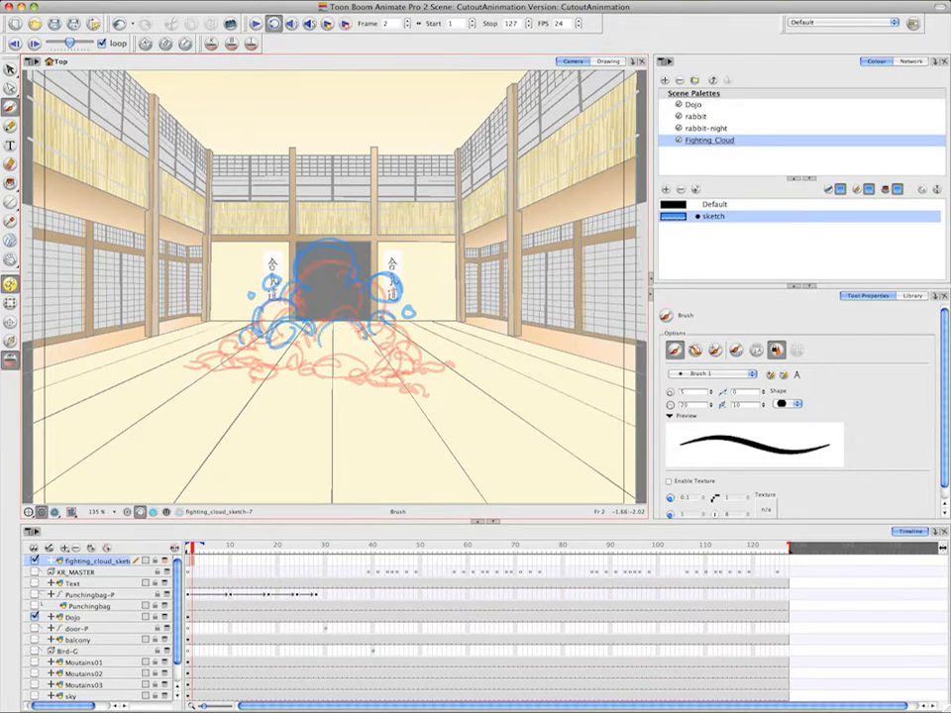
mouse_move(318, 354)
mouse_down()
mouse_move(364, 339)
mouse_move(363, 322)
mouse_move(392, 359)
mouse_move(396, 384)
mouse_move(415, 383)
mouse_up()
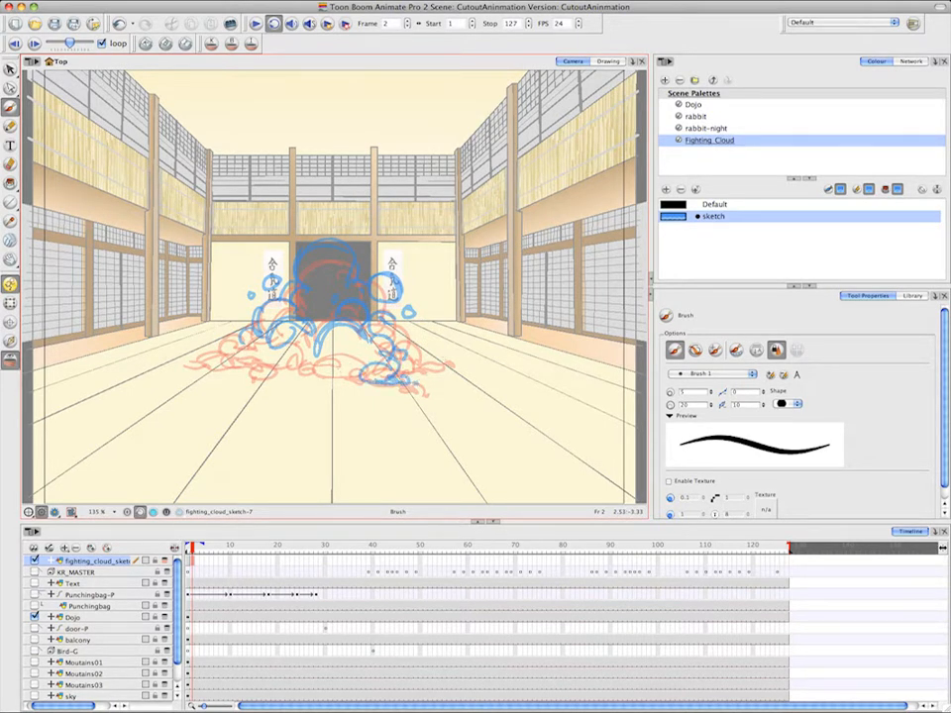
Finish the frame 2 cloud with overlapping puffs along its base and small loose puffs spreading out on both sides
mouse_move(355, 379)
mouse_down()
mouse_move(302, 373)
mouse_move(322, 381)
mouse_move(309, 381)
mouse_move(279, 357)
mouse_up()
mouse_move(271, 363)
mouse_down()
mouse_move(260, 327)
mouse_move(230, 359)
mouse_move(177, 369)
mouse_move(220, 337)
mouse_move(210, 335)
mouse_move(238, 334)
mouse_move(223, 368)
mouse_up()
drag(243, 367, 257, 358)
mouse_move(395, 341)
mouse_down()
mouse_move(418, 350)
mouse_move(404, 366)
mouse_up()
drag(405, 368, 456, 366)
drag(434, 348, 452, 353)
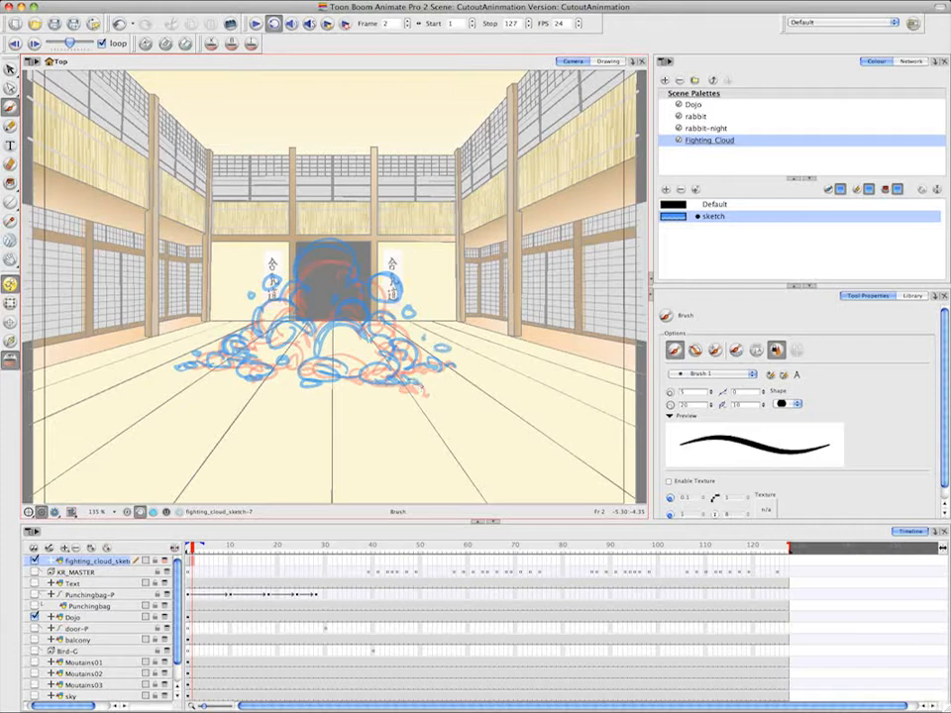
drag(406, 386, 425, 393)
drag(370, 344, 359, 364)
On frame 3, sketch the cloud's higher top, the puffs on both sides and small puffs flying outward
key(period)
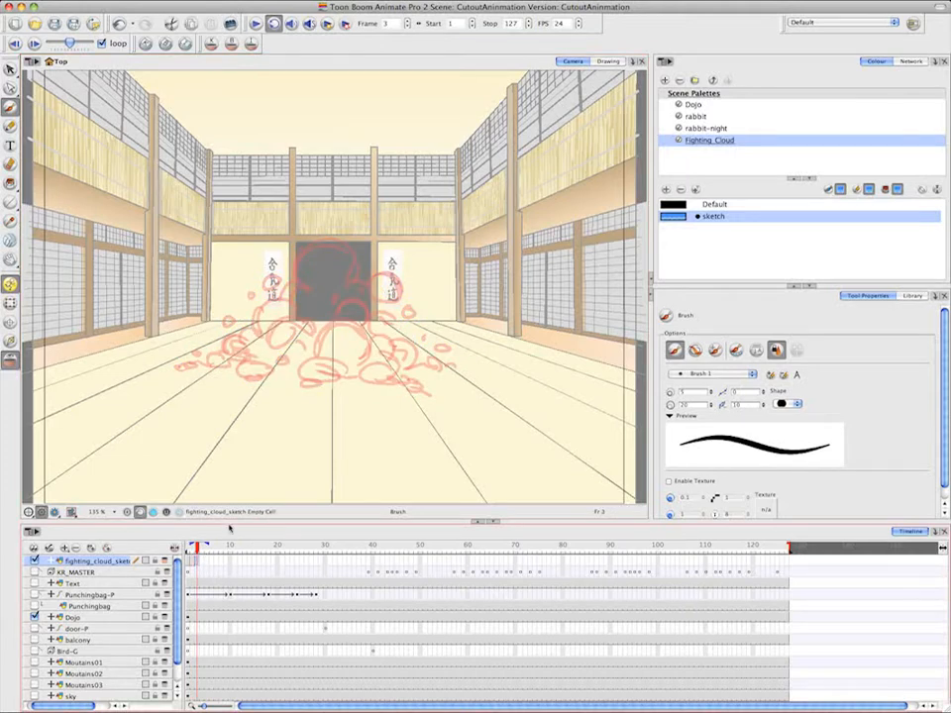
drag(367, 306, 398, 340)
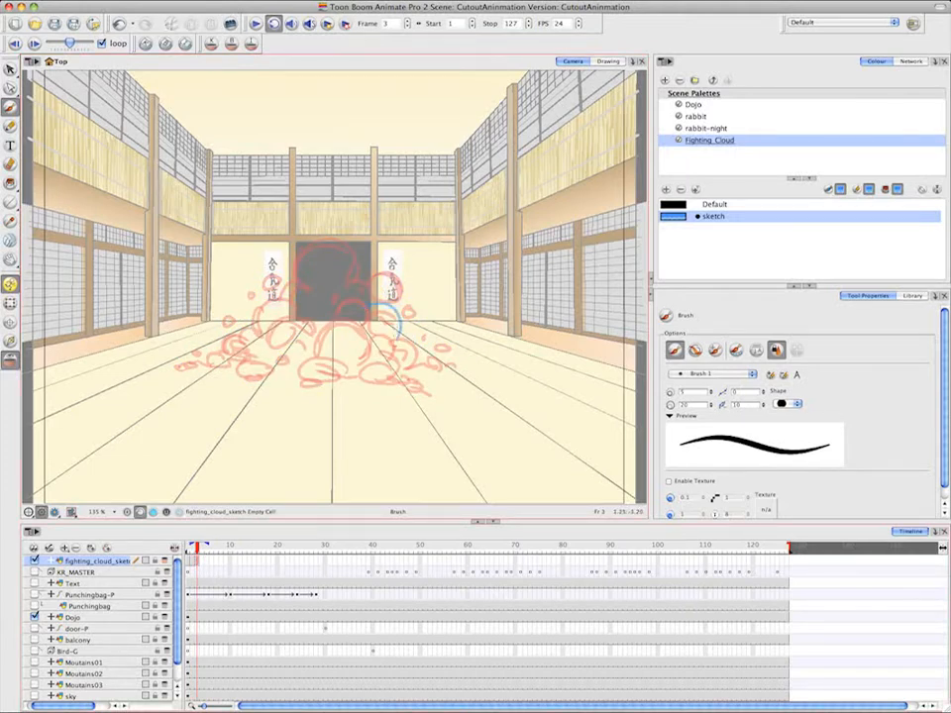
drag(409, 276, 397, 261)
mouse_move(319, 226)
mouse_down()
mouse_move(312, 259)
mouse_move(345, 249)
mouse_move(308, 275)
mouse_move(308, 296)
mouse_move(362, 306)
mouse_move(376, 342)
mouse_move(314, 362)
mouse_move(303, 331)
mouse_move(248, 324)
mouse_move(265, 335)
mouse_up()
drag(271, 266, 273, 277)
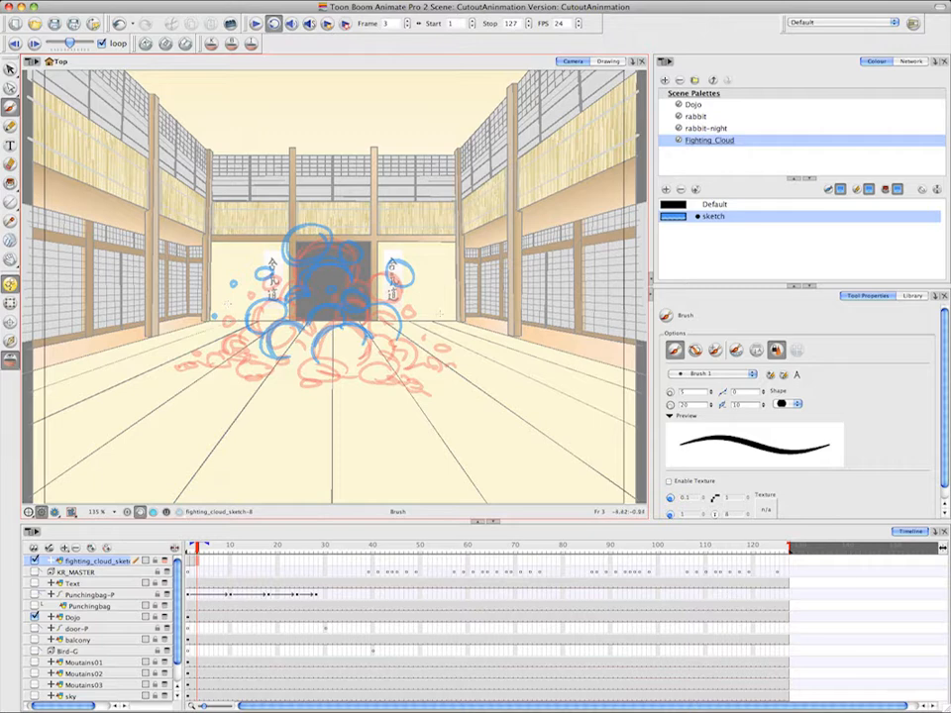
mouse_move(435, 302)
mouse_down()
mouse_move(412, 332)
mouse_move(421, 358)
mouse_move(466, 357)
mouse_up()
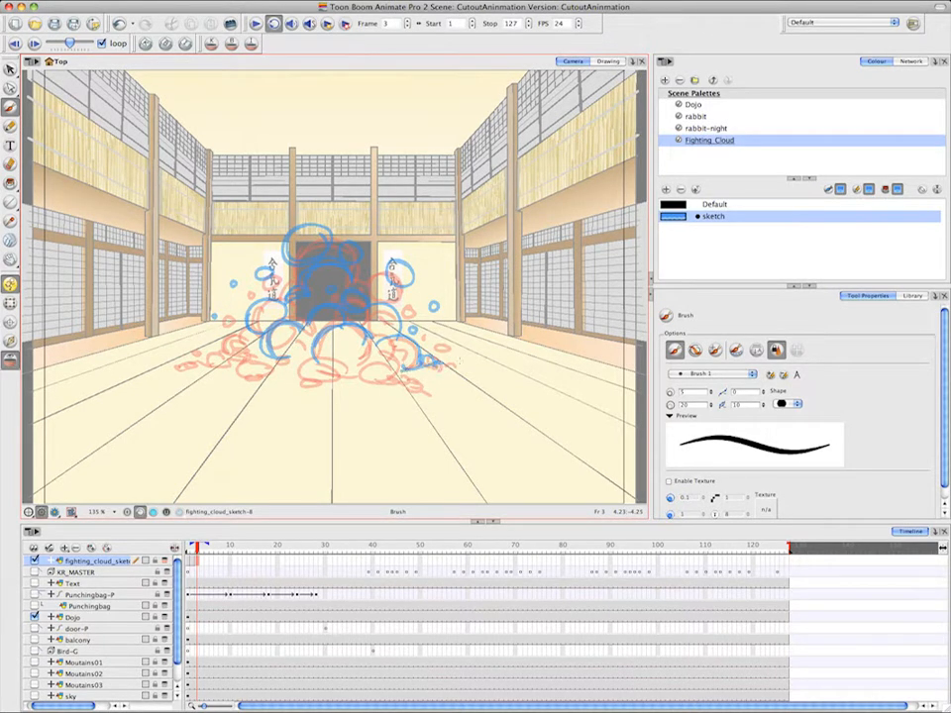
Finish the frame 3 cloud by sketching its base puffs and the scattered small puffs along the floor
drag(361, 368, 431, 386)
drag(268, 287, 303, 272)
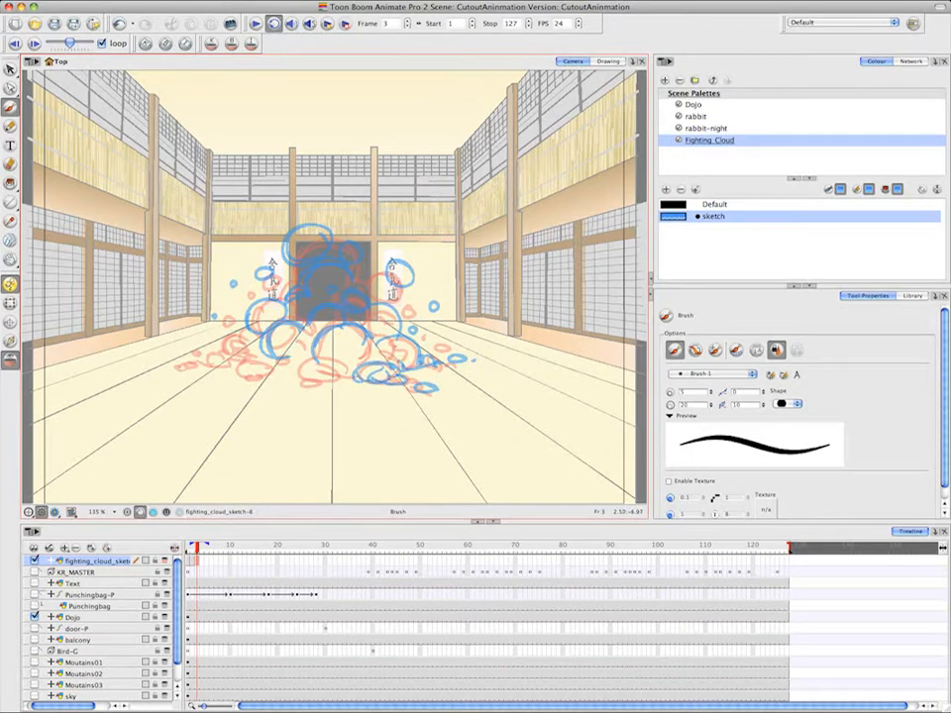
drag(373, 351, 393, 357)
mouse_move(256, 283)
mouse_down()
mouse_move(224, 270)
mouse_move(242, 267)
mouse_up()
mouse_move(296, 379)
mouse_down()
mouse_move(290, 387)
mouse_move(355, 382)
mouse_move(273, 365)
mouse_move(232, 371)
mouse_move(235, 384)
mouse_up()
drag(248, 341, 183, 359)
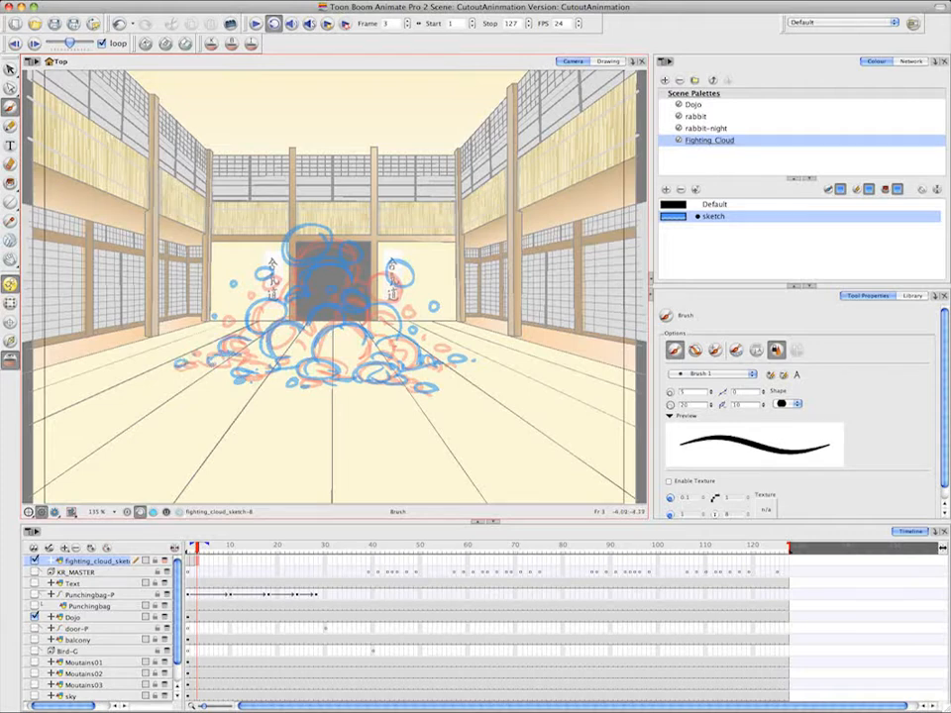
drag(229, 362, 260, 371)
mouse_move(242, 340)
mouse_down()
mouse_move(263, 335)
mouse_move(241, 346)
mouse_up()
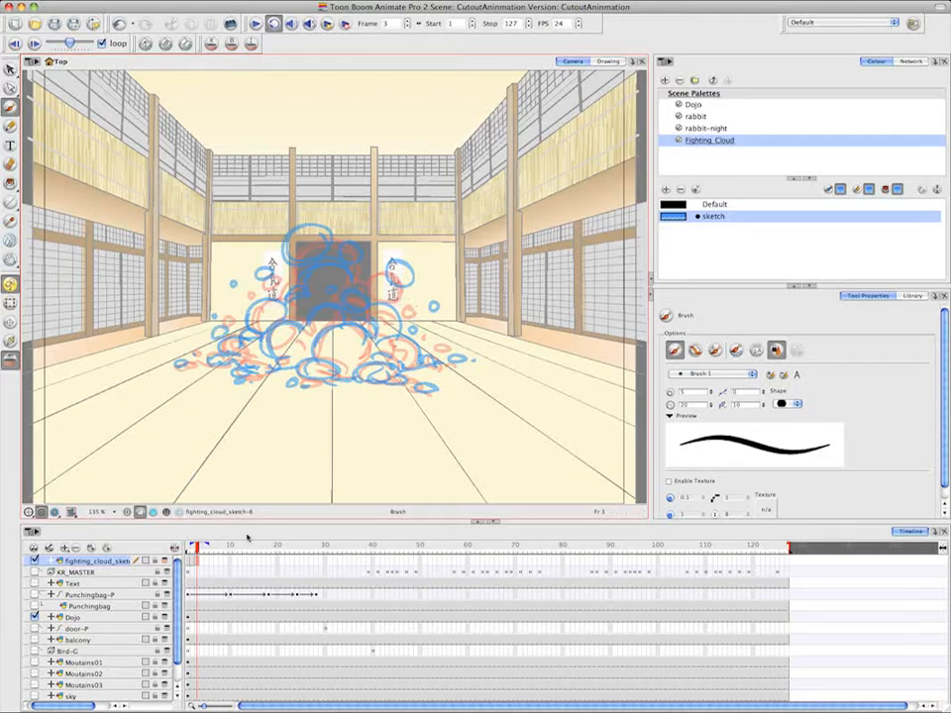
On frame 4, sketch separate round puffs rising above and beside the cloud, farther out than in the previous drawing
click(201, 564)
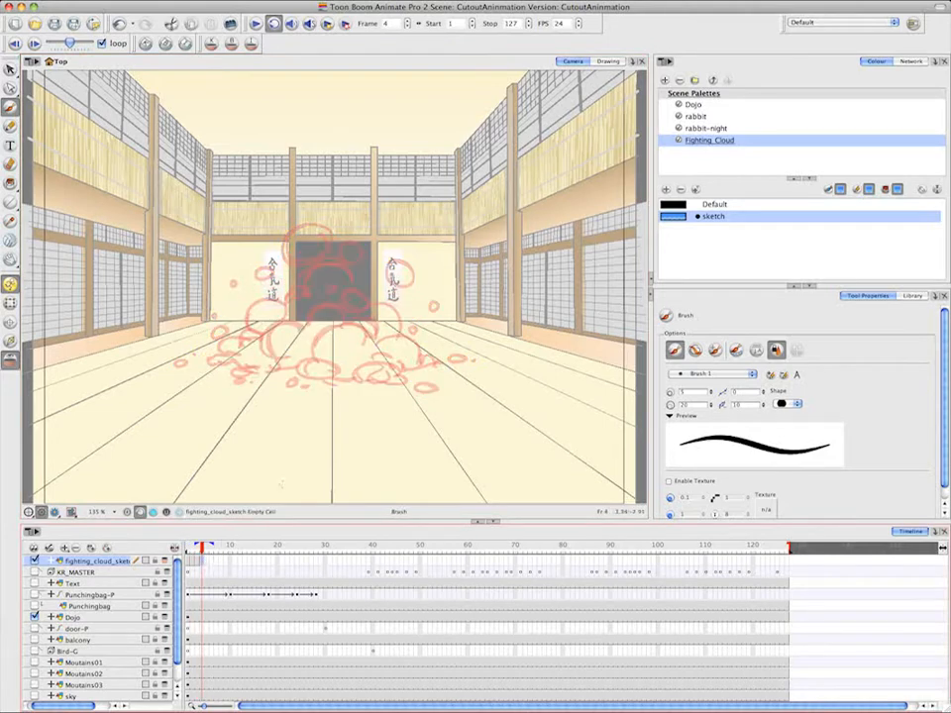
mouse_move(424, 250)
mouse_down()
mouse_move(410, 260)
mouse_move(426, 250)
mouse_up()
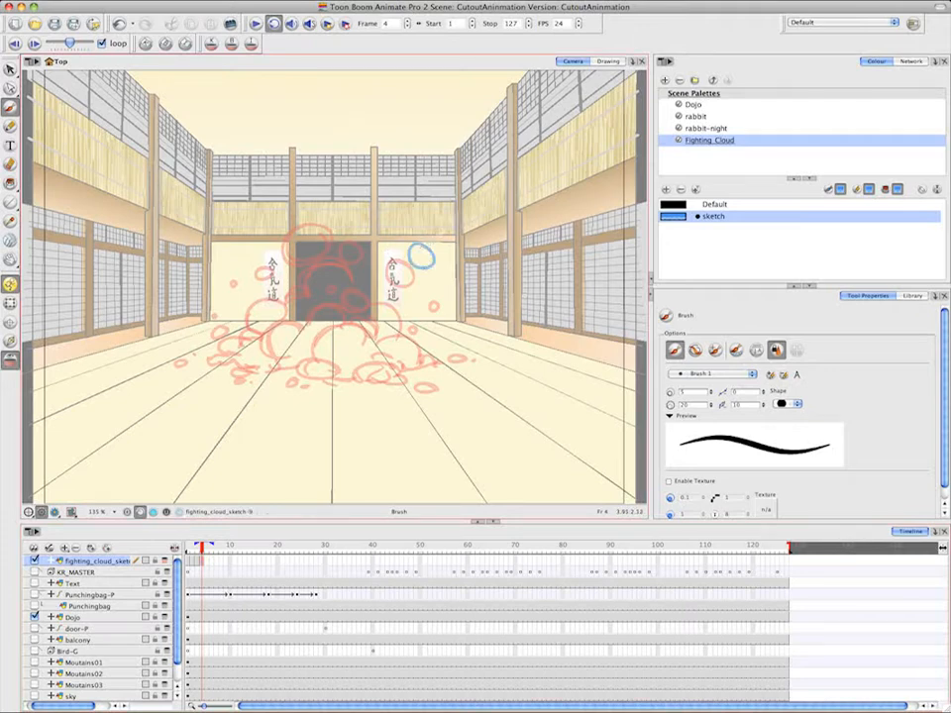
drag(301, 216, 287, 218)
drag(346, 229, 351, 234)
drag(419, 276, 413, 279)
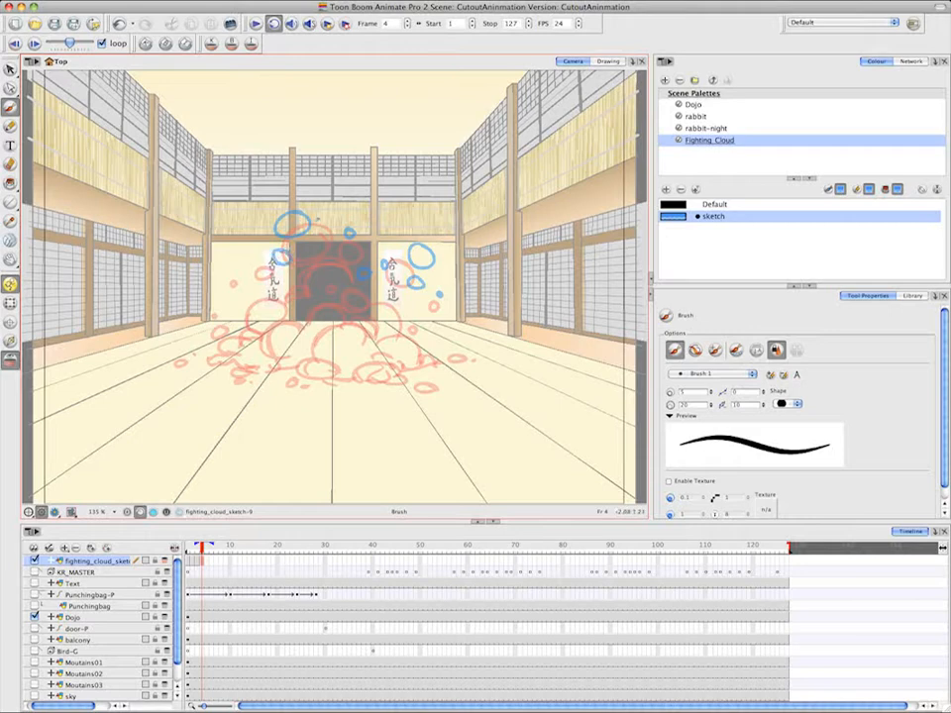
drag(317, 220, 315, 238)
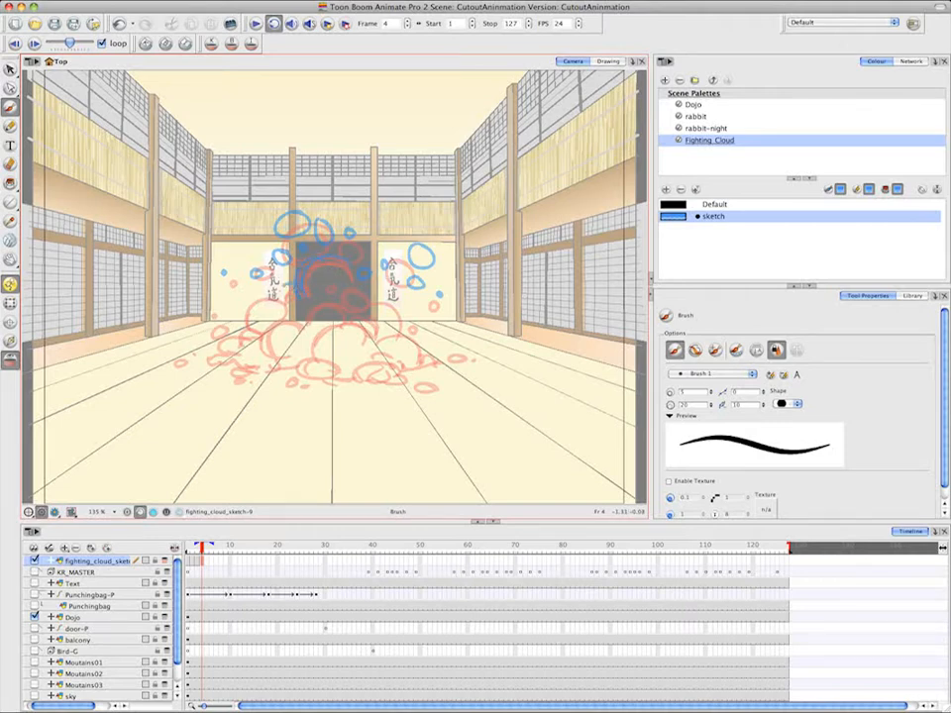
Sketch the frame 4 cloud's main body, its base puffs and the small puffs spreading along the floor
mouse_move(274, 297)
mouse_down()
mouse_move(295, 278)
mouse_move(270, 299)
mouse_move(270, 331)
mouse_move(280, 305)
mouse_move(255, 333)
mouse_move(239, 310)
mouse_up()
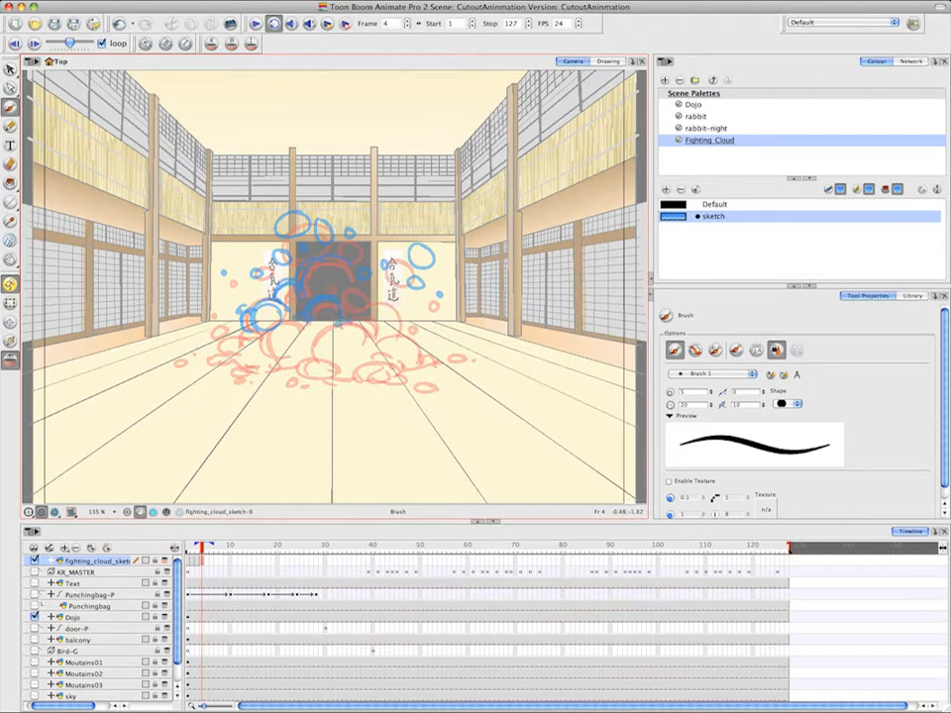
mouse_move(367, 344)
mouse_down()
mouse_move(292, 373)
mouse_move(323, 364)
mouse_move(318, 375)
mouse_up()
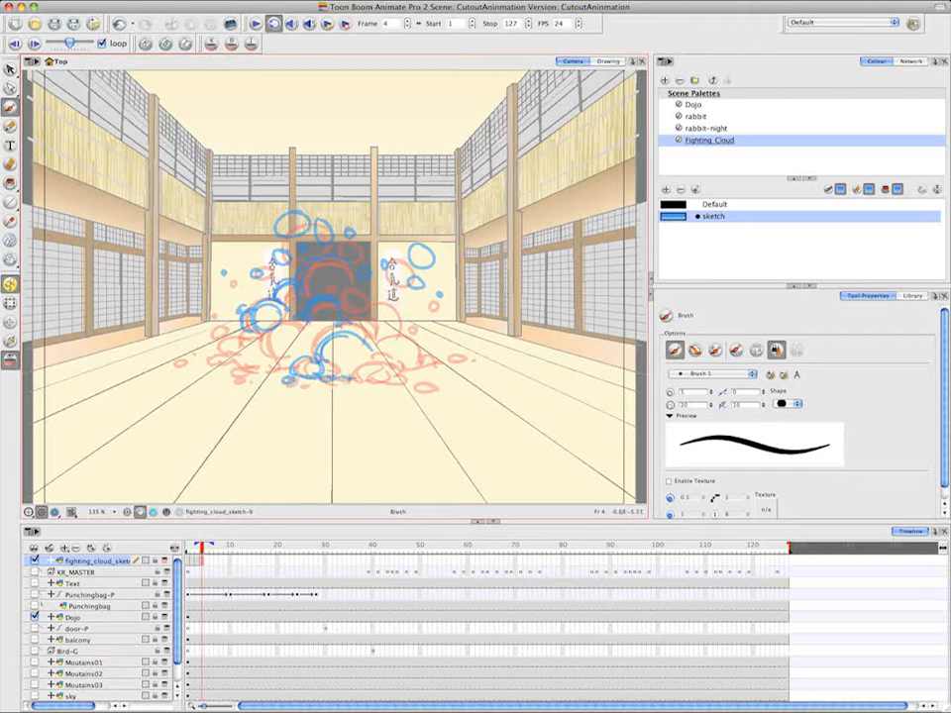
mouse_move(387, 377)
mouse_down()
mouse_move(365, 382)
mouse_move(404, 385)
mouse_move(387, 363)
mouse_move(374, 366)
mouse_up()
mouse_move(386, 363)
mouse_down()
mouse_move(396, 379)
mouse_move(413, 354)
mouse_move(408, 364)
mouse_move(428, 368)
mouse_move(402, 371)
mouse_move(449, 356)
mouse_up()
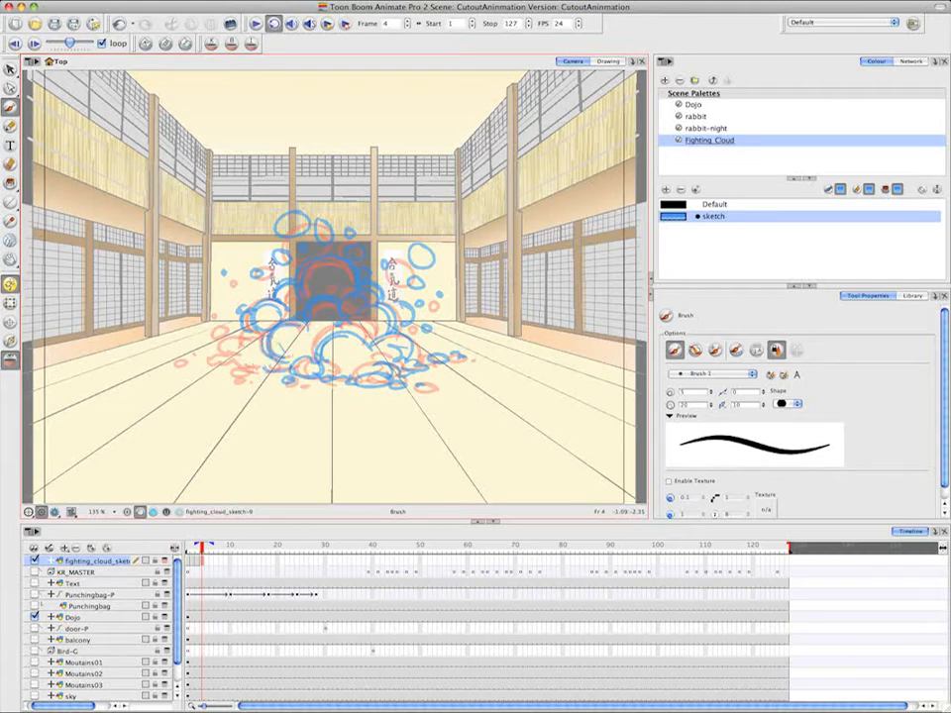
mouse_move(220, 360)
mouse_down()
mouse_move(198, 366)
mouse_move(220, 366)
mouse_up()
mouse_move(205, 318)
mouse_down()
mouse_move(265, 376)
mouse_move(281, 368)
mouse_move(272, 358)
mouse_up()
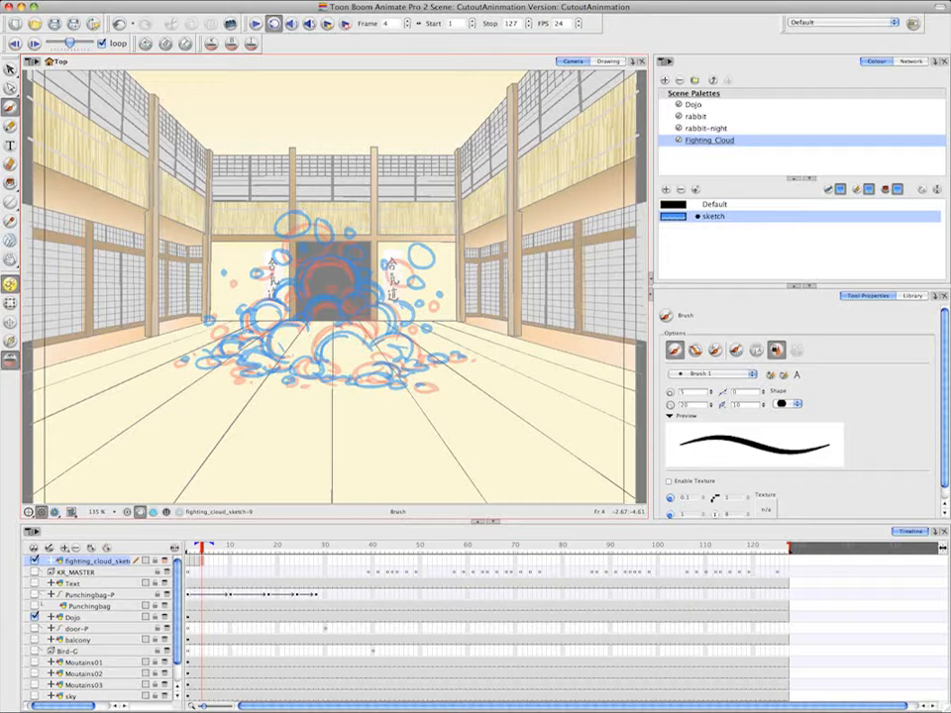
On frame 5, sketch smaller flying puffs above the cloud, its central dome and the puffs down its right side
click(207, 562)
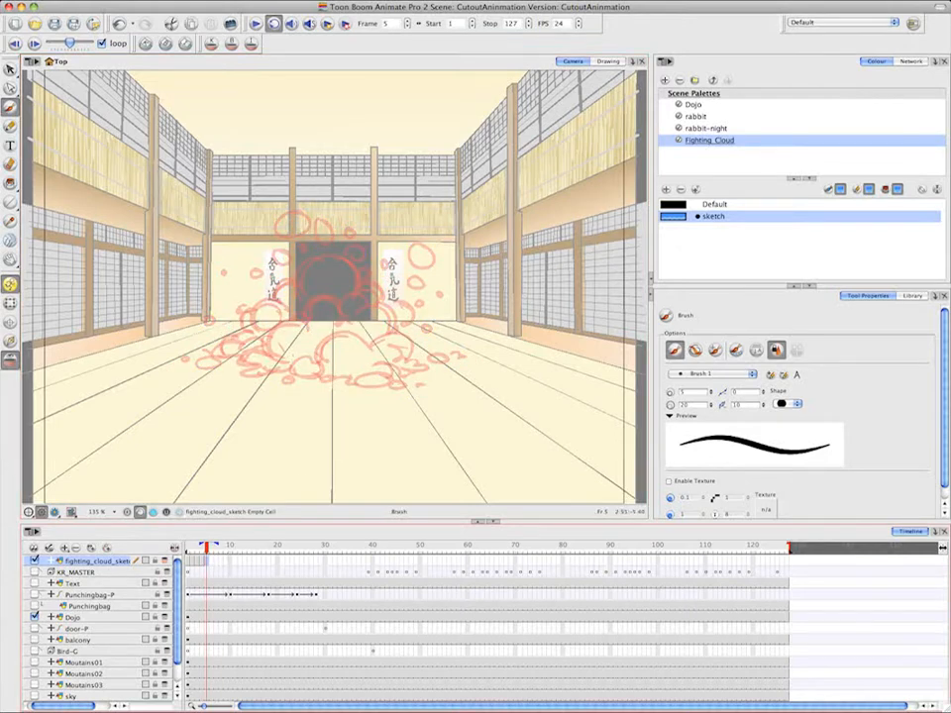
drag(289, 203, 285, 252)
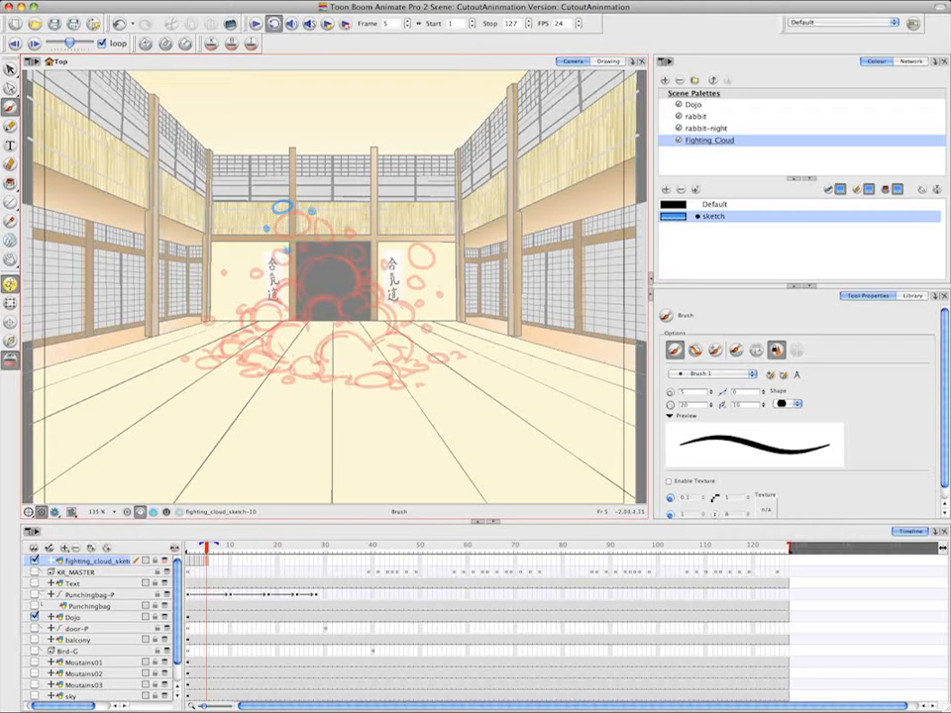
drag(434, 239, 429, 247)
mouse_move(298, 271)
mouse_down()
mouse_move(350, 271)
mouse_move(383, 329)
mouse_move(399, 309)
mouse_move(398, 328)
mouse_move(420, 306)
mouse_up()
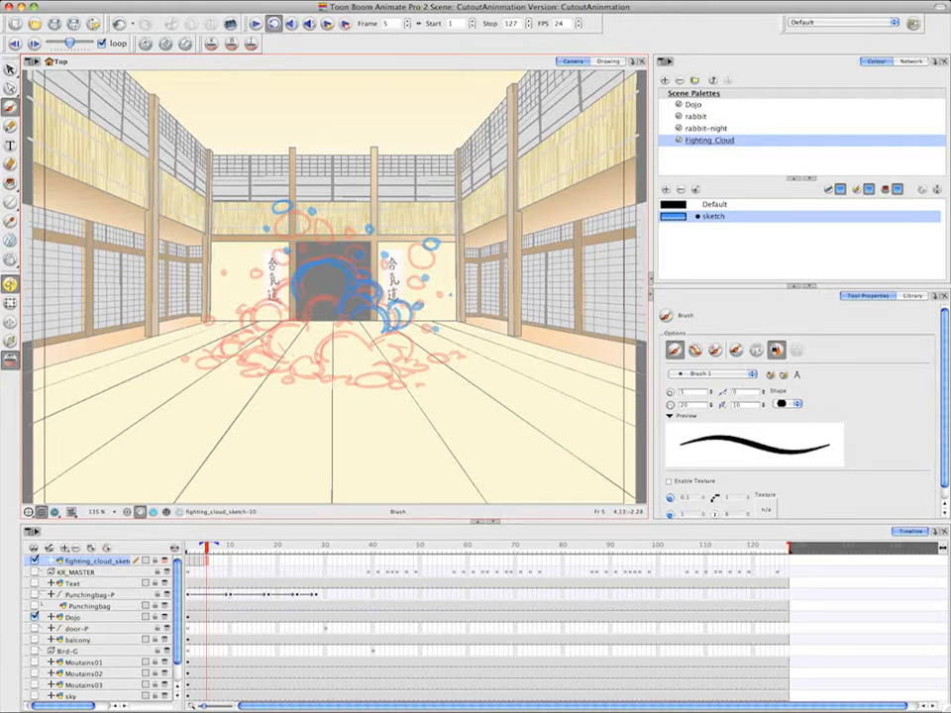
drag(445, 349, 453, 354)
mouse_move(371, 348)
mouse_down()
mouse_move(392, 338)
mouse_move(419, 372)
mouse_up()
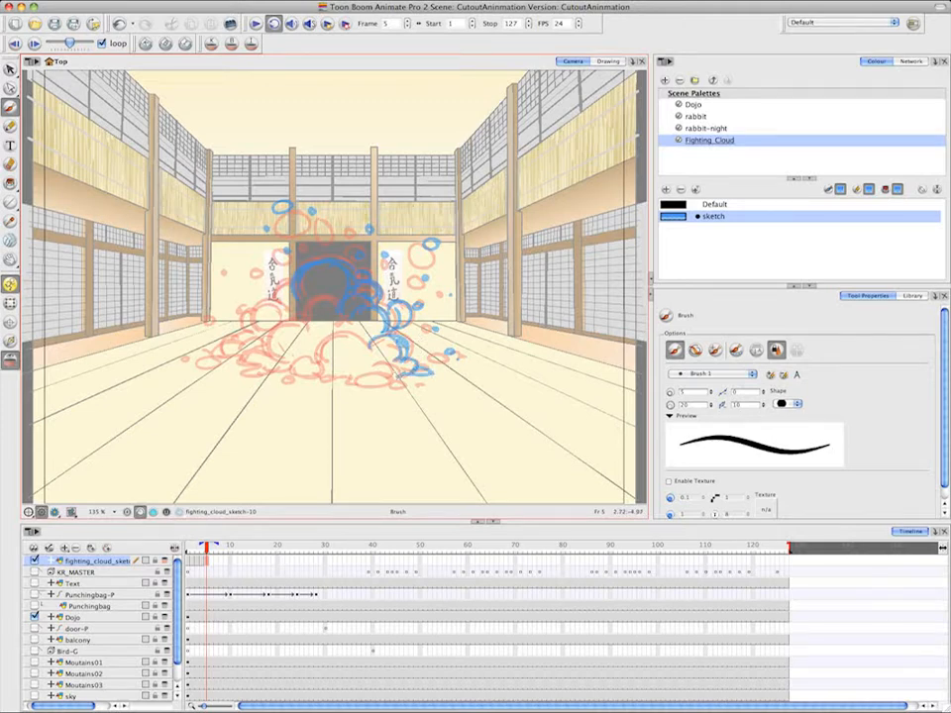
Finish the frame 5 cloud with its centre puff, base puffs and left side down to the floor
mouse_move(370, 342)
mouse_down()
mouse_move(322, 344)
mouse_move(325, 361)
mouse_move(376, 362)
mouse_move(384, 371)
mouse_move(374, 381)
mouse_move(401, 384)
mouse_up()
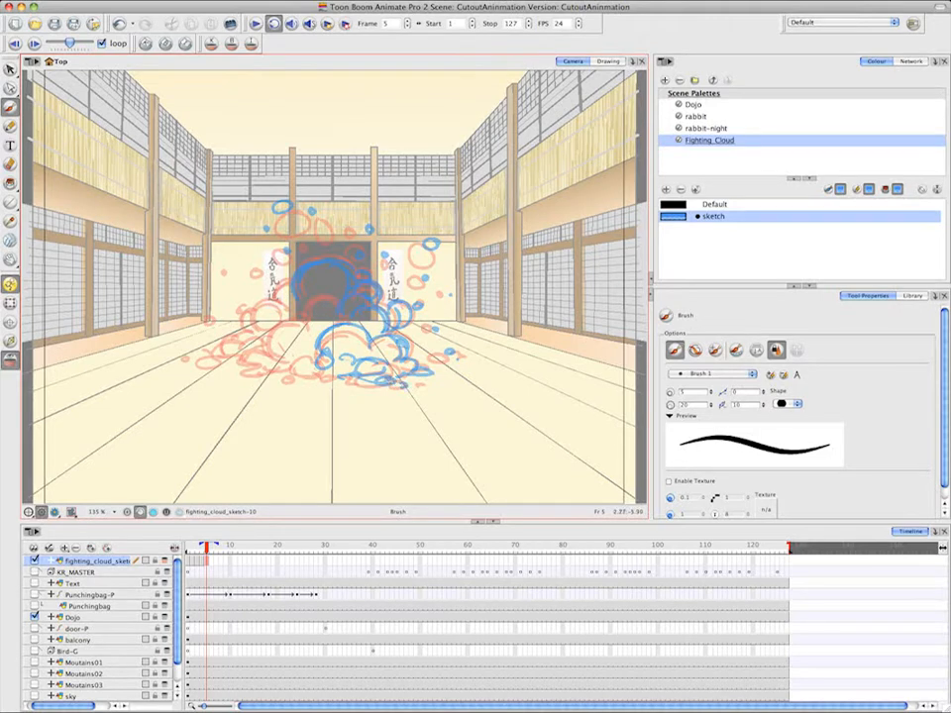
mouse_move(313, 361)
mouse_down()
mouse_move(286, 379)
mouse_move(242, 367)
mouse_move(231, 374)
mouse_move(280, 371)
mouse_up()
drag(232, 374, 254, 376)
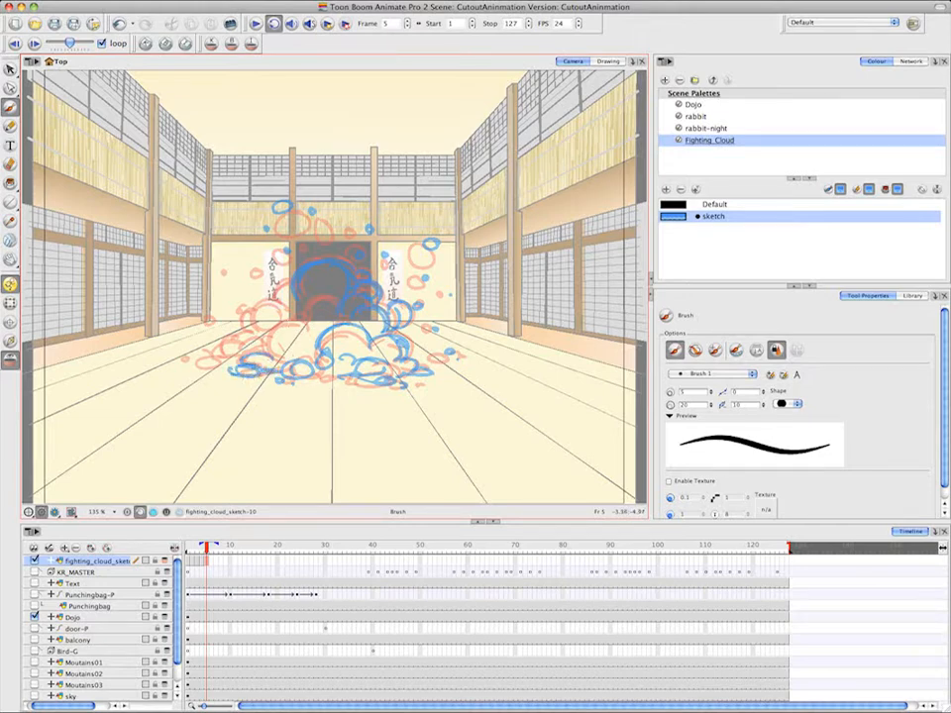
mouse_move(303, 324)
mouse_down()
mouse_move(261, 352)
mouse_move(278, 359)
mouse_up()
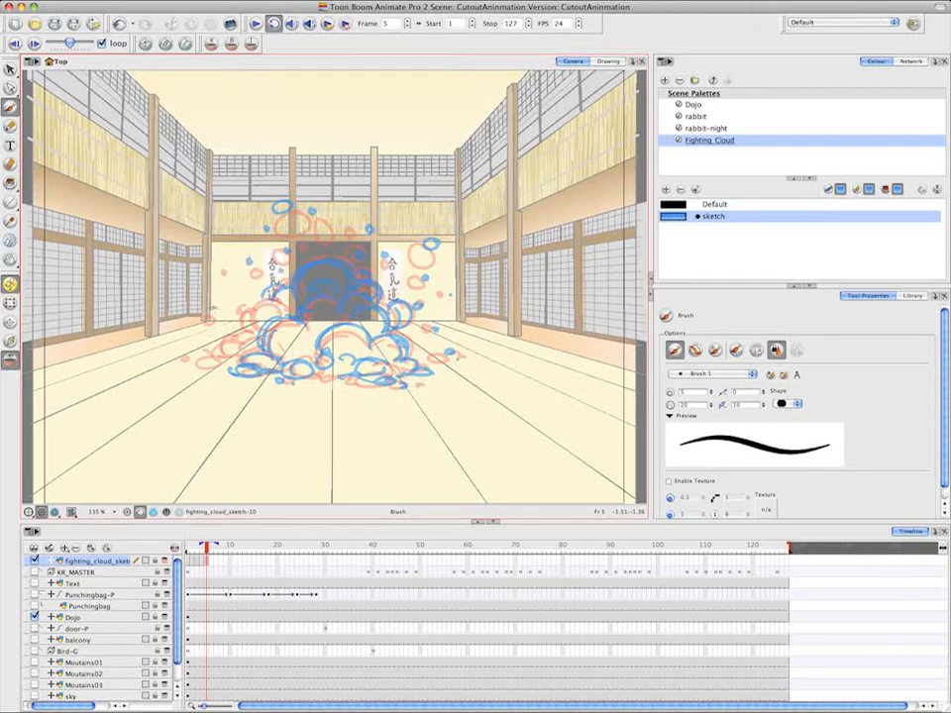
mouse_move(230, 318)
mouse_down()
mouse_move(252, 333)
mouse_move(227, 353)
mouse_move(197, 354)
mouse_move(222, 361)
mouse_up()
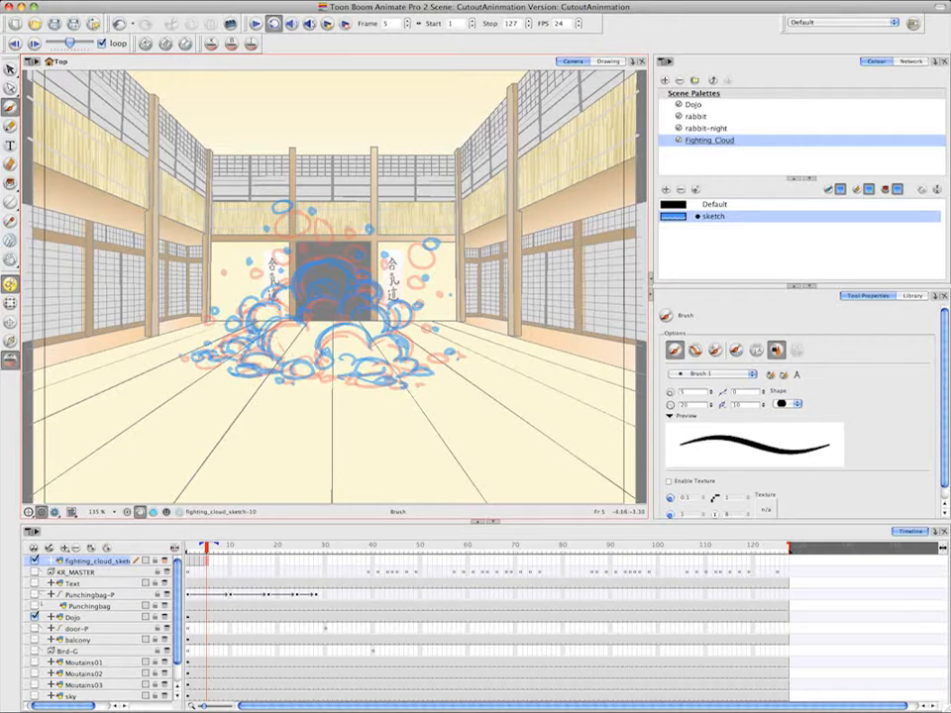
On frame 6, sketch a small puff flying above the cloud, its central dome and the puffs down its right side to the floor
click(213, 564)
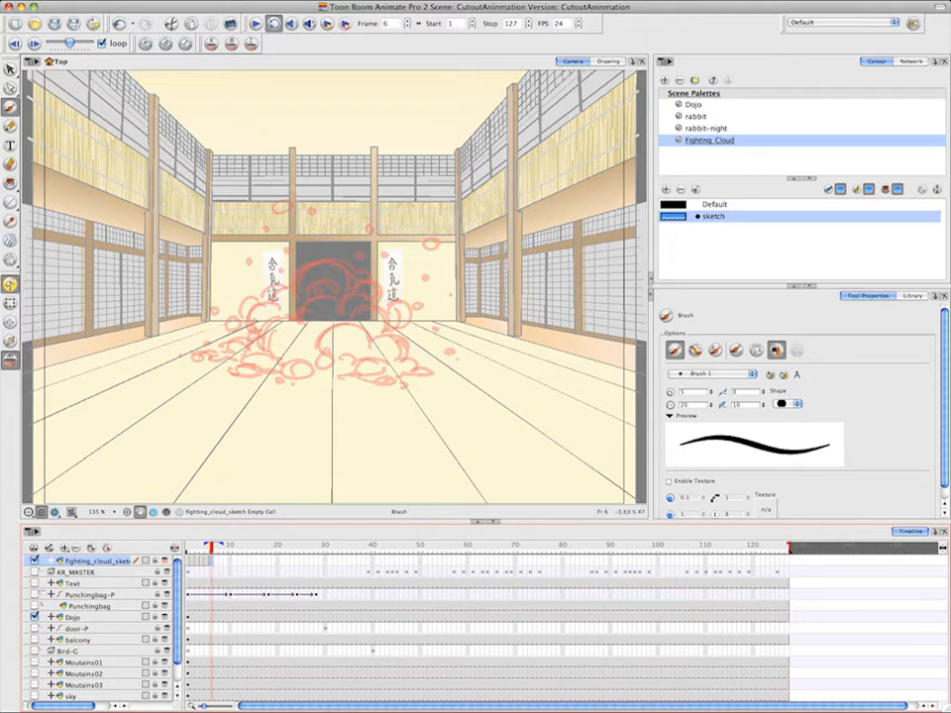
drag(274, 196, 280, 196)
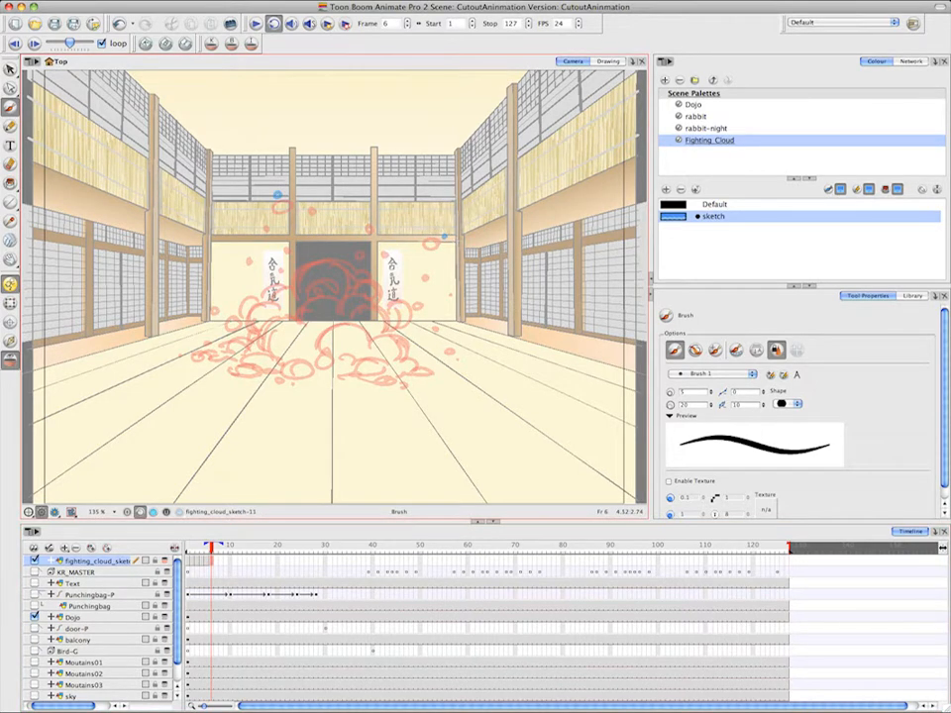
mouse_move(299, 252)
mouse_down()
mouse_move(297, 261)
mouse_move(339, 259)
mouse_move(296, 289)
mouse_move(278, 286)
mouse_move(266, 297)
mouse_move(270, 323)
mouse_move(322, 337)
mouse_move(345, 293)
mouse_move(331, 286)
mouse_move(358, 327)
mouse_move(390, 327)
mouse_move(408, 357)
mouse_up()
mouse_move(408, 343)
mouse_down()
mouse_move(387, 325)
mouse_move(392, 296)
mouse_up()
drag(400, 313, 380, 294)
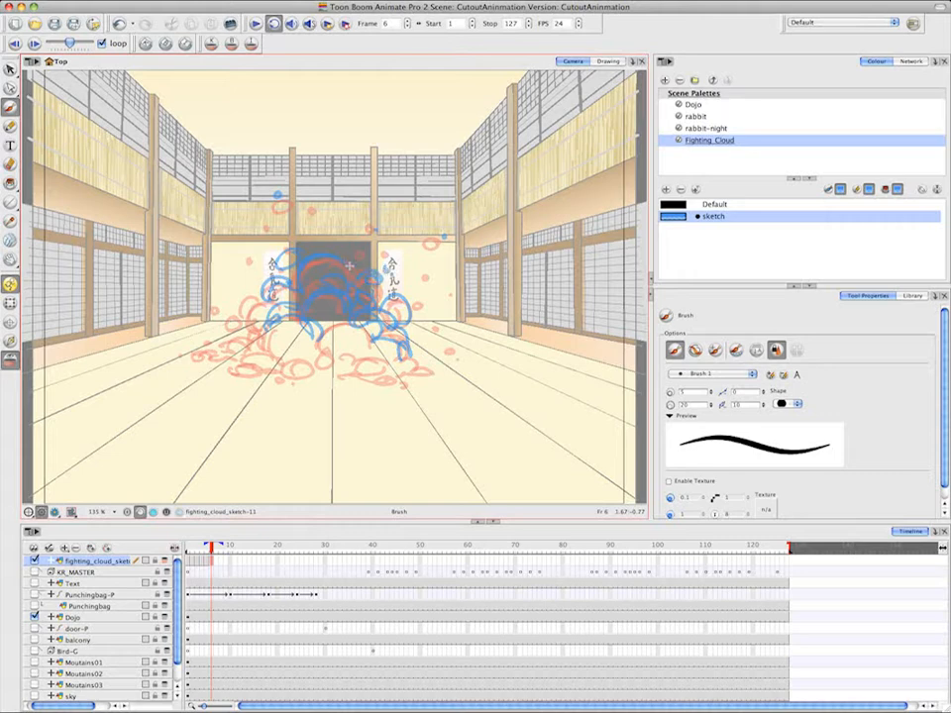
mouse_move(376, 337)
mouse_down()
mouse_move(339, 364)
mouse_move(389, 364)
mouse_move(414, 395)
mouse_move(436, 365)
mouse_move(462, 369)
mouse_move(400, 373)
mouse_up()
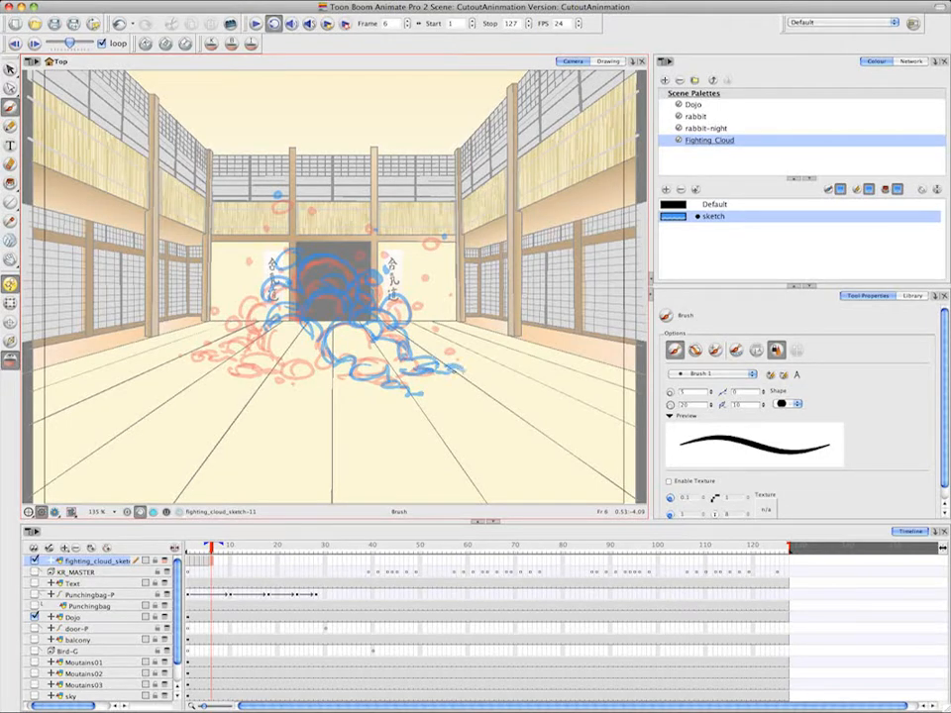
Finish the frame 6 cloud with its left base puffs, left side and the small puffs flying off to the left
drag(319, 361, 290, 374)
mouse_move(300, 372)
mouse_down()
mouse_move(327, 356)
mouse_move(282, 380)
mouse_up()
mouse_move(287, 378)
mouse_down()
mouse_move(274, 384)
mouse_move(272, 376)
mouse_up()
mouse_move(276, 361)
mouse_down()
mouse_move(212, 372)
mouse_move(240, 368)
mouse_up()
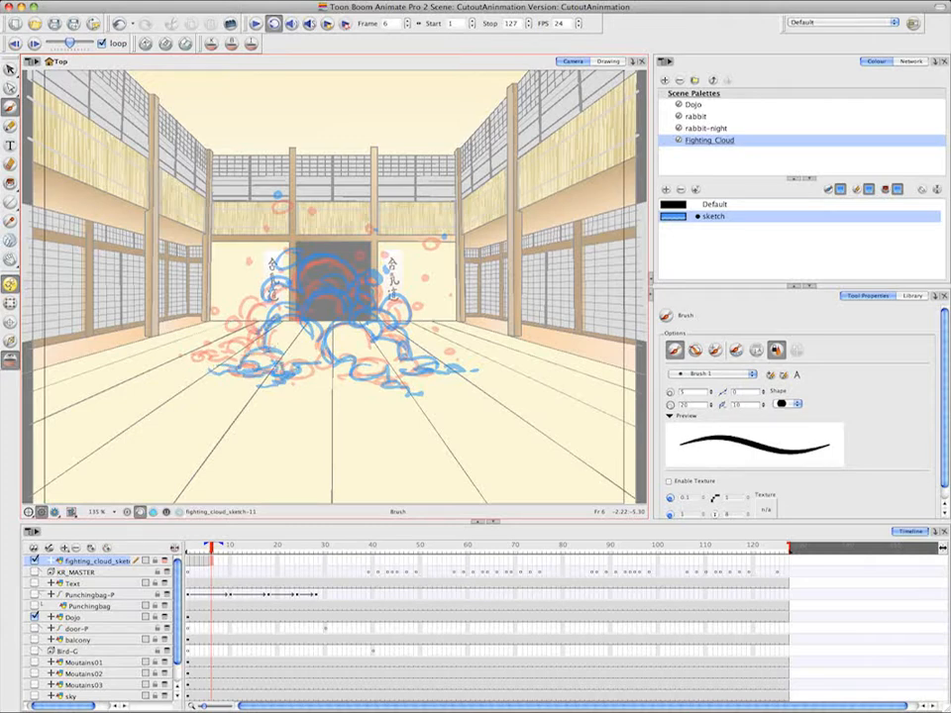
drag(202, 352, 178, 355)
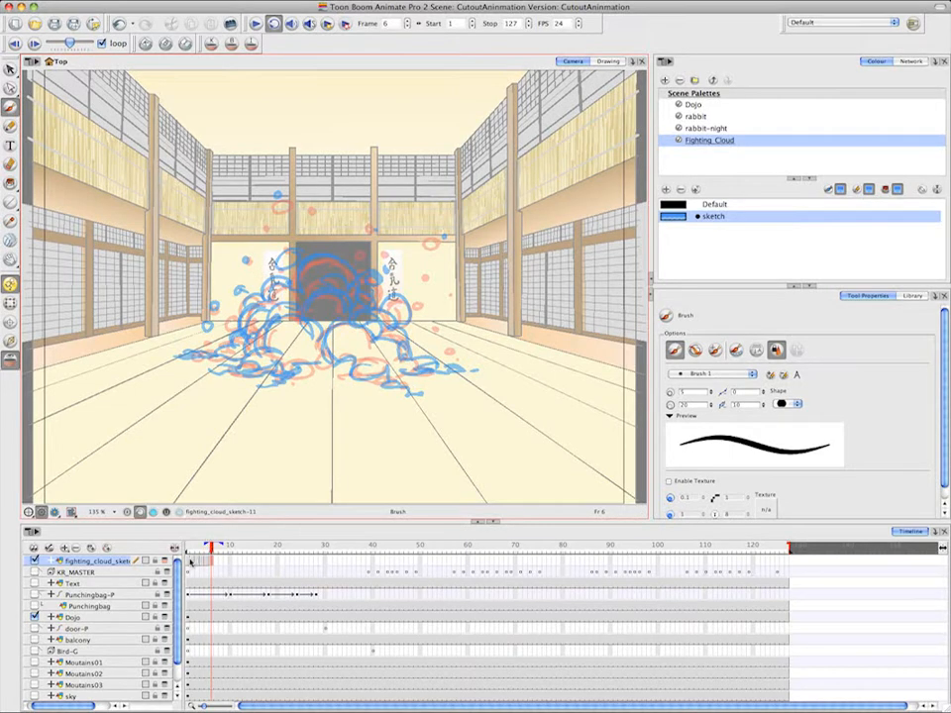
Extend the exposure of each of the six cloud drawings to three frames, from frame 1 through frame 18
click(189, 561)
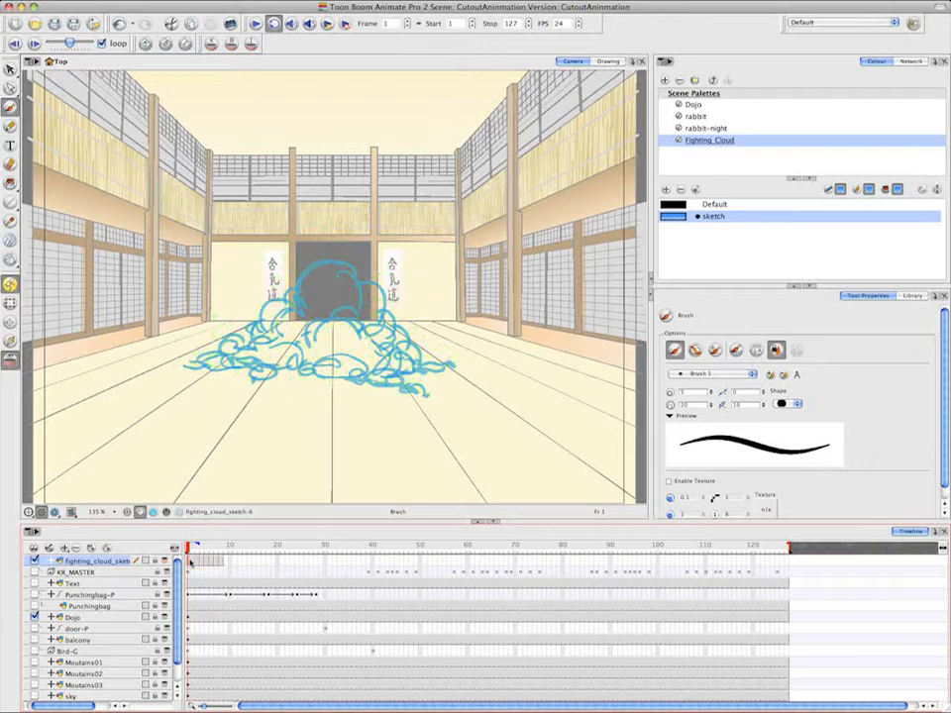
click(206, 558)
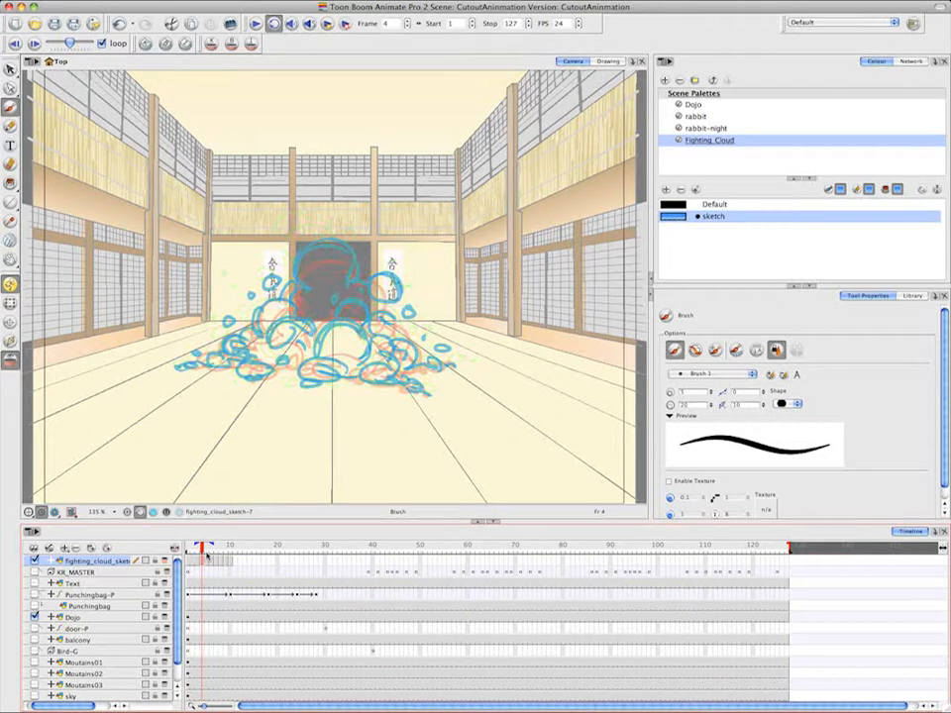
click(220, 558)
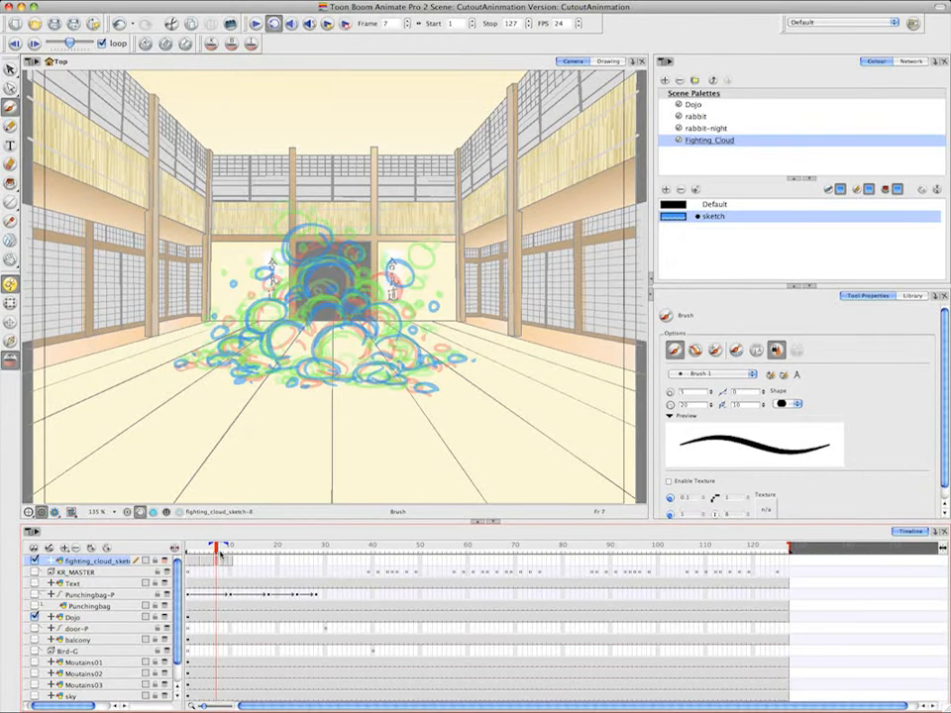
click(232, 555)
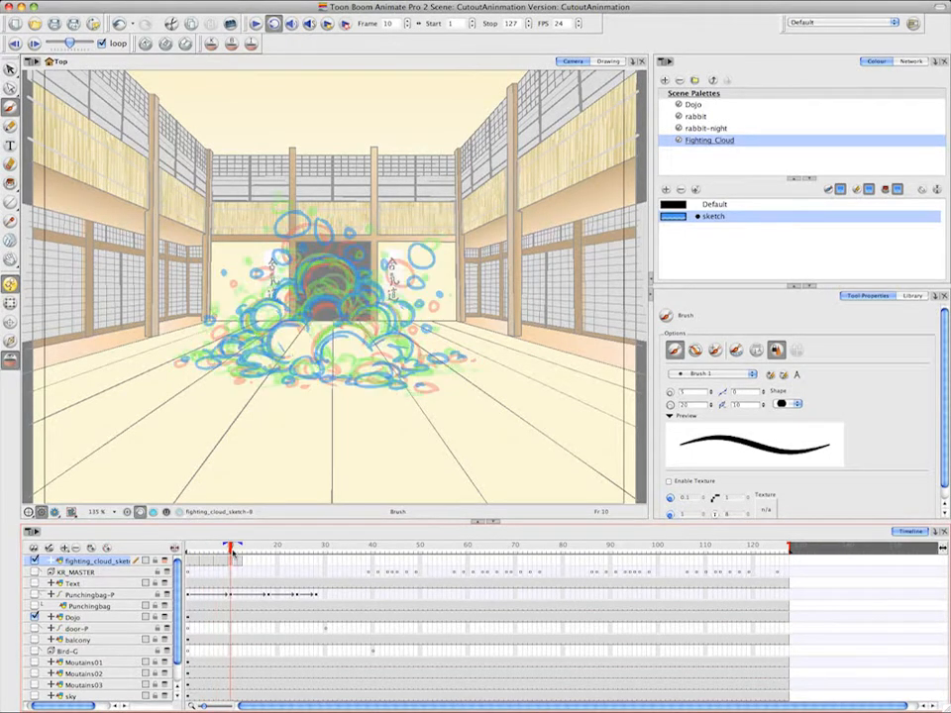
key(plus)
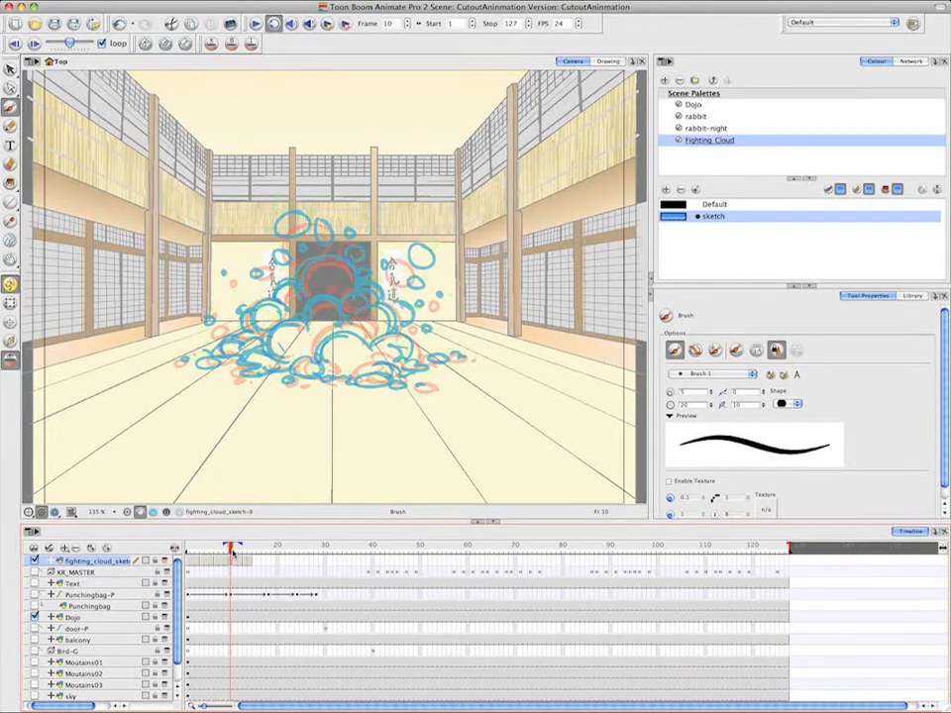
click(247, 555)
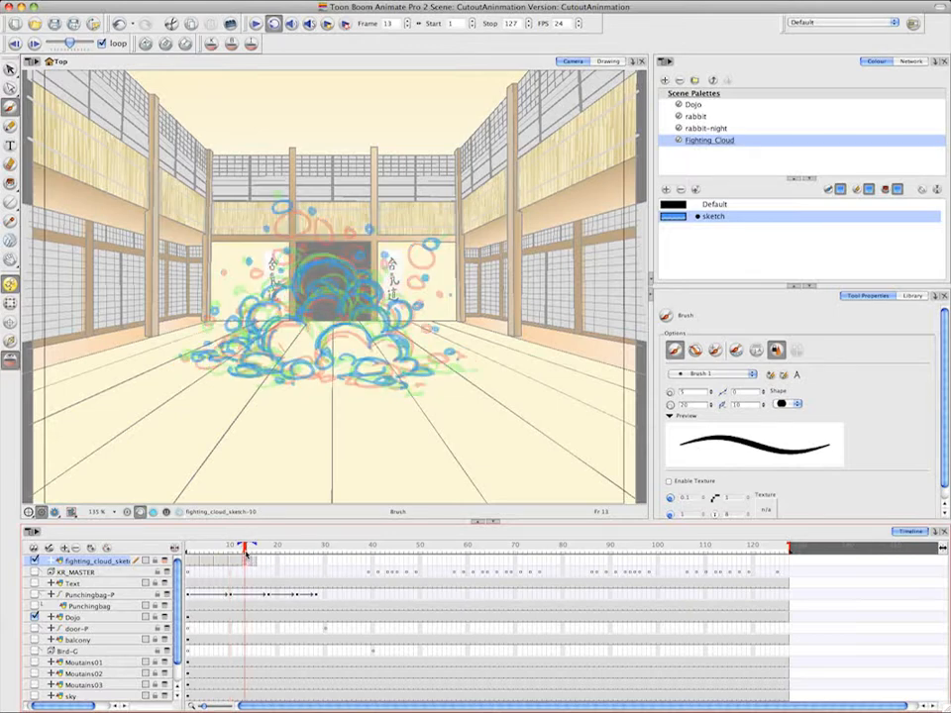
click(261, 555)
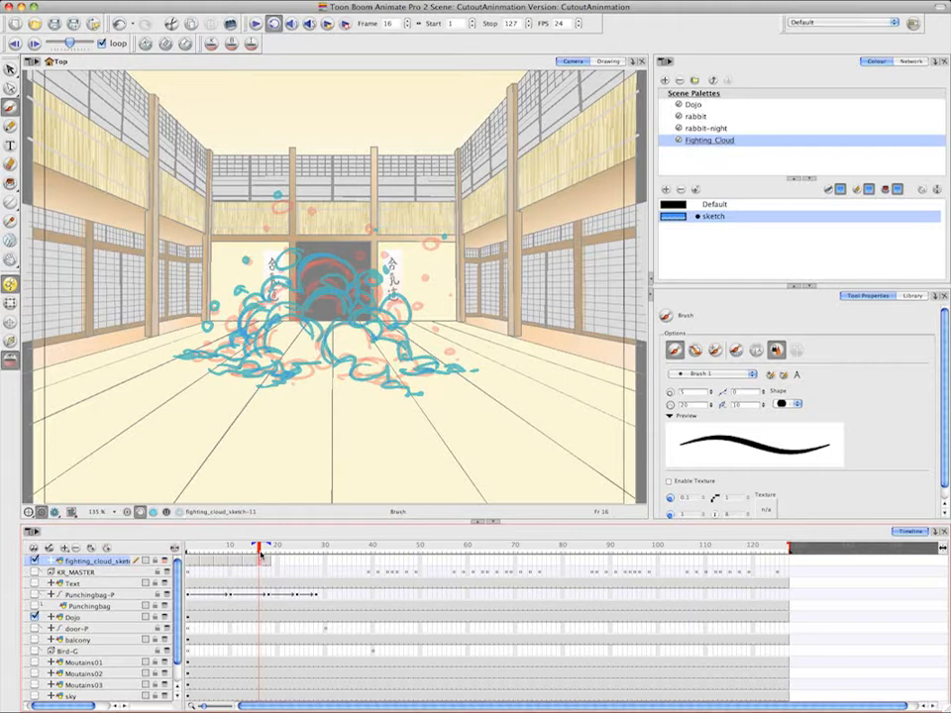
Set the playback stop frame to 18, turn off onion skin and play the cloud animation
drag(789, 553, 273, 556)
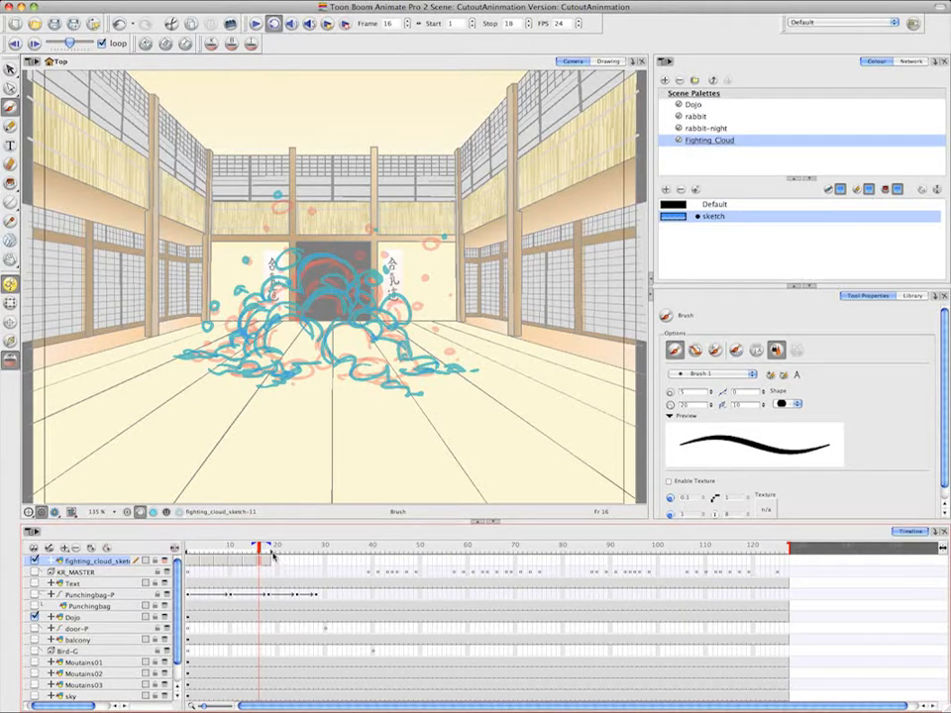
click(12, 360)
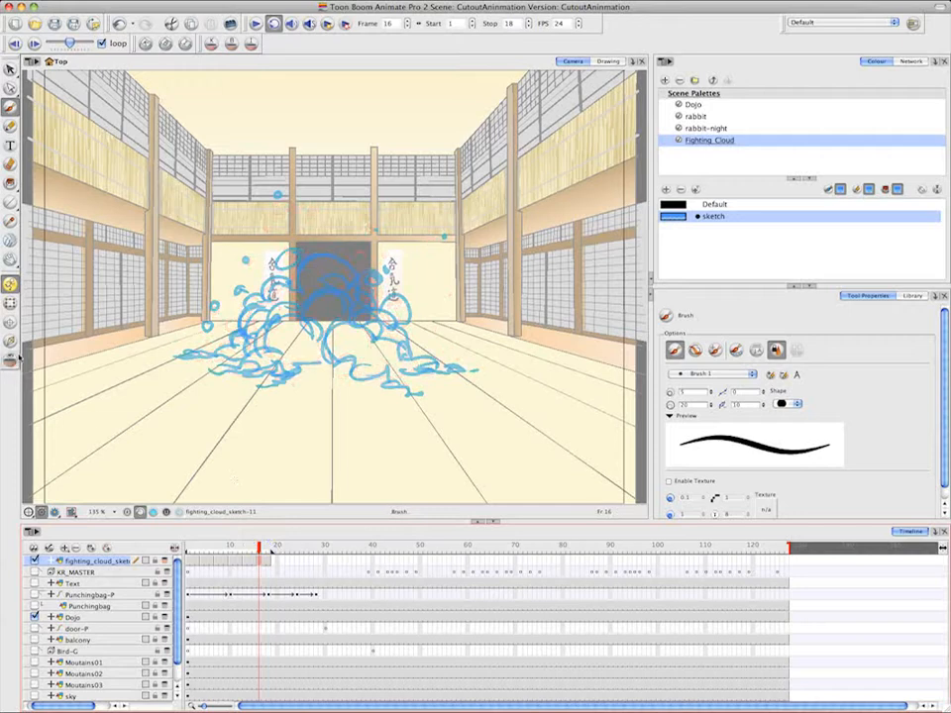
click(257, 24)
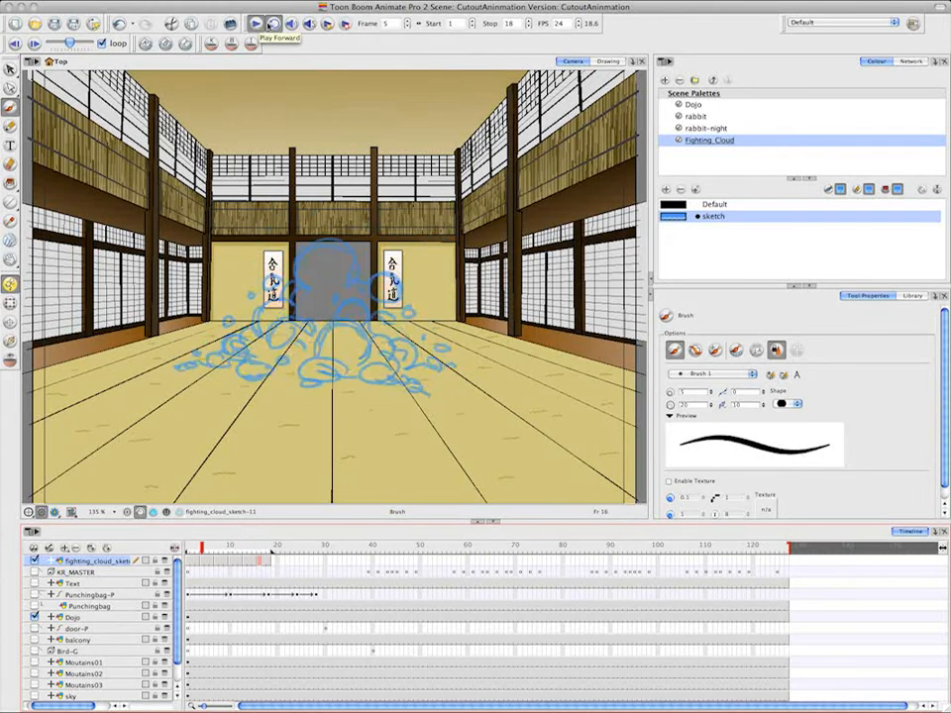
click(273, 23)
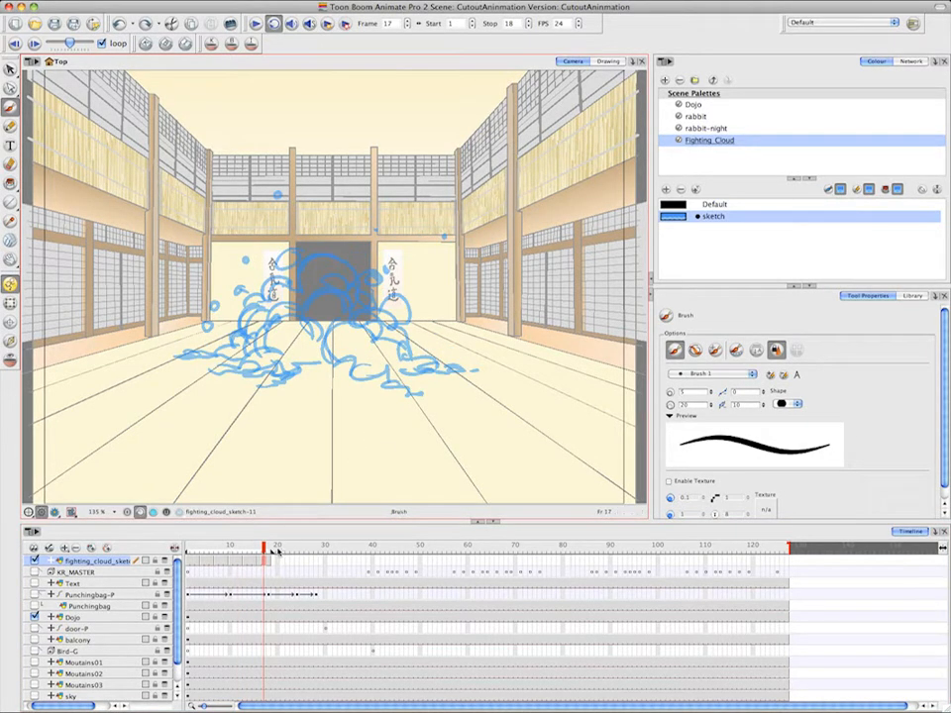
Create an empty drawing at frame 19 of the fighting_cloud_sketch layer
click(273, 561)
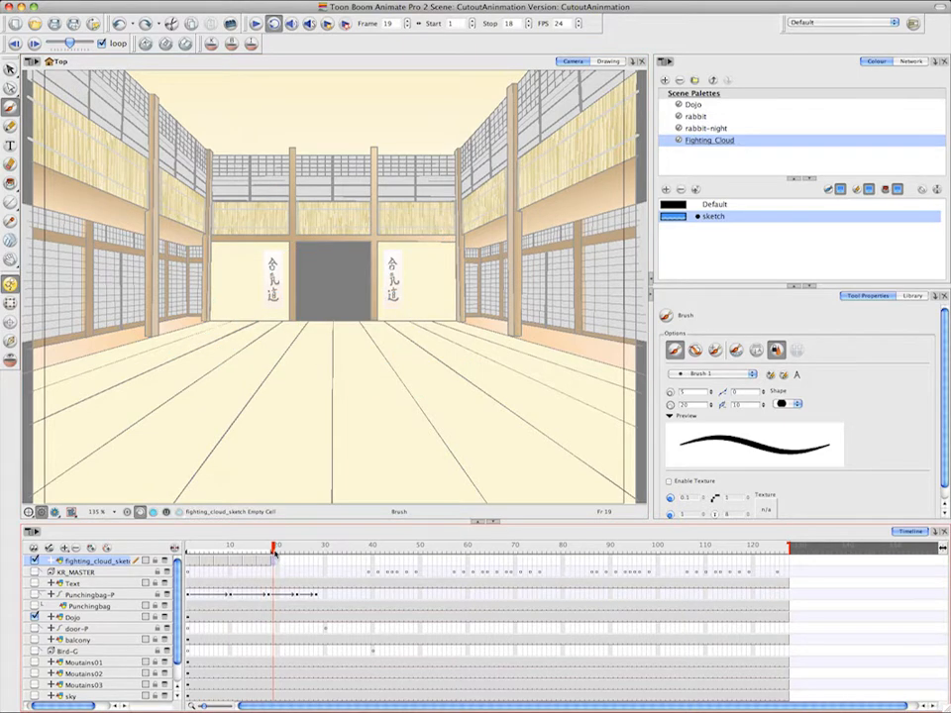
right_click(274, 565)
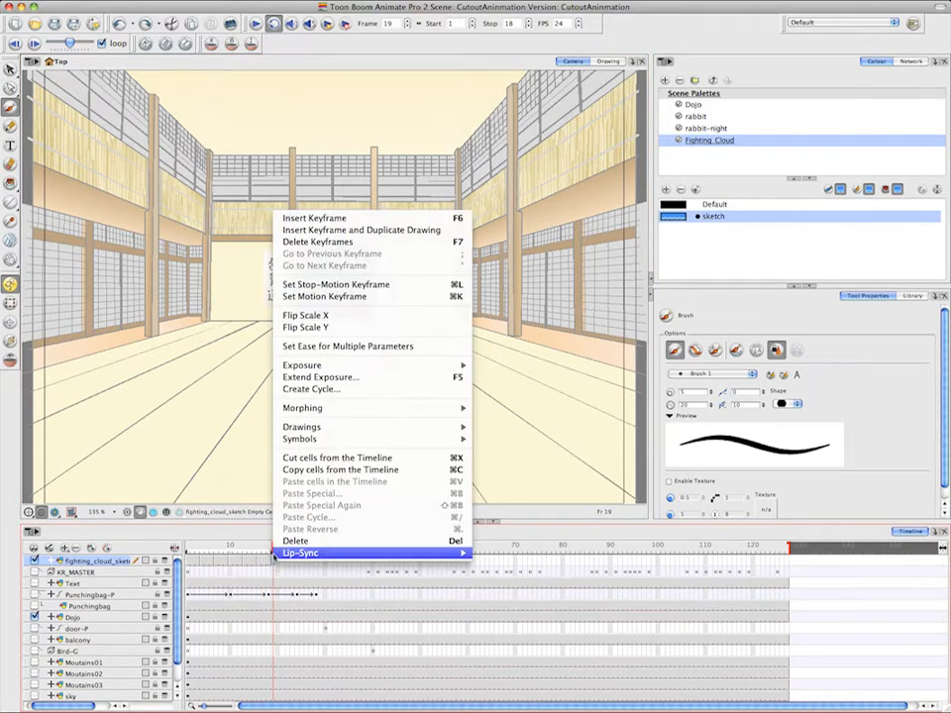
mouse_move(336, 399)
mouse_move(451, 427)
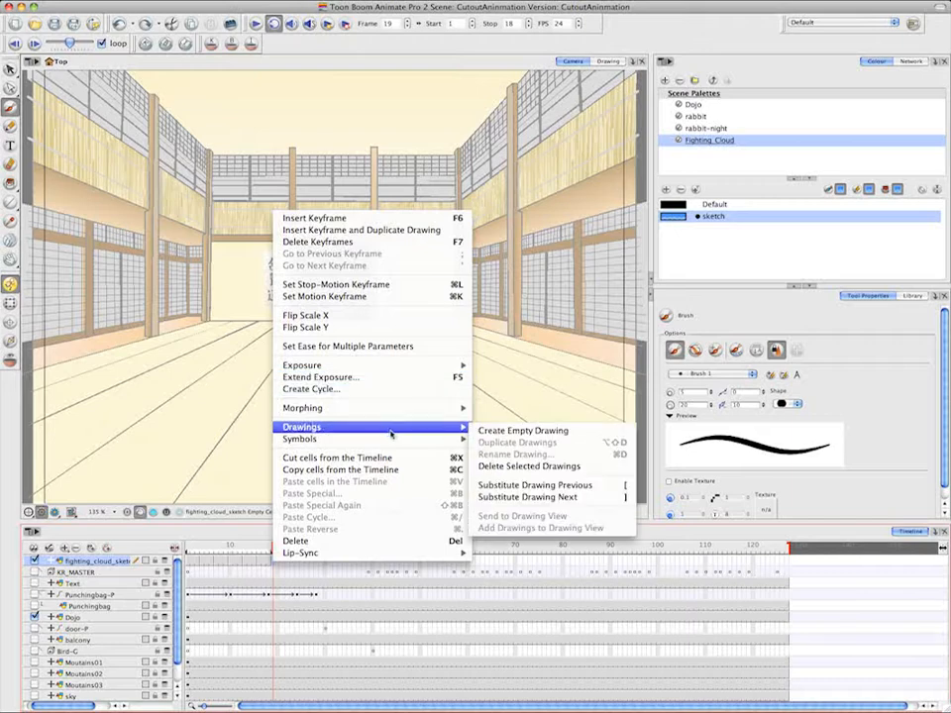
click(540, 432)
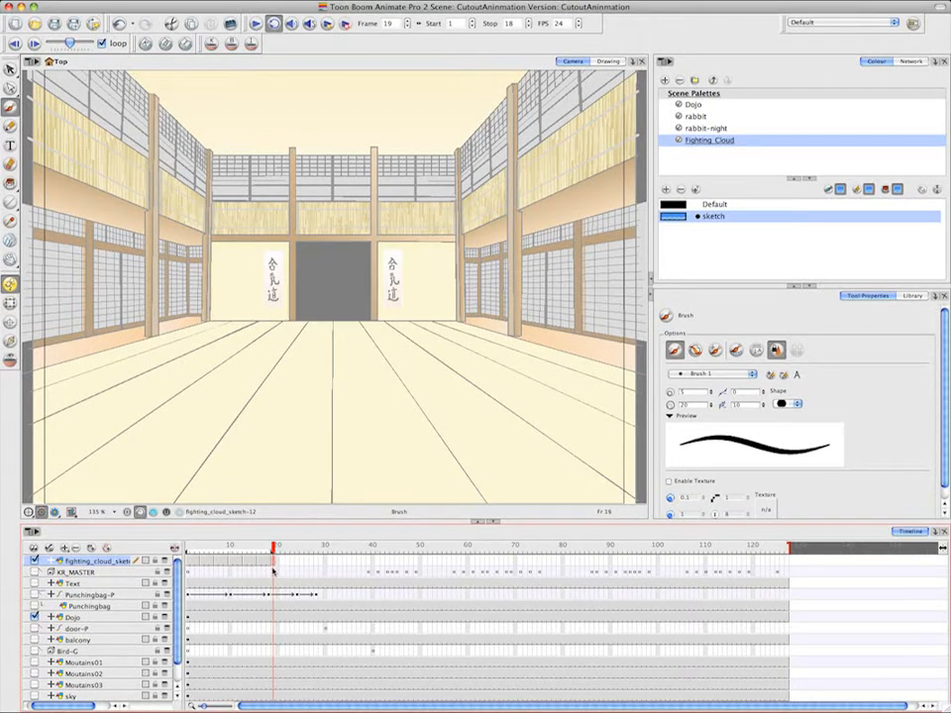
In the Xsheet, mark drawing 6 at frame 1 and drawing 12 at frame 19 as key drawings
click(666, 61)
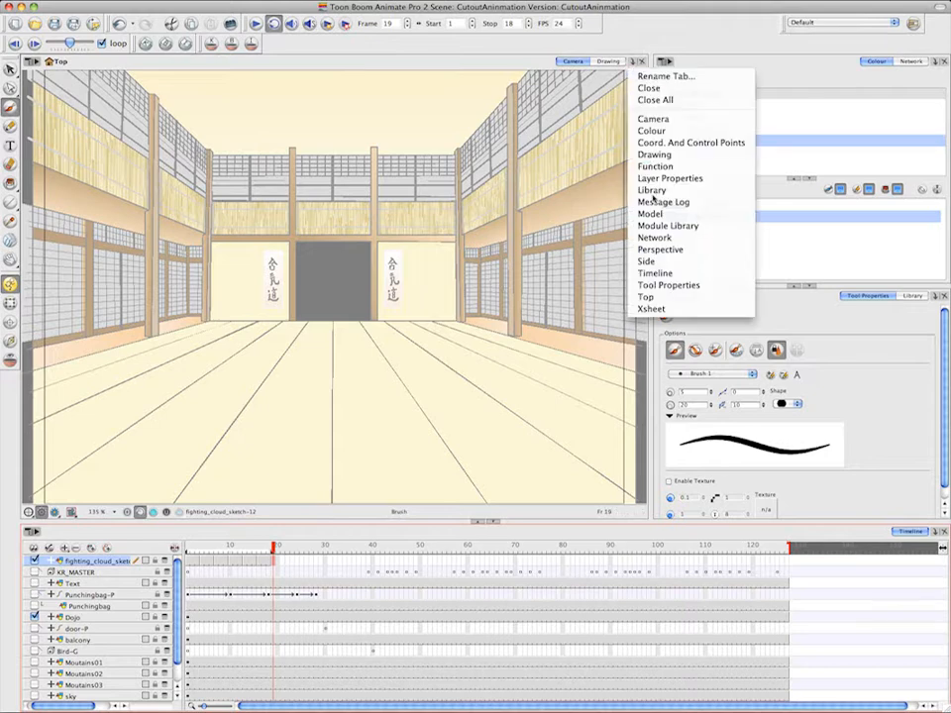
click(652, 309)
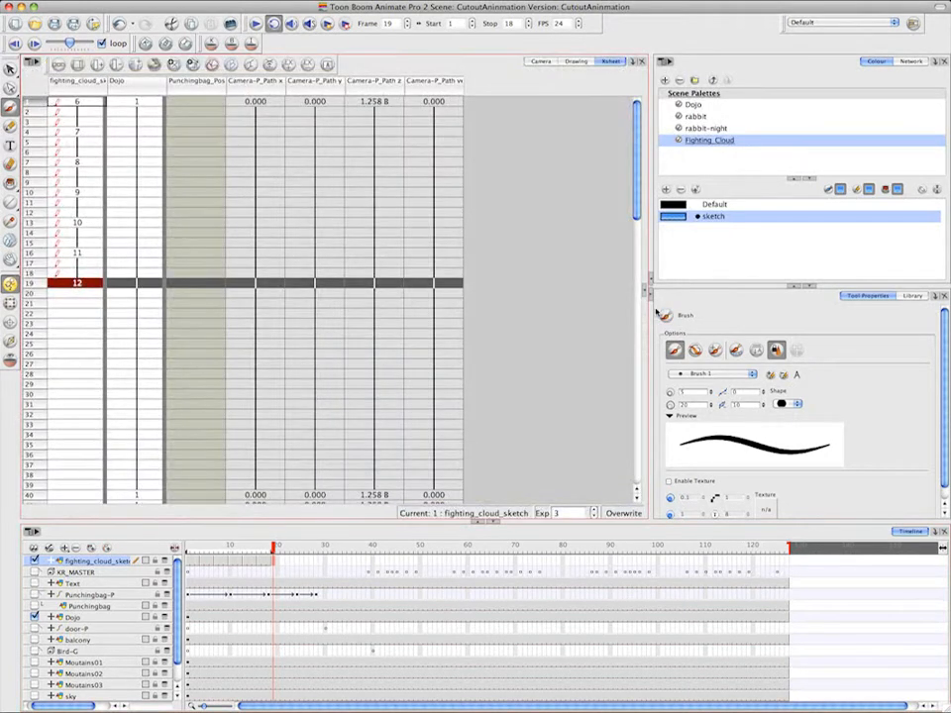
right_click(95, 103)
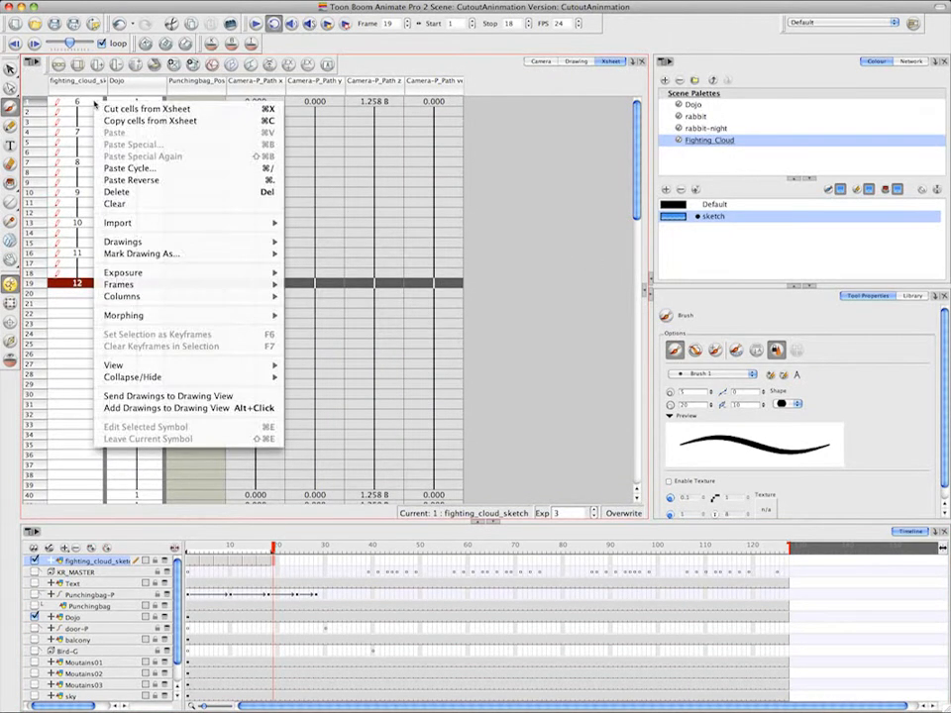
mouse_move(257, 253)
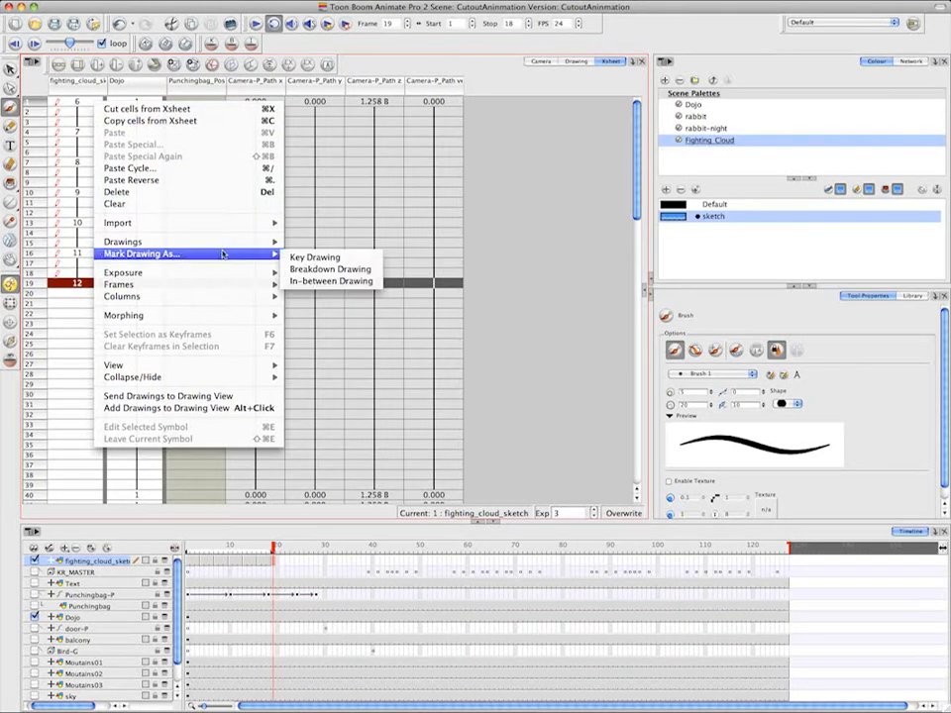
click(310, 259)
click(95, 285)
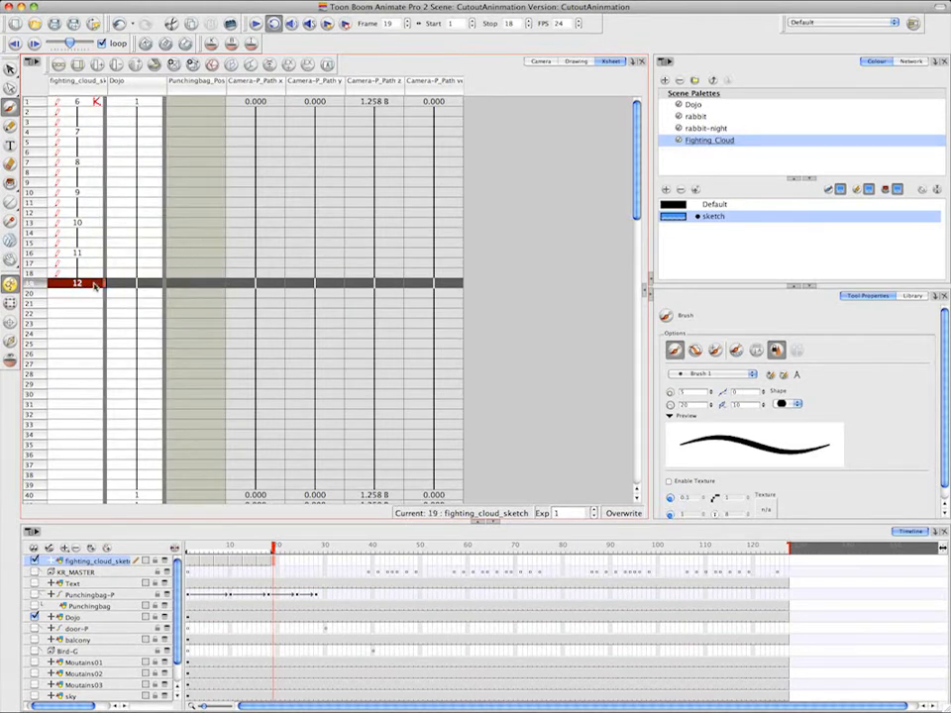
right_click(95, 286)
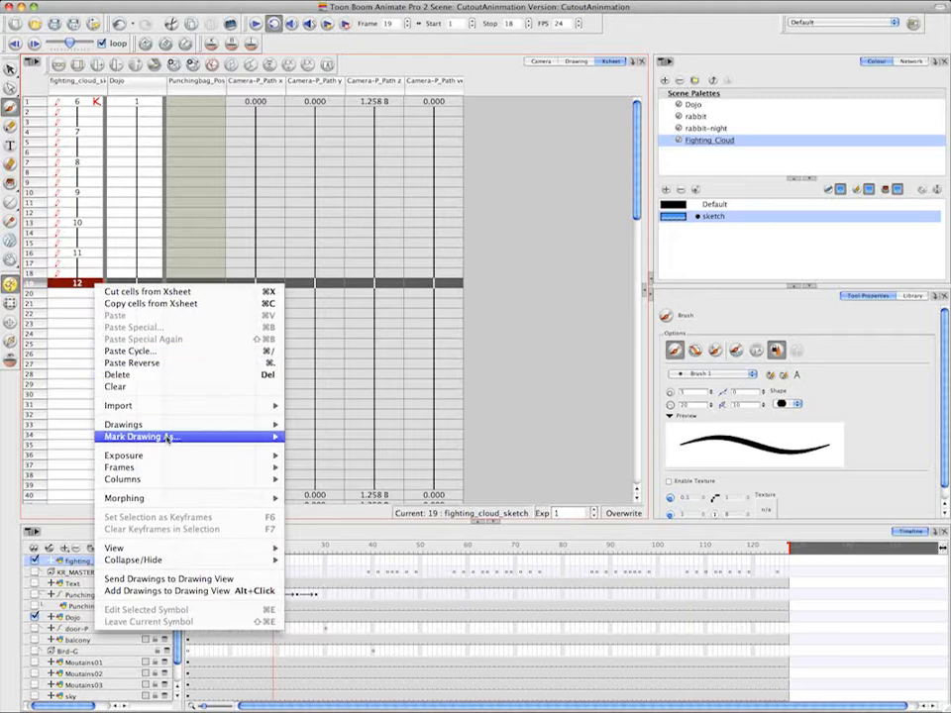
mouse_move(246, 439)
click(327, 440)
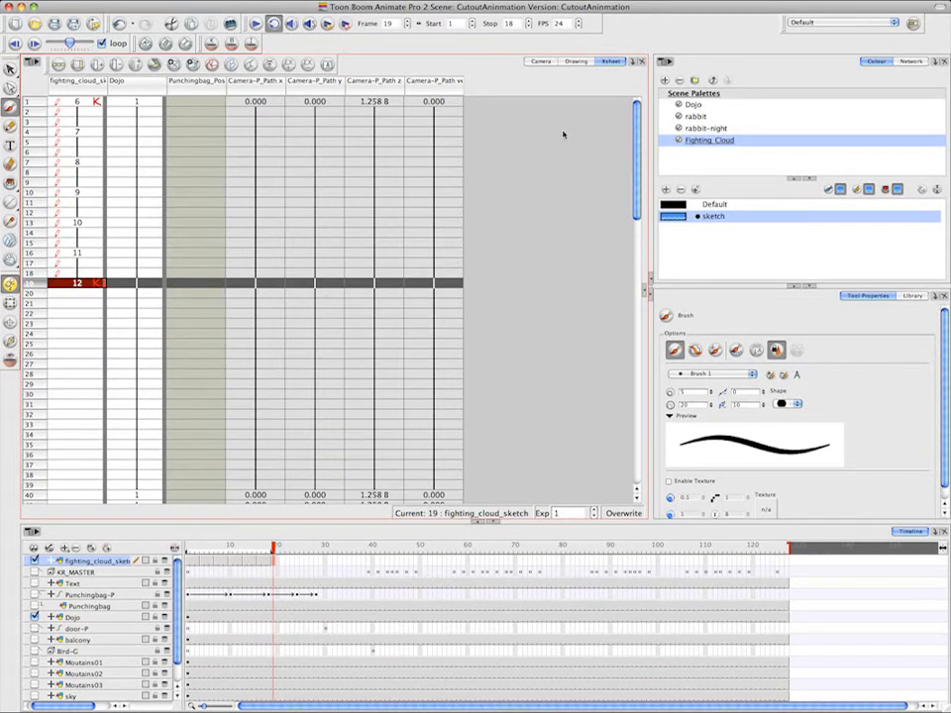
In the Camera view, enable key drawing flipping with onion skin on and flip between the key drawings on frames 1 and 19
click(541, 62)
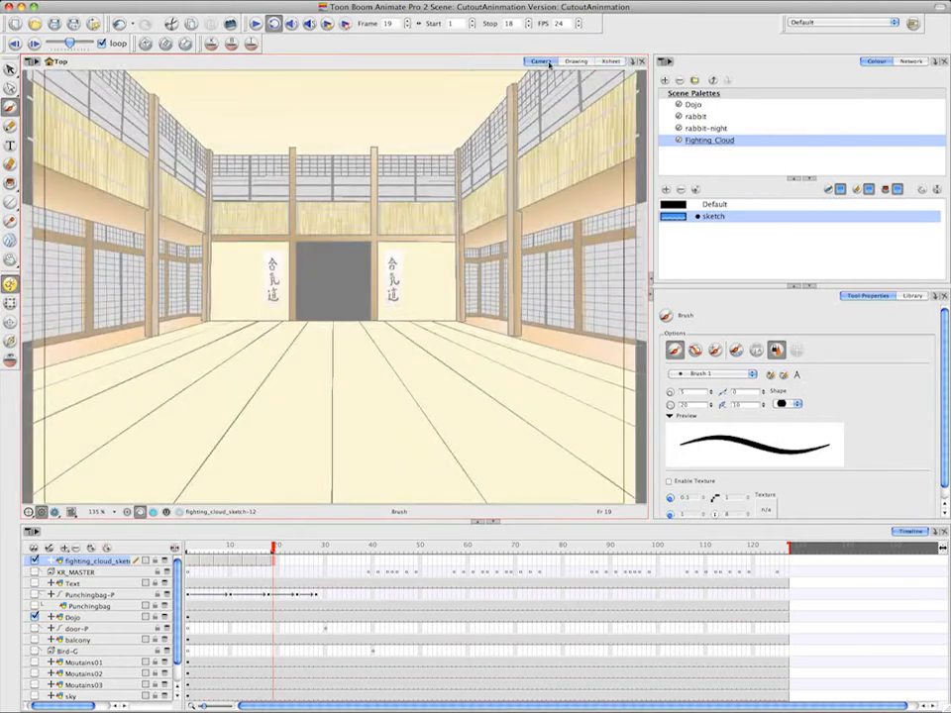
click(145, 43)
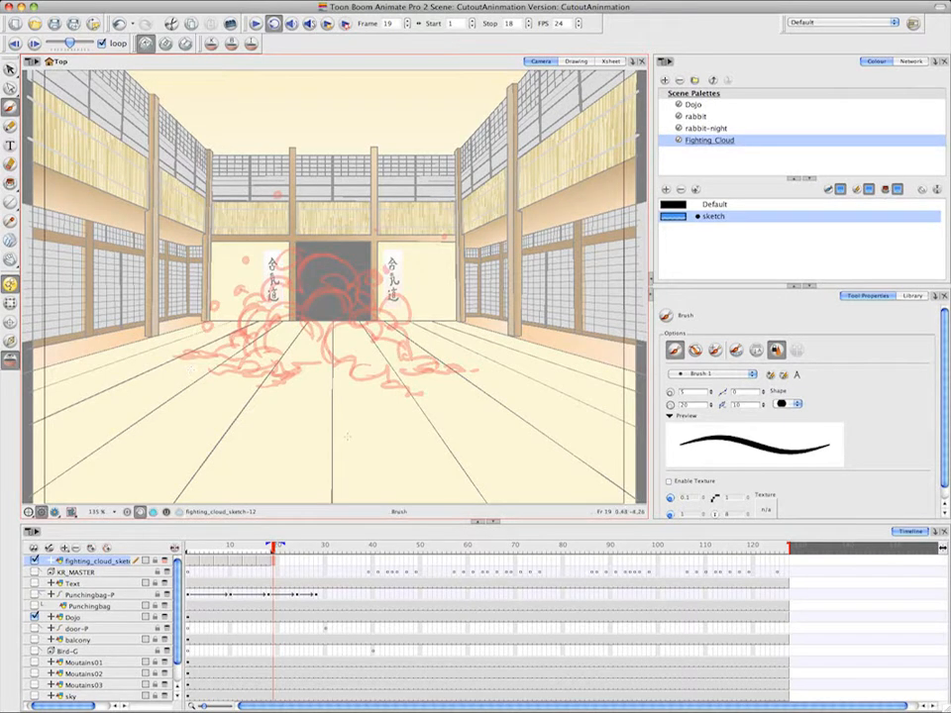
click(15, 44)
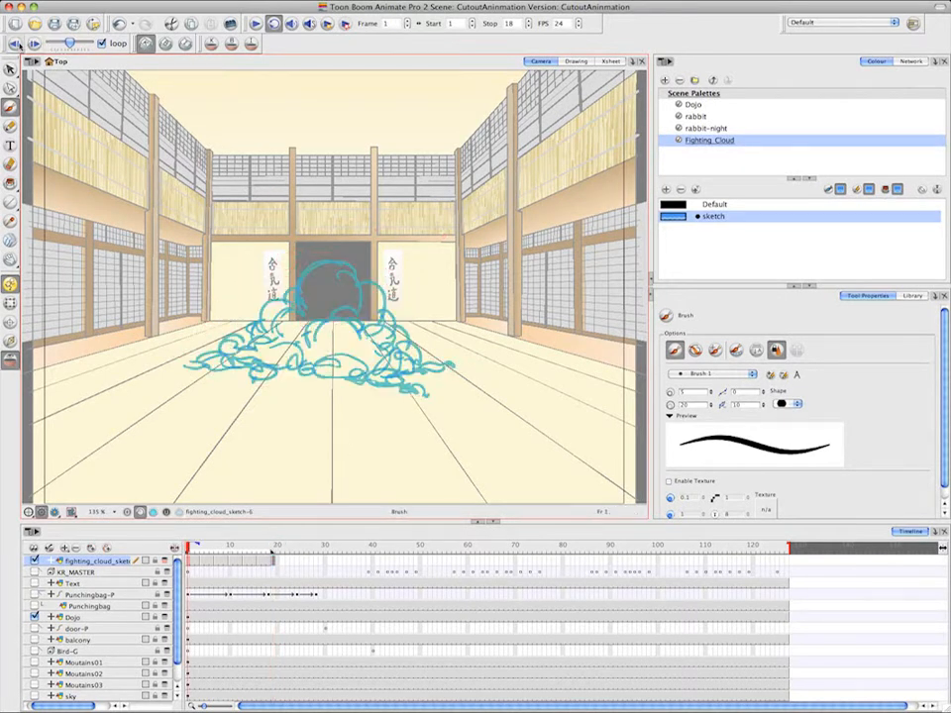
click(33, 43)
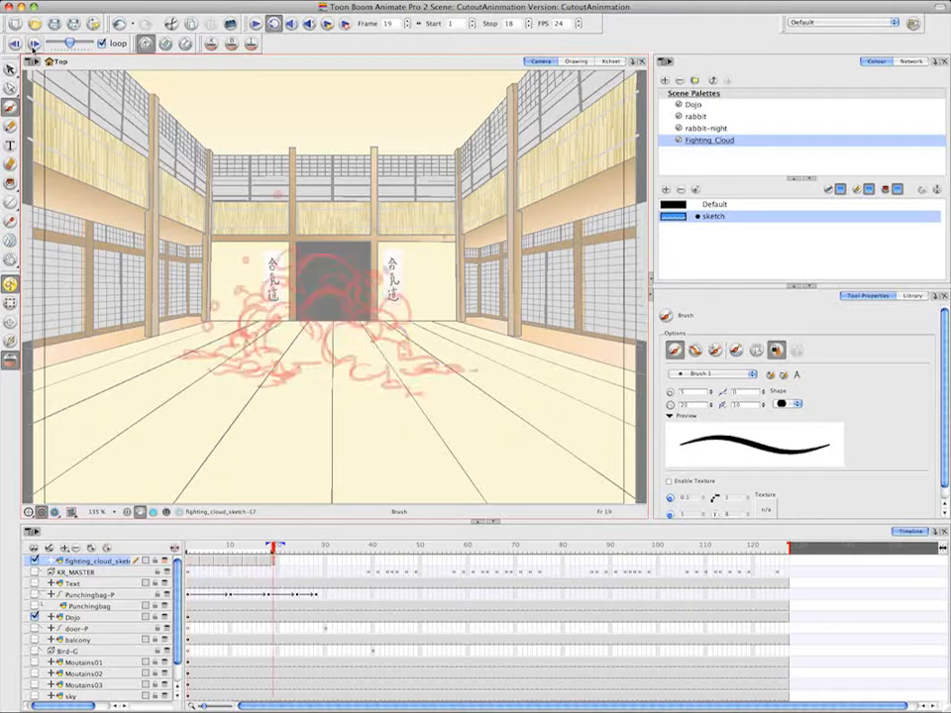
click(33, 43)
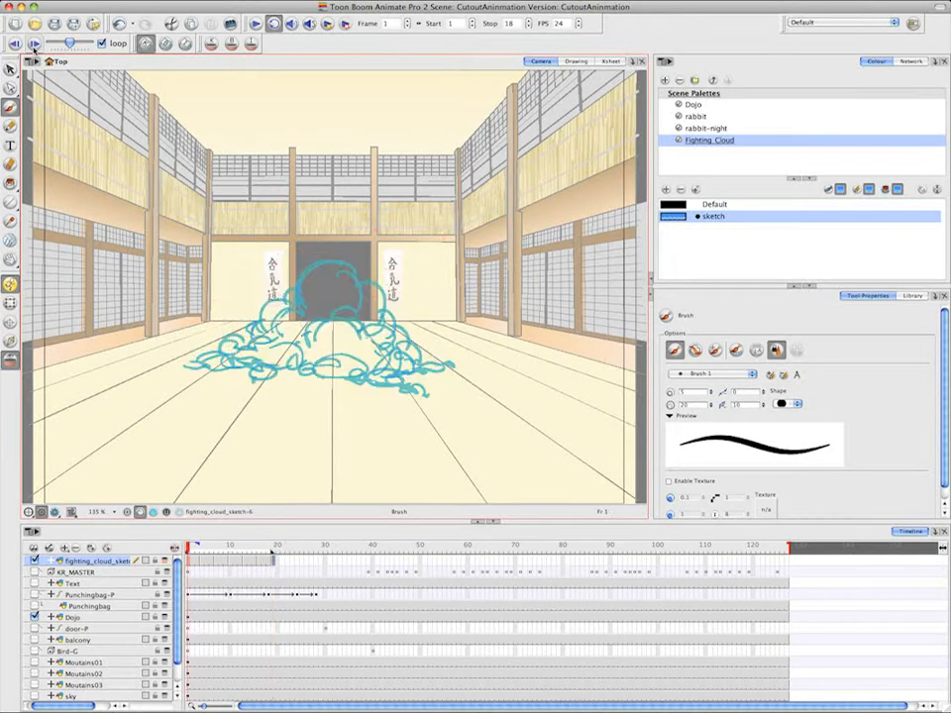
click(34, 44)
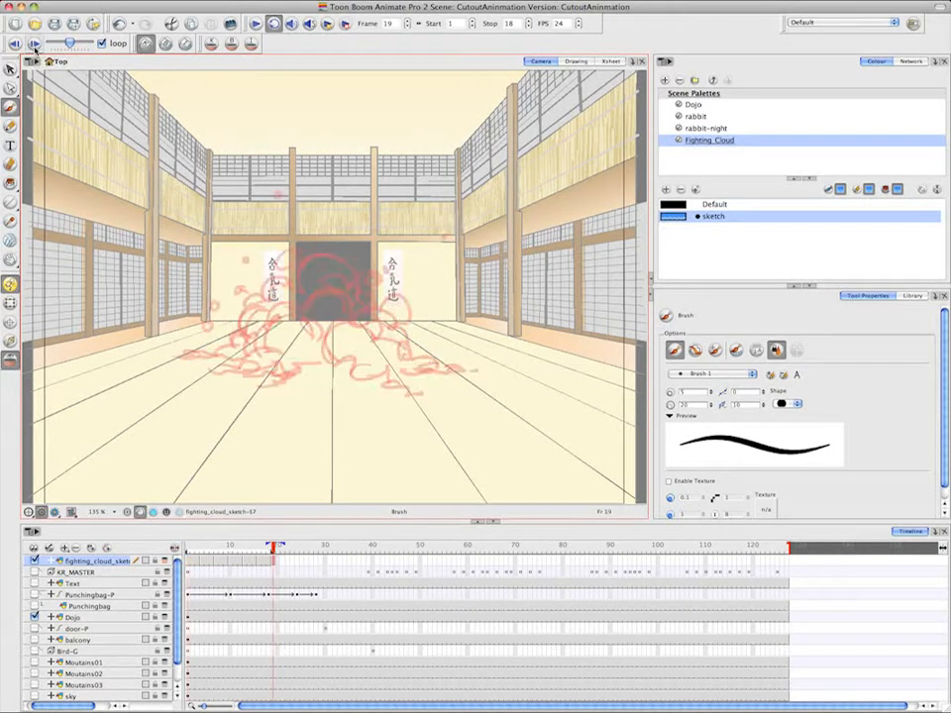
click(33, 44)
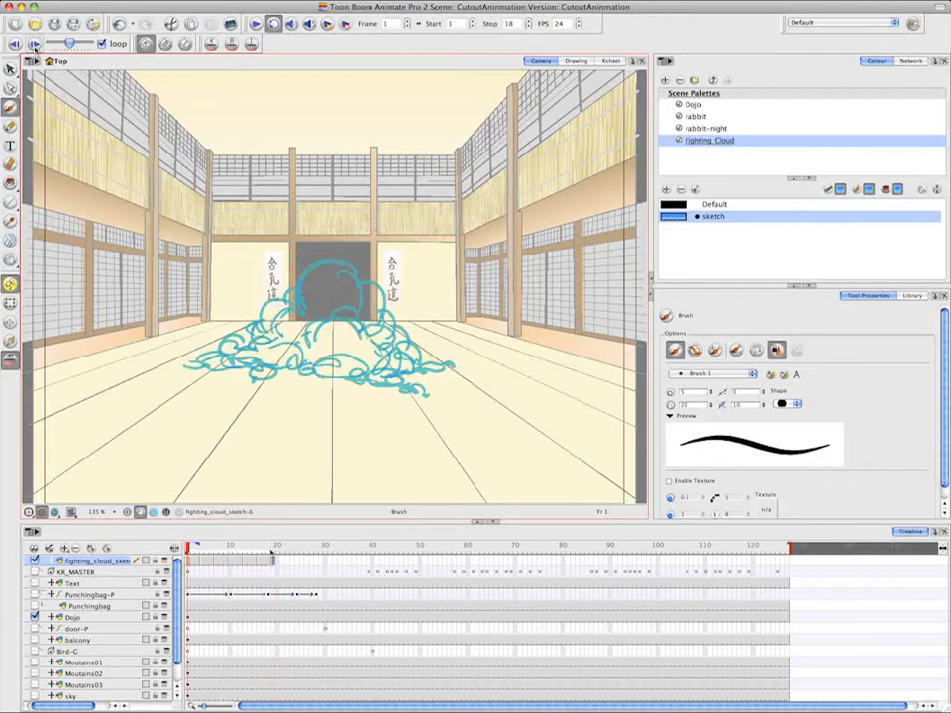
click(33, 44)
click(34, 44)
click(33, 45)
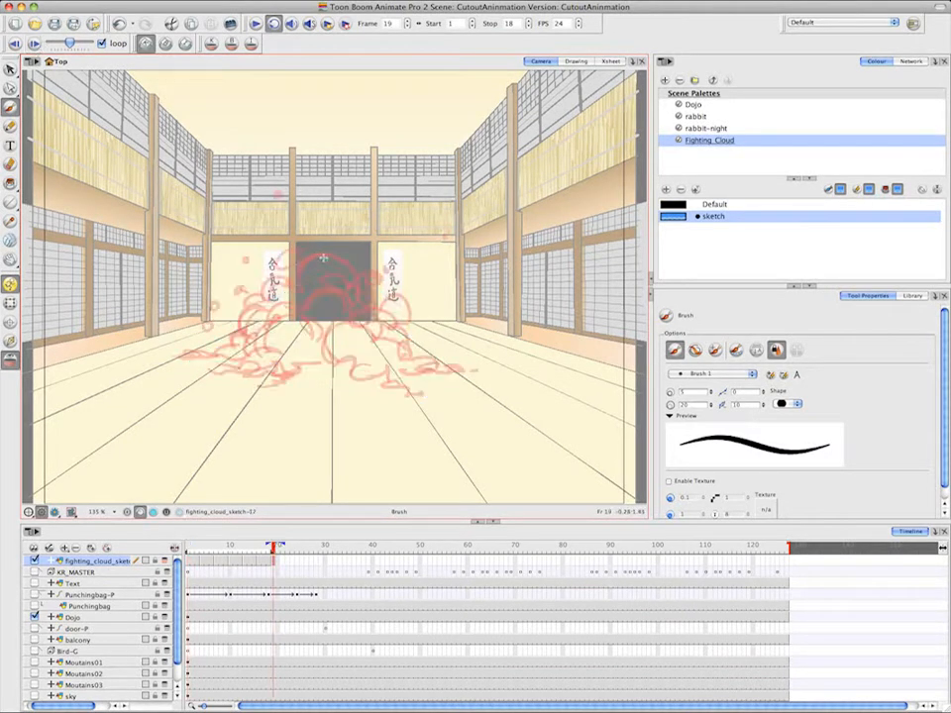
On frame 19, sketch the cloud's dome, its left edge and the central lower puffs, flipping against the key drawing on frame 1
mouse_move(291, 273)
mouse_down()
mouse_move(322, 260)
mouse_move(305, 261)
mouse_move(288, 298)
mouse_move(283, 243)
mouse_move(271, 265)
mouse_move(276, 248)
mouse_move(288, 287)
mouse_move(244, 319)
mouse_up()
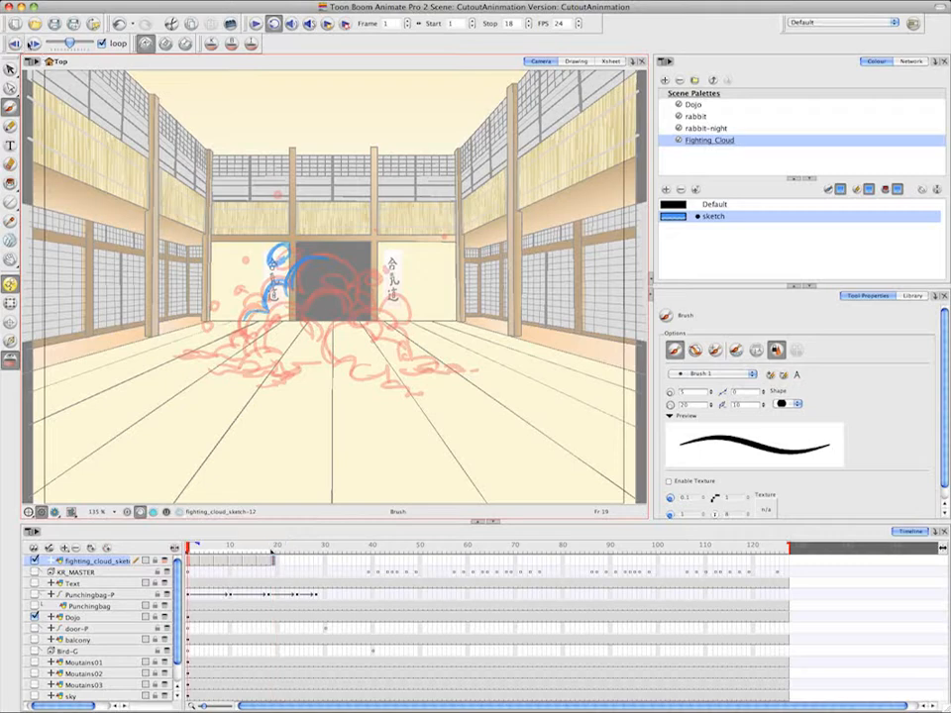
click(34, 44)
click(34, 43)
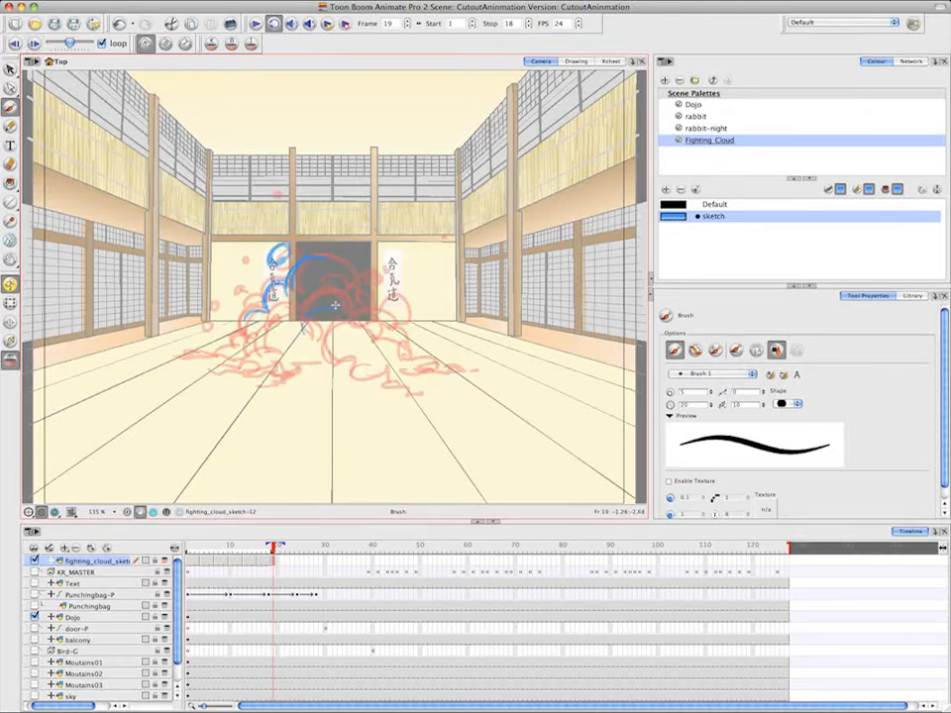
mouse_move(351, 339)
mouse_down()
mouse_move(360, 345)
mouse_move(308, 357)
mouse_move(353, 369)
mouse_up()
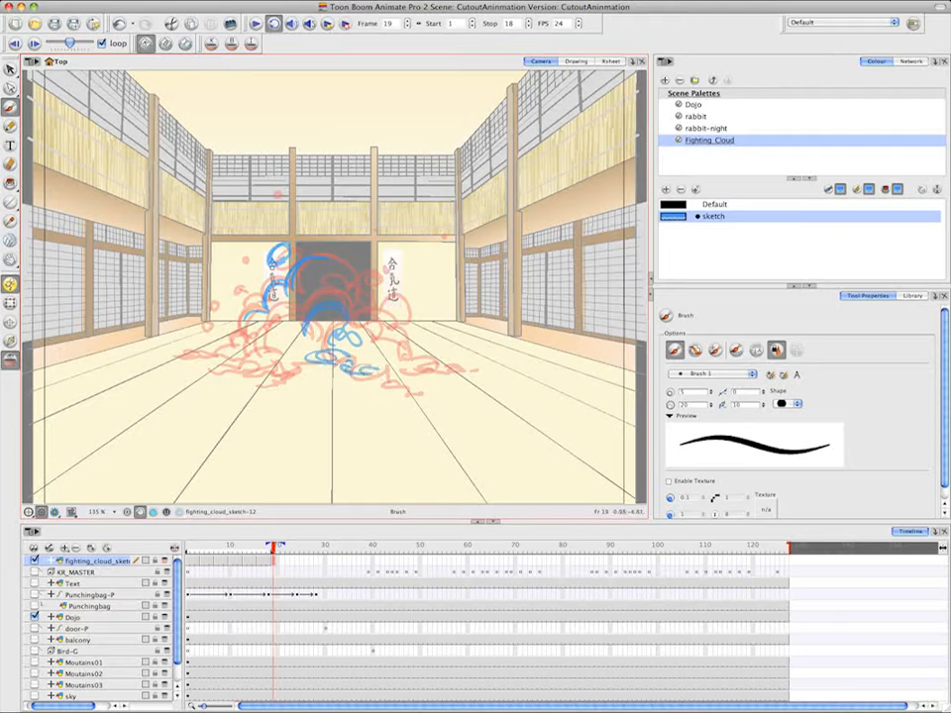
click(16, 42)
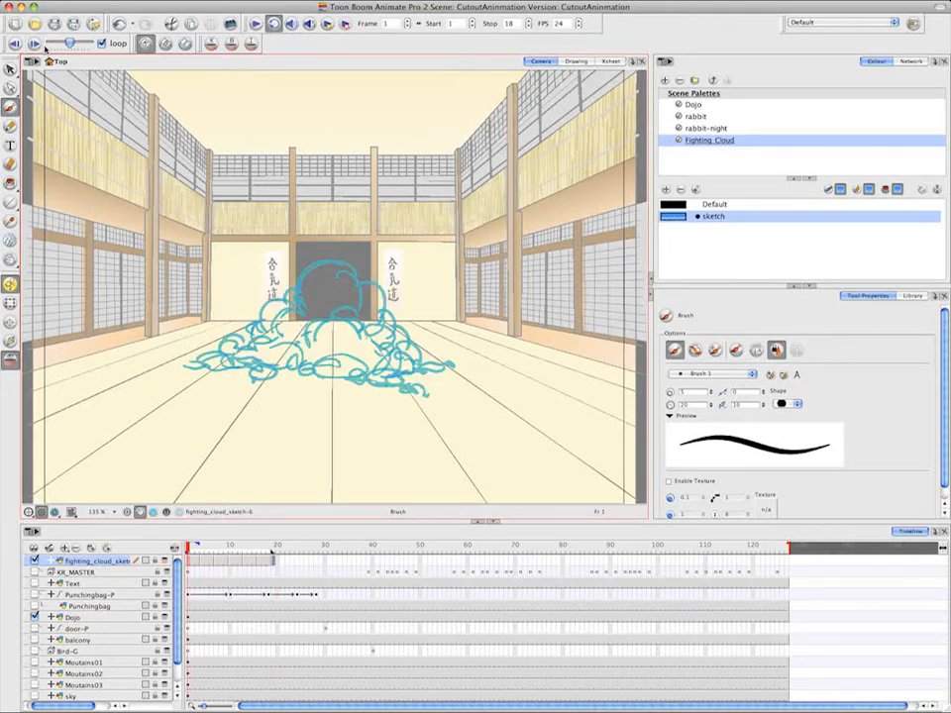
click(20, 43)
Sketch the cloud's right side, complete the dome and add loose puffs beside it on frame 19, flipping against frame 1
mouse_move(378, 373)
mouse_down()
mouse_move(406, 382)
mouse_move(407, 392)
mouse_move(363, 367)
mouse_move(386, 361)
mouse_up()
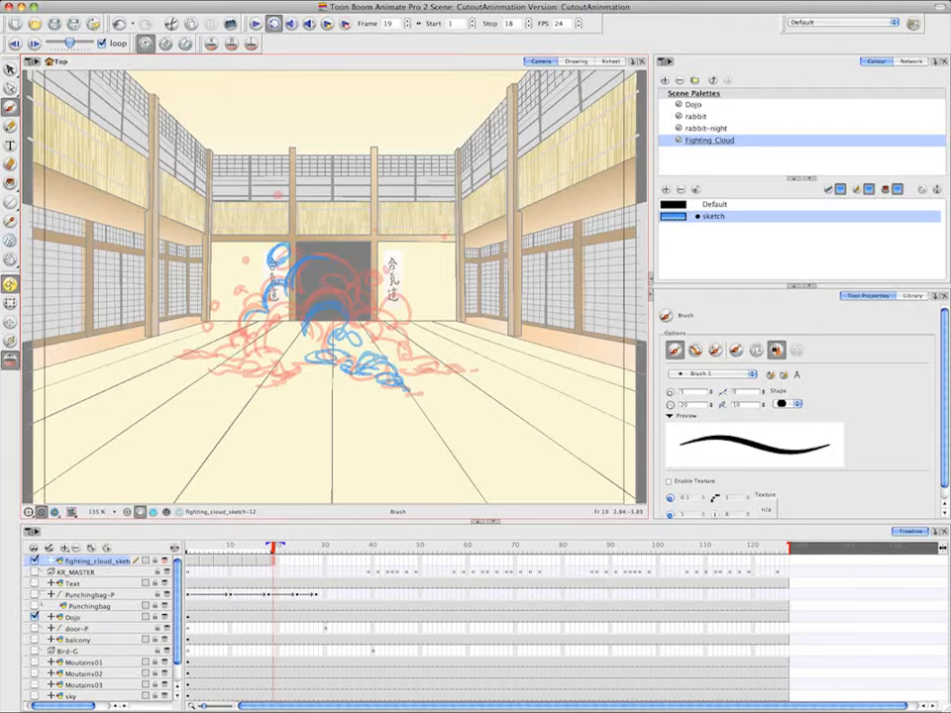
click(20, 44)
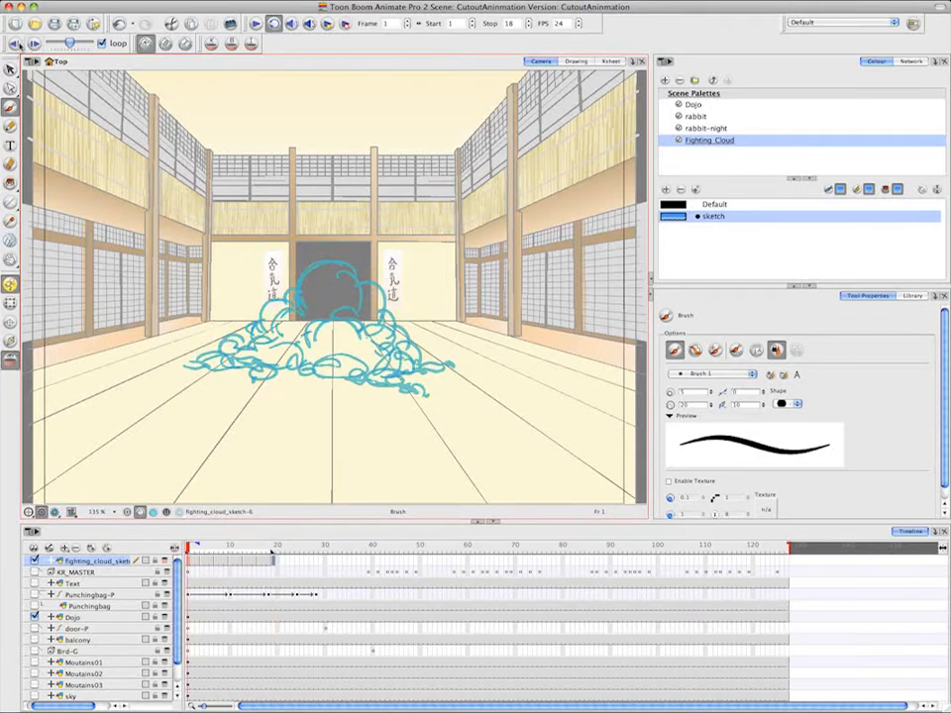
drag(287, 268, 349, 279)
click(31, 42)
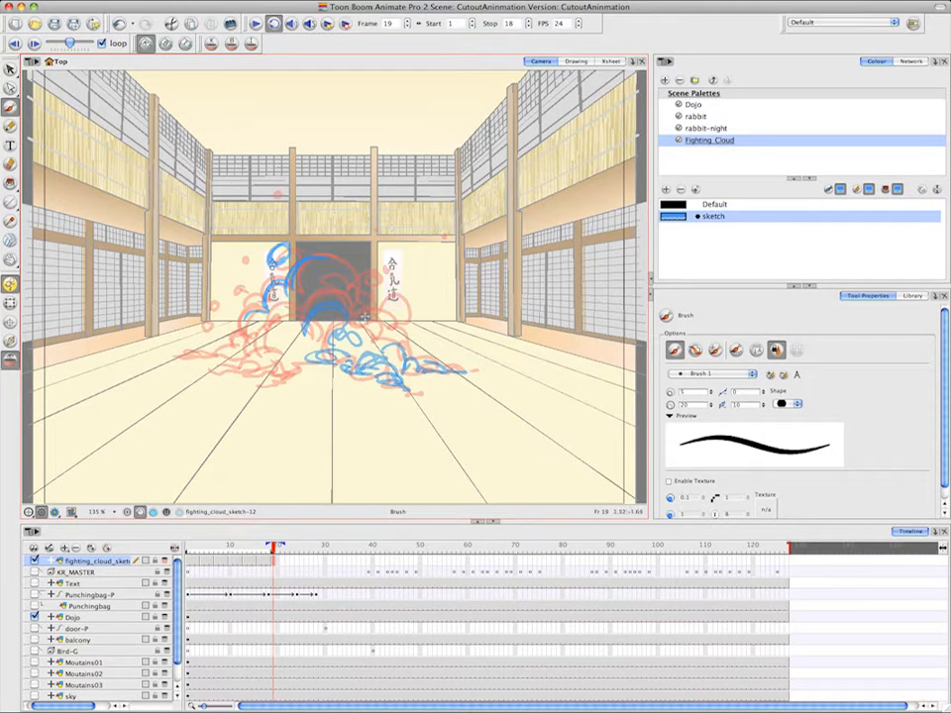
drag(273, 247, 296, 256)
drag(409, 293, 400, 311)
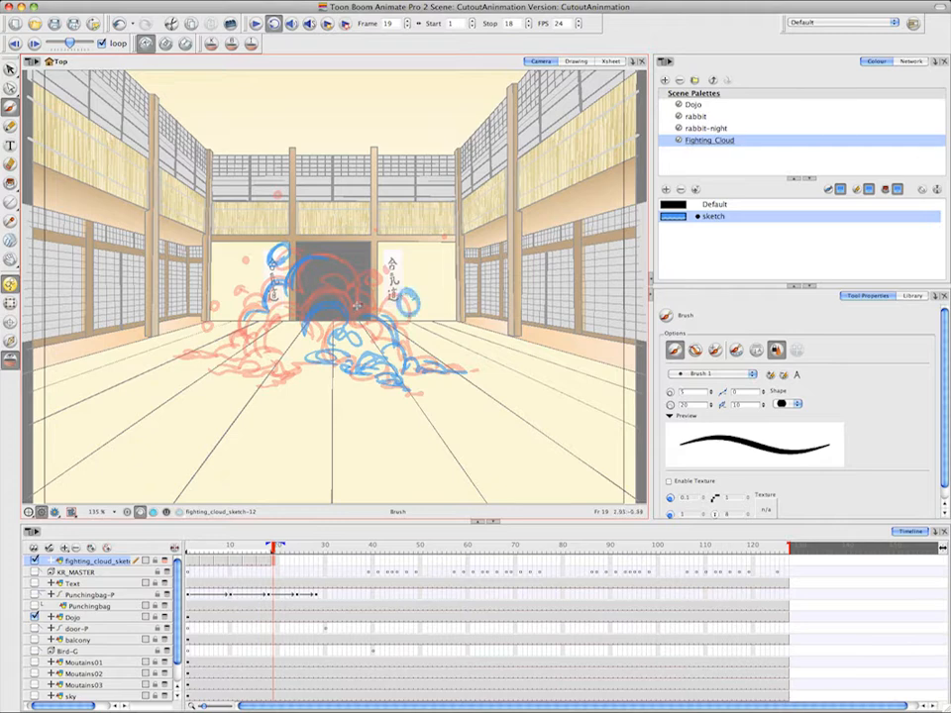
click(32, 43)
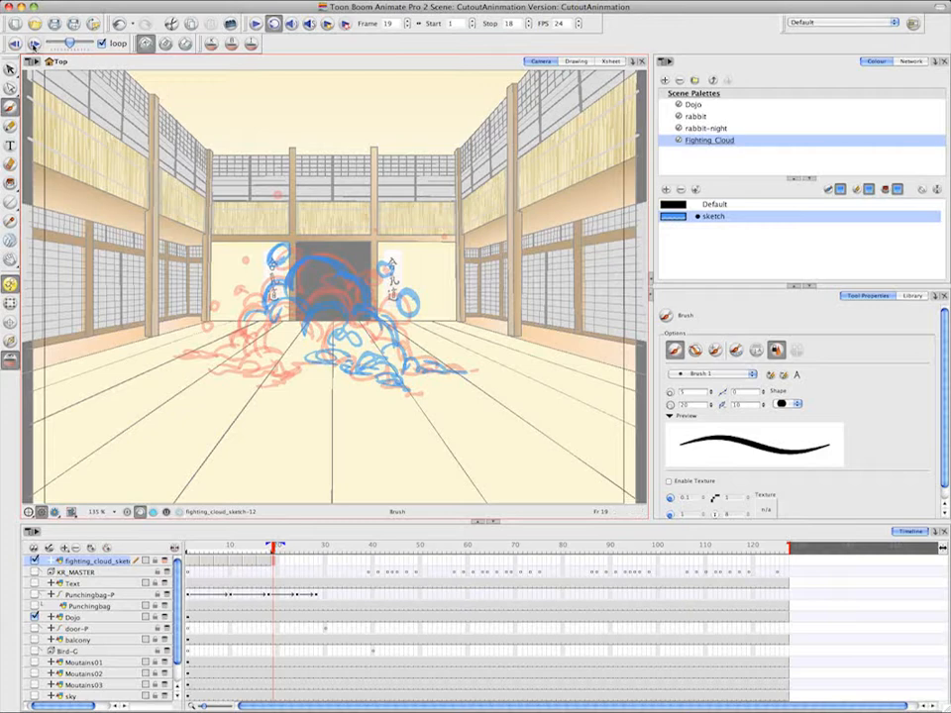
click(34, 45)
Sketch the cloud's left side and base with small flying puffs on frame 19, flipping against frame 1 to compare
mouse_move(248, 344)
mouse_down()
mouse_move(212, 353)
mouse_move(180, 356)
mouse_up()
drag(181, 357, 241, 362)
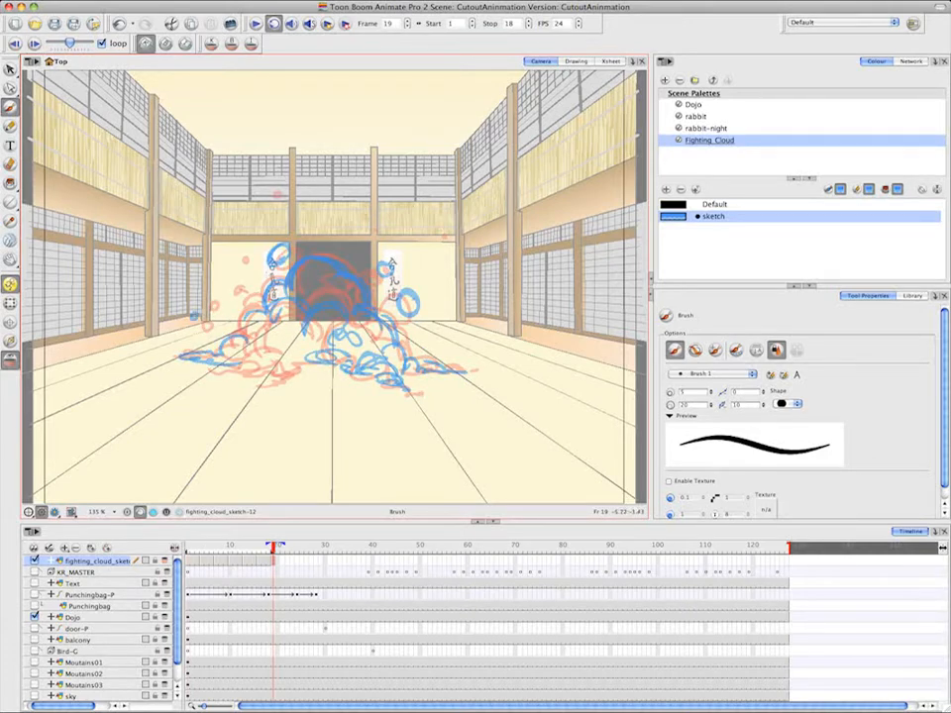
mouse_move(207, 328)
mouse_down()
mouse_move(223, 337)
mouse_move(205, 330)
mouse_move(172, 361)
mouse_move(238, 364)
mouse_move(244, 372)
mouse_move(218, 379)
mouse_up()
click(38, 45)
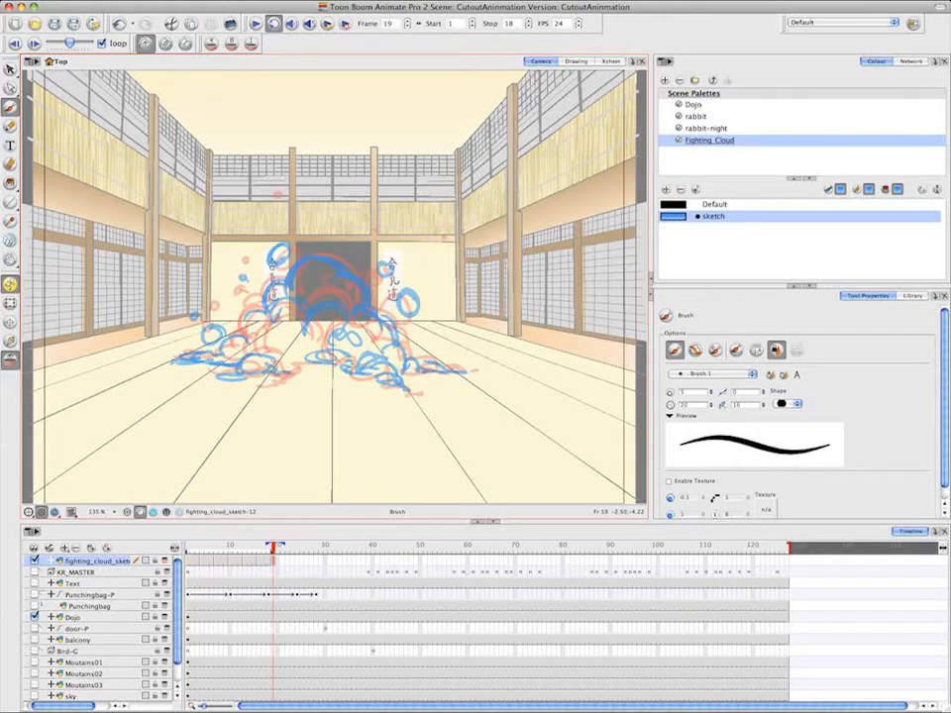
mouse_move(289, 366)
mouse_down()
mouse_move(277, 379)
mouse_move(298, 369)
mouse_move(283, 331)
mouse_up()
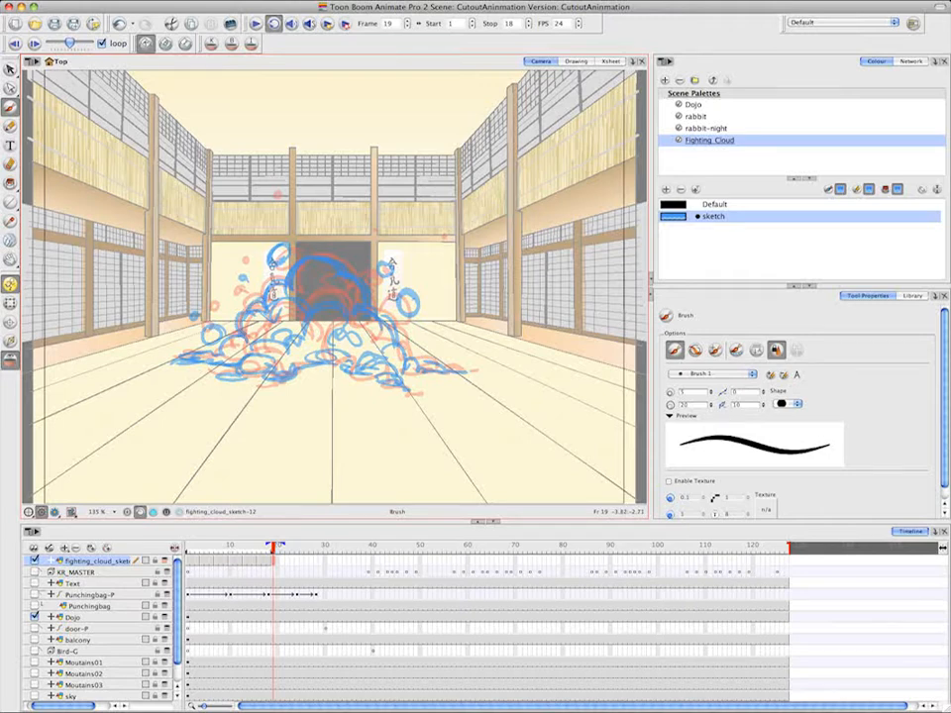
click(34, 44)
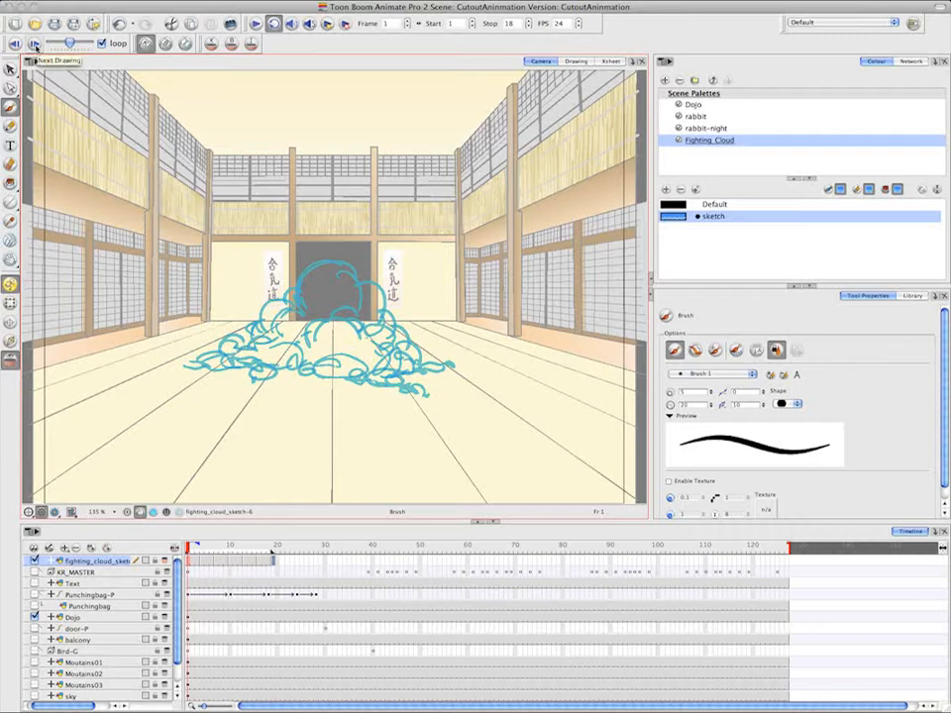
click(34, 43)
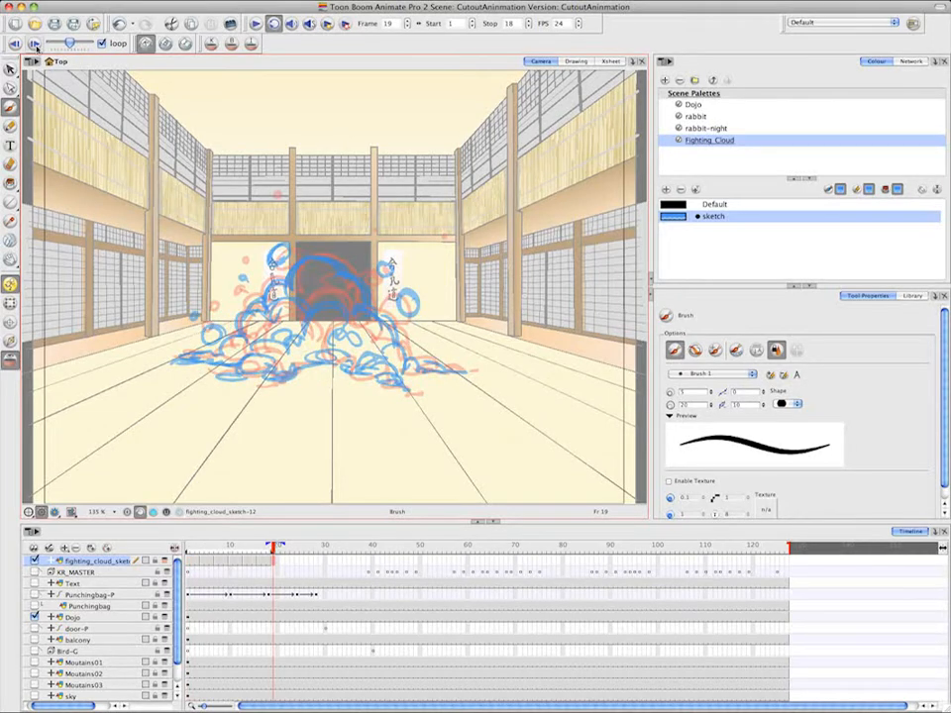
Add small loose puffs around the cloud on frame 1, flipping against the key drawing on frame 19
click(34, 43)
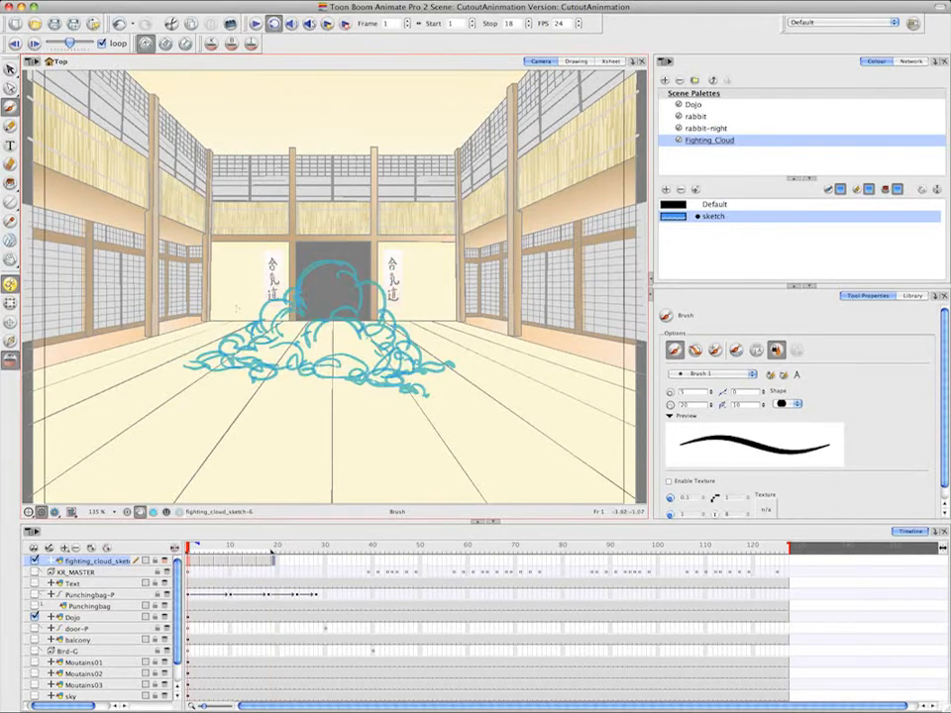
drag(229, 317, 229, 315)
click(34, 43)
click(34, 43)
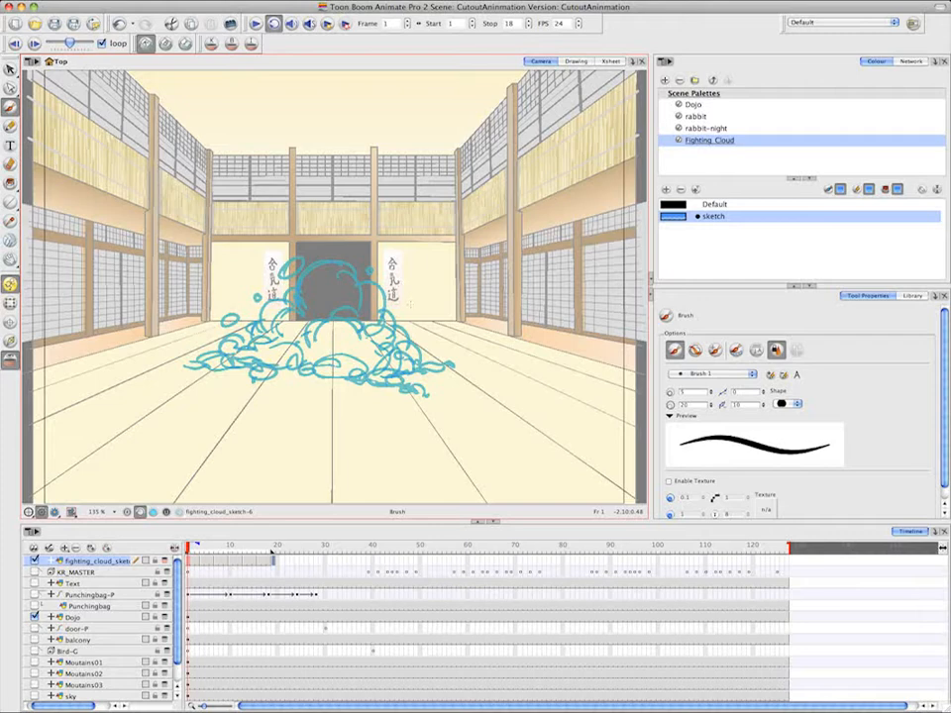
click(33, 44)
Extend the exposure of the cloud drawing at frame 19 through frame 21
click(273, 563)
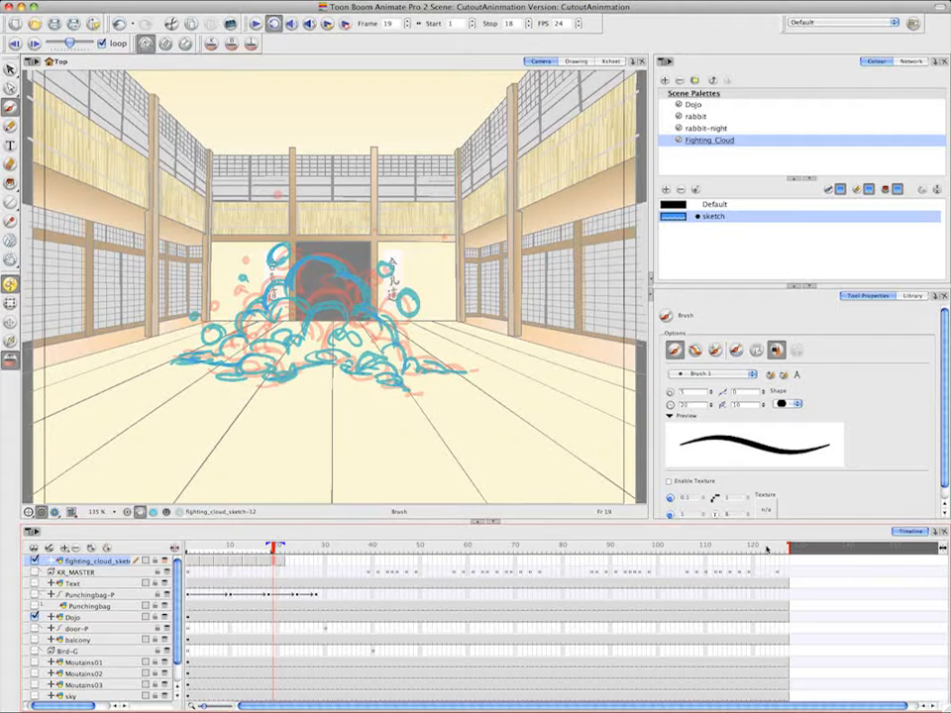
key(period)
key(period)
key(period)
key(period)
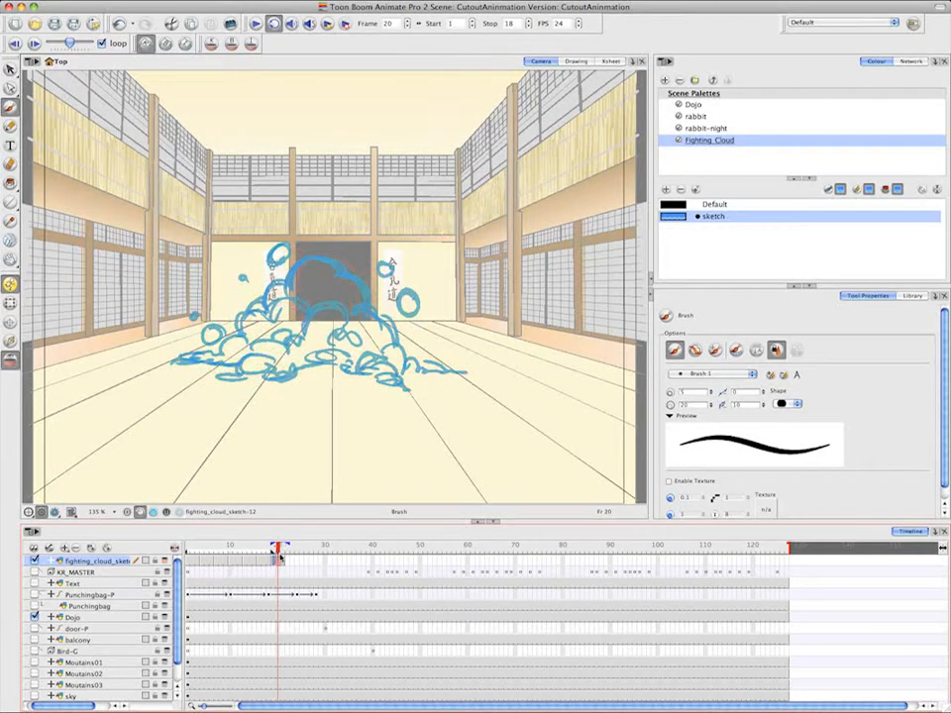
Set the playback stop frame to 21, turn off onion skin and play the cloud animation
mouse_move(273, 555)
mouse_down()
mouse_move(282, 557)
mouse_move(278, 548)
mouse_up()
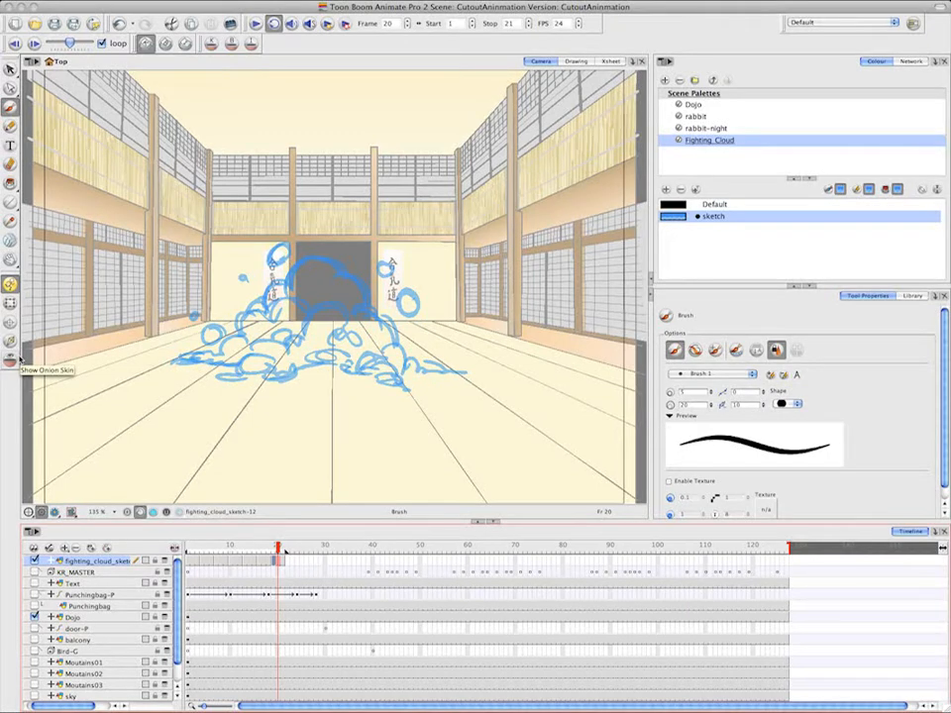
click(256, 22)
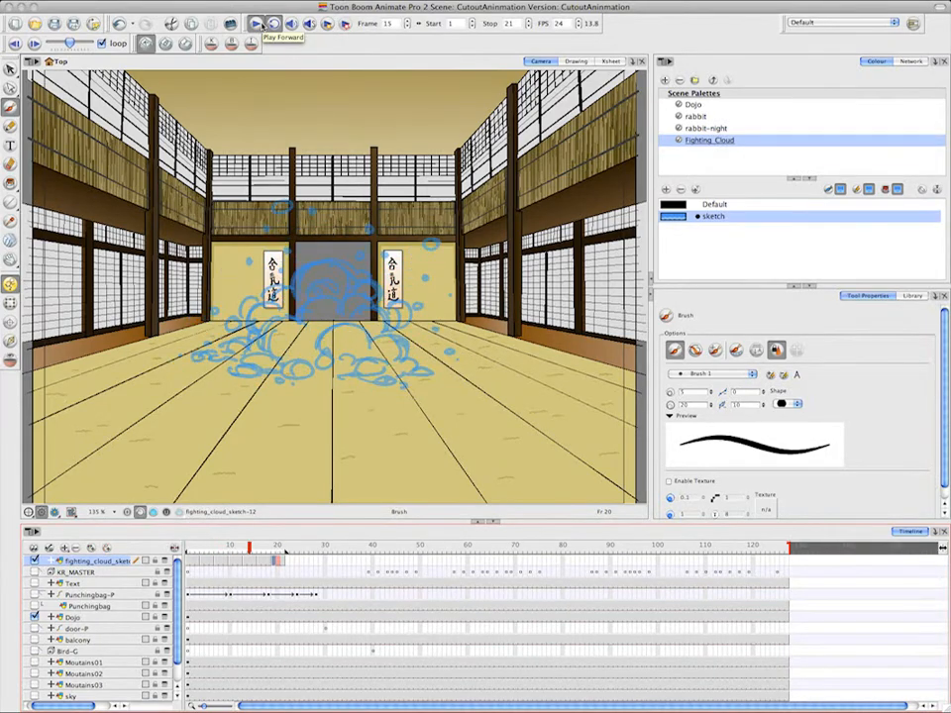
click(261, 25)
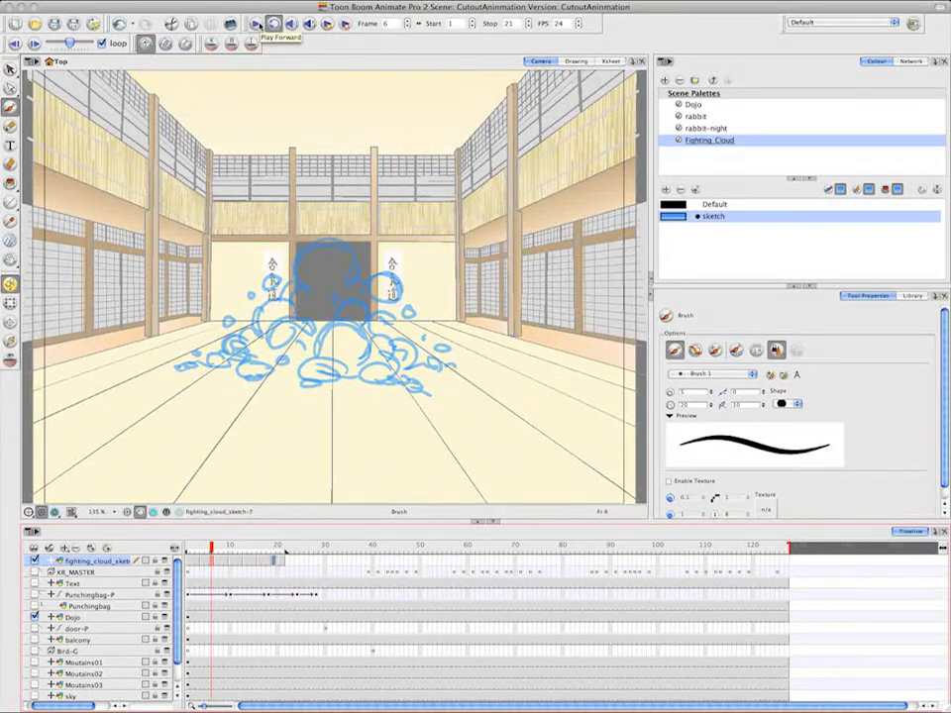
Create empty drawings at frames 2 and 3 of the fighting_cloud_sketch layer
click(195, 563)
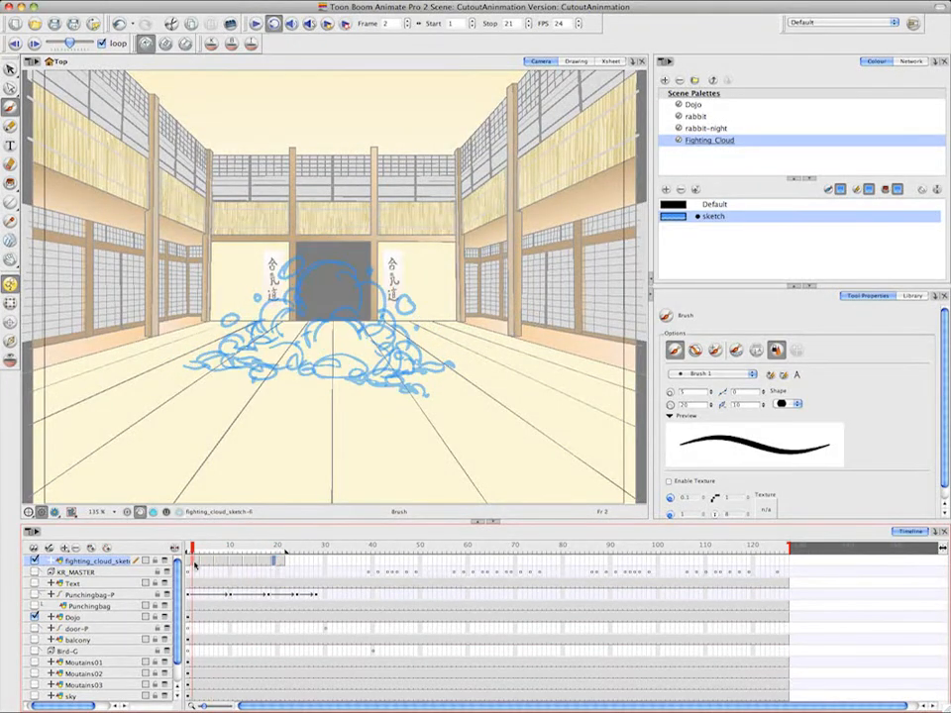
right_click(196, 564)
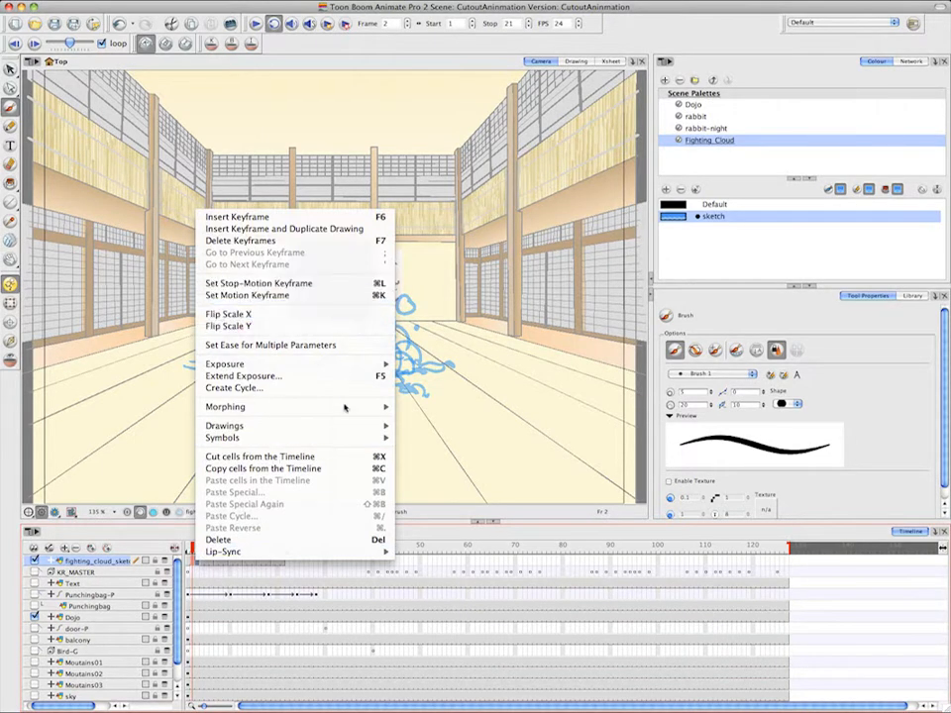
mouse_move(337, 426)
click(474, 430)
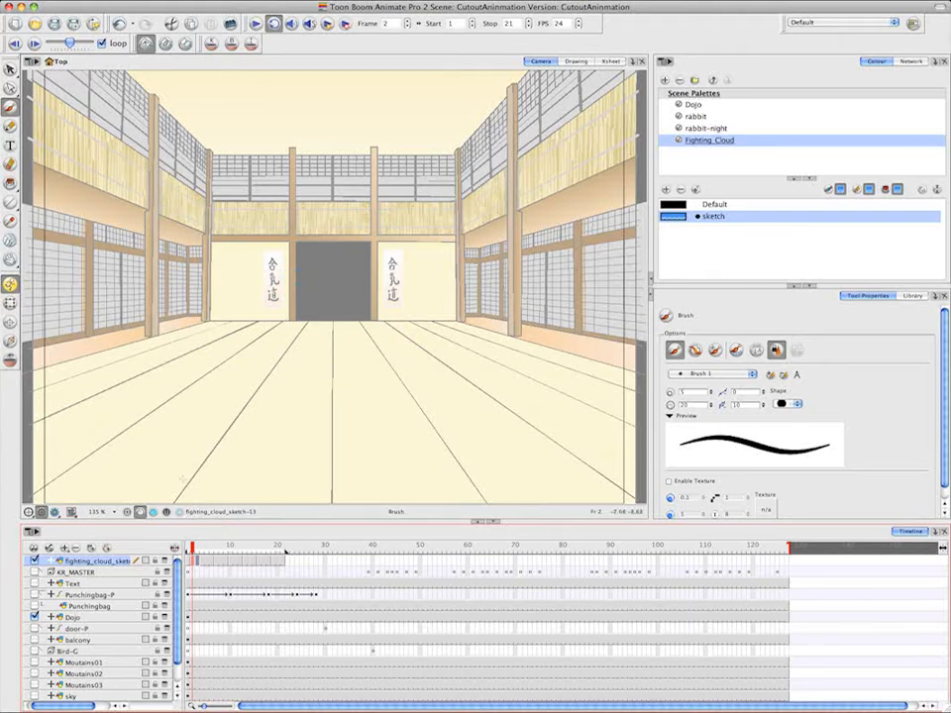
click(189, 550)
key(period)
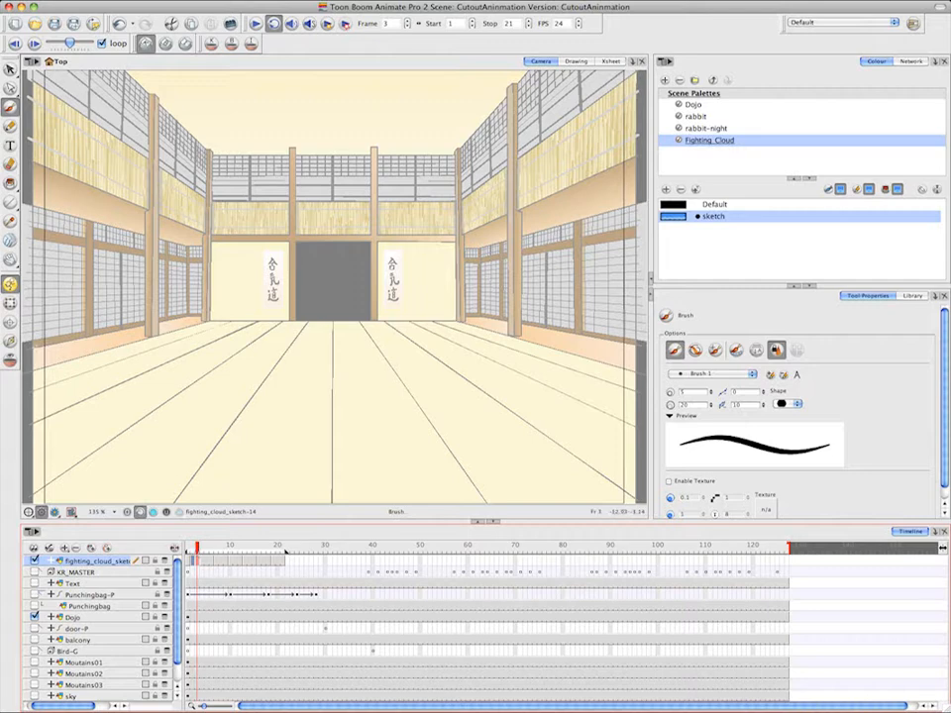
Turn on onion skin and go to the empty drawing at frame 2, between the neighbouring cloud drawings
click(14, 361)
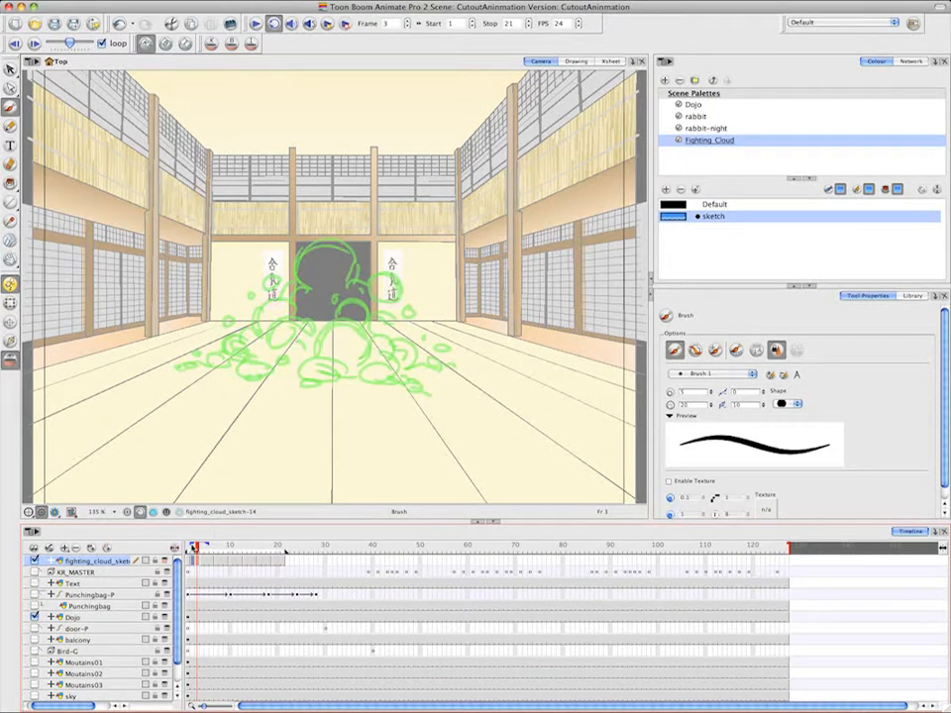
drag(192, 548, 188, 548)
click(193, 549)
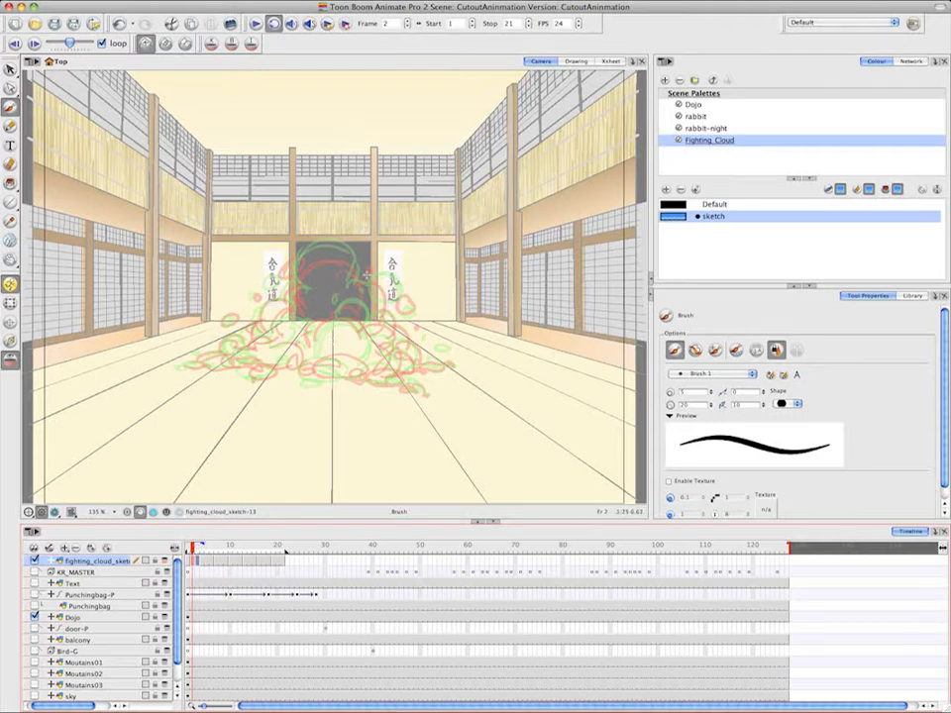
key(1)
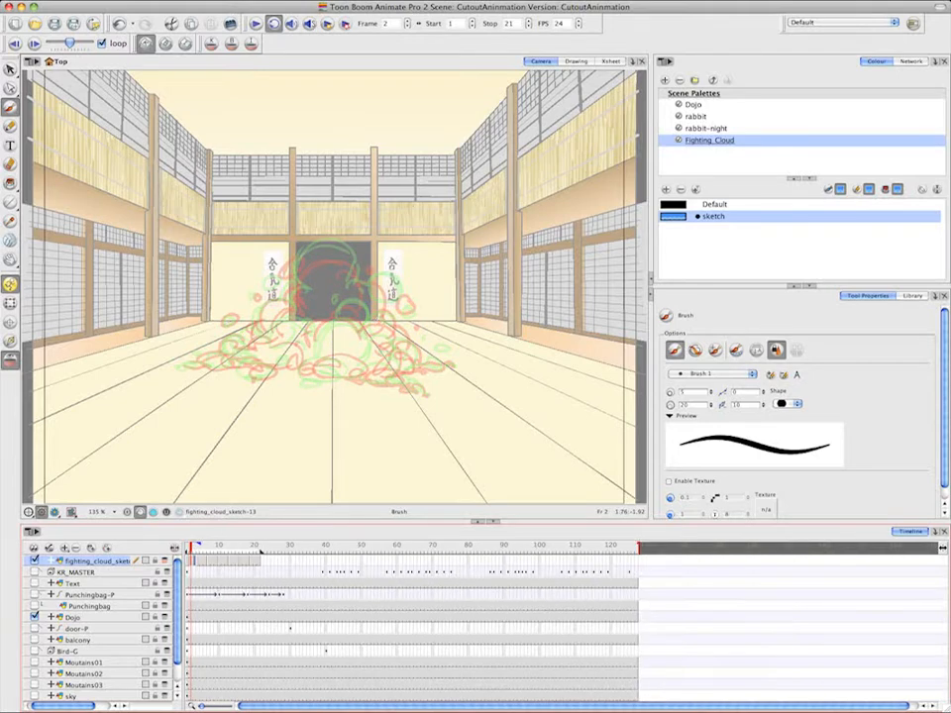
key(2)
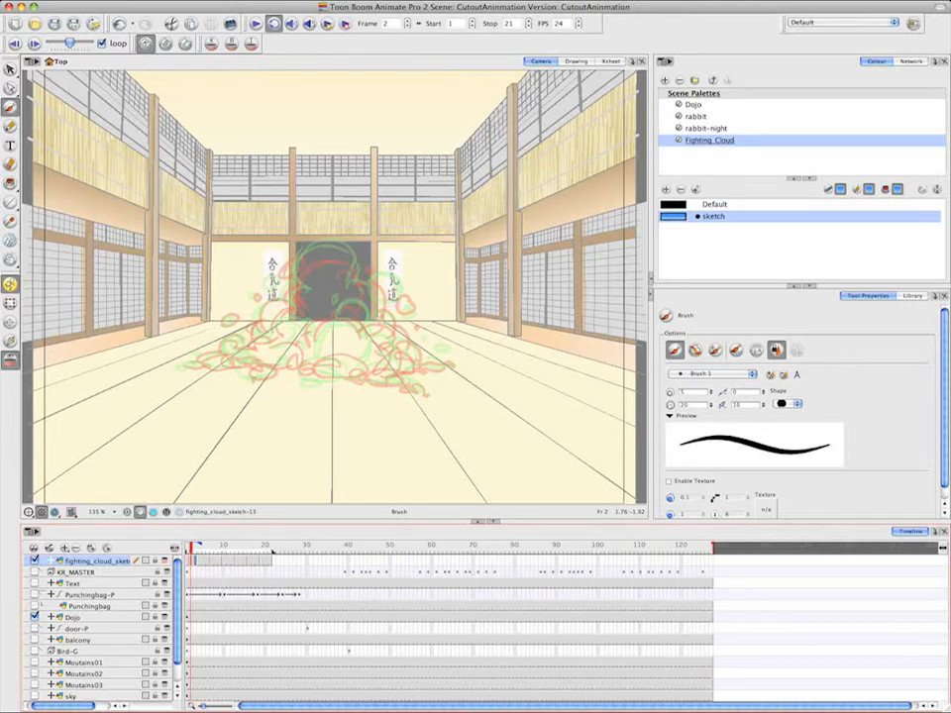
key(1)
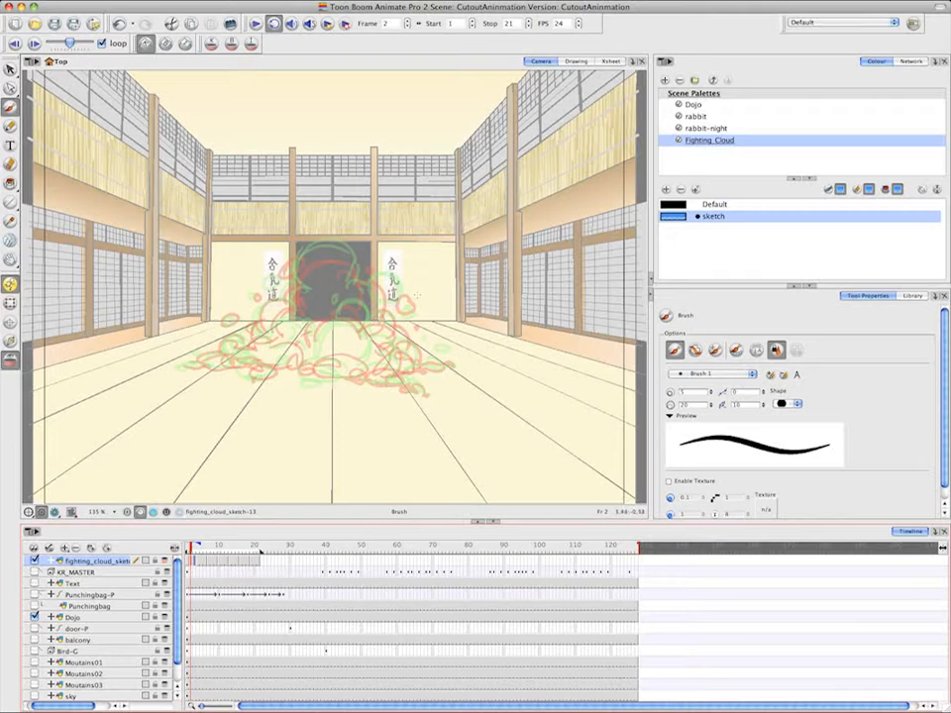
On frame 2, brush the in-between arc of the cloud's dome between the onion-skinned previous and next drawings
key(space)
mouse_move(419, 312)
mouse_down()
mouse_move(444, 301)
mouse_move(449, 314)
mouse_up()
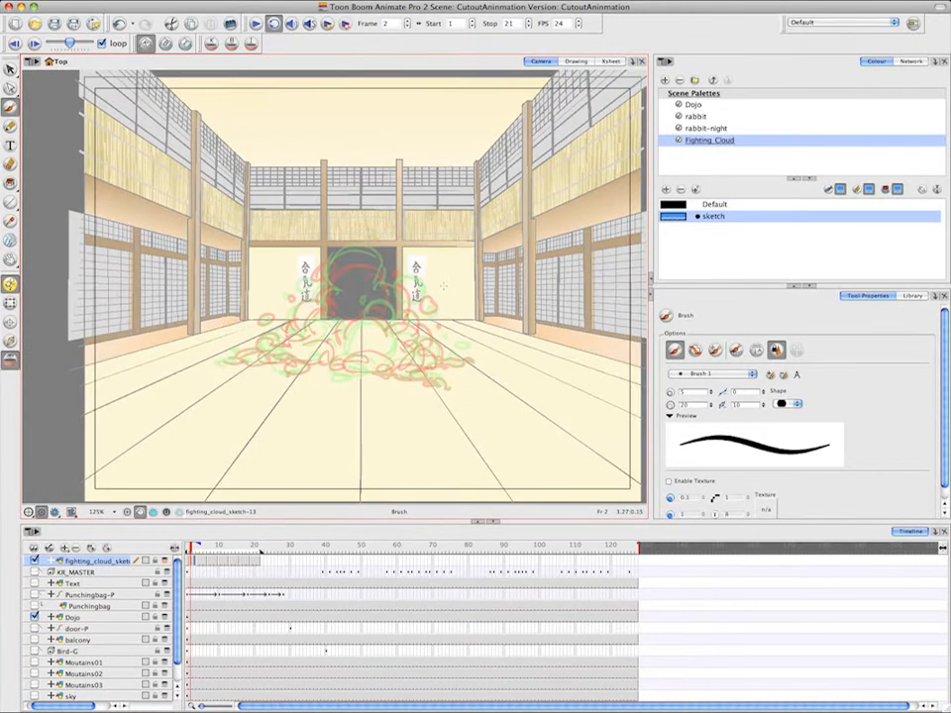
scroll(446, 287, up, 4)
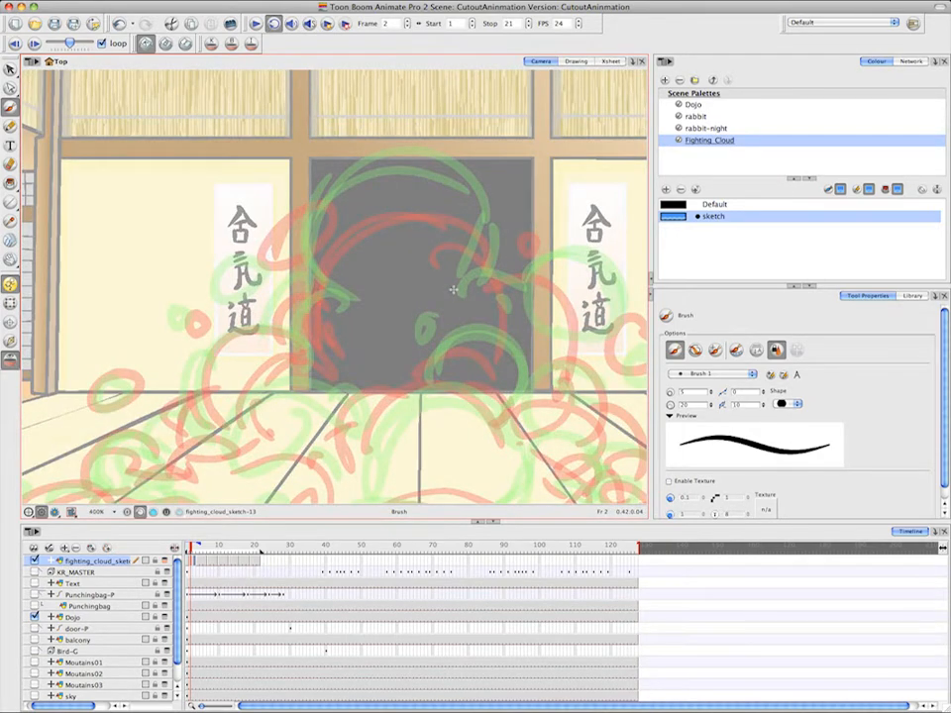
scroll(453, 289, up, 1)
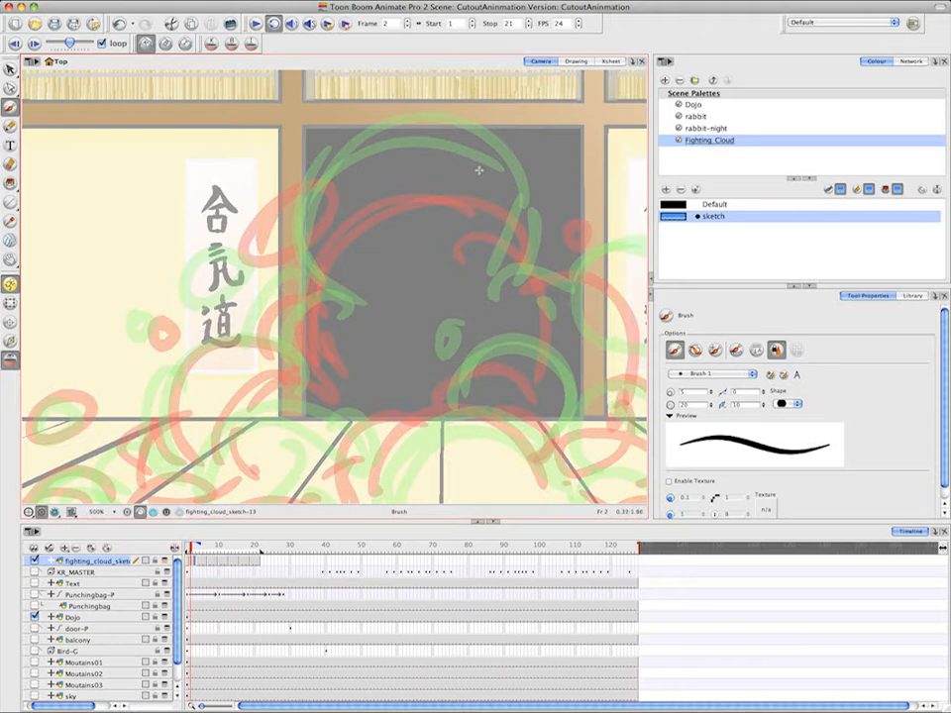
mouse_move(490, 169)
mouse_down()
mouse_move(397, 156)
mouse_move(322, 237)
mouse_up()
mouse_move(379, 167)
mouse_down()
mouse_move(316, 285)
mouse_move(436, 168)
mouse_move(352, 184)
mouse_move(483, 174)
mouse_move(405, 160)
mouse_move(514, 198)
mouse_up()
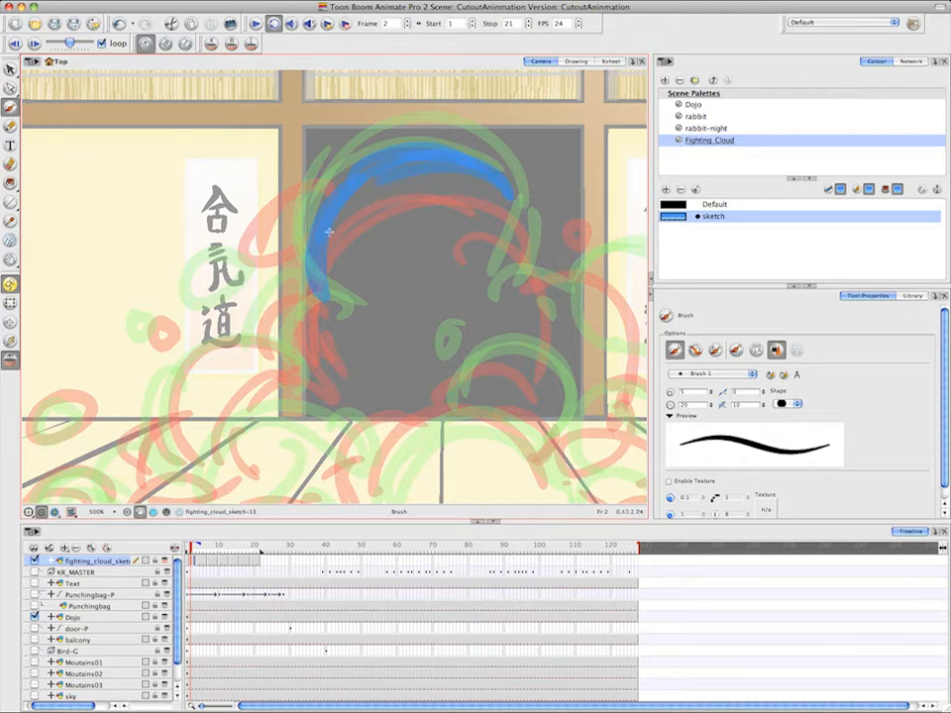
On frame 2, delete the upper strokes of the cloud's dome and brush its arc again lower, down to the right end
click(9, 69)
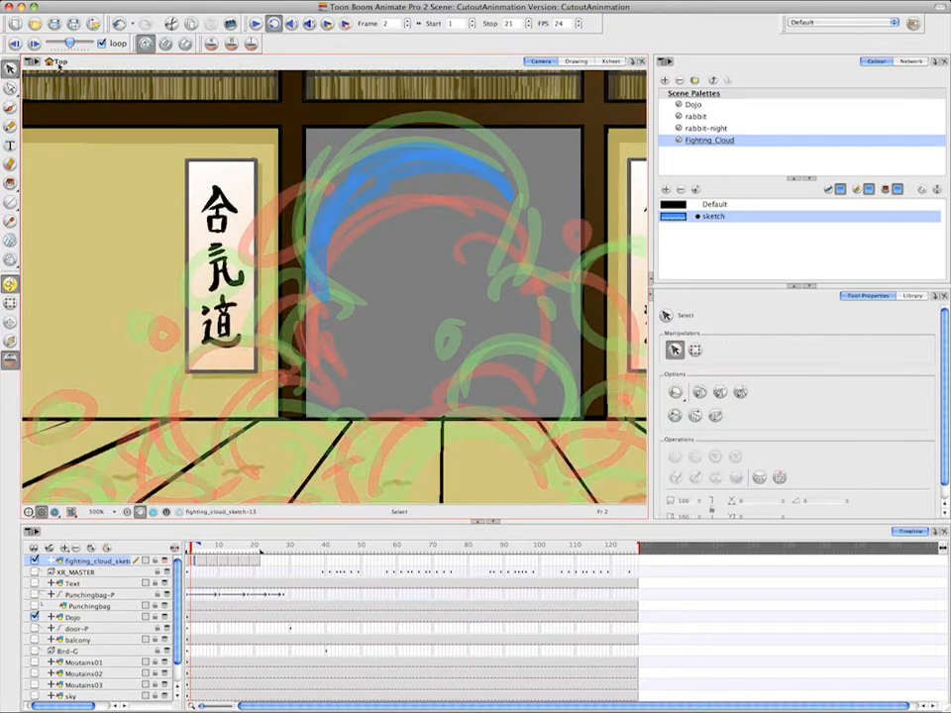
click(434, 156)
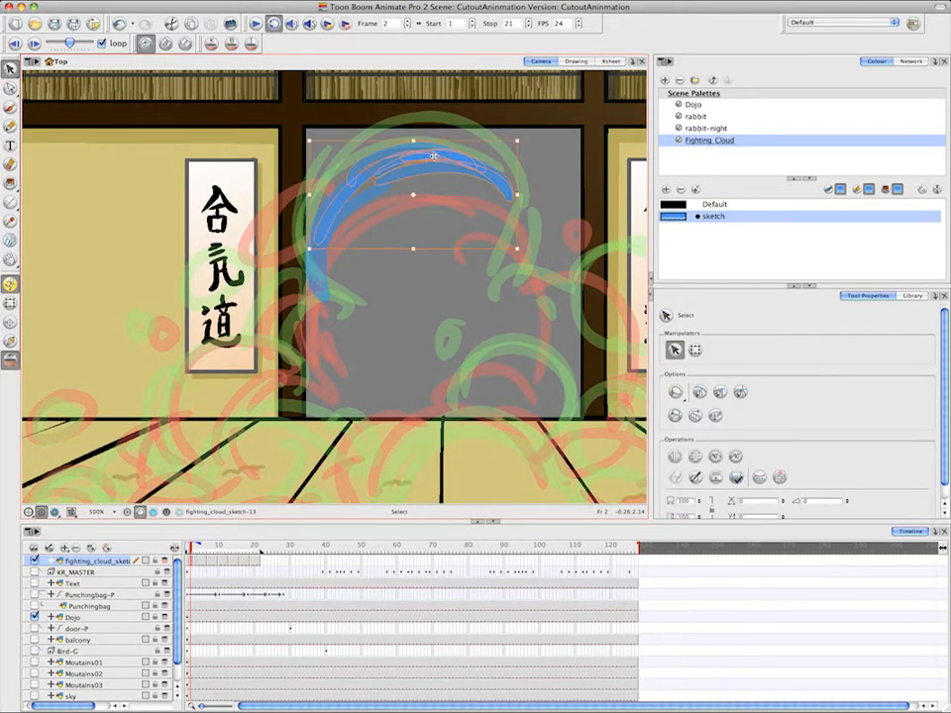
key(Delete)
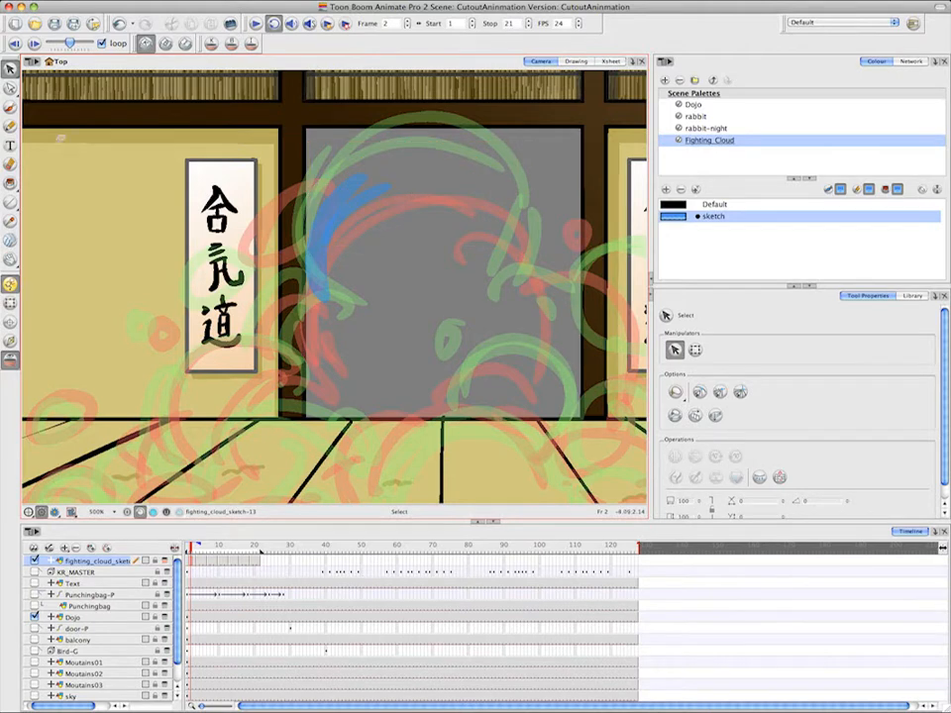
click(11, 106)
drag(526, 227, 436, 176)
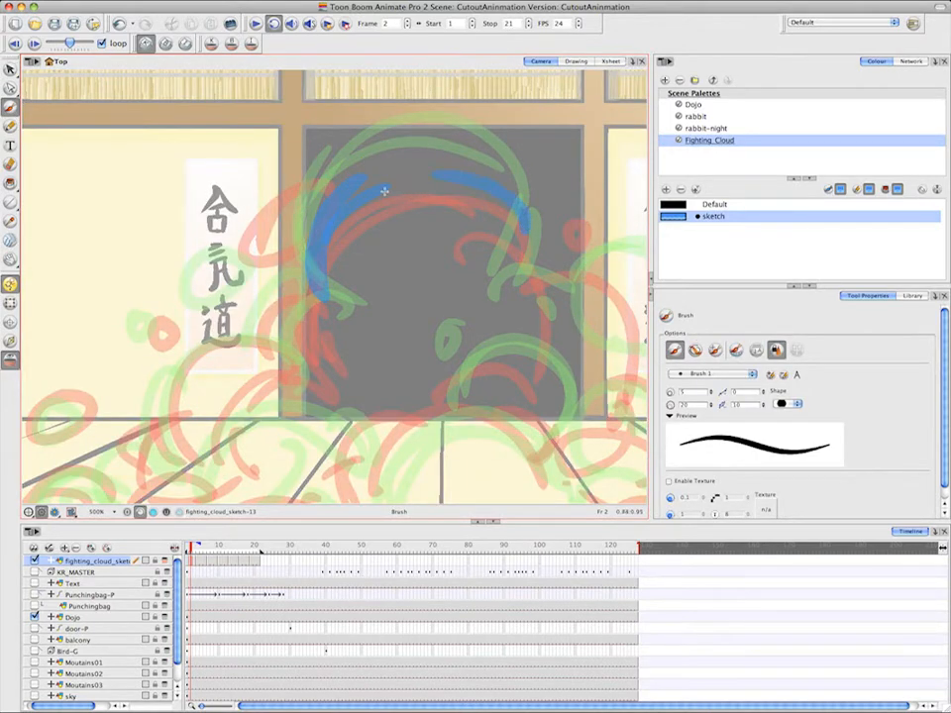
drag(525, 224, 515, 280)
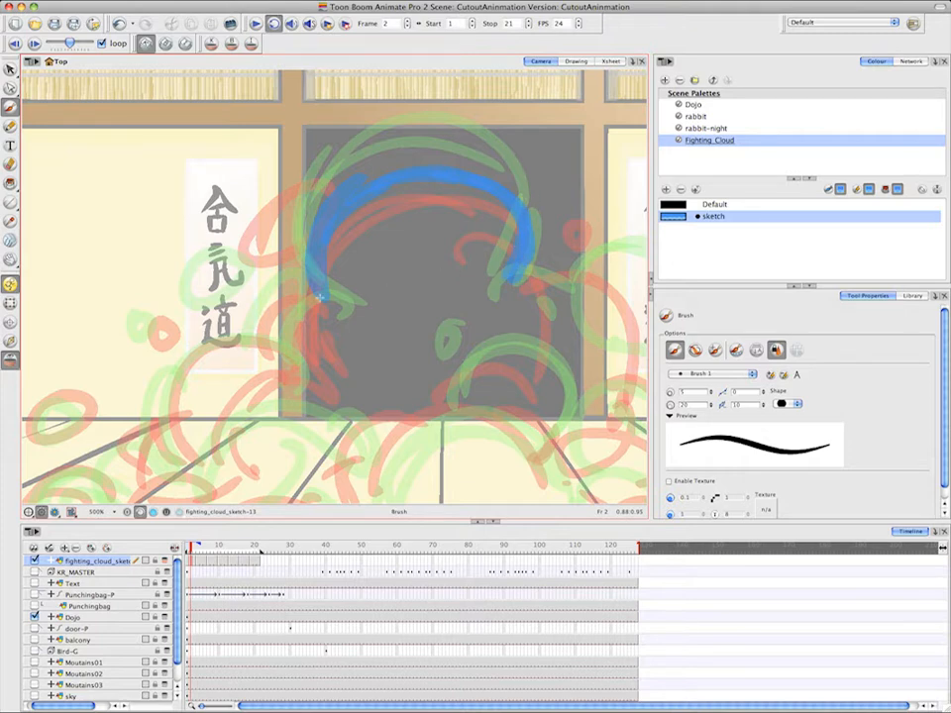
Brush the shoulder bulge under the dome's left end on frame 2 and the loose puffs to its left
mouse_move(330, 282)
mouse_down()
mouse_move(306, 287)
mouse_move(277, 346)
mouse_up()
mouse_move(301, 293)
mouse_down()
mouse_move(288, 356)
mouse_move(363, 233)
mouse_up()
key(space)
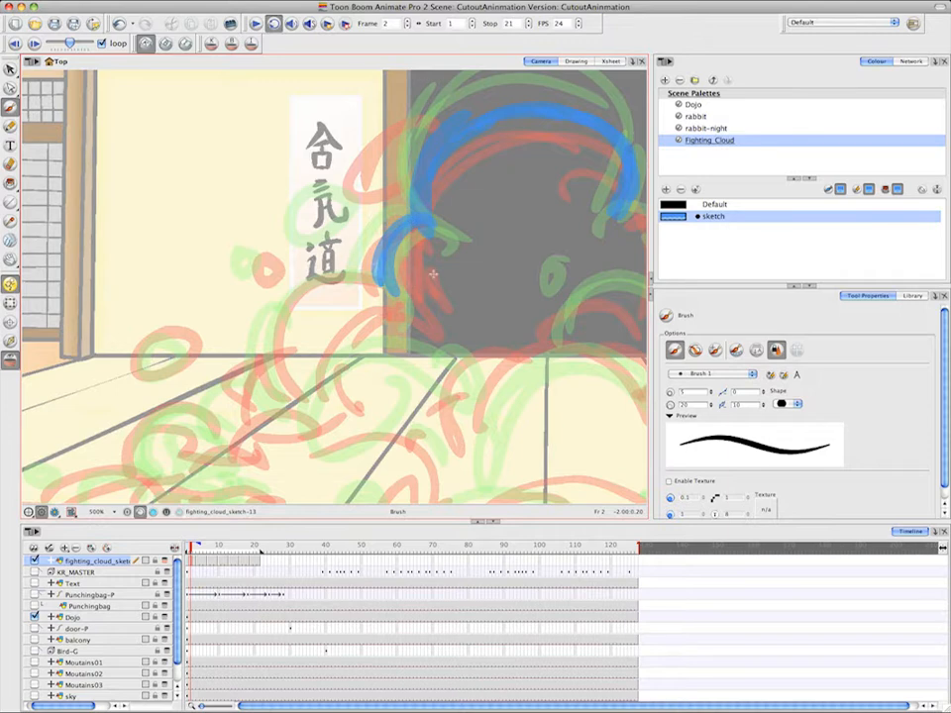
mouse_move(418, 234)
mouse_down()
mouse_move(387, 279)
mouse_move(391, 312)
mouse_up()
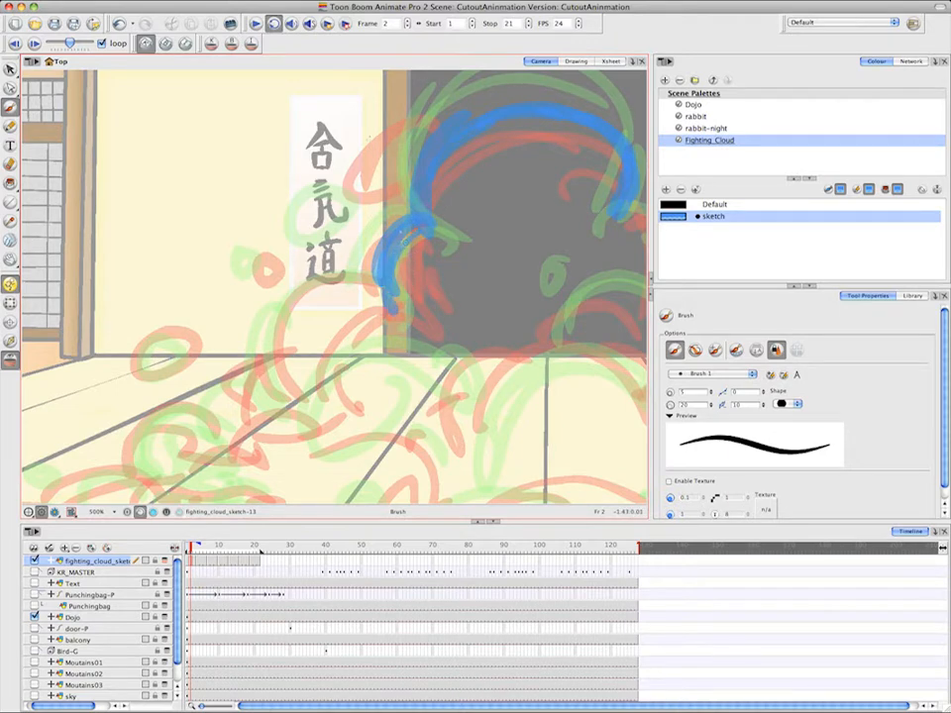
mouse_move(383, 115)
mouse_down()
mouse_move(314, 177)
mouse_move(325, 125)
mouse_move(331, 197)
mouse_move(291, 204)
mouse_move(285, 194)
mouse_up()
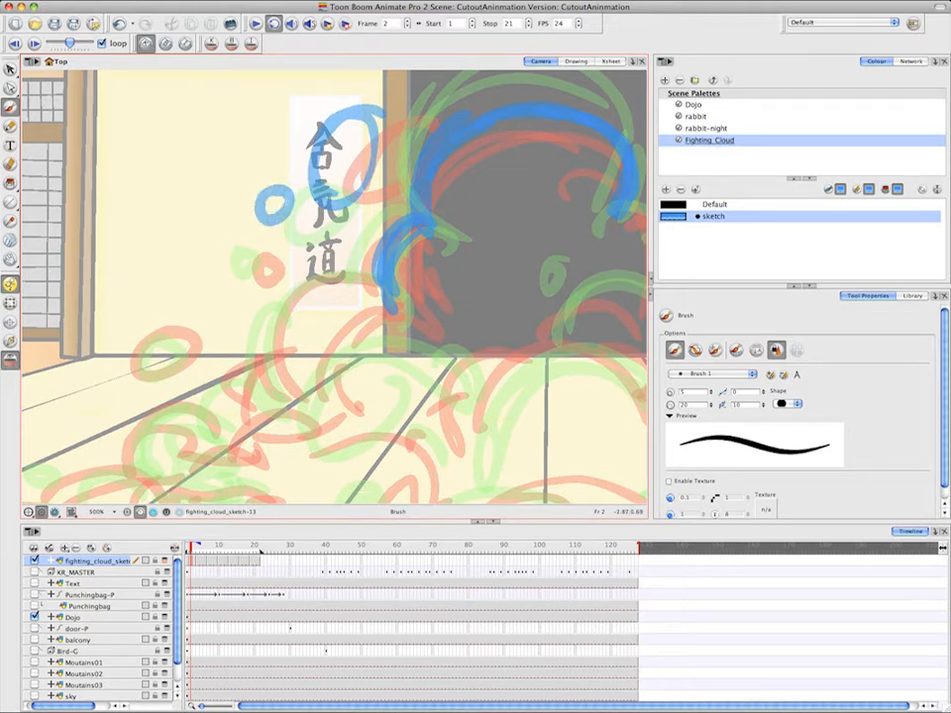
mouse_move(252, 250)
mouse_down()
mouse_move(261, 264)
mouse_move(255, 250)
mouse_up()
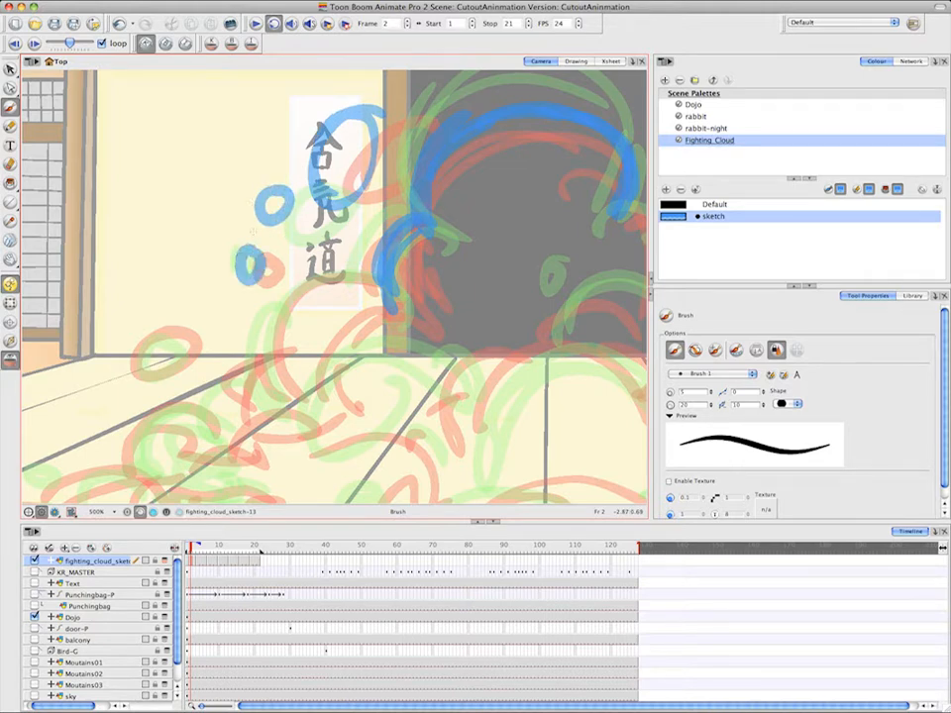
Brush the cloud's lower-left bulge on frame 2 and the smaller arcs nested inside it
drag(394, 295, 259, 359)
drag(289, 303, 297, 407)
drag(277, 329, 316, 407)
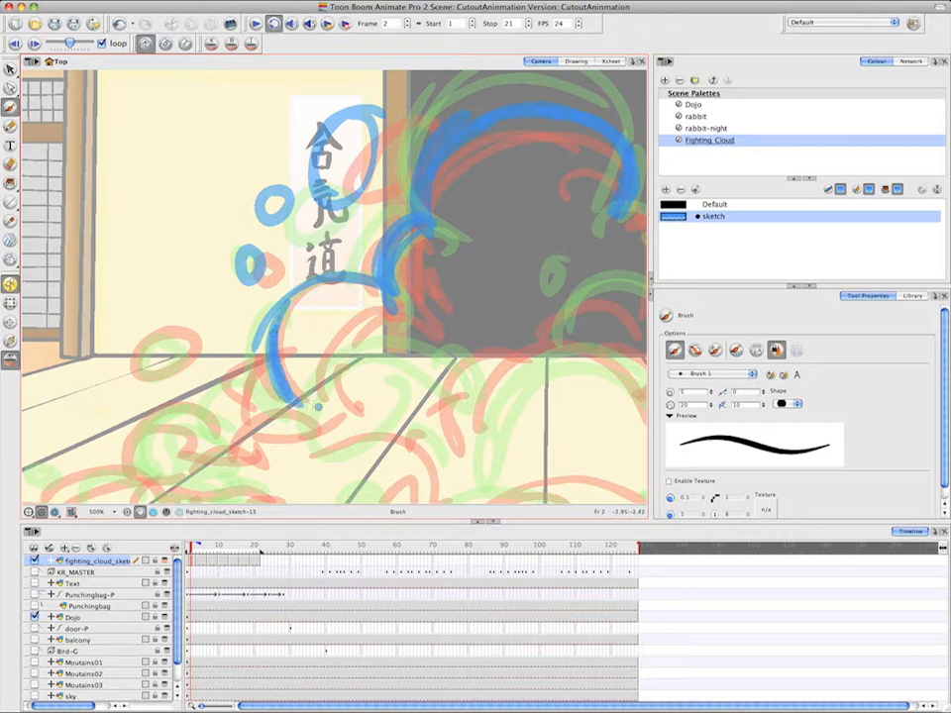
drag(397, 329, 316, 406)
drag(389, 336, 329, 398)
Brush the large arc of the central front puff on frame 2 and the small arc joining it on the left
drag(567, 329, 449, 232)
mouse_move(512, 276)
mouse_down()
mouse_move(373, 353)
mouse_move(375, 390)
mouse_up()
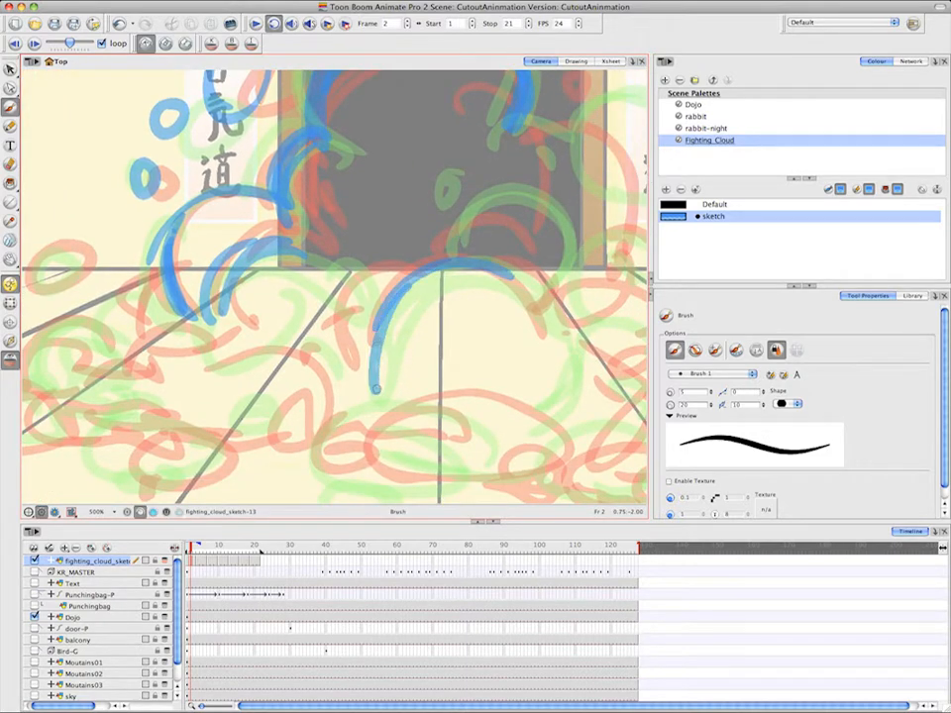
drag(459, 270, 375, 388)
drag(404, 262, 321, 337)
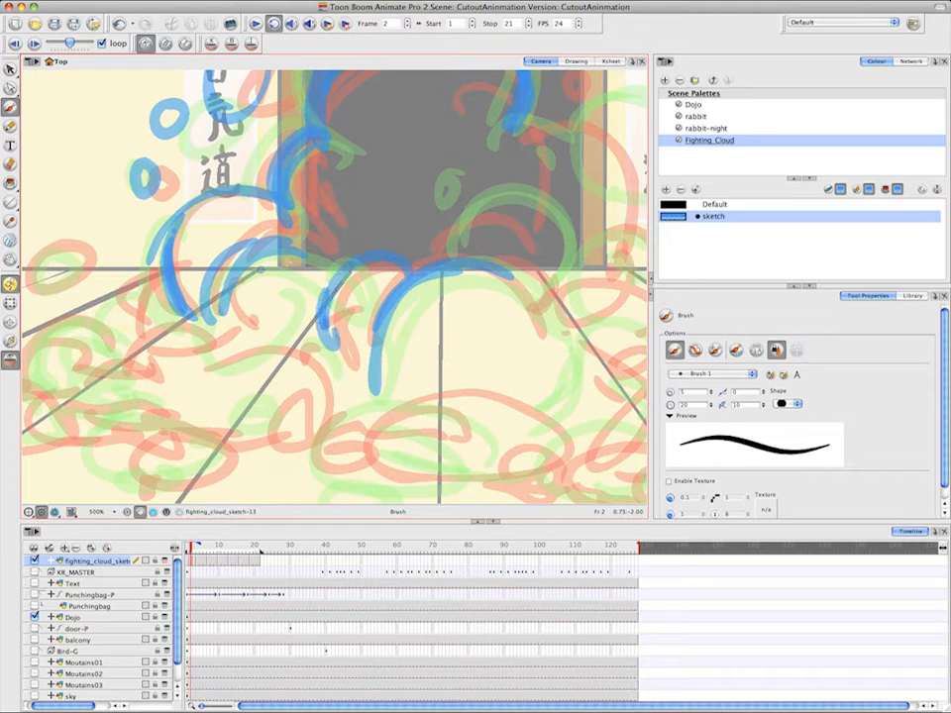
Brush the in-between arc of the inner puff above the central front puff's right side on frame 2
drag(548, 187, 485, 229)
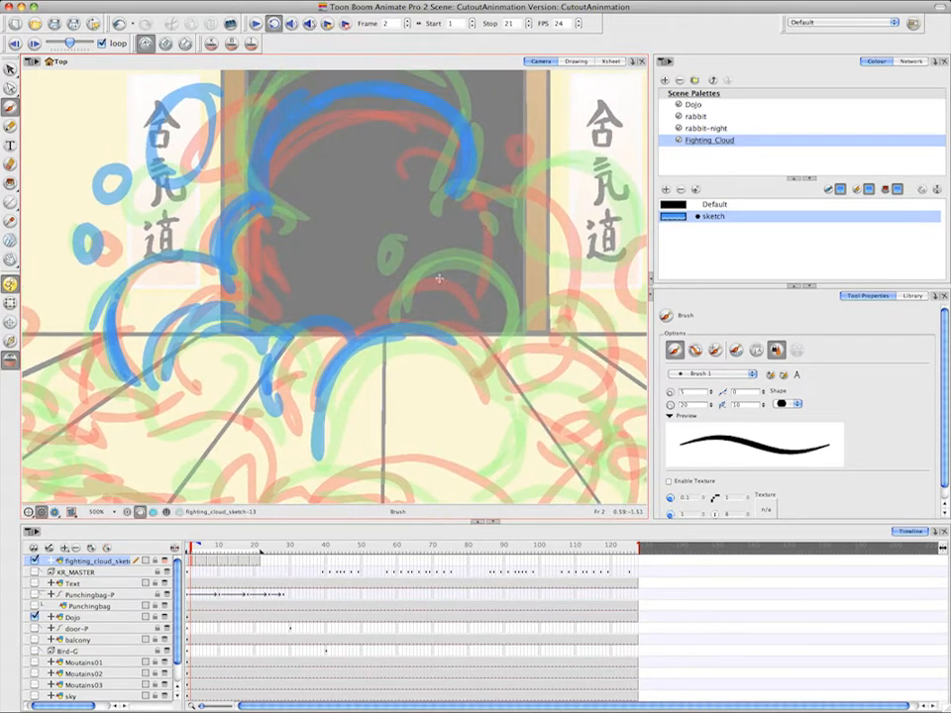
mouse_move(385, 310)
mouse_down()
mouse_move(482, 288)
mouse_move(420, 282)
mouse_move(492, 319)
mouse_up()
mouse_move(421, 282)
mouse_down()
mouse_move(493, 330)
mouse_move(468, 357)
mouse_up()
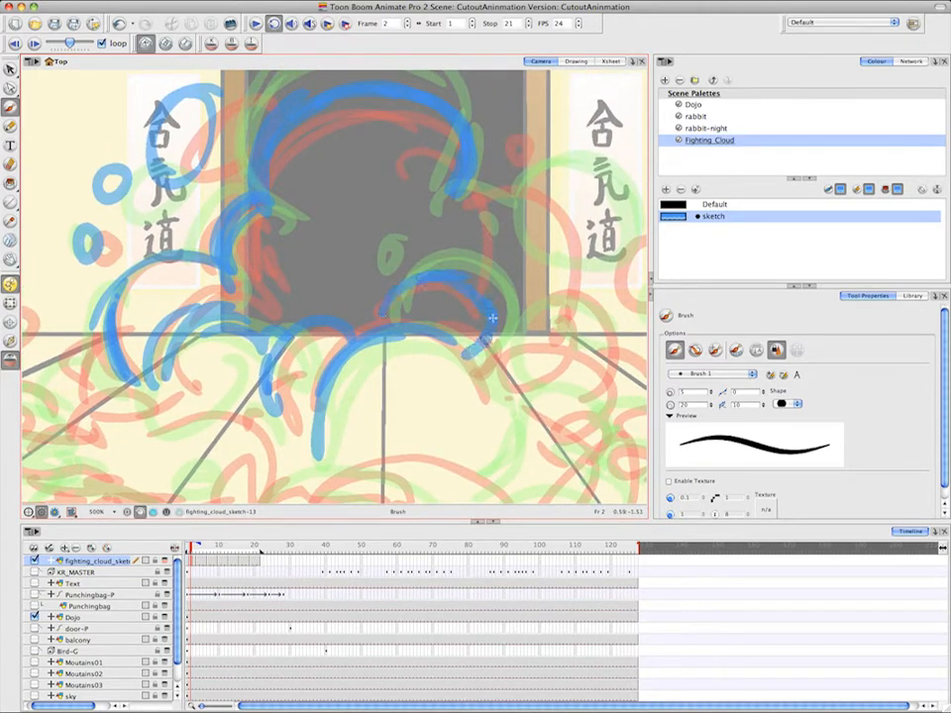
drag(451, 271, 484, 340)
Brush the right shoulder bulge of the frame 2 cloud and the puff overlapping it beside the right scroll
drag(559, 238, 518, 271)
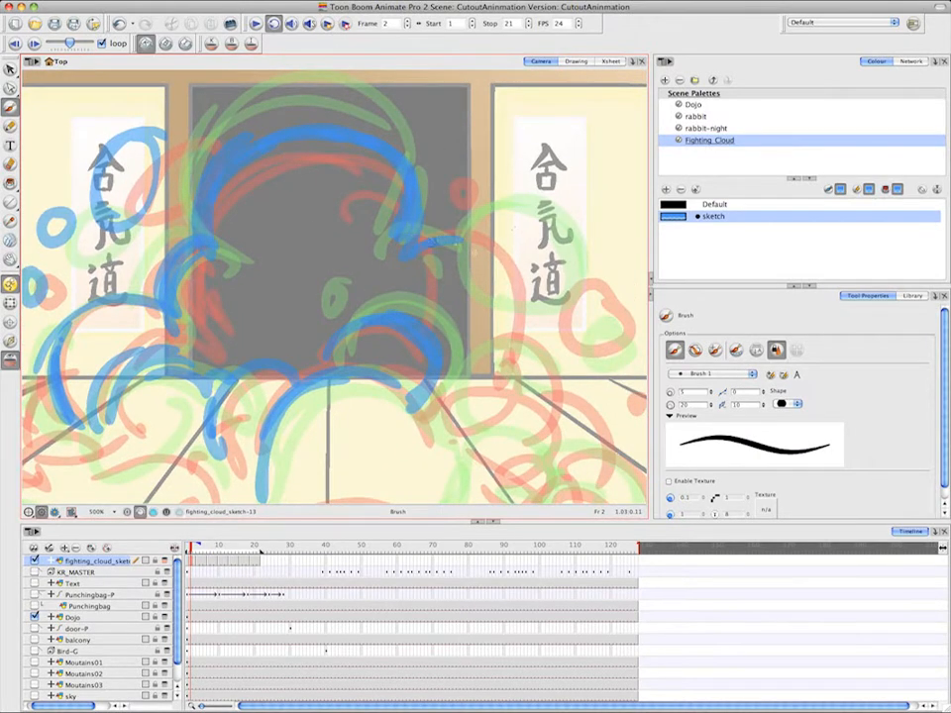
mouse_move(488, 299)
mouse_down()
mouse_move(463, 238)
mouse_move(472, 356)
mouse_up()
drag(436, 240, 491, 368)
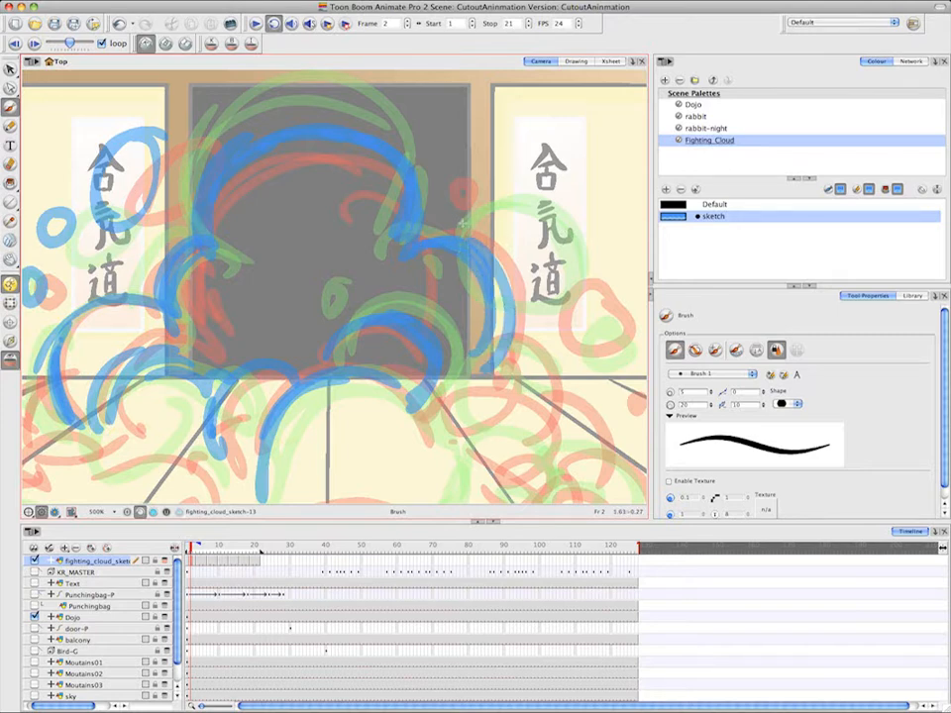
mouse_move(464, 223)
mouse_down()
mouse_move(538, 245)
mouse_move(563, 277)
mouse_move(547, 301)
mouse_up()
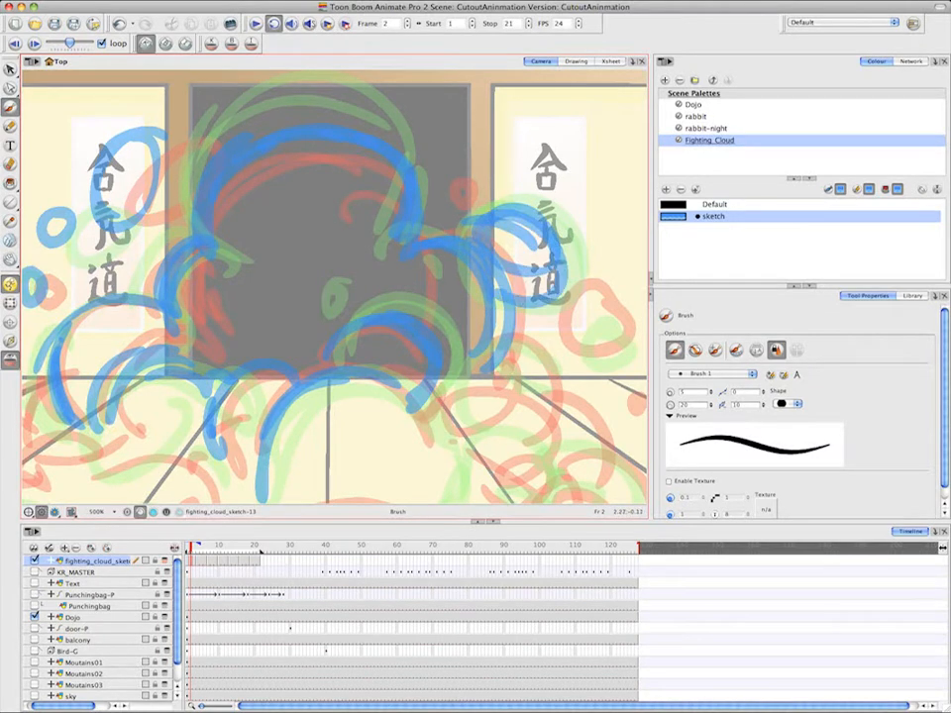
Brush the detached dot, ring and small droplet to the right of the frame 2 cloud
key(space)
mouse_move(600, 269)
mouse_down()
mouse_move(558, 285)
mouse_move(535, 227)
mouse_move(506, 207)
mouse_move(483, 237)
mouse_move(531, 236)
mouse_move(529, 256)
mouse_up()
click(453, 168)
key(space)
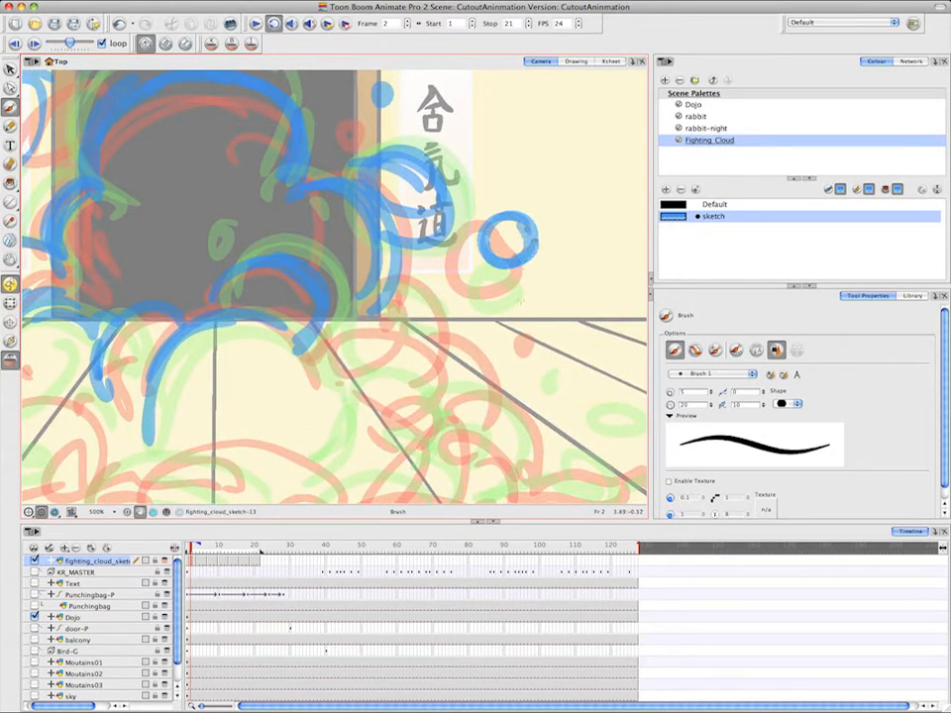
drag(520, 300, 523, 290)
Brush the right slope bulges of the frame 2 cloud and the flat puffs trailing across the floor at its lower right
mouse_move(386, 285)
mouse_down()
mouse_move(421, 307)
mouse_move(441, 352)
mouse_move(429, 377)
mouse_up()
key(2)
key(1)
key(1)
key(1)
key(1)
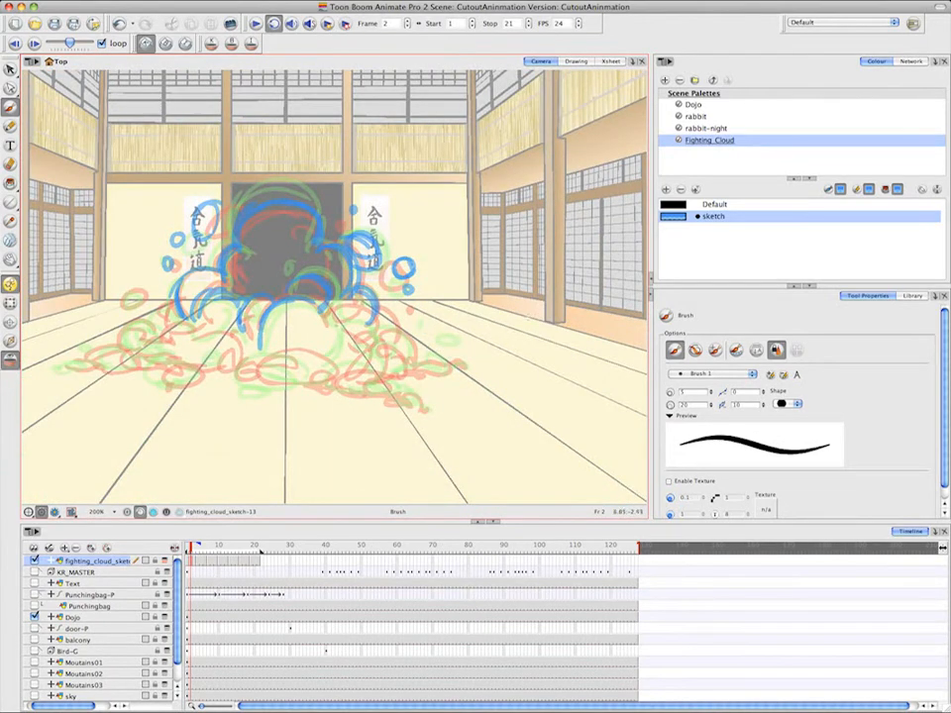
drag(462, 267, 540, 272)
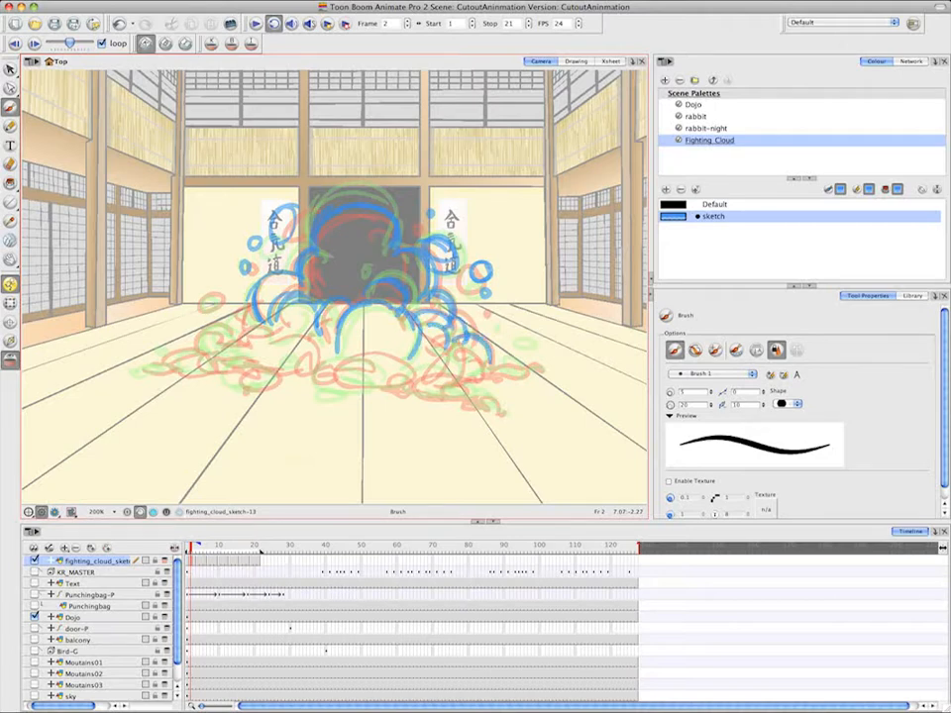
mouse_move(446, 350)
mouse_down()
mouse_move(462, 379)
mouse_move(462, 369)
mouse_move(454, 374)
mouse_move(472, 349)
mouse_move(467, 362)
mouse_move(496, 372)
mouse_move(542, 372)
mouse_move(523, 345)
mouse_up()
mouse_move(437, 384)
mouse_down()
mouse_move(473, 390)
mouse_move(465, 397)
mouse_up()
mouse_move(436, 381)
mouse_down()
mouse_move(416, 388)
mouse_move(486, 394)
mouse_up()
drag(470, 398, 501, 409)
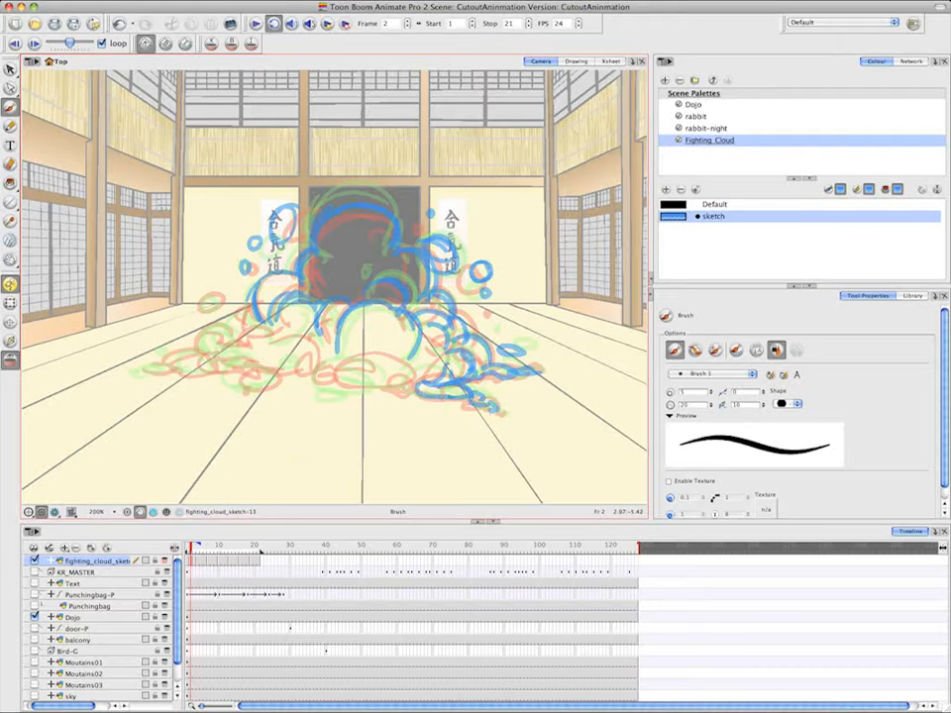
Finish the frame 2 in-between by closing the central front puff's base and brushing the left slope and floor puffs
drag(420, 332, 408, 355)
drag(338, 368, 418, 375)
mouse_move(333, 380)
mouse_down()
mouse_move(420, 384)
mouse_move(332, 383)
mouse_up()
mouse_move(318, 349)
mouse_down()
mouse_move(319, 359)
mouse_move(238, 342)
mouse_move(237, 310)
mouse_move(147, 372)
mouse_up()
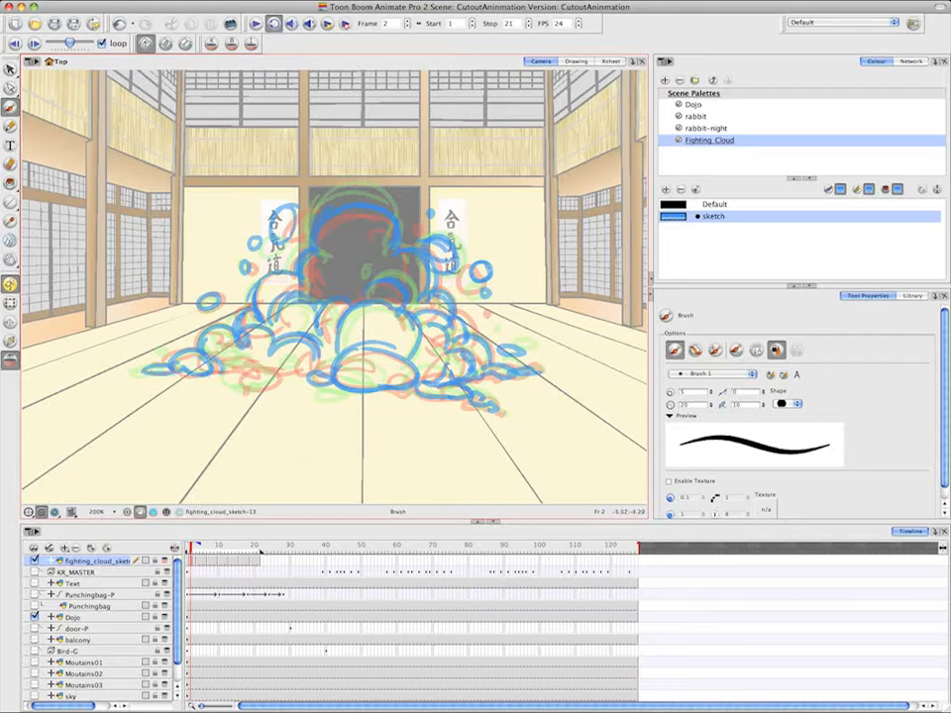
Go to the empty drawing at frame 3 and brush the cloud's dome, inner puffs and right-hand bulges between the onion-skinned drawings
click(194, 561)
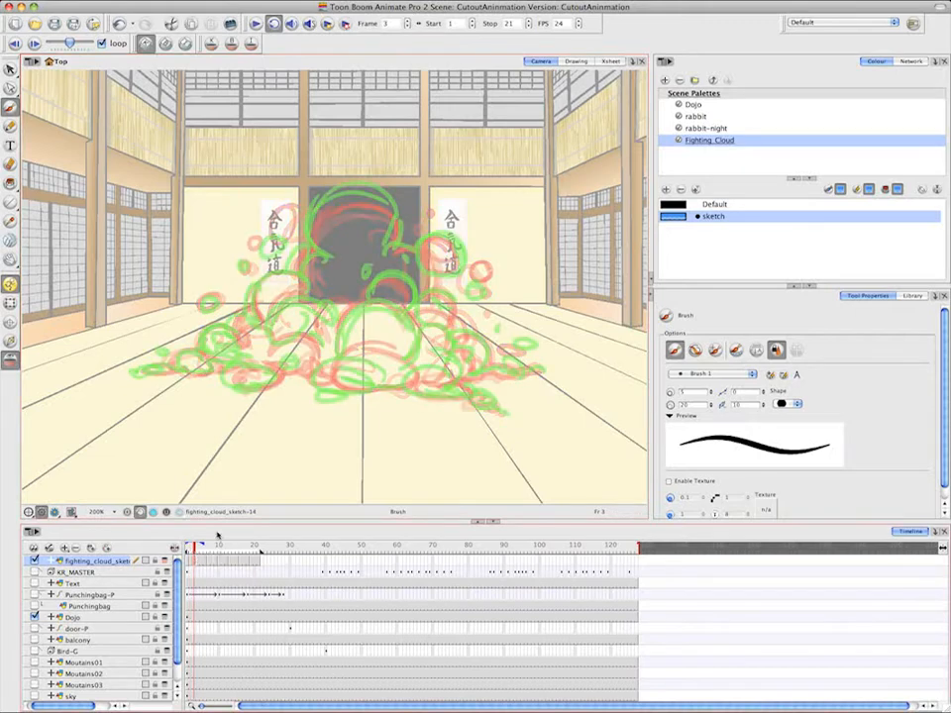
drag(324, 206, 312, 247)
mouse_move(323, 208)
mouse_down()
mouse_move(389, 210)
mouse_move(386, 249)
mouse_move(363, 280)
mouse_move(404, 308)
mouse_up()
drag(394, 248, 416, 252)
mouse_move(420, 247)
mouse_down()
mouse_move(454, 260)
mouse_move(412, 301)
mouse_up()
drag(472, 275, 484, 288)
drag(419, 304, 462, 339)
Brush the frame 3 central front puff, the left bulges and the loose puffs to the left
mouse_move(421, 331)
mouse_down()
mouse_move(403, 306)
mouse_move(339, 357)
mouse_up()
drag(342, 303, 318, 325)
mouse_move(319, 306)
mouse_down()
mouse_move(271, 322)
mouse_move(250, 316)
mouse_up()
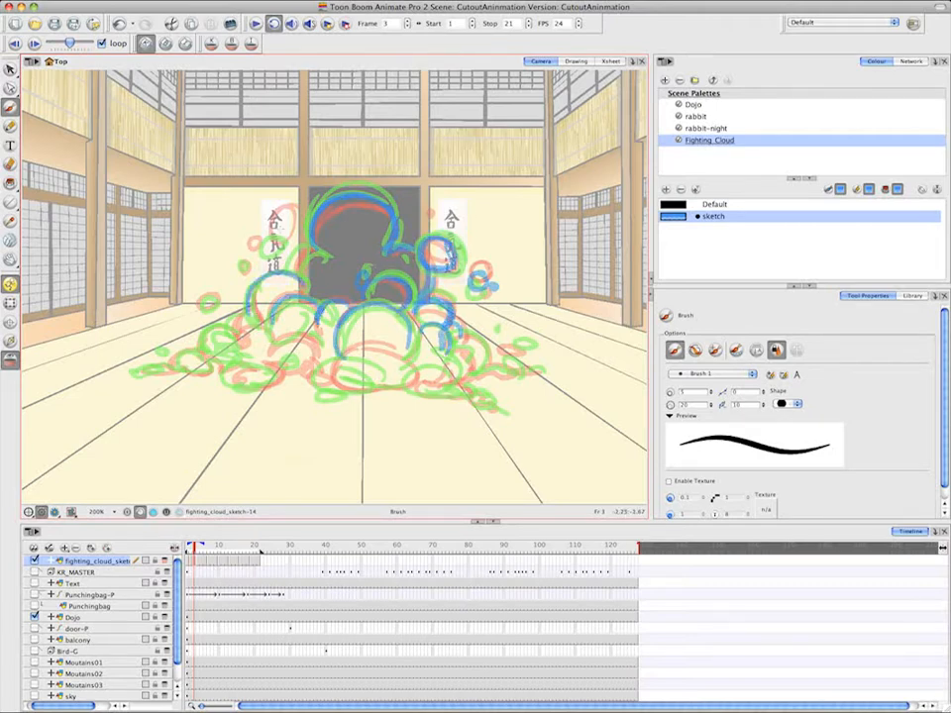
drag(281, 229, 279, 220)
drag(218, 295, 200, 305)
Brush the lower-left slope puffs of the frame 3 cloud and their trail along the floor
mouse_move(204, 355)
mouse_down()
mouse_move(238, 347)
mouse_move(167, 367)
mouse_up()
mouse_move(169, 368)
mouse_down()
mouse_move(208, 369)
mouse_move(238, 354)
mouse_up()
drag(234, 346, 273, 327)
drag(160, 365, 169, 370)
drag(168, 356, 163, 351)
Complete the frame 3 in-between by brushing the front base puffs and the lower-right trail
mouse_move(231, 365)
mouse_down()
mouse_move(171, 357)
mouse_move(289, 345)
mouse_move(242, 377)
mouse_move(329, 379)
mouse_up()
mouse_move(328, 373)
mouse_down()
mouse_move(412, 381)
mouse_move(359, 351)
mouse_up()
mouse_move(379, 351)
mouse_down()
mouse_move(419, 384)
mouse_move(482, 405)
mouse_up()
mouse_move(447, 346)
mouse_down()
mouse_move(472, 374)
mouse_move(468, 382)
mouse_up()
mouse_move(481, 367)
mouse_down()
mouse_move(510, 377)
mouse_move(533, 343)
mouse_up()
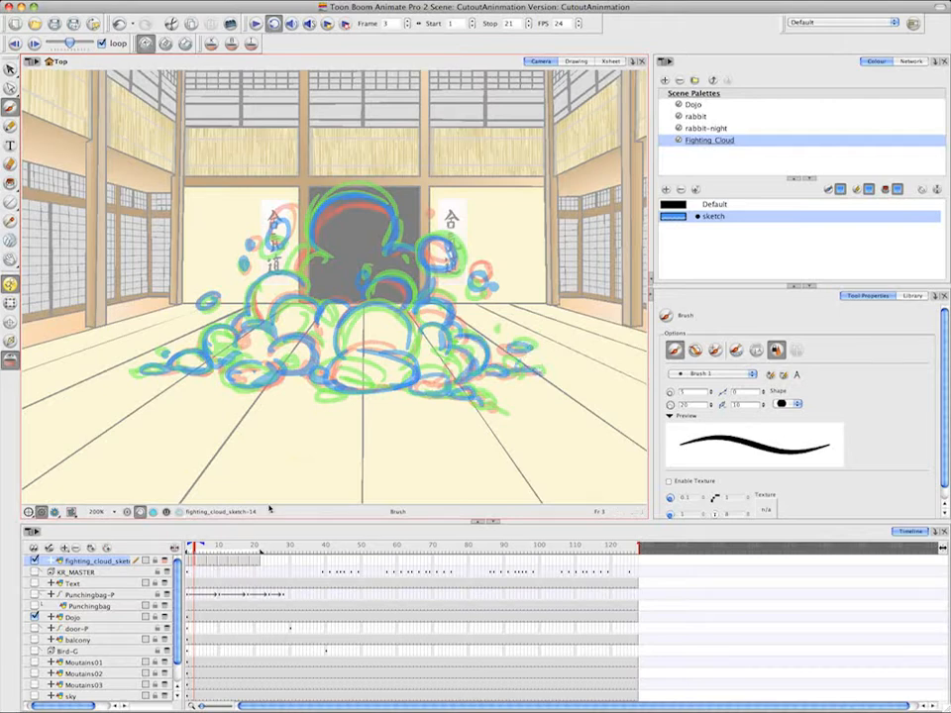
Create empty drawings at frames 5 and 6 of the fighting_cloud_sketch layer
drag(197, 548, 205, 551)
right_click(203, 561)
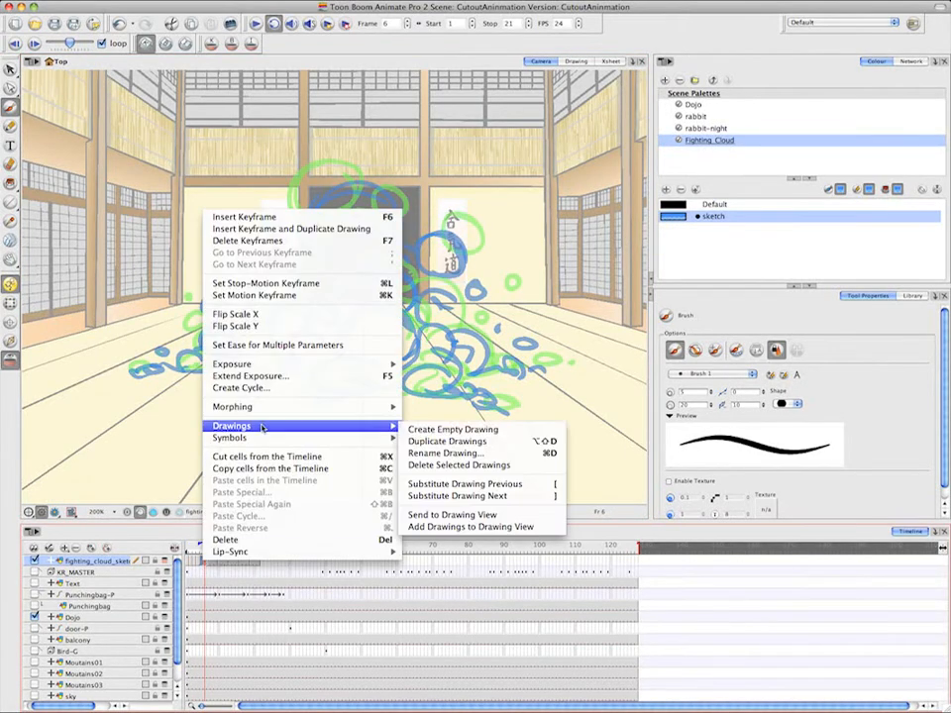
click(436, 430)
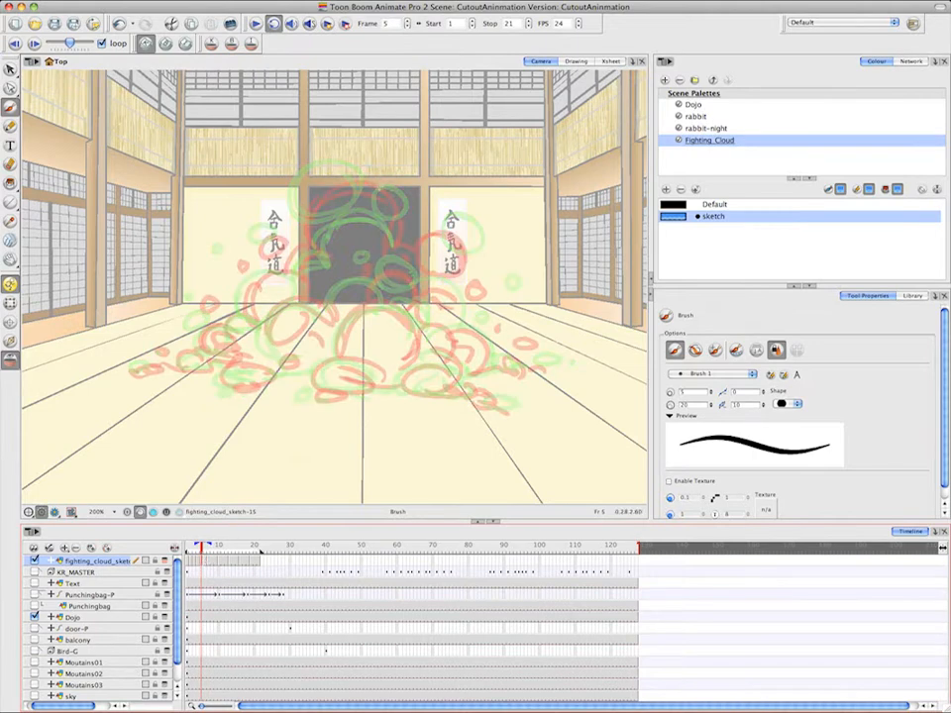
On frame 5, brush the in-between top puffs, the inner puffs and the loose puffs on both sides of the cloud
mouse_move(302, 240)
mouse_down()
mouse_move(311, 194)
mouse_move(345, 180)
mouse_up()
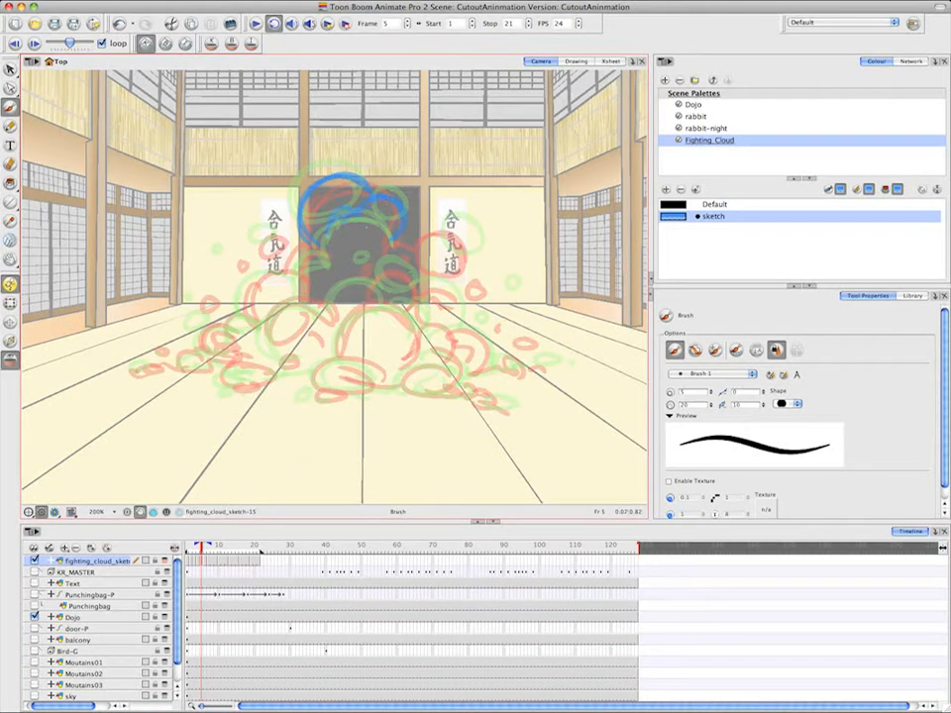
mouse_move(428, 248)
mouse_down()
mouse_move(466, 255)
mouse_move(432, 256)
mouse_up()
drag(382, 278, 406, 273)
drag(260, 234, 256, 236)
click(226, 259)
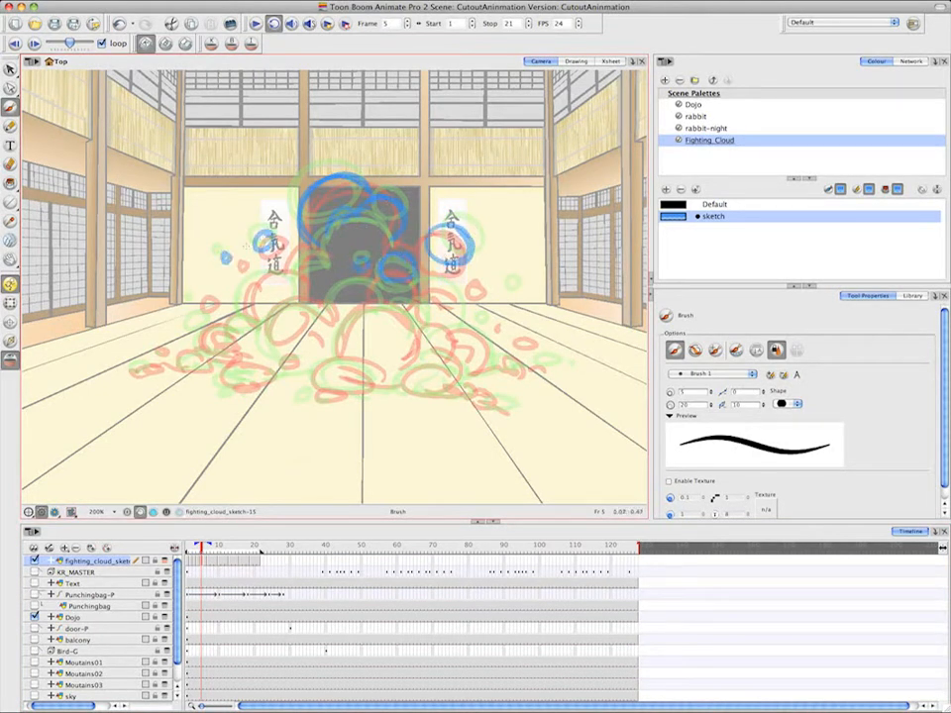
Brush the lower-left slope and floor puffs of the frame 5 cloud
click(153, 355)
drag(138, 373, 220, 366)
mouse_move(202, 342)
mouse_down()
mouse_move(238, 357)
mouse_move(256, 327)
mouse_up()
mouse_move(218, 371)
mouse_down()
mouse_move(260, 383)
mouse_move(267, 373)
mouse_up()
mouse_move(274, 373)
mouse_down()
mouse_move(322, 373)
mouse_move(297, 376)
mouse_up()
Brush the frame 5 central front puffs, the small arc behind them and the left-hand bulges
mouse_move(325, 388)
mouse_down()
mouse_move(331, 397)
mouse_move(346, 360)
mouse_up()
drag(410, 320, 351, 359)
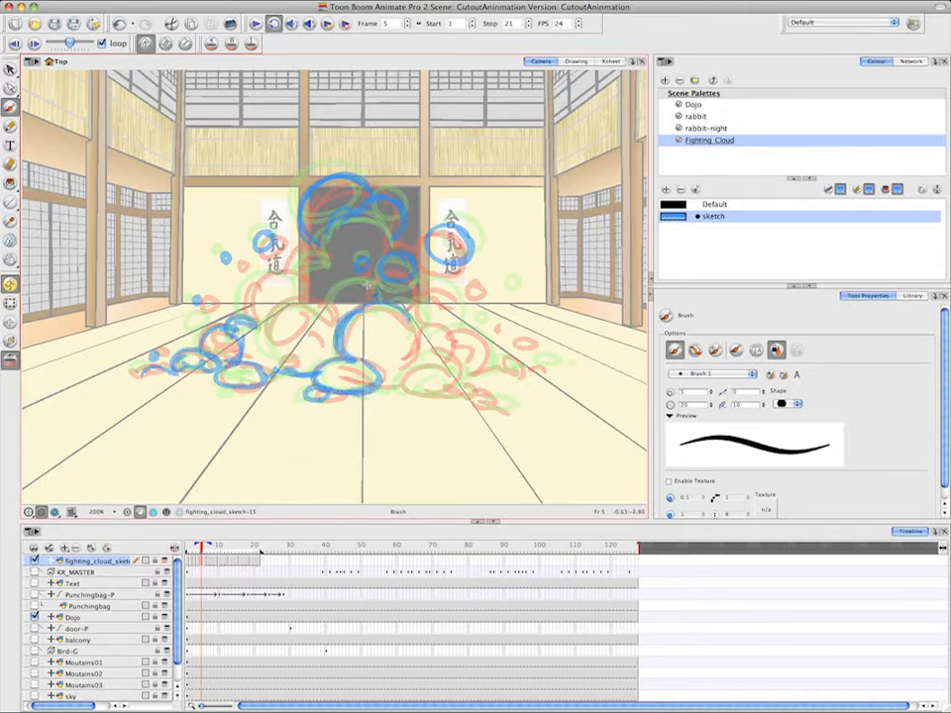
drag(376, 295, 326, 306)
mouse_move(327, 315)
mouse_down()
mouse_move(277, 314)
mouse_move(284, 356)
mouse_up()
drag(302, 356, 281, 364)
drag(304, 282, 254, 318)
drag(284, 271, 328, 279)
Complete the frame 5 in-between by brushing the central puff's right side, the front-right base, the right slope and its bulges
drag(399, 308, 408, 360)
drag(368, 392, 403, 385)
mouse_move(453, 375)
mouse_down()
mouse_move(401, 387)
mouse_move(458, 376)
mouse_up()
drag(456, 384, 499, 406)
drag(420, 334, 462, 369)
mouse_move(460, 333)
mouse_down()
mouse_move(458, 363)
mouse_move(516, 371)
mouse_up()
mouse_move(515, 364)
mouse_down()
mouse_move(541, 369)
mouse_move(529, 348)
mouse_up()
drag(424, 284, 440, 316)
drag(426, 279, 450, 319)
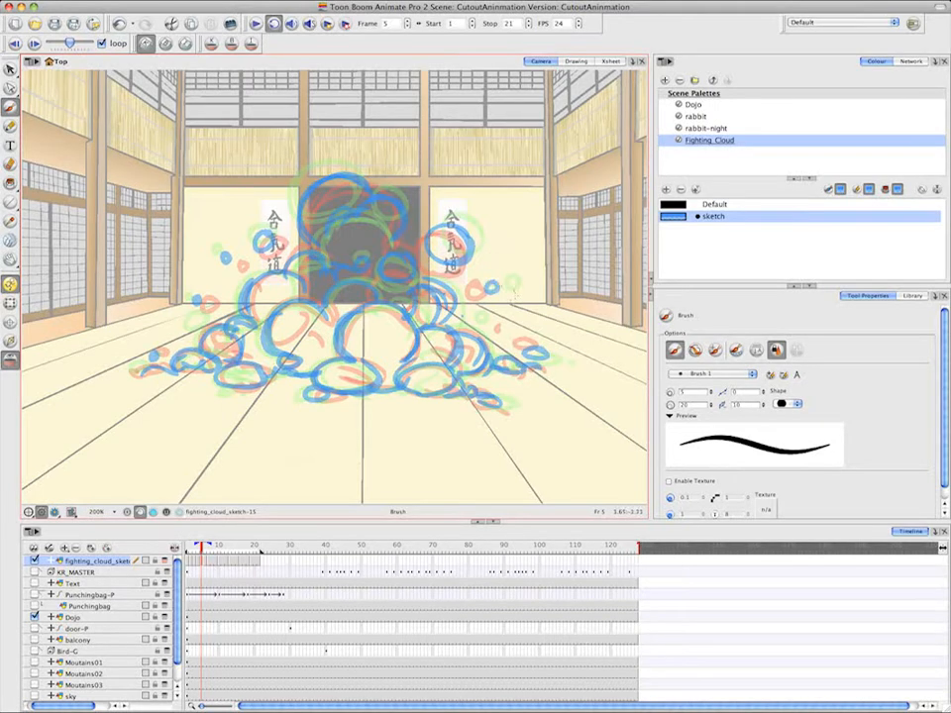
Advance to frame 6 and brush the top puffs, the inner puff and the loose puffs on the right between the onion-skinned drawings
key(period)
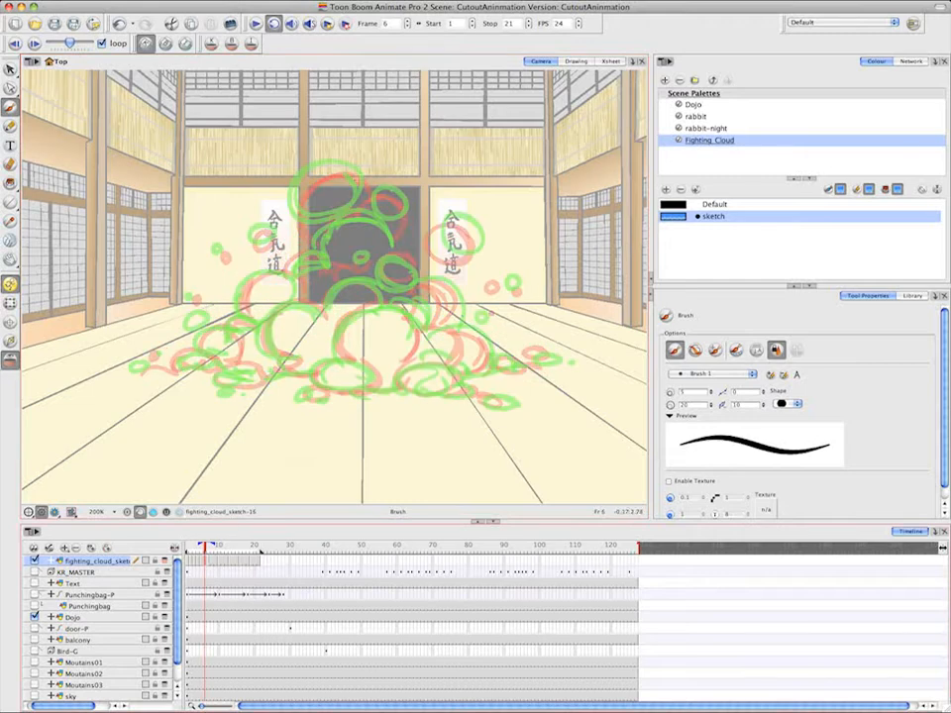
mouse_move(356, 177)
mouse_down()
mouse_move(325, 229)
mouse_move(332, 215)
mouse_up()
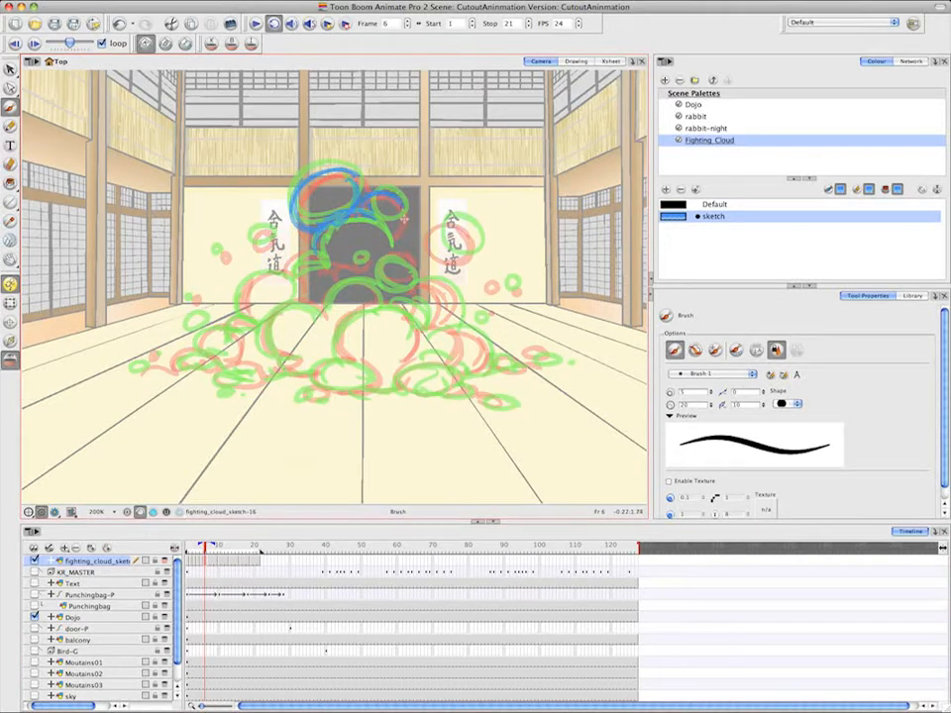
drag(457, 221, 463, 224)
drag(405, 255, 389, 250)
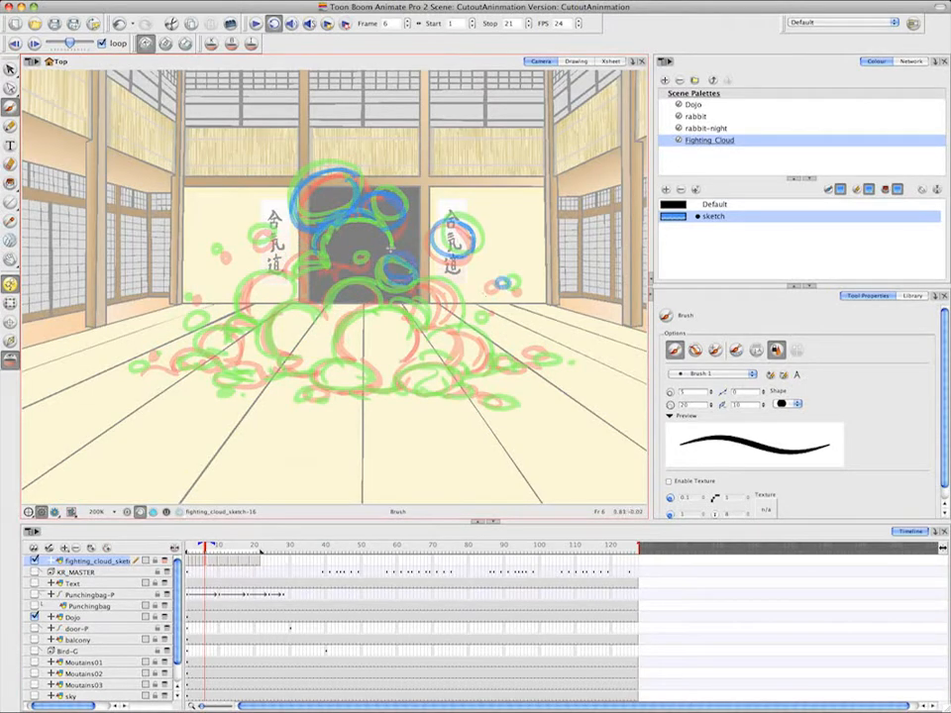
Brush the left-hand bulges and the large central puff of the frame 6 cloud
drag(322, 257, 287, 277)
mouse_move(296, 278)
mouse_down()
mouse_move(245, 314)
mouse_move(300, 301)
mouse_up()
mouse_move(382, 297)
mouse_down()
mouse_move(318, 315)
mouse_move(291, 358)
mouse_move(300, 372)
mouse_up()
drag(365, 366, 375, 373)
mouse_move(411, 318)
mouse_down()
mouse_move(397, 310)
mouse_move(338, 341)
mouse_move(402, 361)
mouse_up()
Brush the frame 6 cloud's front base puffs and the curve beside the large central puff
drag(319, 389, 310, 395)
drag(376, 376, 406, 380)
drag(449, 366, 478, 392)
drag(479, 399, 503, 399)
drag(428, 327, 423, 359)
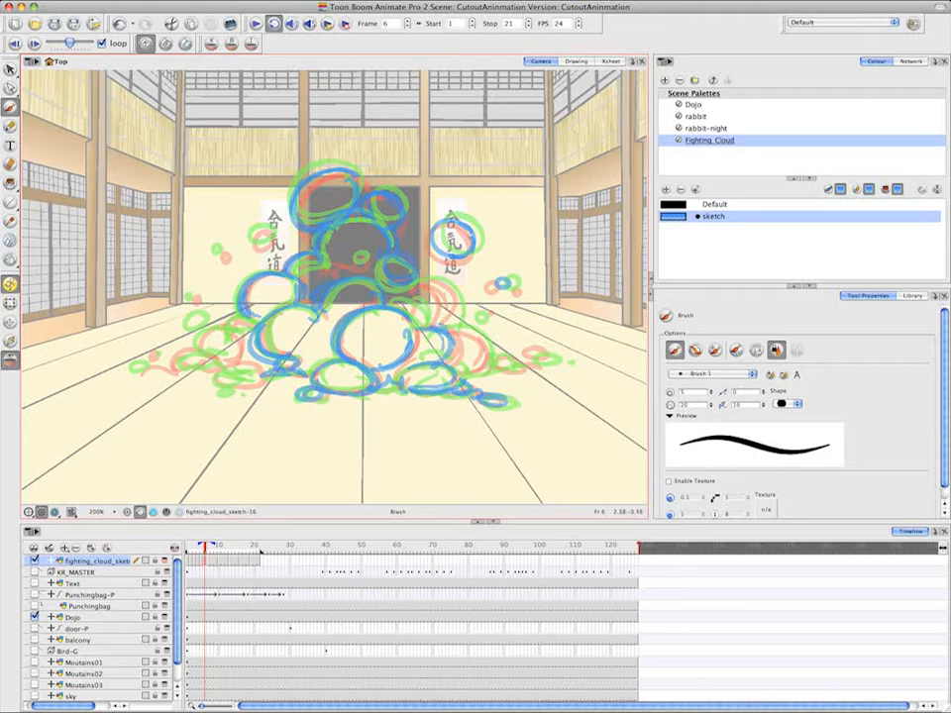
Brush the frame 6 cloud's right-hand bulges and the low puffs trailing off its right slope
drag(411, 301, 426, 325)
drag(421, 280, 449, 327)
mouse_move(451, 328)
mouse_down()
mouse_move(460, 365)
mouse_move(483, 372)
mouse_up()
mouse_move(489, 355)
mouse_down()
mouse_move(513, 368)
mouse_move(530, 360)
mouse_up()
drag(531, 354, 545, 359)
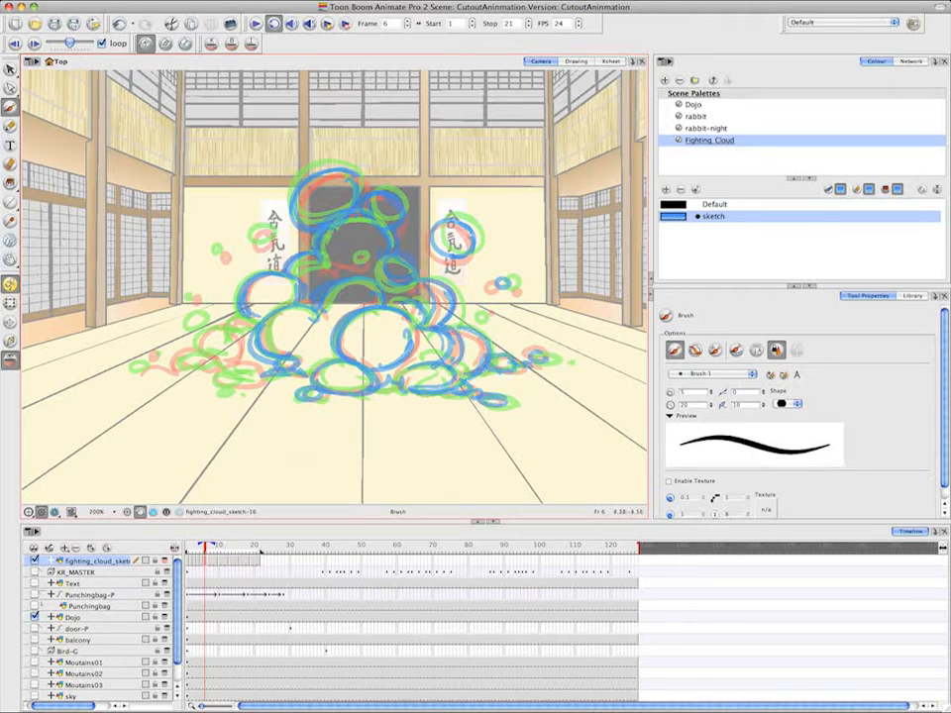
Complete the frame 6 in-between by brushing the left slope, its low base puffs and the loose puffs on the left
mouse_move(241, 341)
mouse_down()
mouse_move(226, 355)
mouse_move(259, 317)
mouse_up()
drag(218, 350, 254, 374)
drag(196, 368, 229, 379)
drag(227, 371, 271, 383)
drag(211, 352, 181, 366)
drag(184, 366, 142, 366)
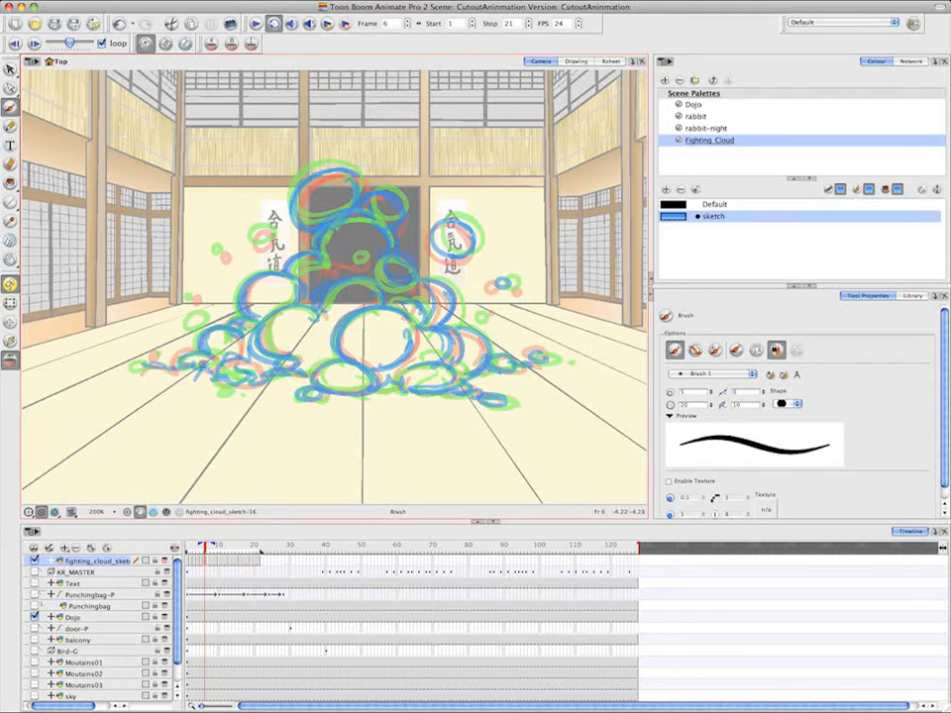
drag(182, 308, 203, 312)
drag(216, 248, 218, 254)
Create an empty drawing at frame 8 and brush the top puffs, central arches and loose puffs on the upper left
click(211, 561)
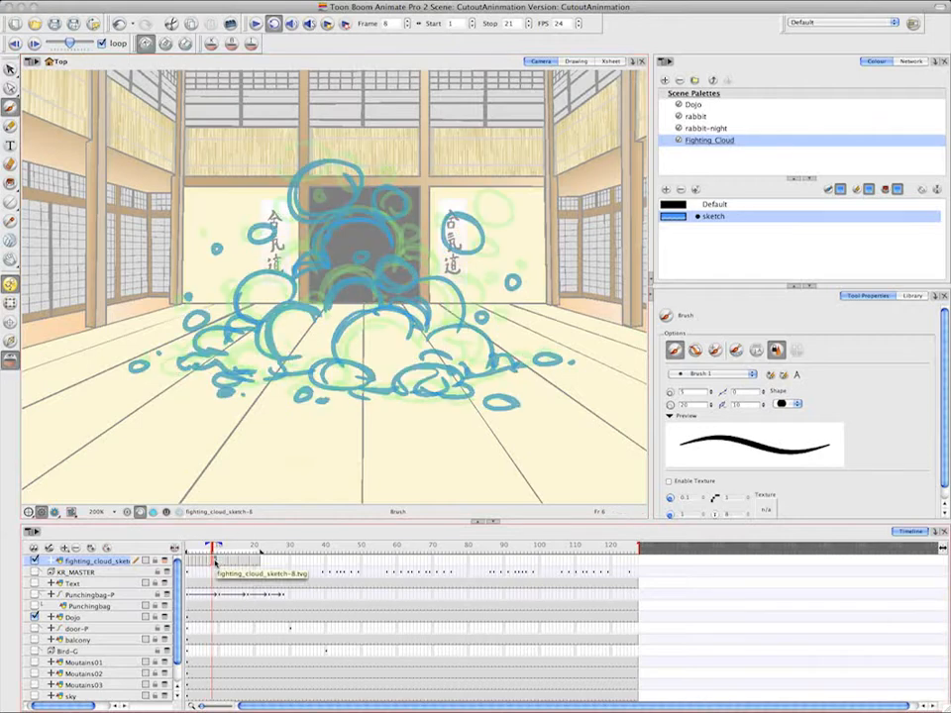
right_click(212, 561)
mouse_move(396, 427)
click(465, 432)
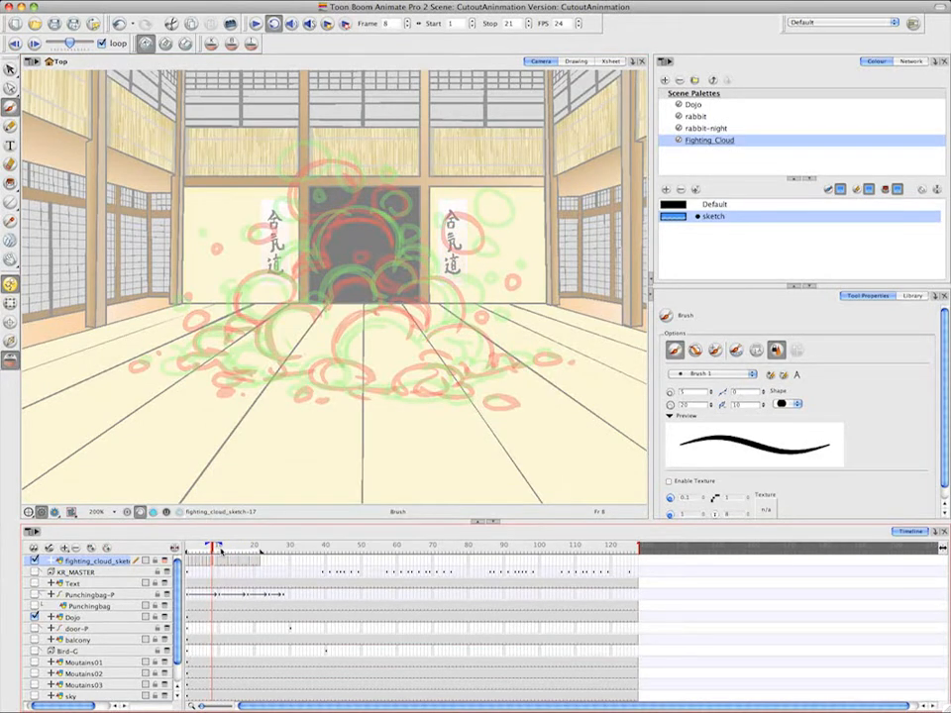
mouse_move(327, 156)
mouse_down()
mouse_move(297, 192)
mouse_move(361, 174)
mouse_move(332, 207)
mouse_move(393, 238)
mouse_up()
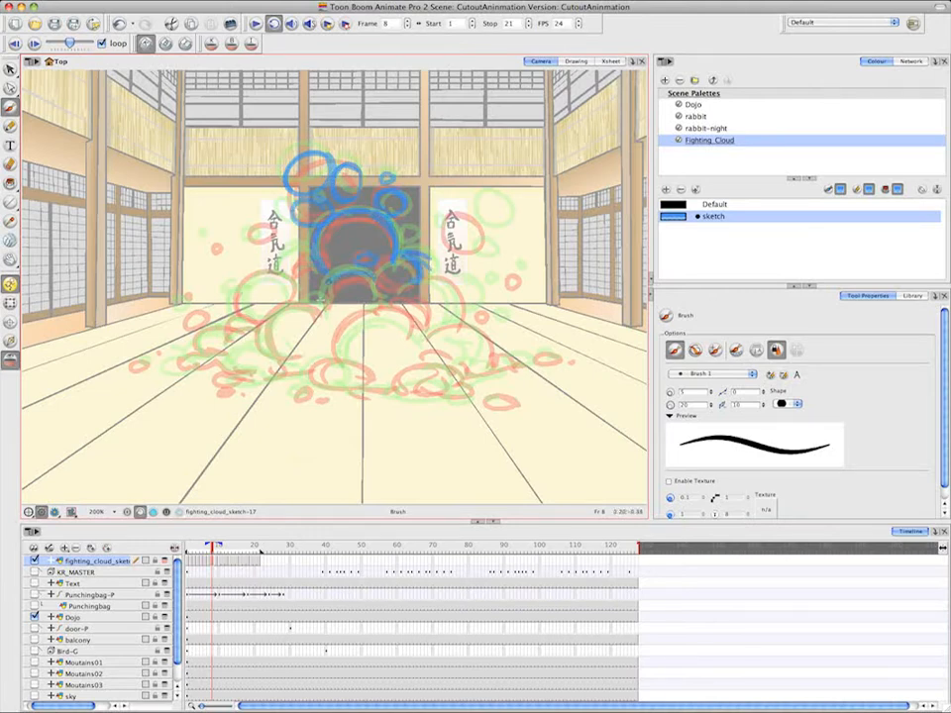
drag(323, 300, 328, 309)
drag(311, 258, 285, 278)
drag(264, 228, 263, 234)
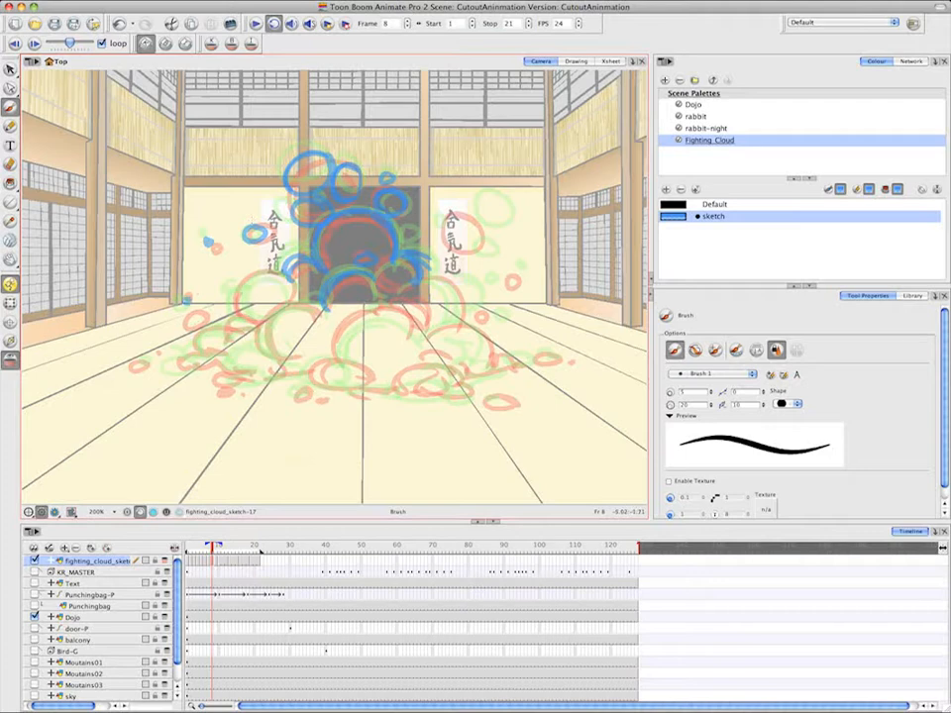
Brush the frame 8 cloud's left slope, its low base puffs and the large left front puff
drag(166, 368, 201, 360)
mouse_move(188, 368)
mouse_down()
mouse_move(225, 367)
mouse_move(245, 341)
mouse_up()
drag(222, 336, 255, 323)
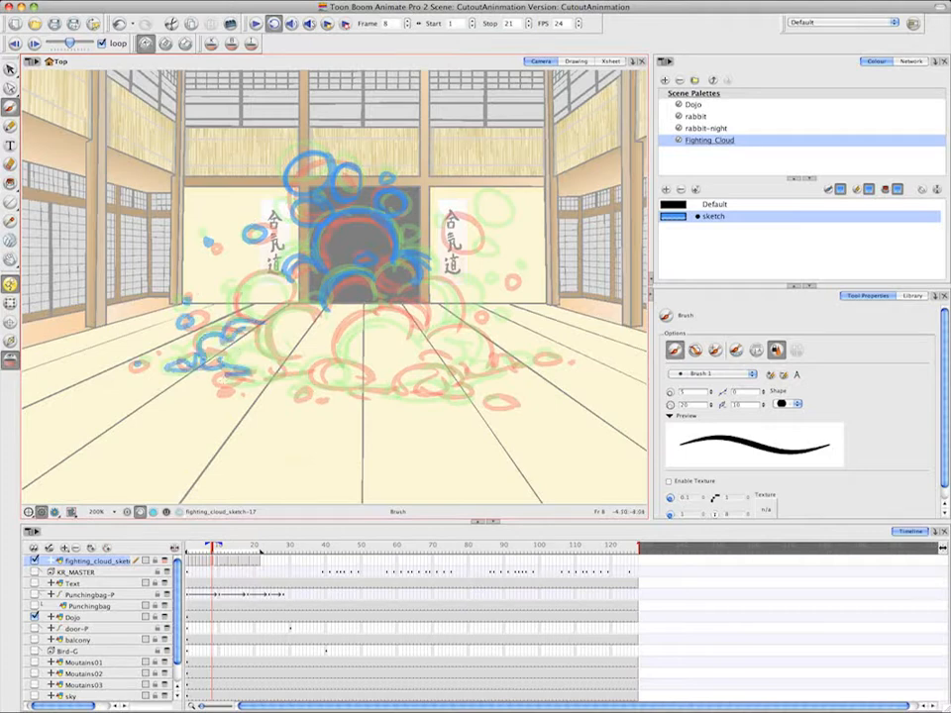
drag(222, 379, 273, 381)
drag(232, 359, 280, 363)
drag(299, 306, 266, 357)
mouse_move(268, 357)
mouse_down()
mouse_move(304, 374)
mouse_move(358, 377)
mouse_move(301, 386)
mouse_up()
Brush the frame 8 cloud's front-right base puffs and the arc of the large central puff
mouse_move(353, 386)
mouse_down()
mouse_move(396, 396)
mouse_move(444, 378)
mouse_up()
mouse_move(426, 398)
mouse_down()
mouse_move(478, 383)
mouse_move(483, 401)
mouse_up()
mouse_move(457, 380)
mouse_down()
mouse_move(495, 371)
mouse_move(459, 362)
mouse_up()
drag(462, 369, 429, 339)
mouse_move(426, 331)
mouse_down()
mouse_move(361, 318)
mouse_move(338, 354)
mouse_up()
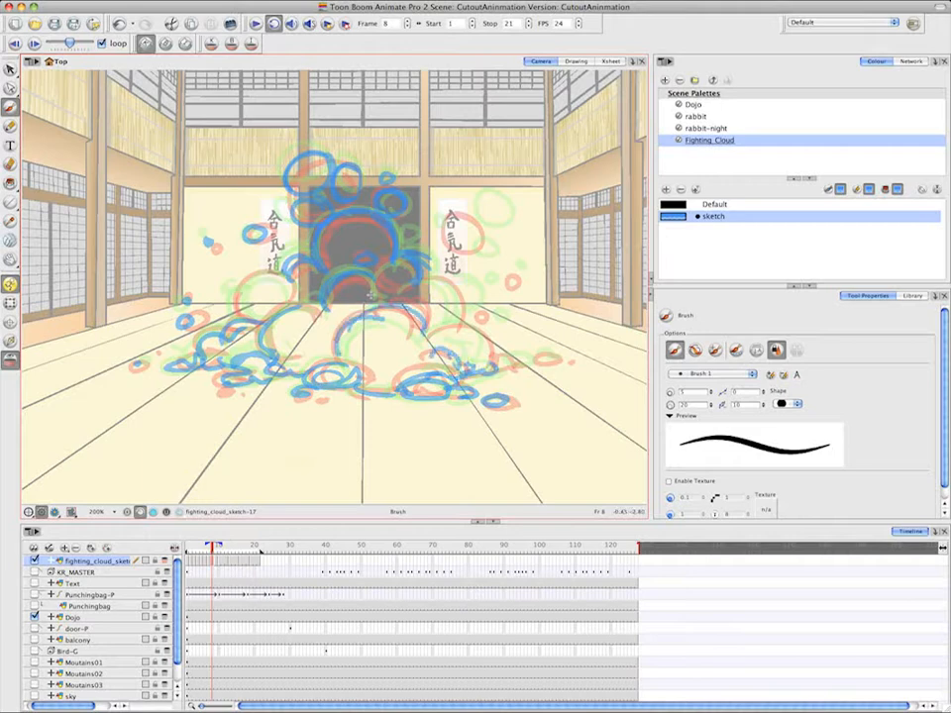
Complete the frame 8 in-between by brushing the right slope, the loose puffs on the right and the left bulge
drag(400, 300, 426, 324)
drag(426, 278, 448, 329)
mouse_move(430, 330)
mouse_down()
mouse_move(482, 340)
mouse_move(491, 370)
mouse_up()
drag(494, 369, 525, 363)
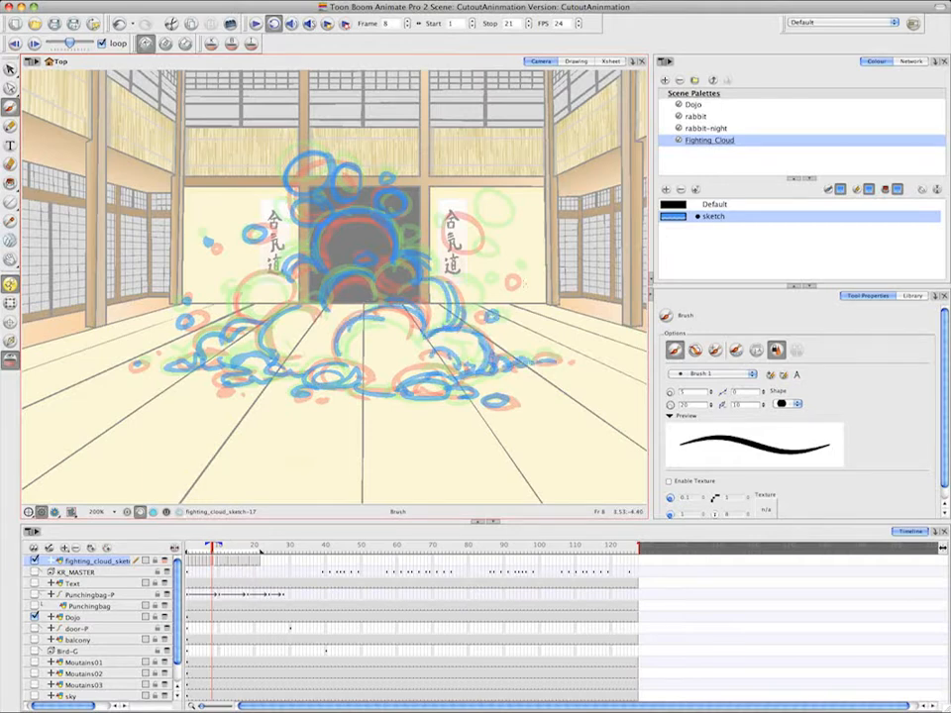
drag(494, 204, 501, 234)
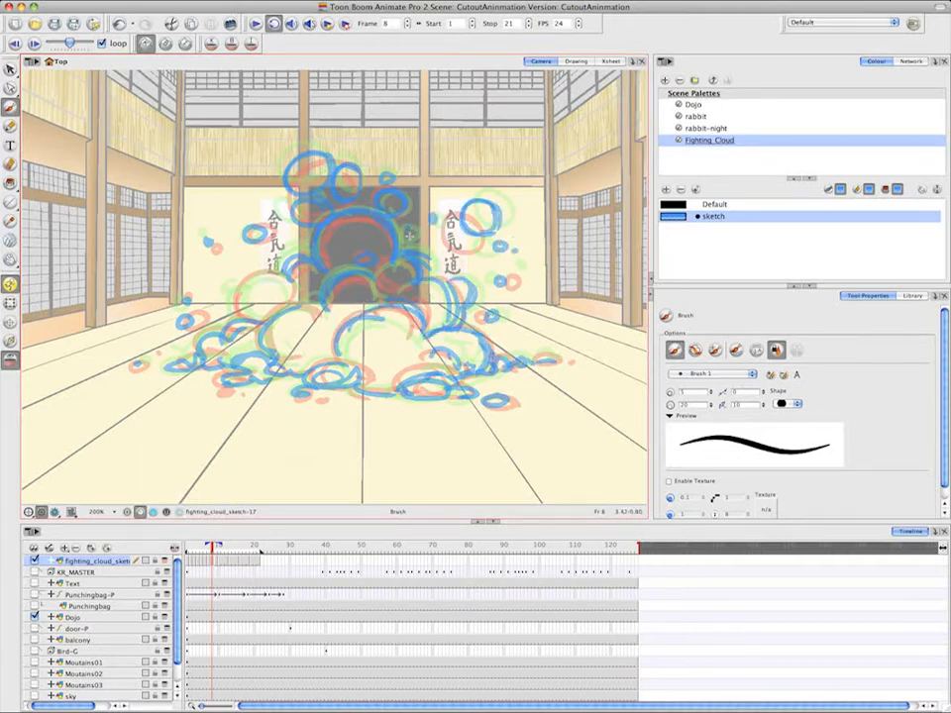
drag(260, 280, 244, 323)
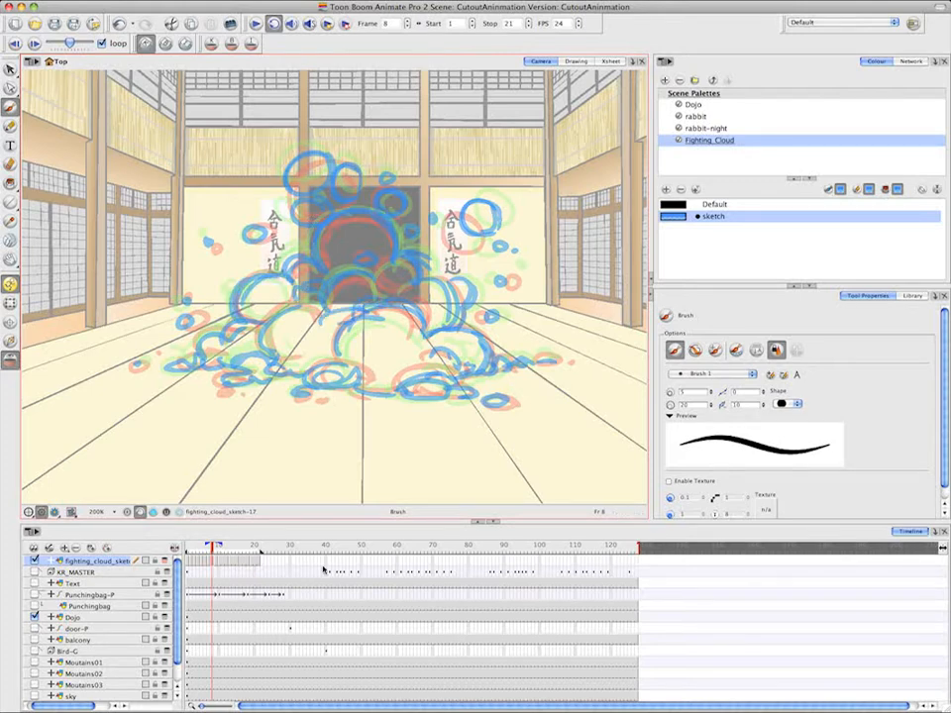
Advance to frame 9 and brush the upper central puff, its side bulges and the inner arches between the onion-skinned drawings
key(.)
drag(280, 278, 312, 249)
mouse_move(357, 208)
mouse_down()
mouse_move(329, 218)
mouse_move(315, 271)
mouse_up()
drag(342, 210, 434, 270)
drag(405, 256, 437, 284)
drag(368, 281, 414, 278)
Brush the large front puffs of the frame 9 cloud and the base puffs on its left
mouse_move(365, 303)
mouse_down()
mouse_move(418, 319)
mouse_move(421, 340)
mouse_up()
drag(419, 339, 479, 339)
drag(340, 338, 422, 340)
drag(324, 316, 228, 366)
mouse_move(271, 352)
mouse_down()
mouse_move(226, 379)
mouse_move(269, 375)
mouse_up()
drag(262, 370, 346, 378)
mouse_move(289, 393)
mouse_down()
mouse_move(350, 381)
mouse_move(371, 389)
mouse_up()
Brush the frame 9 cloud's front-right base puffs and the low trail off its right slope
mouse_move(394, 324)
mouse_down()
mouse_move(345, 373)
mouse_move(417, 396)
mouse_up()
drag(402, 391, 455, 381)
drag(404, 393, 470, 392)
mouse_move(438, 359)
mouse_down()
mouse_move(403, 368)
mouse_move(456, 368)
mouse_up()
drag(459, 374, 555, 357)
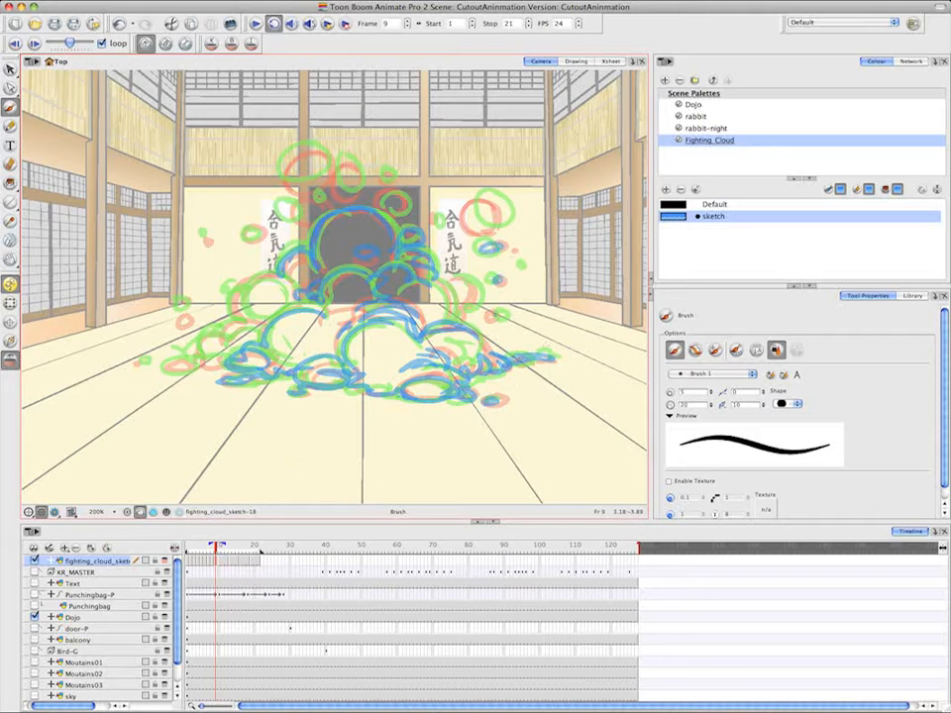
Brush the frame 9 cloud's right-hand bulge and the loose puffs on the right
drag(494, 314, 500, 318)
mouse_move(427, 284)
mouse_down()
mouse_move(455, 323)
mouse_move(456, 311)
mouse_up()
drag(434, 214, 487, 200)
right_click(469, 205)
click(460, 149)
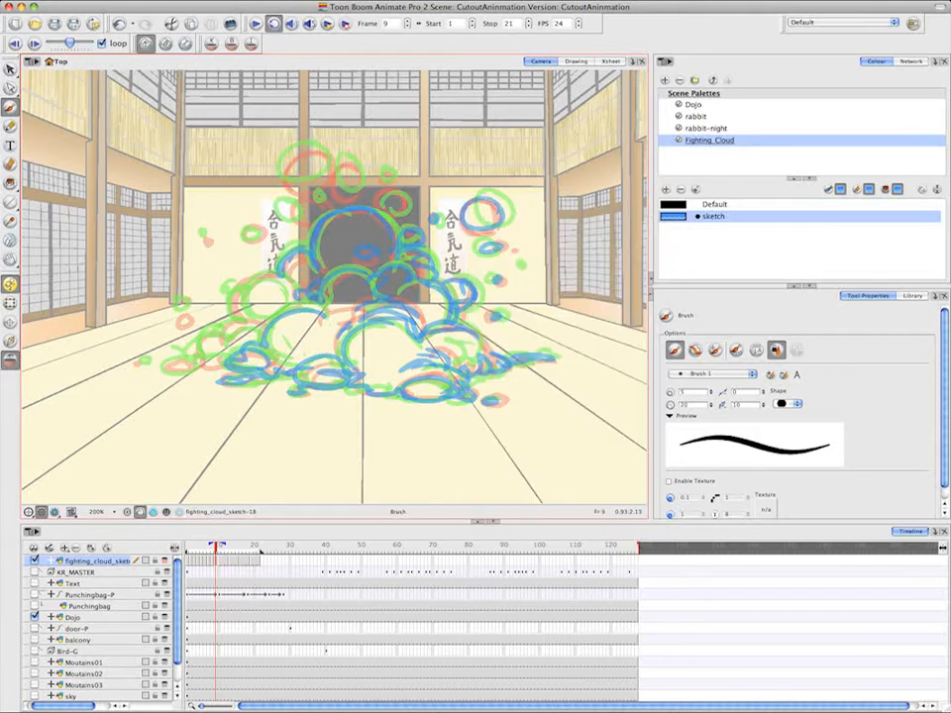
Complete the frame 9 in-between by brushing the loose top puffs, the left bulges and the left slope
drag(336, 162, 348, 161)
mouse_move(316, 150)
mouse_down()
mouse_move(295, 192)
mouse_move(319, 179)
mouse_up()
mouse_move(307, 198)
mouse_down()
mouse_move(296, 199)
mouse_move(303, 219)
mouse_up()
drag(262, 229, 265, 236)
mouse_move(286, 281)
mouse_down()
mouse_move(238, 310)
mouse_move(247, 317)
mouse_up()
mouse_move(238, 284)
mouse_down()
mouse_move(225, 313)
mouse_move(236, 353)
mouse_up()
mouse_move(227, 326)
mouse_down()
mouse_move(204, 354)
mouse_move(157, 367)
mouse_up()
drag(156, 367, 224, 357)
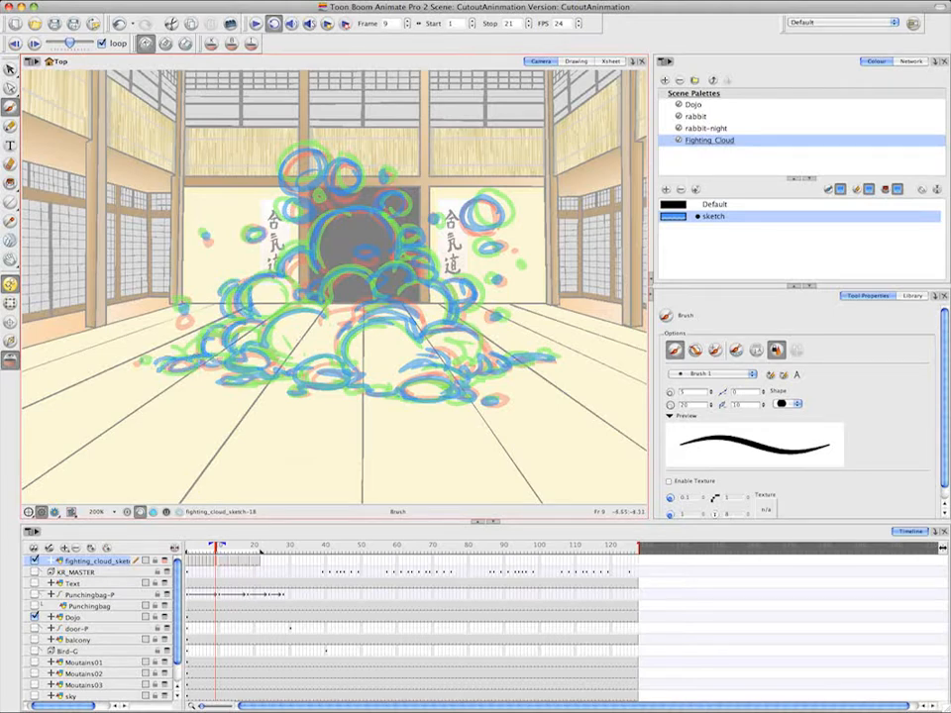
Create an empty drawing at frame 11 and brush the upper-left arc, the round left puff and the central arches
click(221, 564)
right_click(222, 563)
mouse_move(253, 426)
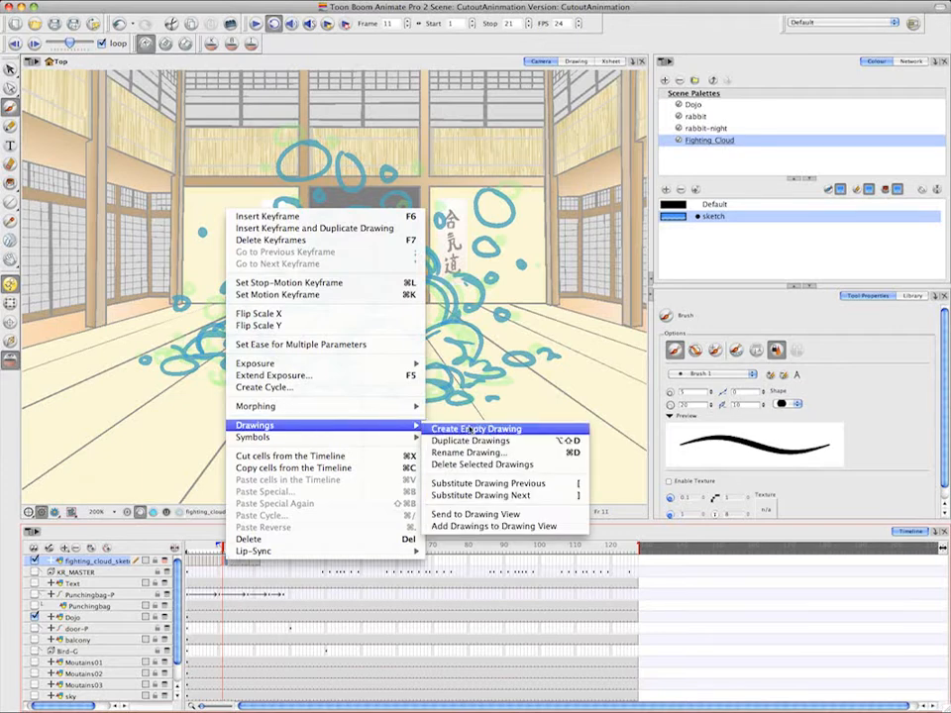
click(493, 429)
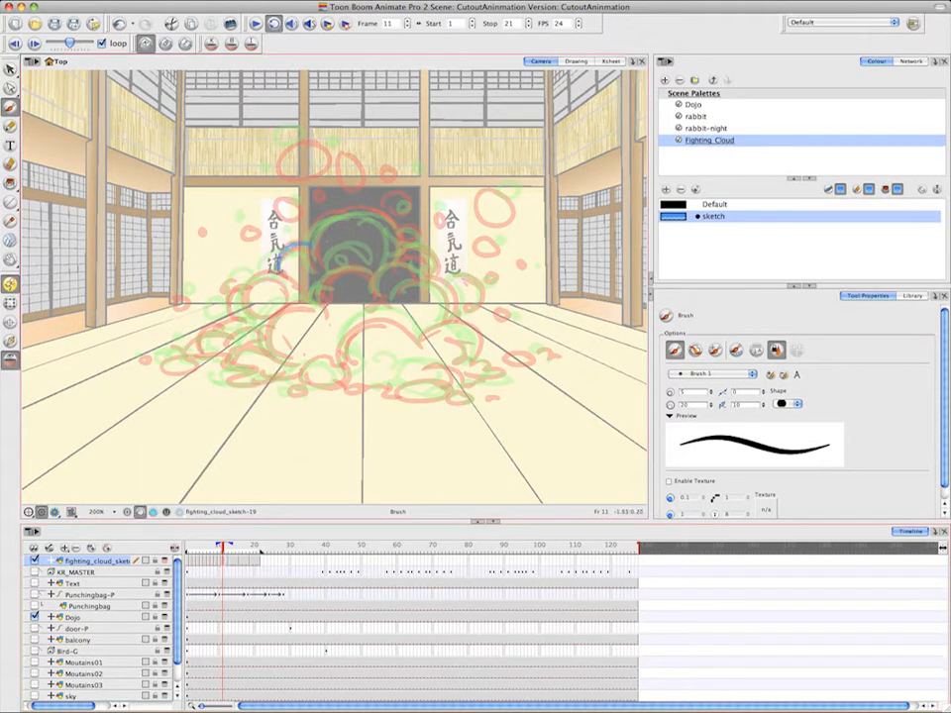
drag(248, 289, 295, 301)
mouse_move(265, 276)
mouse_down()
mouse_move(264, 319)
mouse_move(323, 310)
mouse_up()
drag(318, 308, 394, 236)
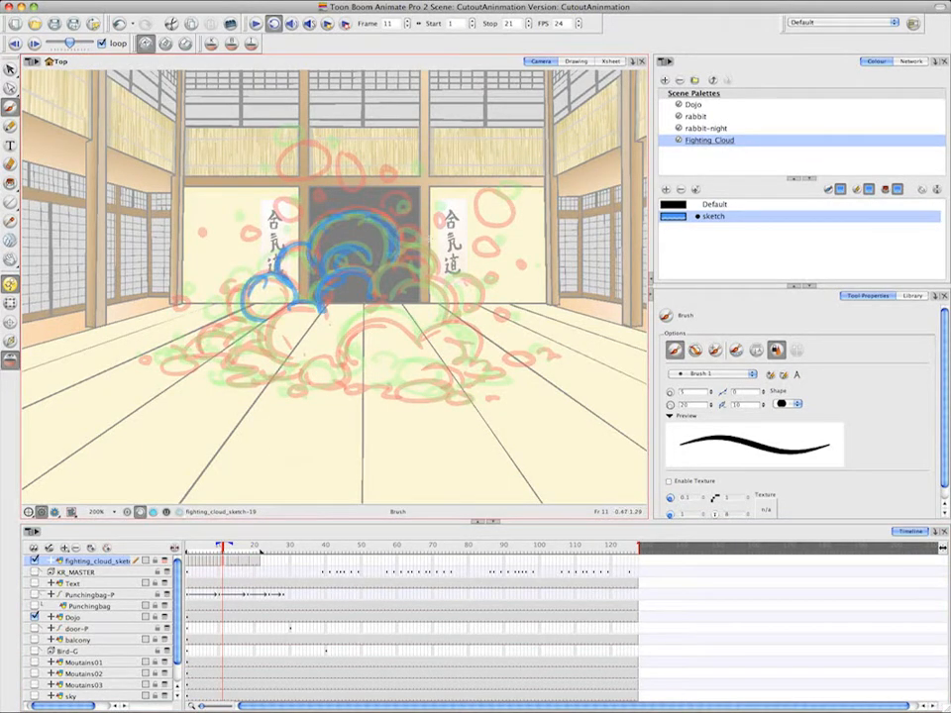
Brush the frame 11 cloud's right-hand bulges and the loose puffs above it
mouse_move(321, 234)
mouse_down()
mouse_move(391, 260)
mouse_move(420, 248)
mouse_up()
mouse_move(376, 294)
mouse_down()
mouse_move(433, 273)
mouse_move(452, 319)
mouse_up()
drag(446, 276, 464, 311)
drag(498, 238, 501, 244)
mouse_move(512, 195)
mouse_down()
mouse_move(496, 188)
mouse_move(512, 196)
mouse_up()
mouse_move(305, 142)
mouse_down()
mouse_move(277, 150)
mouse_move(304, 137)
mouse_move(341, 185)
mouse_move(282, 211)
mouse_up()
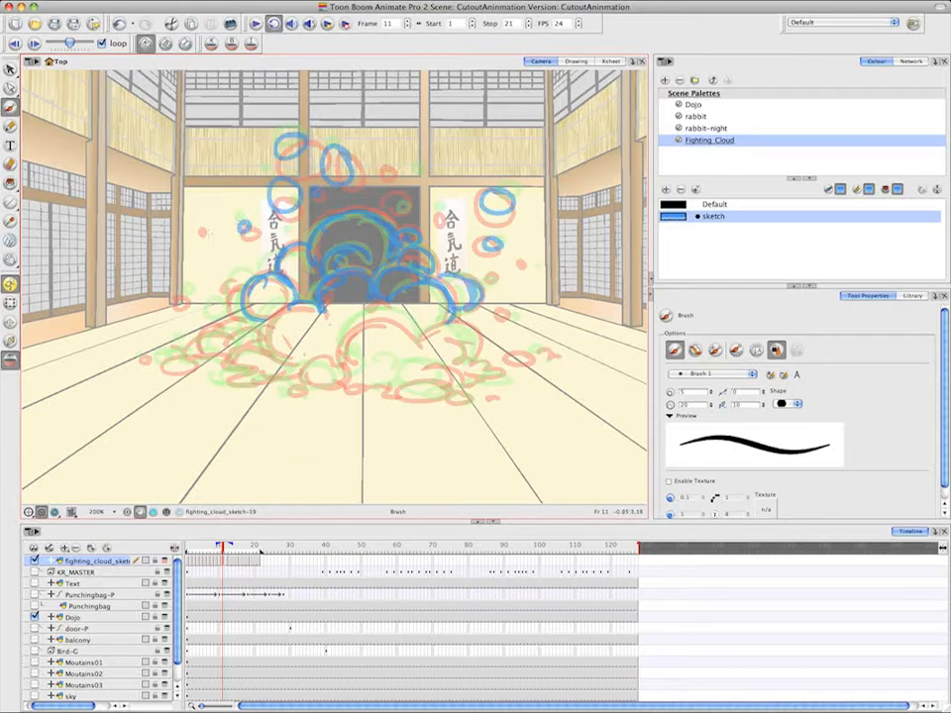
Brush the frame 11 cloud's left bulges, left slope and low left base puffs
mouse_move(244, 285)
mouse_down()
mouse_move(218, 325)
mouse_move(262, 269)
mouse_up()
drag(234, 327, 201, 353)
mouse_move(202, 349)
mouse_down()
mouse_move(161, 364)
mouse_move(200, 354)
mouse_up()
mouse_move(198, 358)
mouse_down()
mouse_move(240, 342)
mouse_move(269, 375)
mouse_up()
drag(275, 375, 296, 378)
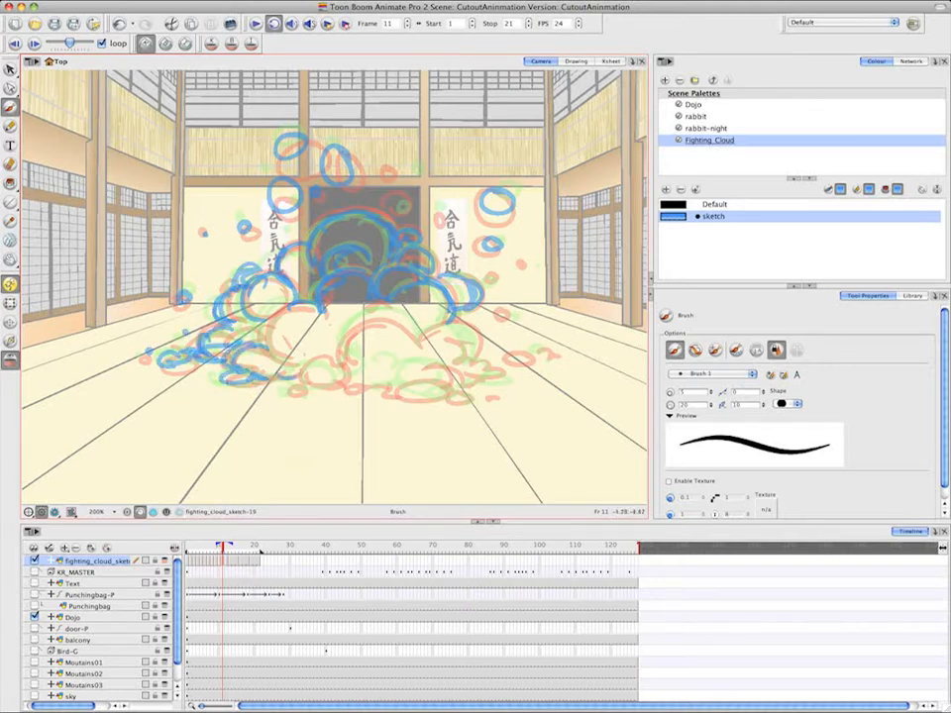
Brush the frame 11 cloud's large left front puff, the base puffs below it and the large central puff
mouse_move(320, 309)
mouse_down()
mouse_move(290, 359)
mouse_move(305, 375)
mouse_up()
mouse_move(341, 365)
mouse_down()
mouse_move(297, 376)
mouse_move(298, 393)
mouse_up()
mouse_move(311, 383)
mouse_down()
mouse_move(348, 370)
mouse_move(405, 315)
mouse_up()
mouse_move(335, 352)
mouse_down()
mouse_move(391, 307)
mouse_move(436, 342)
mouse_up()
mouse_move(364, 352)
mouse_down()
mouse_move(434, 344)
mouse_move(409, 332)
mouse_up()
Complete the frame 11 in-between by brushing the front-right base puffs, the right slope and its loose puffs
drag(376, 352, 453, 372)
drag(394, 383, 463, 385)
drag(393, 386, 471, 399)
drag(400, 392, 344, 384)
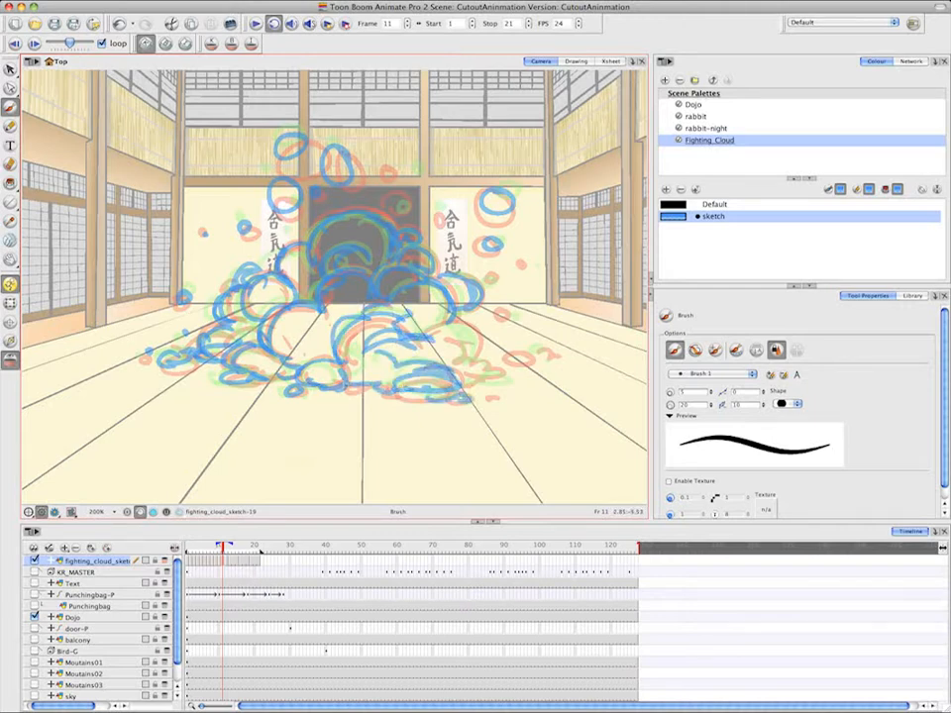
mouse_move(422, 331)
mouse_down()
mouse_move(473, 369)
mouse_move(509, 378)
mouse_up()
drag(520, 355, 548, 357)
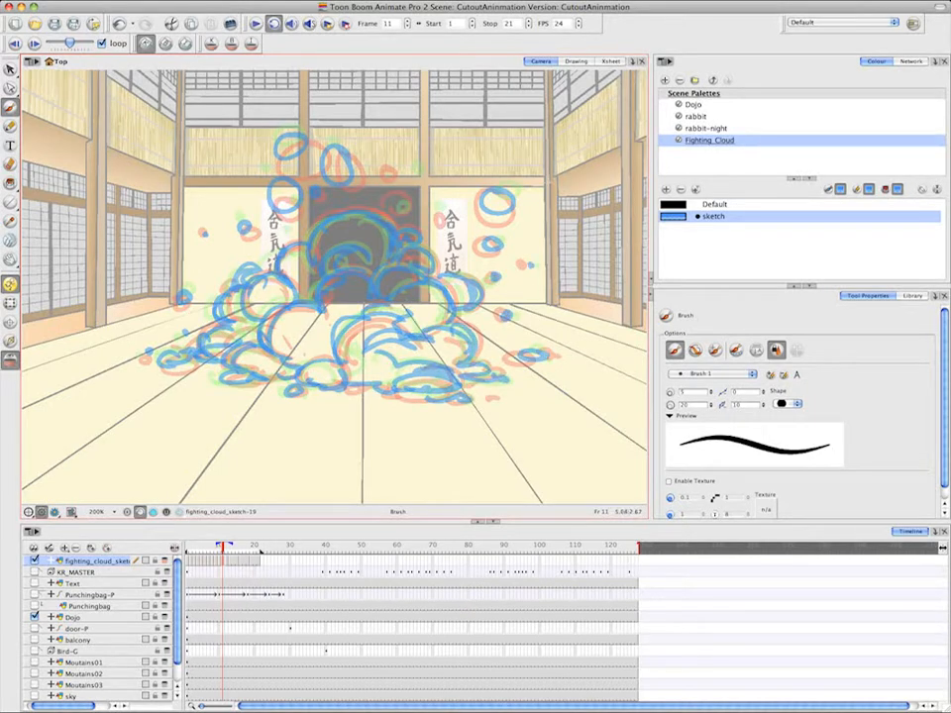
Advance to frame 12 and brush the loose puffs above and to the right of the cloud
key(period)
drag(297, 132, 300, 139)
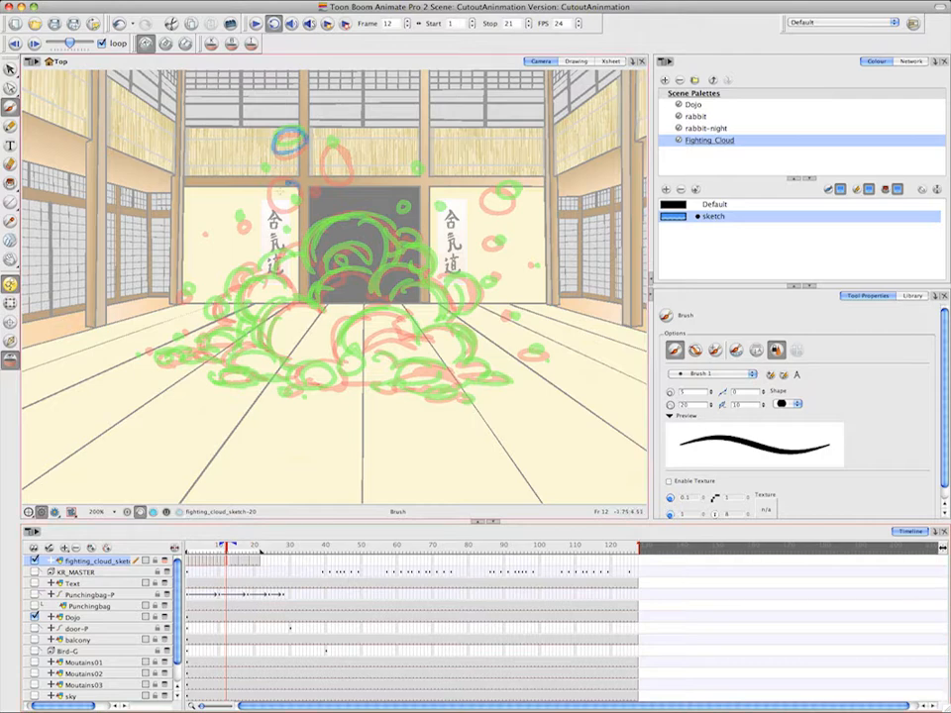
drag(288, 185, 290, 186)
drag(336, 148, 339, 151)
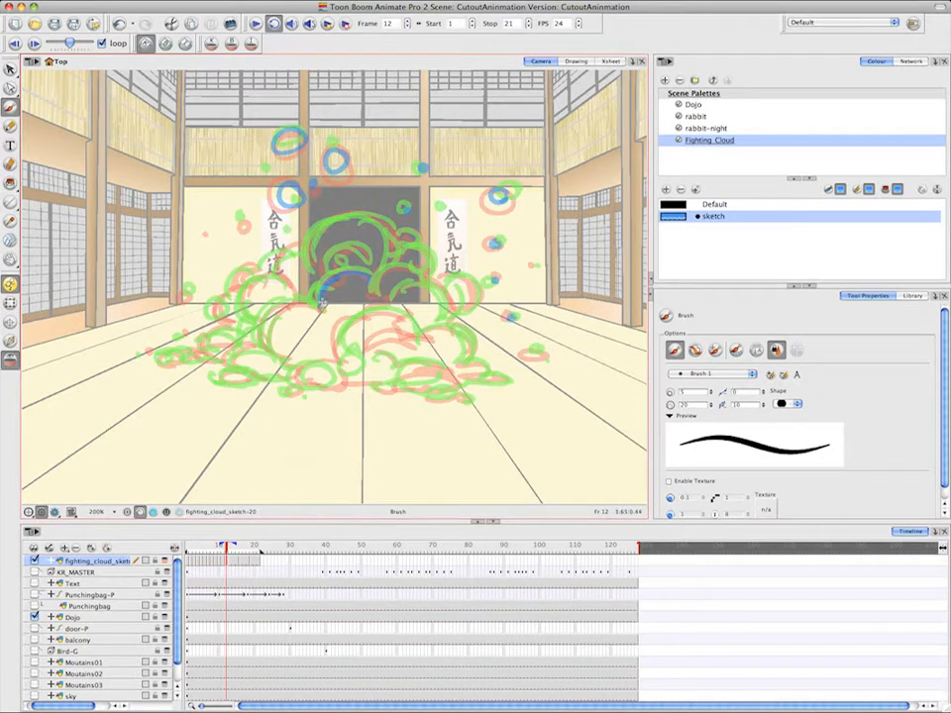
Brush the frame 12 cloud's inner arches, left bulges and left slope
mouse_move(360, 250)
mouse_down()
mouse_move(323, 288)
mouse_move(269, 281)
mouse_up()
mouse_move(272, 264)
mouse_down()
mouse_move(231, 295)
mouse_move(246, 319)
mouse_up()
mouse_move(262, 285)
mouse_down()
mouse_move(294, 305)
mouse_move(270, 349)
mouse_up()
drag(254, 329, 162, 347)
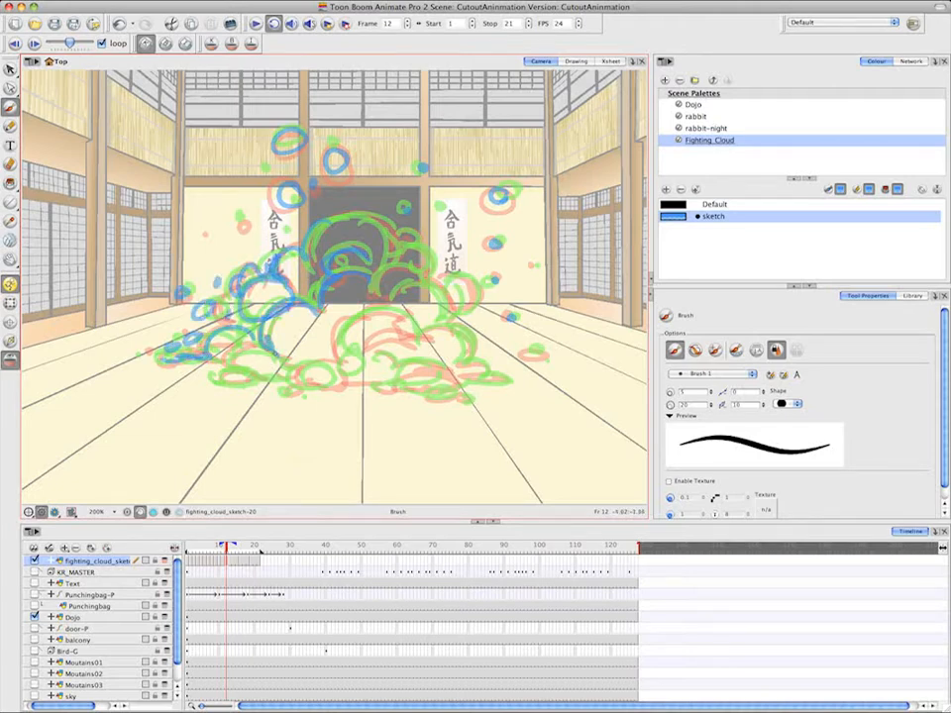
Brush the frame 12 cloud's left base puffs and the large central front puff
drag(272, 354, 217, 371)
mouse_move(214, 375)
mouse_down()
mouse_move(262, 385)
mouse_move(276, 368)
mouse_up()
mouse_move(275, 383)
mouse_down()
mouse_move(335, 364)
mouse_move(294, 381)
mouse_up()
drag(326, 387, 281, 392)
drag(400, 310, 334, 362)
mouse_move(343, 323)
mouse_down()
mouse_move(323, 362)
mouse_move(415, 335)
mouse_up()
Brush the frame 12 cloud's right slope, front-right base and low right-hand puffs
mouse_move(385, 313)
mouse_down()
mouse_move(414, 334)
mouse_move(470, 346)
mouse_up()
mouse_move(430, 328)
mouse_down()
mouse_move(468, 368)
mouse_move(487, 374)
mouse_up()
mouse_move(460, 375)
mouse_down()
mouse_move(396, 383)
mouse_move(407, 383)
mouse_up()
mouse_move(389, 386)
mouse_down()
mouse_move(449, 379)
mouse_move(463, 397)
mouse_up()
drag(462, 381, 544, 353)
Complete the frame 12 in-between by brushing the upper central puff, the right bulge and a loose puff on the left
mouse_move(336, 247)
mouse_down()
mouse_move(262, 163)
mouse_move(321, 208)
mouse_up()
drag(441, 277, 458, 306)
drag(237, 216, 243, 218)
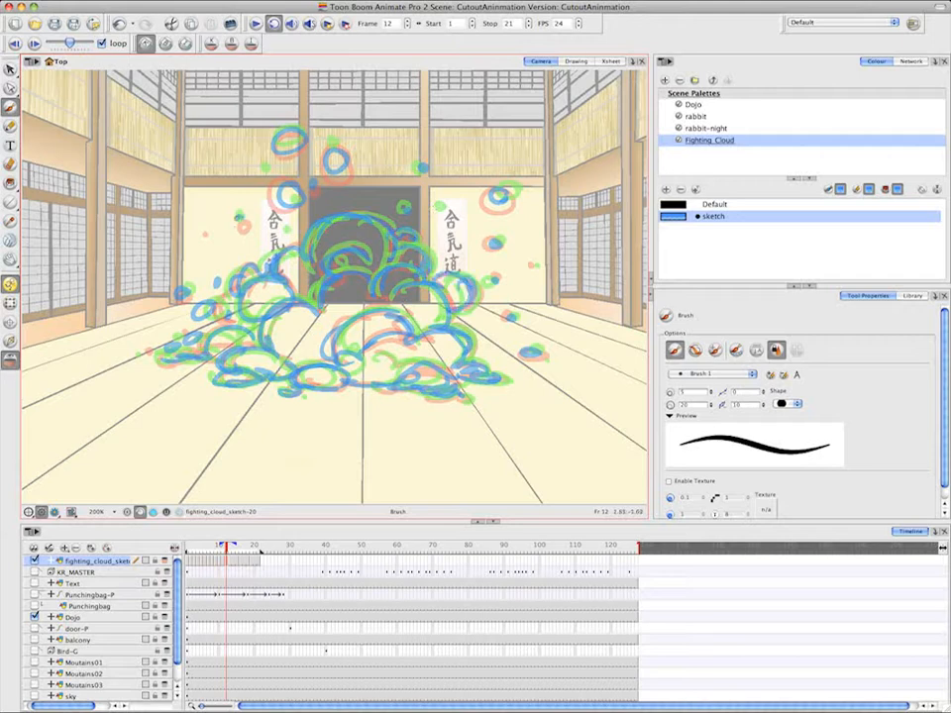
Create an empty drawing at frame 14 and brush the upper central puffs and the loose puffs around the top
click(233, 562)
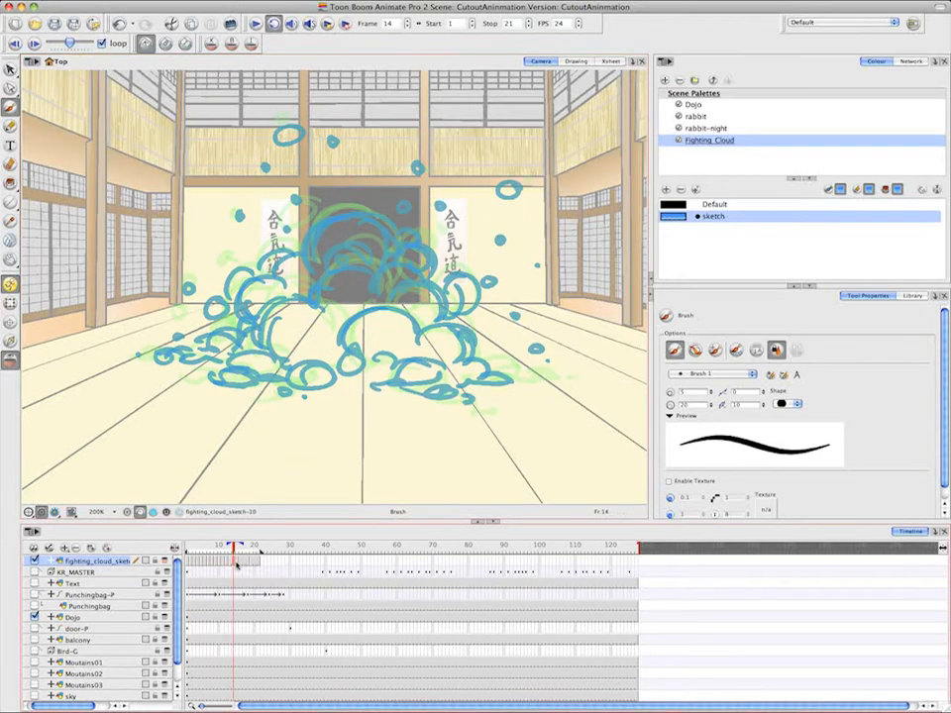
right_click(233, 562)
mouse_move(266, 426)
click(489, 426)
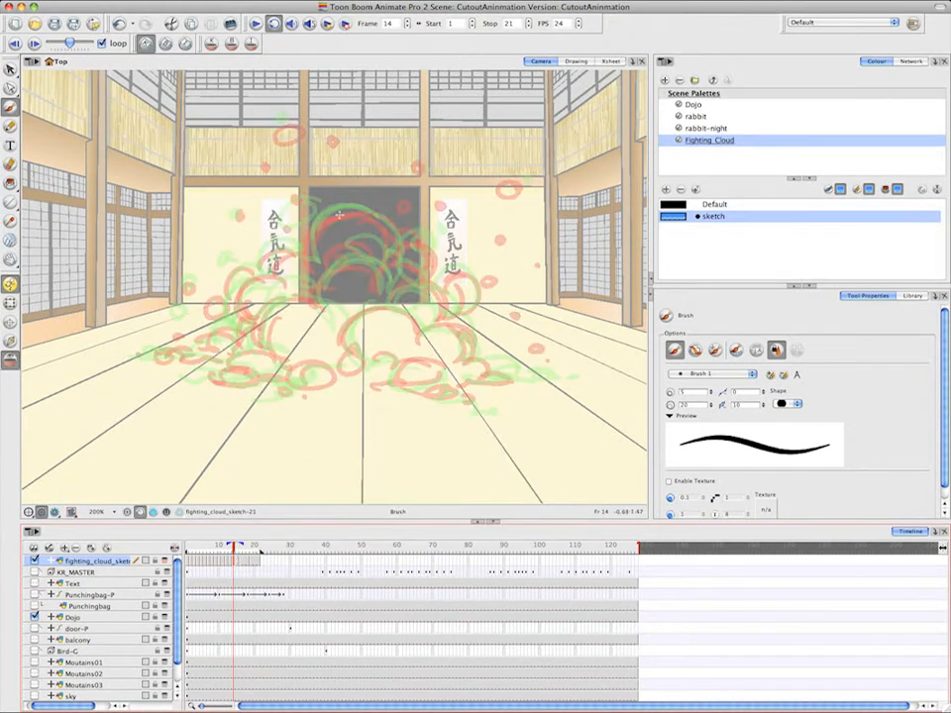
drag(382, 286, 428, 259)
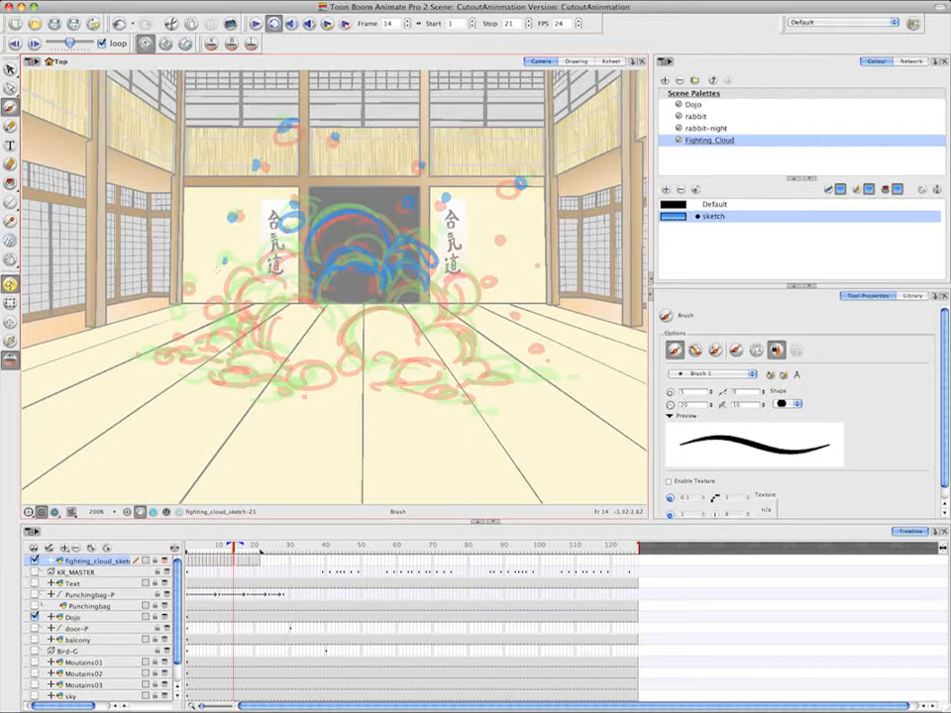
Brush the frame 14 cloud's left bulges and the large left front puff up to the centre
drag(205, 319, 233, 305)
mouse_move(227, 315)
mouse_down()
mouse_move(258, 272)
mouse_move(279, 278)
mouse_up()
drag(266, 281, 304, 256)
drag(257, 351, 310, 289)
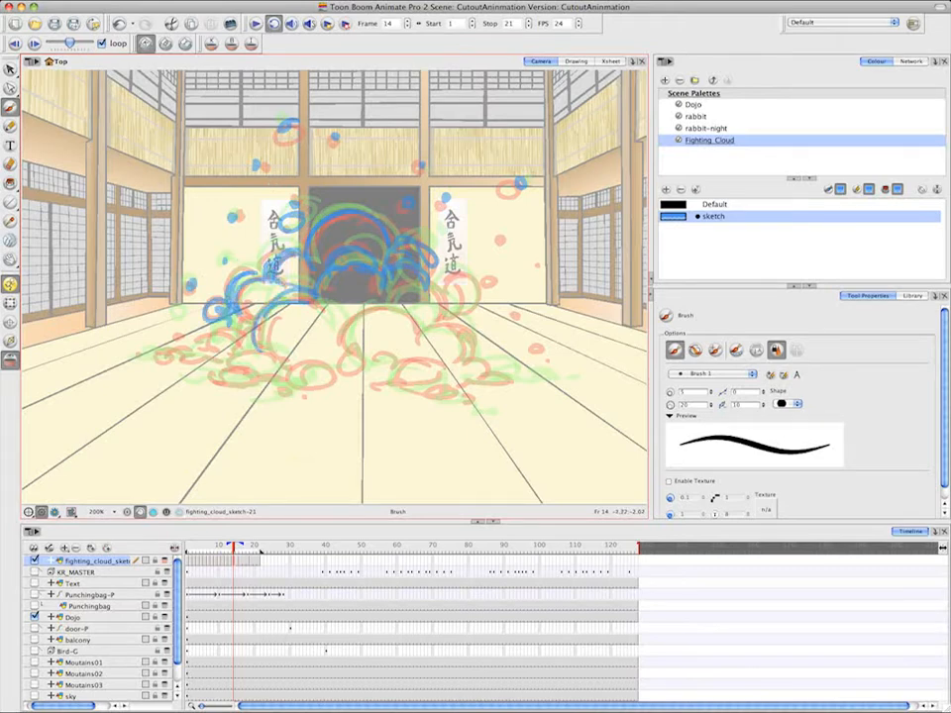
drag(255, 327, 304, 299)
drag(303, 305, 362, 312)
Brush the frame 14 cloud's left base puffs and the large central front puff
drag(232, 362, 276, 358)
mouse_move(246, 364)
mouse_down()
mouse_move(200, 381)
mouse_move(258, 382)
mouse_up()
mouse_move(231, 373)
mouse_down()
mouse_move(331, 369)
mouse_move(312, 394)
mouse_up()
mouse_move(337, 373)
mouse_down()
mouse_move(316, 389)
mouse_move(367, 371)
mouse_up()
mouse_move(338, 359)
mouse_down()
mouse_move(402, 315)
mouse_move(411, 334)
mouse_up()
mouse_move(409, 334)
mouse_down()
mouse_move(463, 329)
mouse_move(384, 361)
mouse_up()
Brush the frame 14 cloud's front-right base puffs and its right slope
mouse_move(367, 363)
mouse_down()
mouse_move(407, 356)
mouse_move(446, 367)
mouse_up()
mouse_move(437, 383)
mouse_down()
mouse_move(371, 387)
mouse_move(416, 388)
mouse_up()
drag(422, 392, 506, 378)
drag(514, 381, 448, 384)
drag(459, 327, 474, 359)
Finish the frame 14 in-between by brushing the right bulge and the low left slope, and advance to frame 15
mouse_move(445, 285)
mouse_down()
mouse_move(429, 317)
mouse_move(471, 310)
mouse_up()
drag(478, 280, 446, 315)
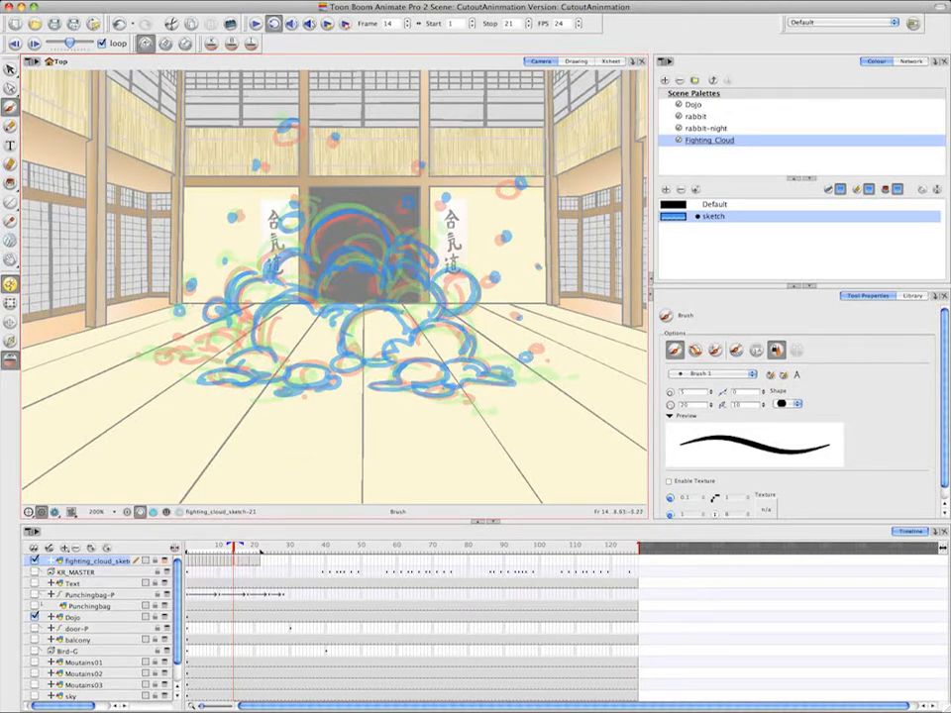
mouse_move(186, 347)
mouse_down()
mouse_move(149, 356)
mouse_move(212, 349)
mouse_up()
click(243, 556)
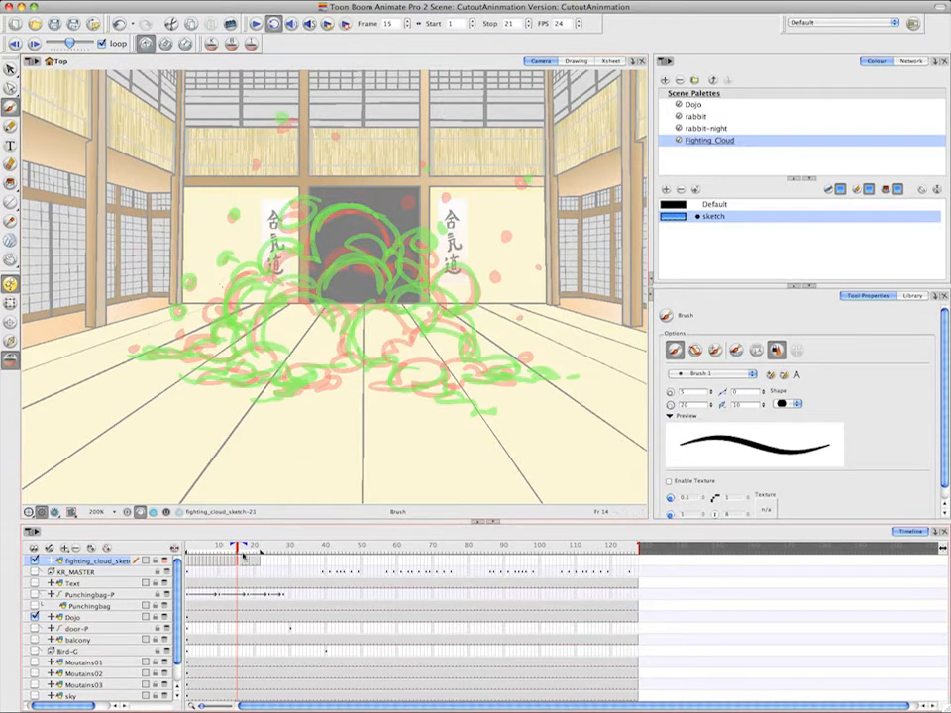
Brush the frame 15 cloud's base puffs from the far left, through the centre, to the far right tip
mouse_move(136, 355)
mouse_down()
mouse_move(200, 347)
mouse_move(264, 361)
mouse_up()
drag(192, 369, 334, 384)
drag(284, 374, 442, 370)
mouse_move(367, 384)
mouse_down()
mouse_move(452, 392)
mouse_move(494, 374)
mouse_move(535, 381)
mouse_up()
drag(547, 373, 499, 370)
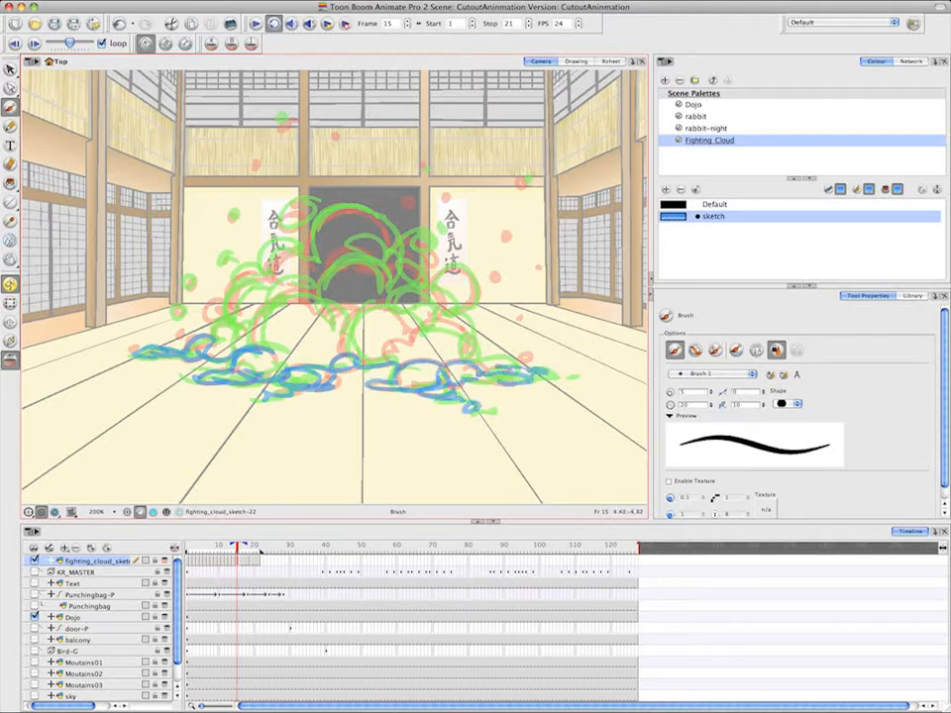
Finish the frame 15 in-between by brushing the central front puff, right slope, debris specks, left bulges and crown
drag(376, 349, 416, 339)
mouse_move(438, 325)
mouse_down()
mouse_move(475, 362)
mouse_move(344, 362)
mouse_up()
drag(386, 302, 448, 309)
mouse_move(451, 297)
mouse_down()
mouse_move(416, 324)
mouse_move(444, 309)
mouse_up()
mouse_move(327, 174)
mouse_down()
mouse_move(297, 214)
mouse_move(191, 260)
mouse_move(159, 255)
mouse_up()
drag(226, 302, 181, 309)
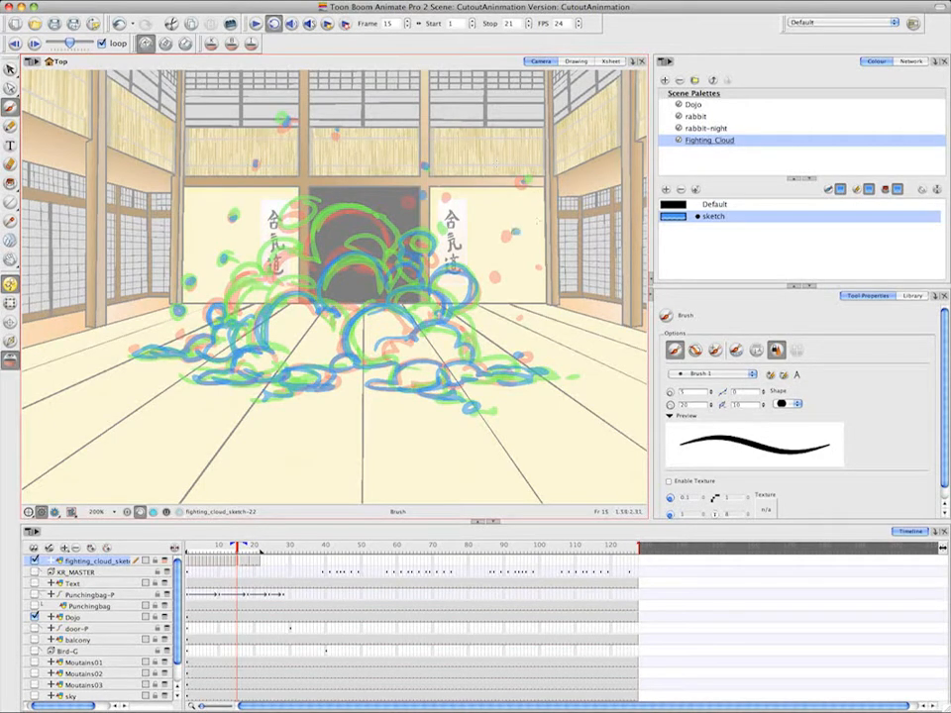
drag(307, 259, 340, 210)
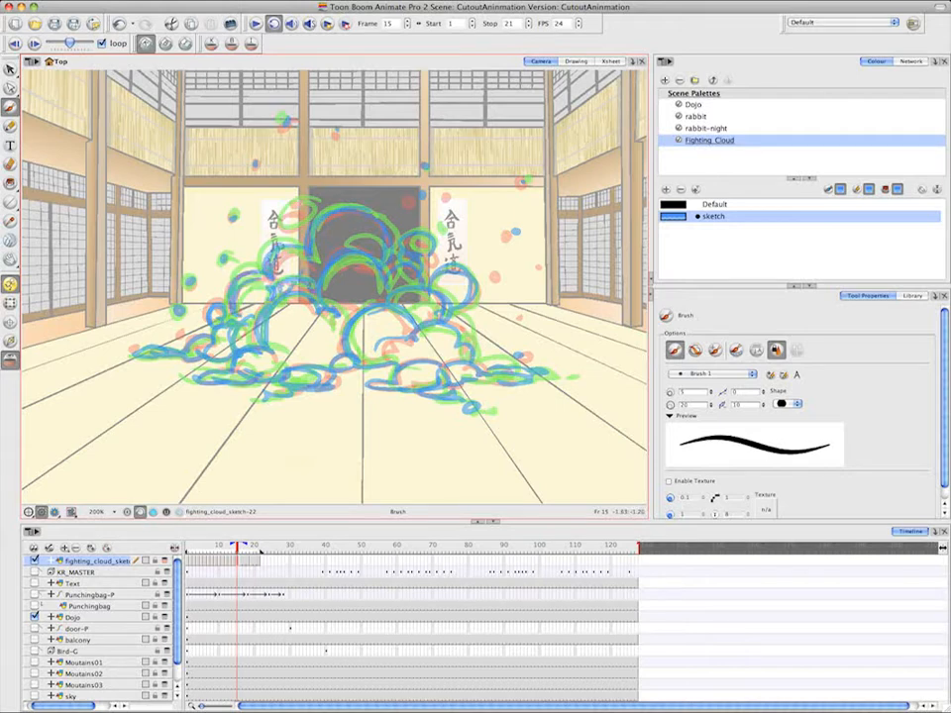
Create an empty drawing at frame 17 of fighting_cloud_sketch and brush the cloud's upper-left bulges
click(248, 561)
right_click(248, 561)
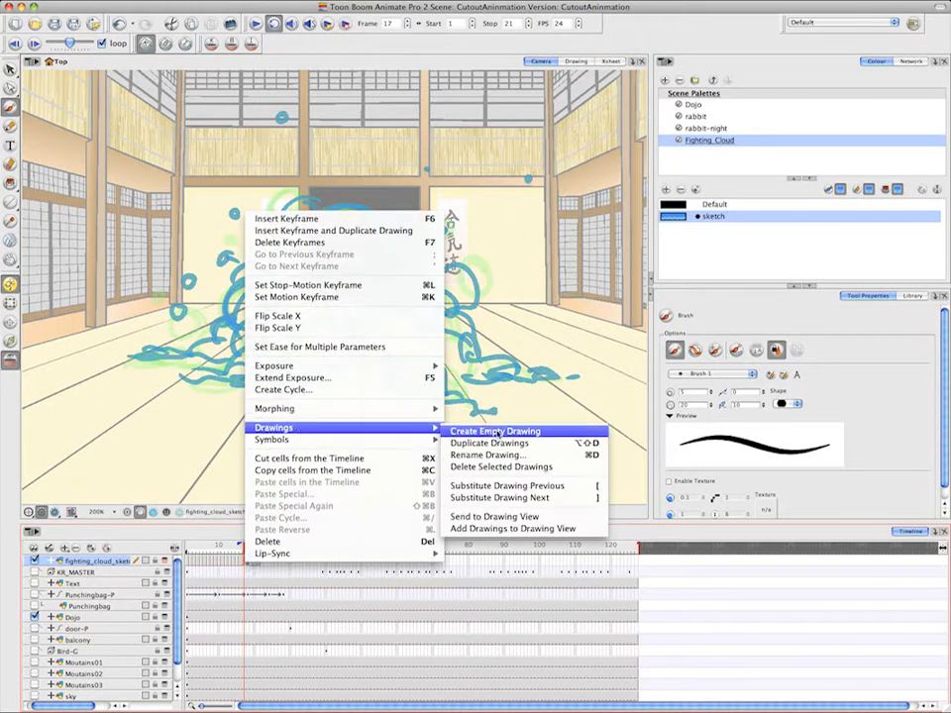
click(500, 426)
drag(263, 278, 308, 253)
drag(233, 286, 263, 270)
drag(234, 322, 281, 287)
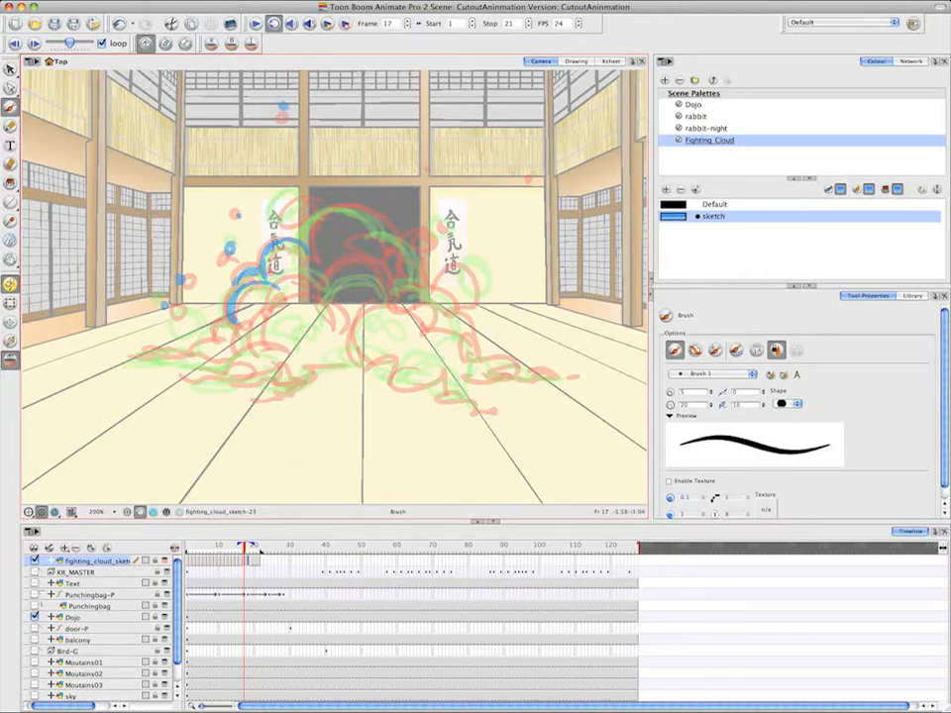
Brush the frame 17 cloud's low left slope, left base puffs and left front puffs
drag(191, 344, 224, 322)
mouse_move(196, 318)
mouse_down()
mouse_move(187, 349)
mouse_move(133, 362)
mouse_up()
mouse_move(139, 365)
mouse_down()
mouse_move(202, 351)
mouse_move(198, 381)
mouse_up()
mouse_move(201, 383)
mouse_down()
mouse_move(240, 370)
mouse_move(256, 378)
mouse_up()
mouse_move(252, 338)
mouse_down()
mouse_move(296, 352)
mouse_move(313, 343)
mouse_up()
drag(269, 335, 316, 334)
mouse_move(252, 375)
mouse_down()
mouse_move(296, 384)
mouse_move(335, 369)
mouse_up()
mouse_move(310, 370)
mouse_down()
mouse_move(361, 355)
mouse_move(348, 359)
mouse_up()
drag(259, 334, 338, 326)
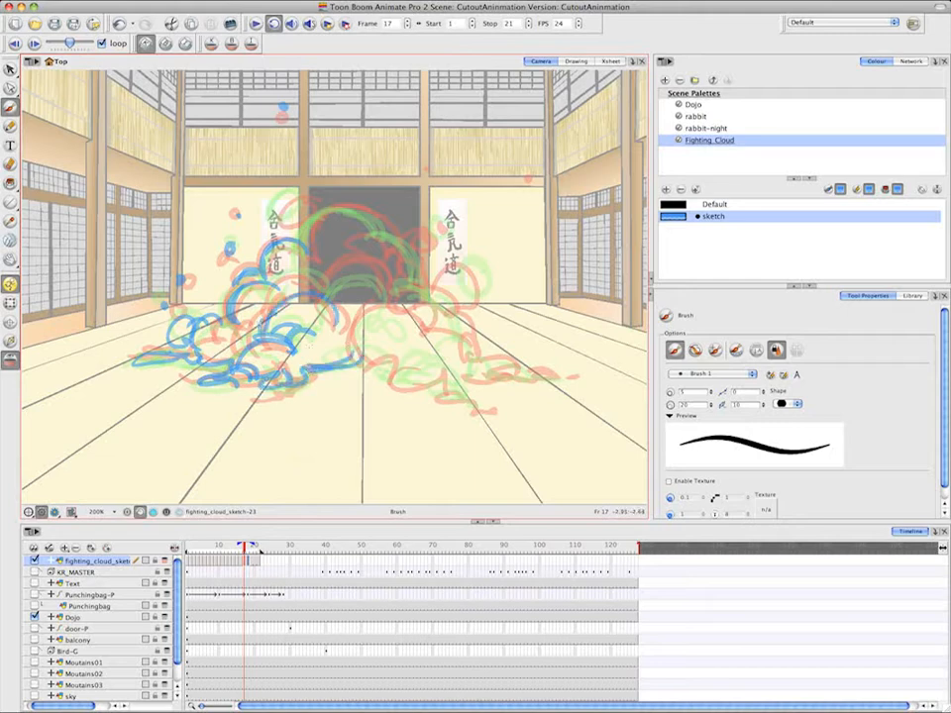
Brush the frame 17 cloud's central arch, large central front puff and front-right base puffs
mouse_move(264, 295)
mouse_down()
mouse_move(323, 297)
mouse_move(388, 282)
mouse_up()
mouse_move(325, 280)
mouse_down()
mouse_move(410, 289)
mouse_move(349, 347)
mouse_up()
drag(363, 307, 430, 335)
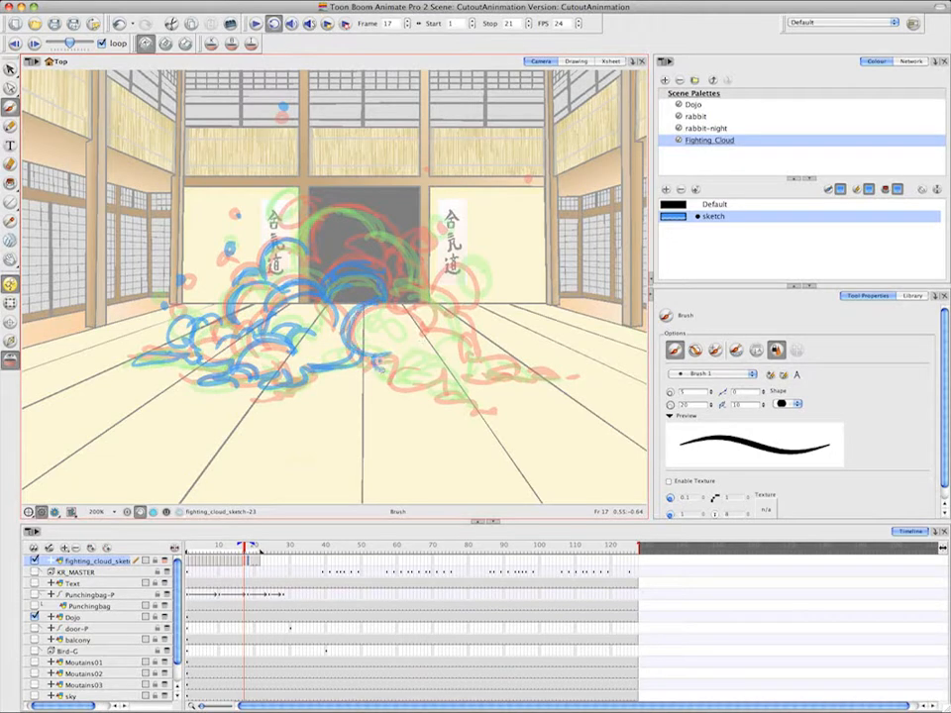
drag(347, 339, 408, 350)
drag(404, 352, 468, 341)
drag(377, 363, 469, 381)
Finish the frame 17 in-between by brushing the right slope, far-right base, flying right puff and crown
mouse_move(410, 298)
mouse_down()
mouse_move(472, 339)
mouse_move(485, 377)
mouse_up()
mouse_move(469, 335)
mouse_down()
mouse_move(503, 364)
mouse_move(561, 376)
mouse_up()
drag(438, 392, 487, 410)
drag(474, 269, 448, 289)
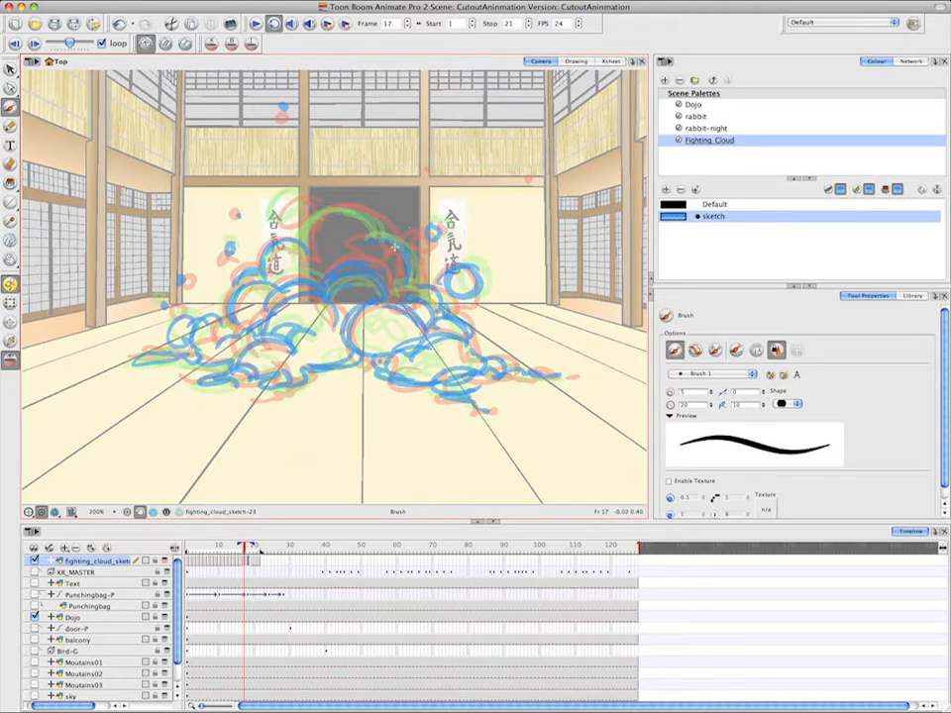
drag(310, 254, 381, 236)
drag(296, 197, 279, 220)
On frame 18, brush the cloud's crown, flying top-left puff, left bulges and central arch
click(251, 563)
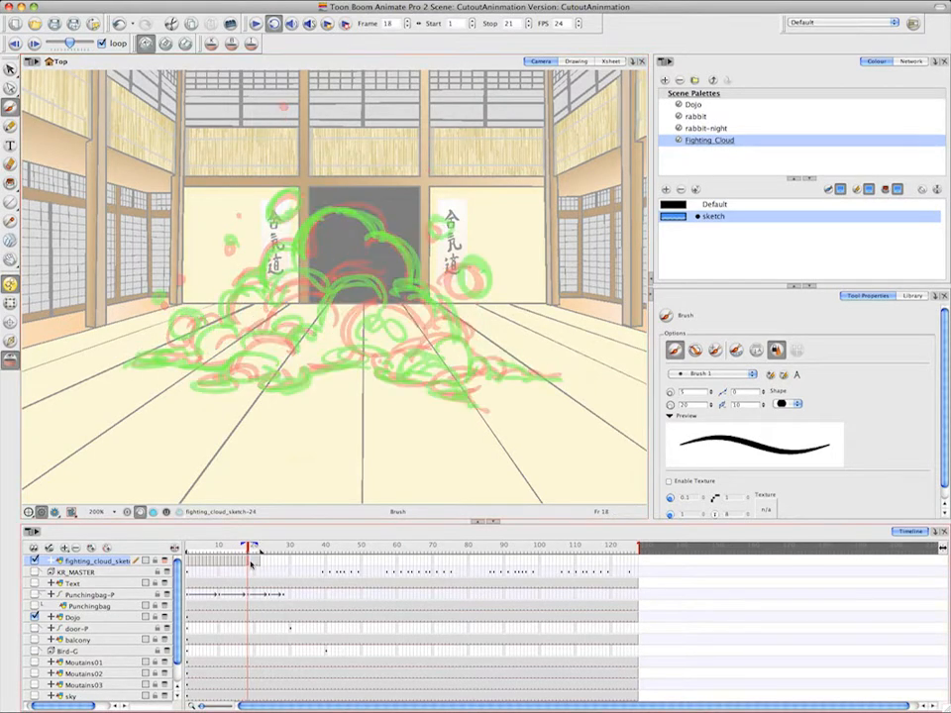
drag(354, 206, 301, 252)
mouse_move(309, 250)
mouse_down()
mouse_move(264, 255)
mouse_move(262, 275)
mouse_up()
drag(295, 196, 282, 217)
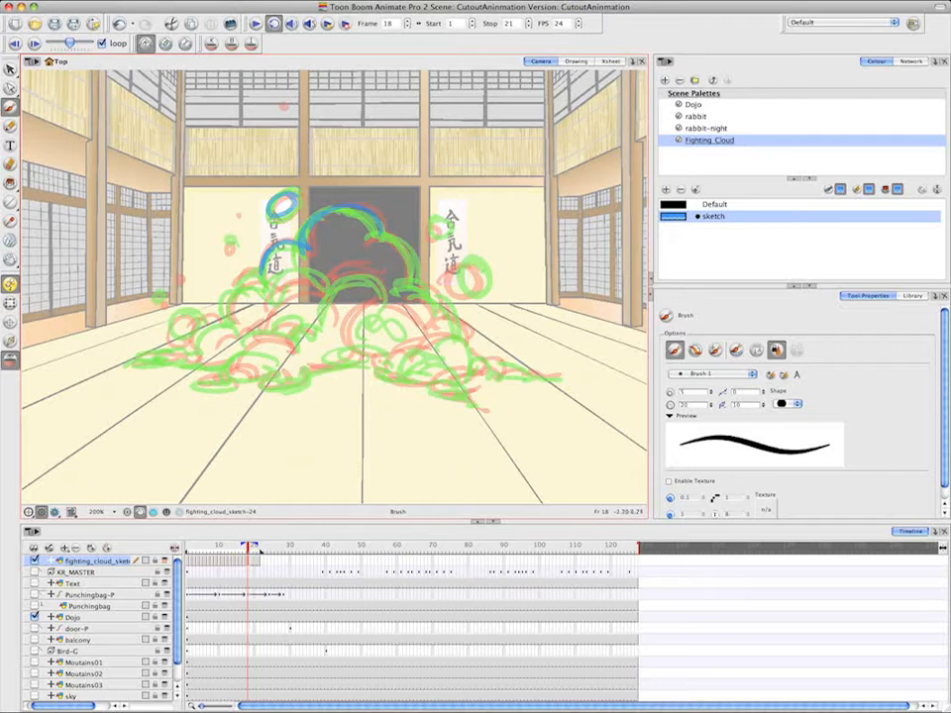
mouse_move(174, 332)
mouse_down()
mouse_move(223, 302)
mouse_move(292, 282)
mouse_up()
drag(357, 285, 320, 329)
Brush the frame 18 cloud's front-right base puffs, right slope and the flying puffs on its right side
mouse_move(383, 297)
mouse_down()
mouse_move(411, 347)
mouse_move(455, 391)
mouse_move(484, 368)
mouse_move(534, 376)
mouse_up()
drag(465, 331, 468, 329)
drag(458, 265, 462, 263)
drag(429, 224, 397, 216)
drag(380, 237, 466, 343)
Finish the frame 18 in-between by brushing the left base puffs, left front puff and low left slope
drag(236, 364, 296, 358)
mouse_move(236, 374)
mouse_down()
mouse_move(220, 386)
mouse_move(374, 358)
mouse_up()
drag(319, 328, 269, 332)
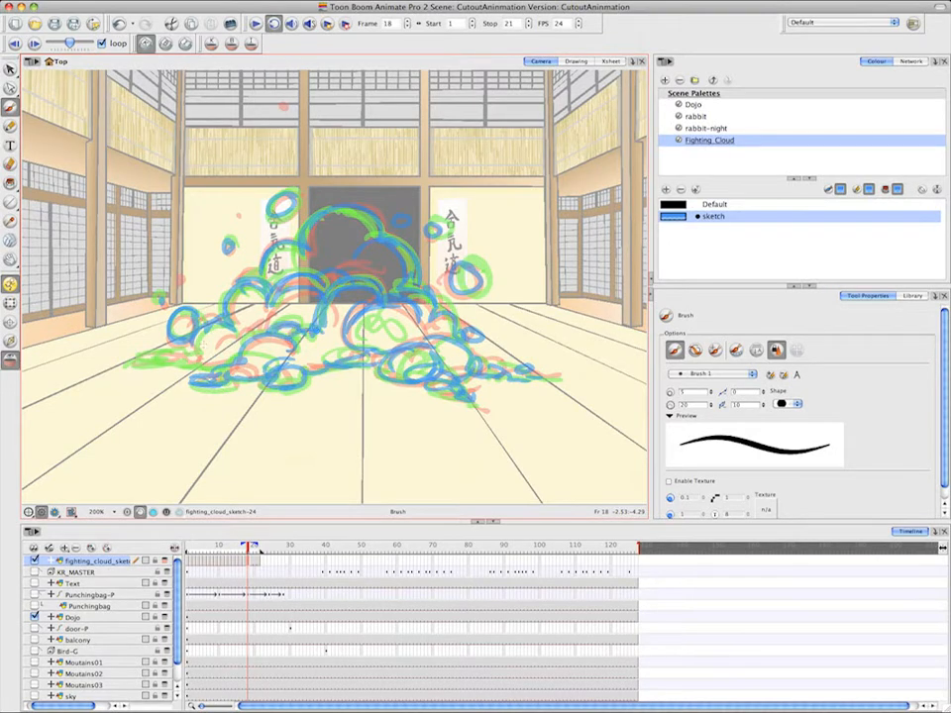
drag(210, 332, 147, 356)
drag(147, 356, 190, 362)
Create an empty drawing at frame 20 of fighting_cloud_sketch and flip through the drawings to compare with frame 1
right_click(256, 563)
mouse_move(289, 424)
click(492, 425)
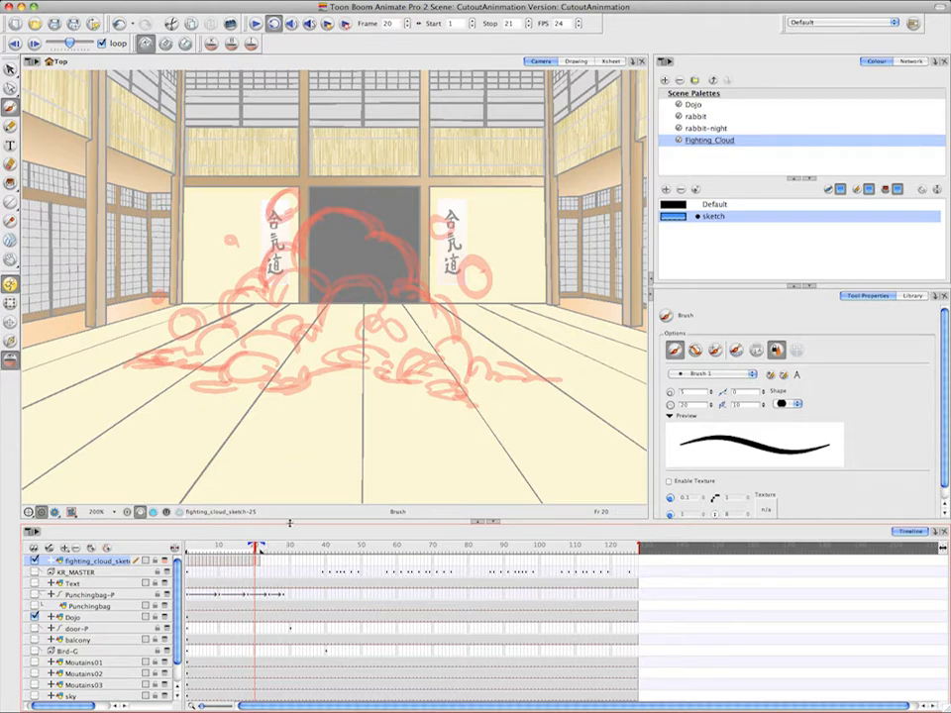
drag(255, 546, 255, 548)
click(17, 44)
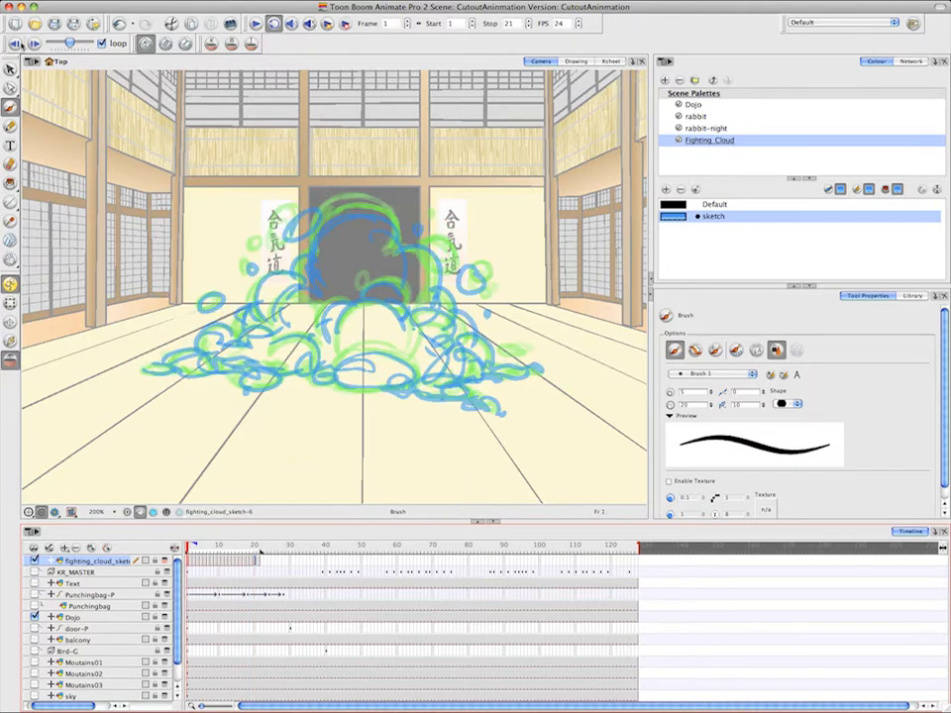
click(34, 43)
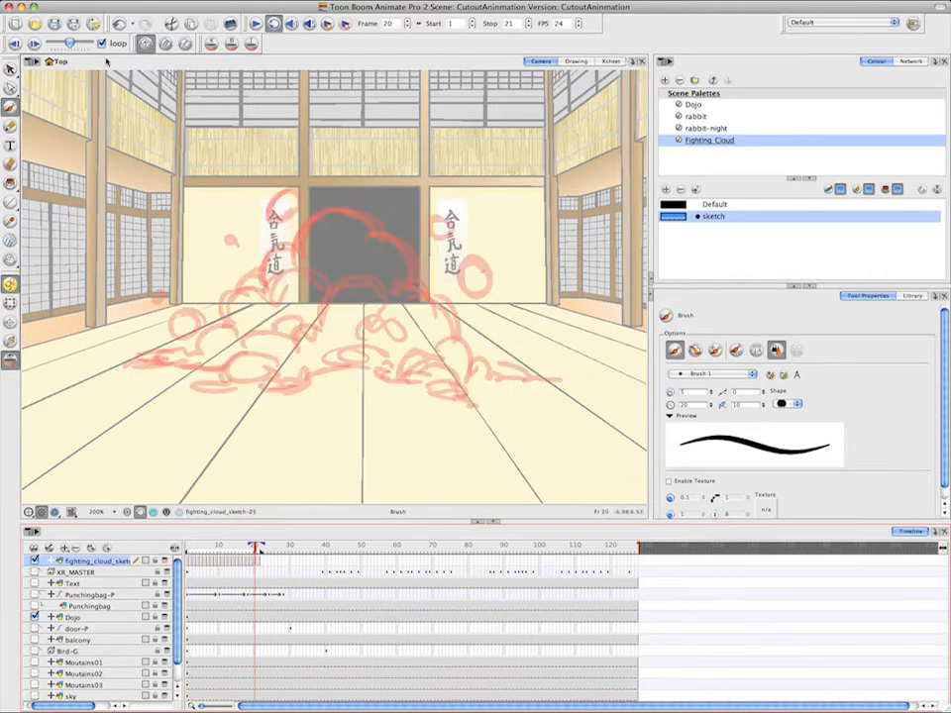
Brush the frame 20 cloud's crown, upper-left and upper-right bulges and small debris puffs, flipping to compare drawings
click(256, 562)
mouse_move(373, 214)
mouse_down()
mouse_move(318, 215)
mouse_move(325, 209)
mouse_move(375, 237)
mouse_up()
mouse_move(300, 203)
mouse_down()
mouse_move(267, 227)
mouse_move(258, 279)
mouse_up()
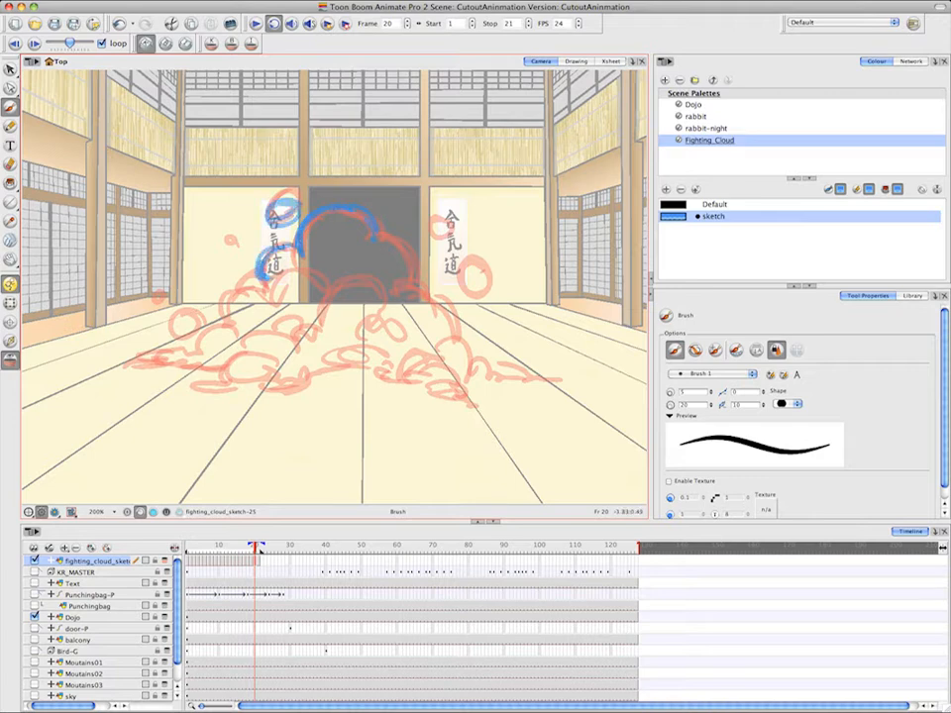
click(33, 42)
click(256, 561)
drag(448, 216, 450, 226)
drag(231, 235, 236, 240)
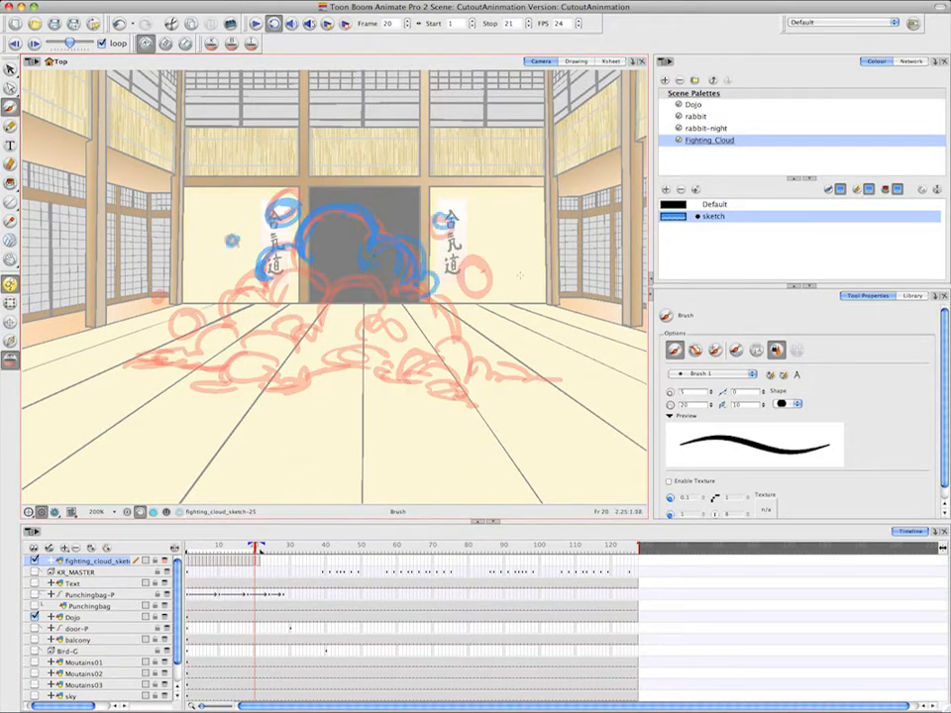
Brush the frame 20 cloud's flying right puff, upper right slope, left bulges and central arch
drag(476, 262, 474, 281)
drag(430, 296, 447, 325)
drag(283, 252, 267, 287)
drag(273, 288, 243, 328)
mouse_move(262, 289)
mouse_down()
mouse_move(260, 322)
mouse_move(296, 324)
mouse_up()
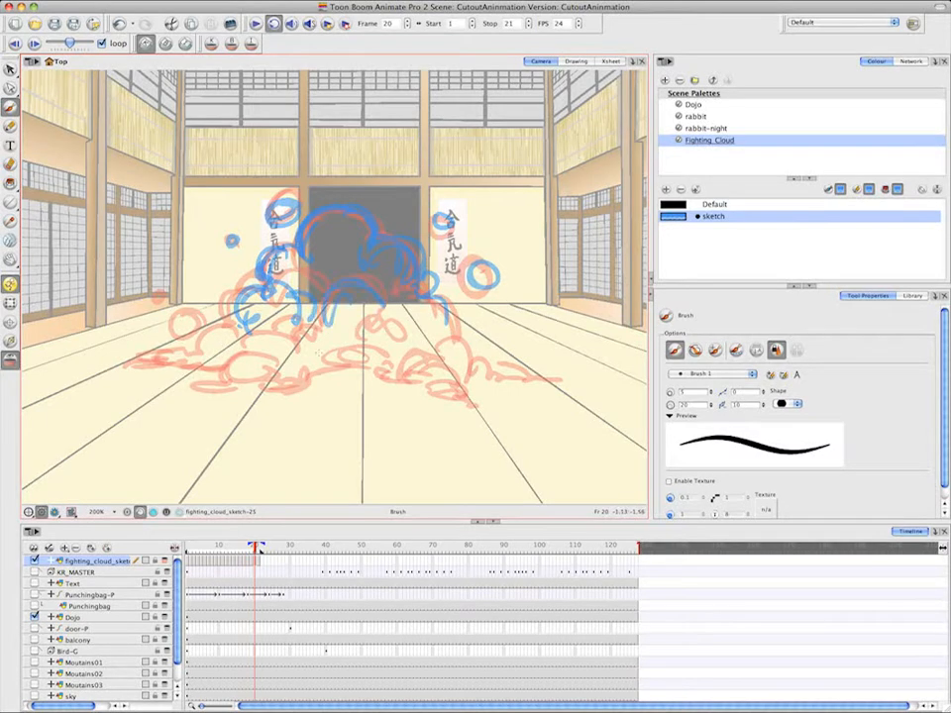
Flip to compare drawings and brush the frame 20 cloud's front-right base puffs and right slope
click(34, 43)
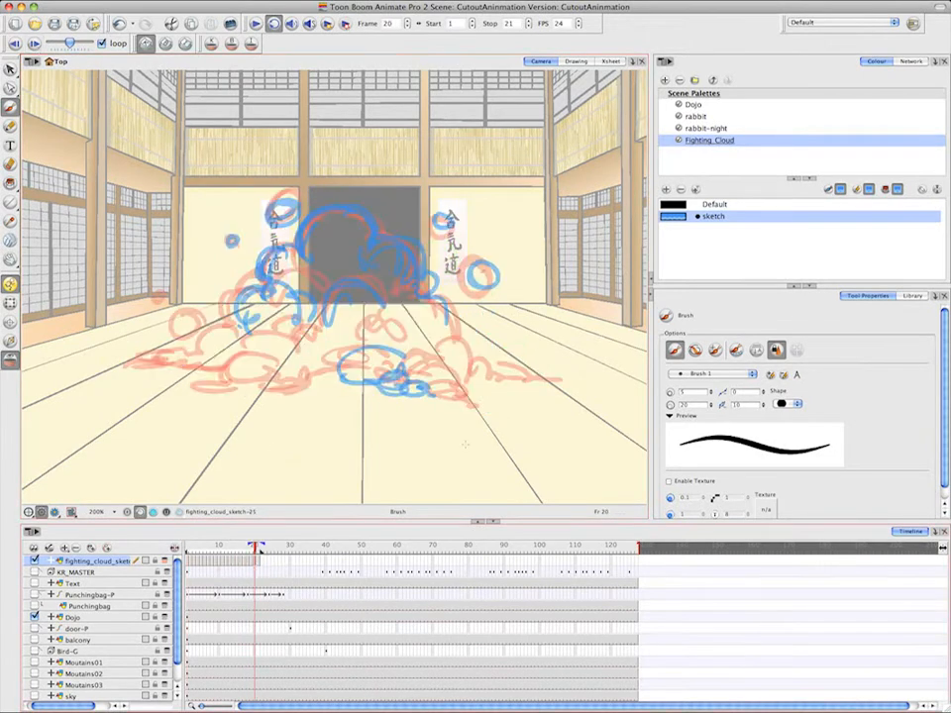
drag(442, 381, 484, 398)
drag(452, 387, 488, 399)
drag(426, 369, 455, 381)
mouse_move(446, 350)
mouse_down()
mouse_move(475, 378)
mouse_move(524, 378)
mouse_up()
drag(436, 301, 443, 337)
drag(385, 340, 442, 335)
drag(384, 341, 438, 327)
mouse_move(434, 359)
mouse_down()
mouse_move(472, 341)
mouse_move(474, 367)
mouse_up()
drag(474, 339, 479, 338)
Brush the frame 20 cloud's low left slope and far-left puffs, flipping to compare drawings
mouse_move(167, 339)
mouse_down()
mouse_move(184, 321)
mouse_move(139, 367)
mouse_up()
click(36, 44)
click(257, 562)
drag(138, 367, 186, 371)
drag(180, 354, 226, 326)
drag(218, 325, 245, 303)
drag(173, 369, 206, 375)
drag(203, 377, 226, 353)
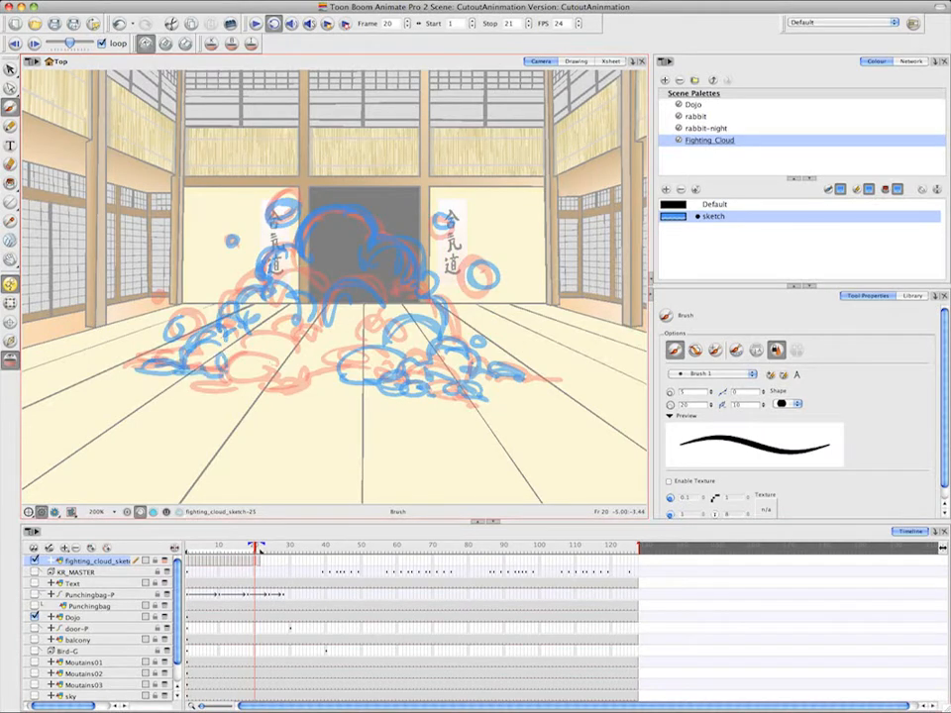
Finish the frame 20 in-between by brushing the left base puffs and the front puffs up to the centre
click(38, 45)
click(255, 563)
drag(274, 383, 212, 373)
mouse_move(238, 390)
mouse_down()
mouse_move(280, 357)
mouse_move(326, 345)
mouse_up()
mouse_move(275, 387)
mouse_down()
mouse_move(307, 371)
mouse_move(340, 370)
mouse_up()
drag(326, 351, 366, 329)
On frame 21, flip to compare drawings and brush the cloud's left base puffs
click(260, 562)
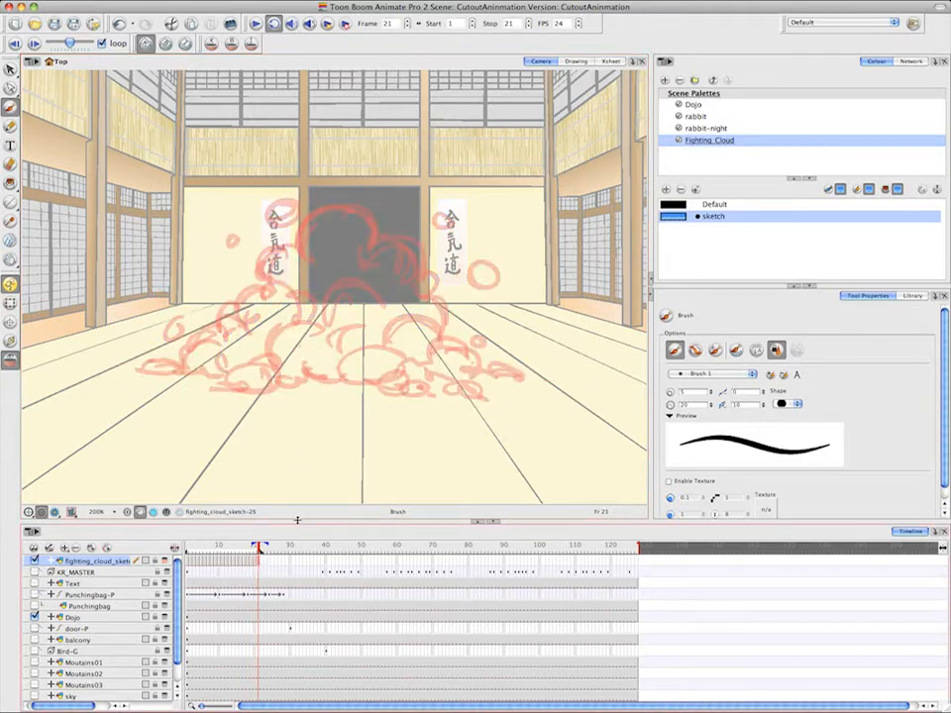
click(36, 44)
click(259, 562)
drag(254, 370, 295, 369)
mouse_move(256, 370)
mouse_down()
mouse_move(248, 388)
mouse_move(291, 369)
mouse_up()
drag(288, 361, 287, 382)
Brush the frame 21 cloud's upper-left bulges, left debris puffs and left front puff, flipping to compare drawings
click(35, 45)
click(259, 562)
drag(308, 256, 269, 291)
mouse_move(283, 261)
mouse_down()
mouse_move(245, 299)
mouse_move(291, 289)
mouse_up()
drag(303, 259, 279, 281)
drag(272, 195, 282, 194)
drag(220, 233, 227, 234)
drag(237, 282, 240, 289)
drag(179, 327, 182, 331)
mouse_move(268, 287)
mouse_down()
mouse_move(222, 347)
mouse_move(149, 372)
mouse_move(263, 344)
mouse_move(319, 319)
mouse_up()
Compare with frame 1 and brush the frame 21 cloud's crown, right slope and right front puff
click(189, 546)
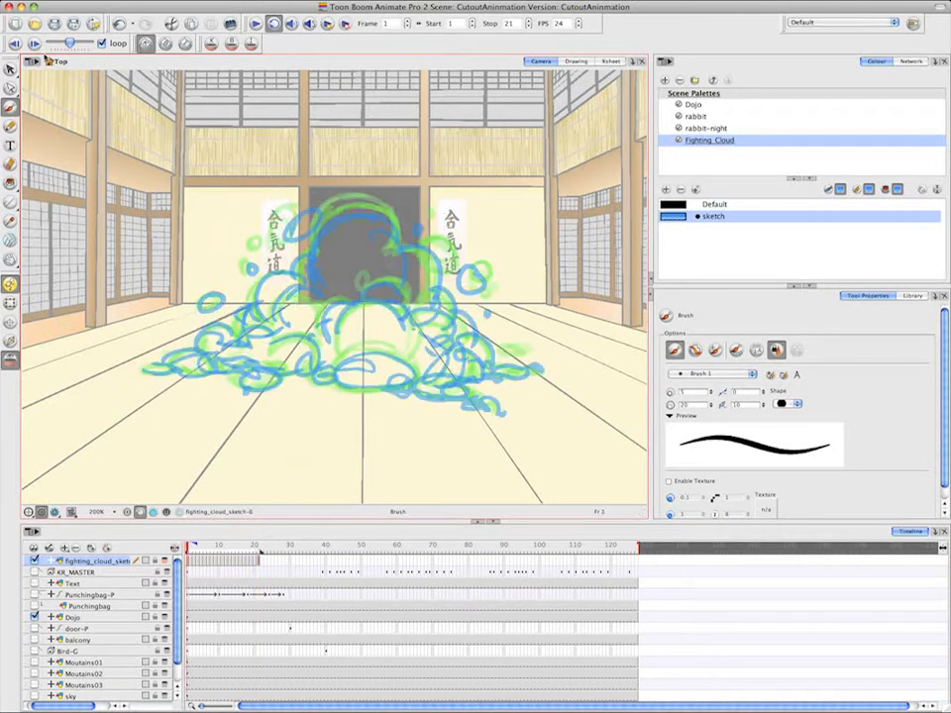
click(259, 546)
drag(306, 252, 380, 204)
mouse_move(315, 226)
mouse_down()
mouse_move(371, 245)
mouse_move(417, 253)
mouse_move(422, 299)
mouse_move(437, 298)
mouse_move(456, 342)
mouse_up()
key(g)
key(f)
drag(377, 342, 442, 347)
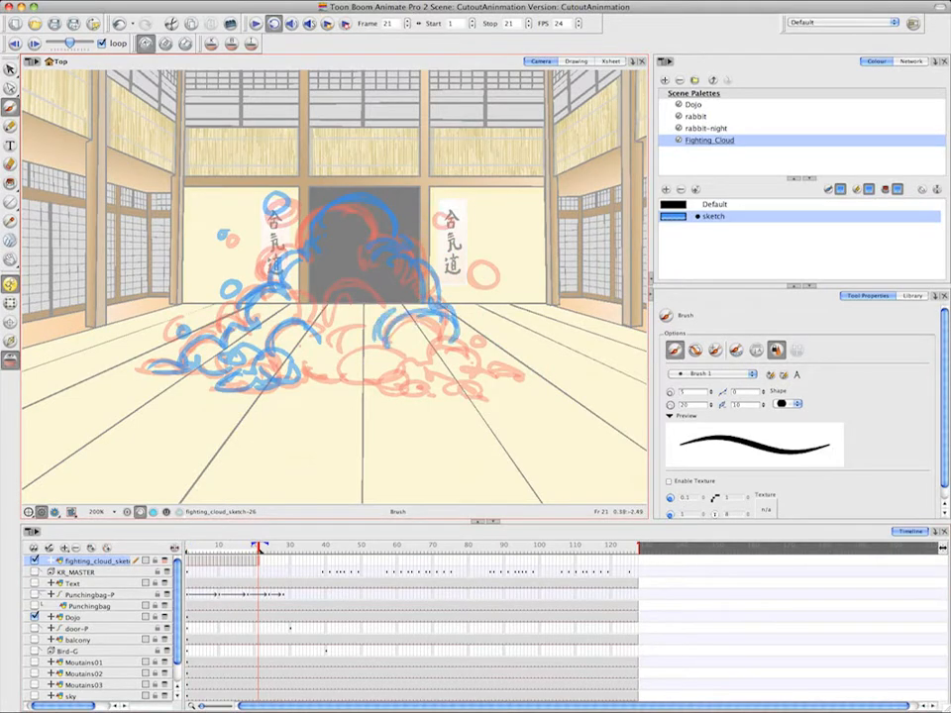
Brush the frame 21 cloud's central arch, right debris puffs and front-right base, flipping to compare drawings
drag(327, 319, 380, 310)
drag(446, 206, 456, 211)
drag(493, 254, 498, 252)
click(37, 44)
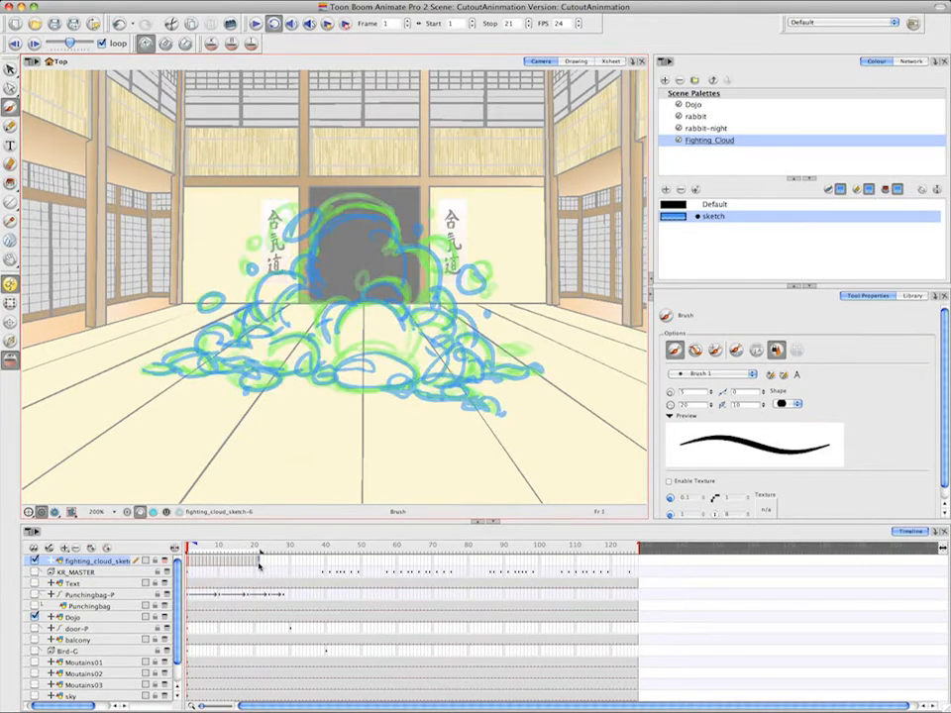
key(f)
mouse_move(326, 280)
mouse_down()
mouse_move(382, 300)
mouse_move(290, 290)
mouse_up()
click(37, 45)
click(260, 562)
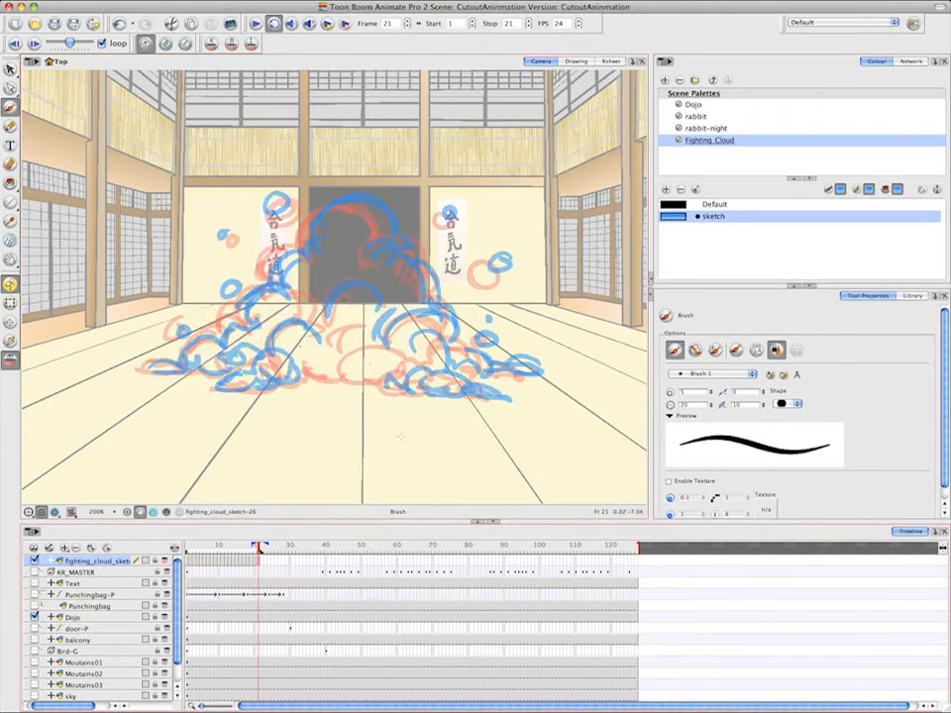
Finish the frame 21 drawing by brushing the central front puff, central base puffs and inner bulges below the crown
drag(336, 367, 395, 365)
mouse_move(333, 373)
mouse_down()
mouse_move(407, 390)
mouse_move(431, 364)
mouse_up()
drag(334, 354, 301, 369)
mouse_move(293, 372)
mouse_down()
mouse_move(350, 378)
mouse_move(346, 358)
mouse_up()
drag(369, 248, 340, 266)
mouse_move(347, 267)
mouse_down()
mouse_move(311, 275)
mouse_move(306, 317)
mouse_up()
click(259, 561)
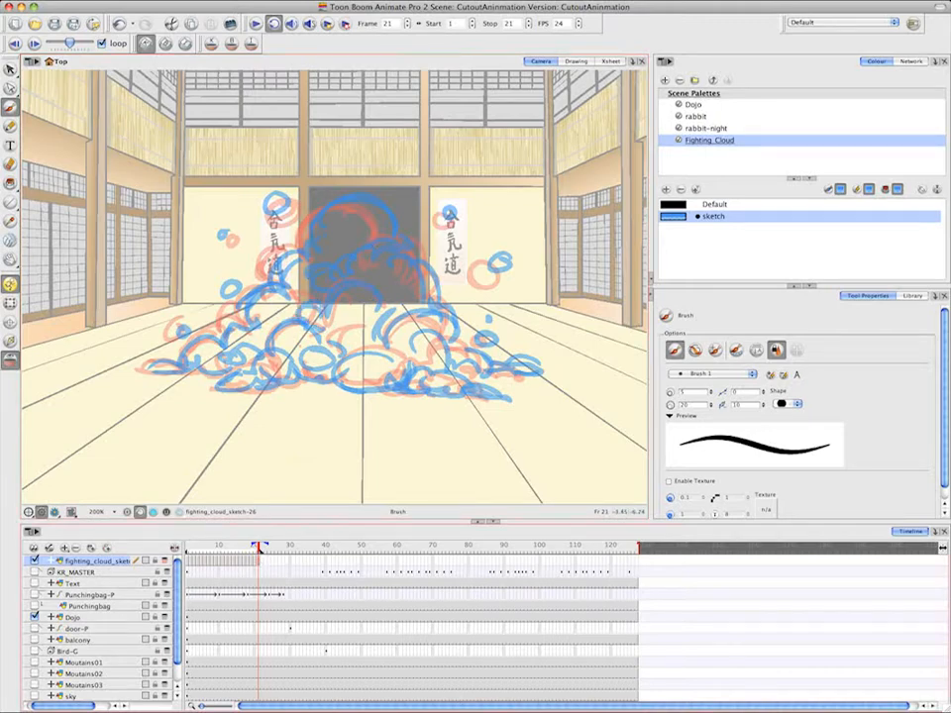
Turn off drawing flipping and onion skin, and play the fight cloud animation over frames 1 to 21
click(146, 45)
click(13, 360)
click(255, 23)
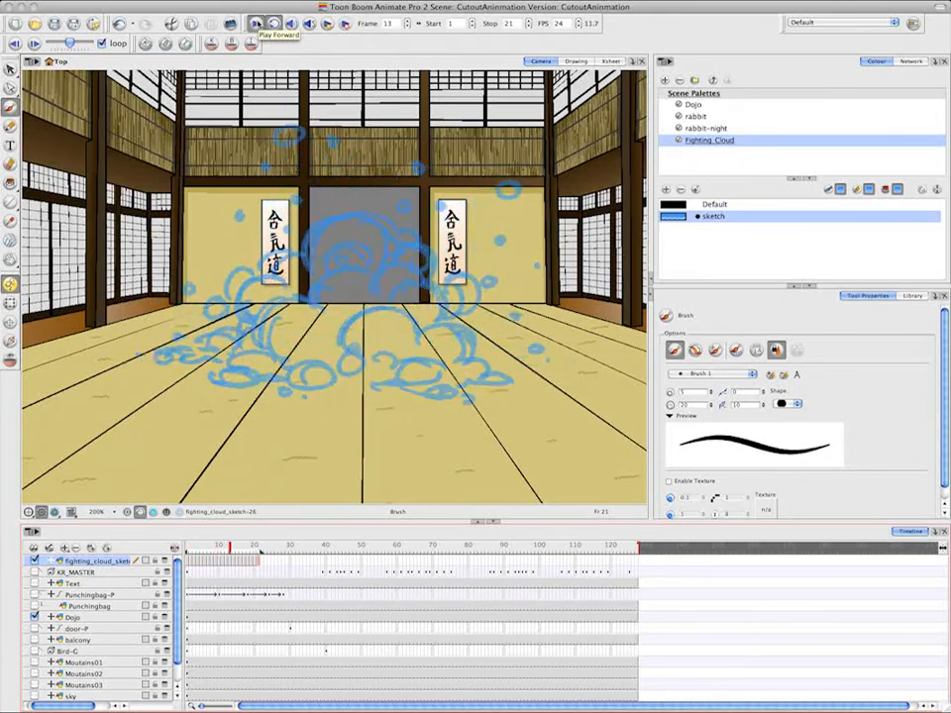
click(256, 24)
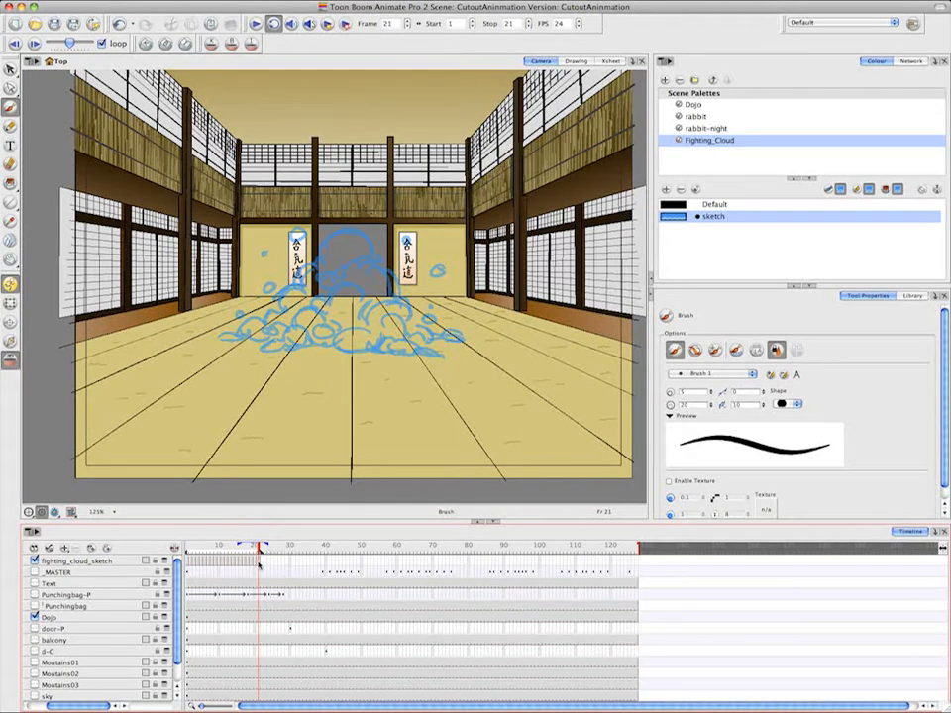
Create a cycle of the fighting_cloud_sketch layer's drawings with the number of cycles set to 7
click(259, 565)
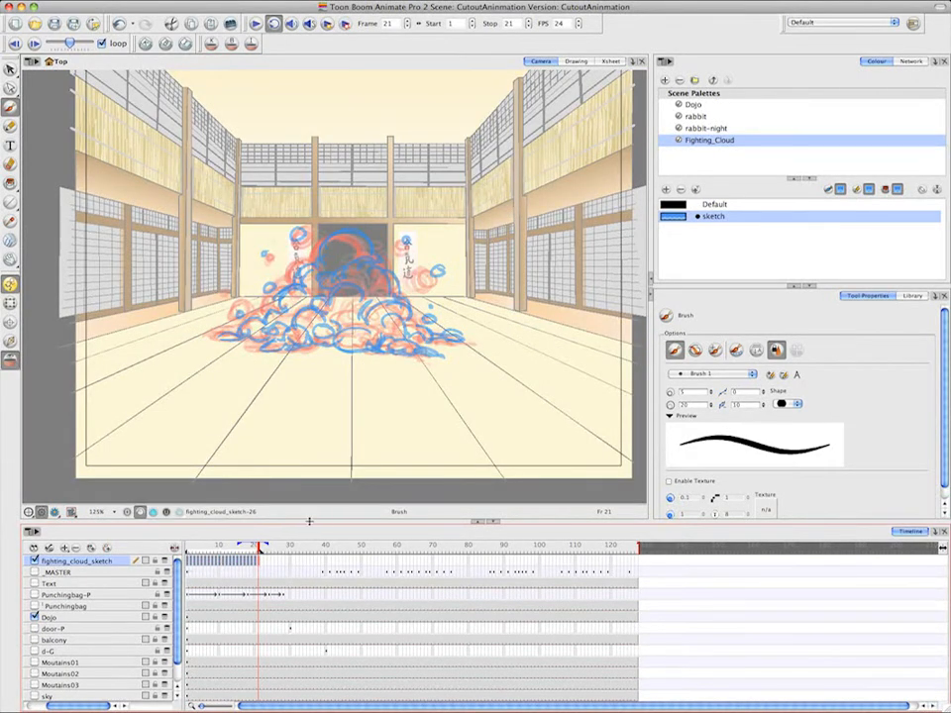
right_click(257, 562)
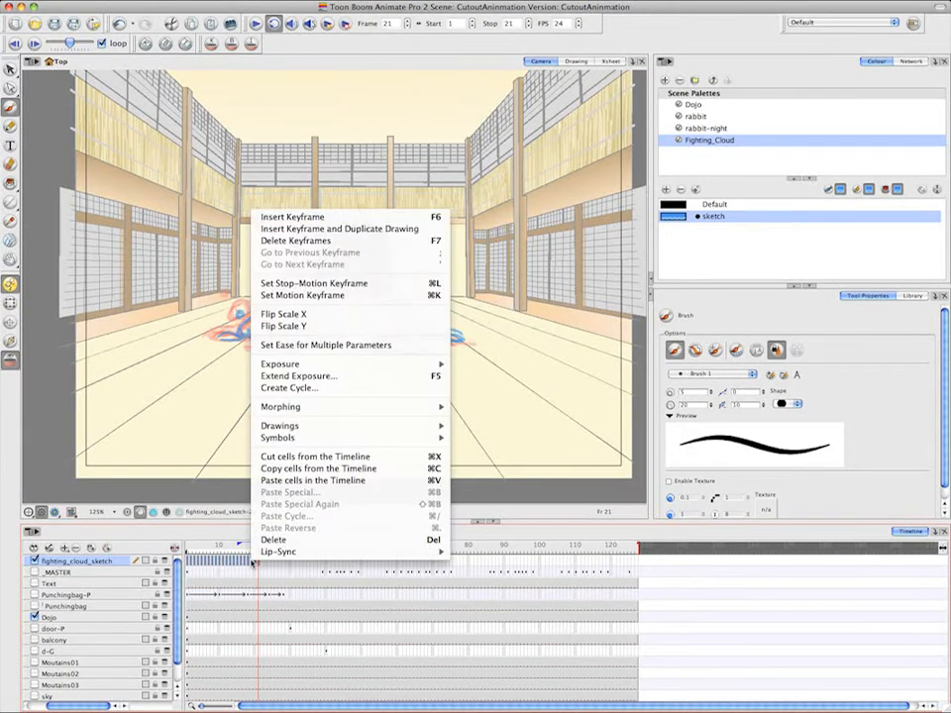
click(319, 389)
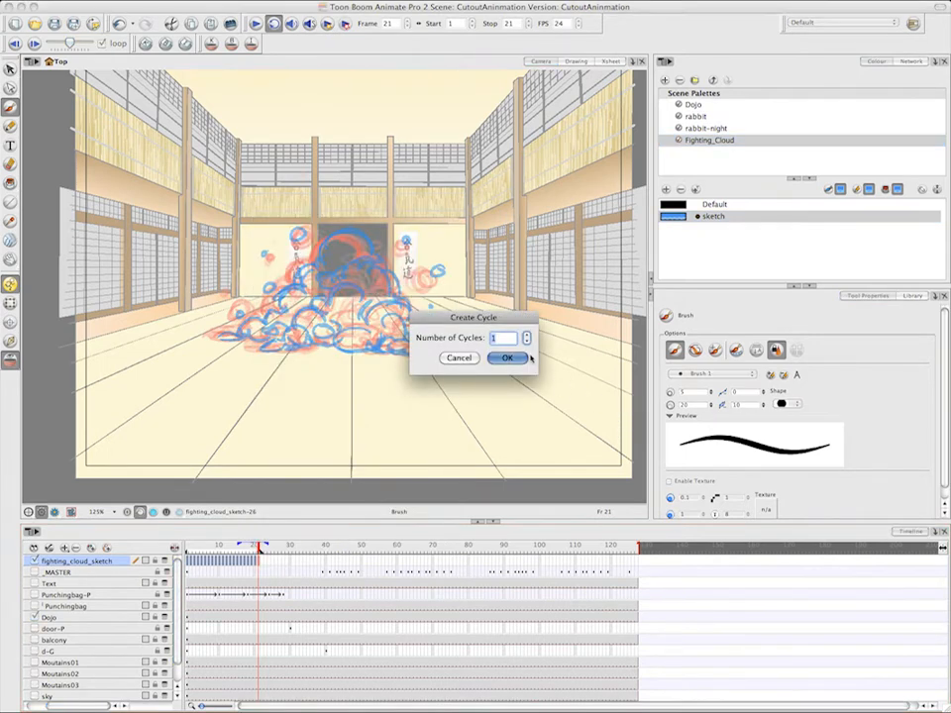
text(7)
click(508, 359)
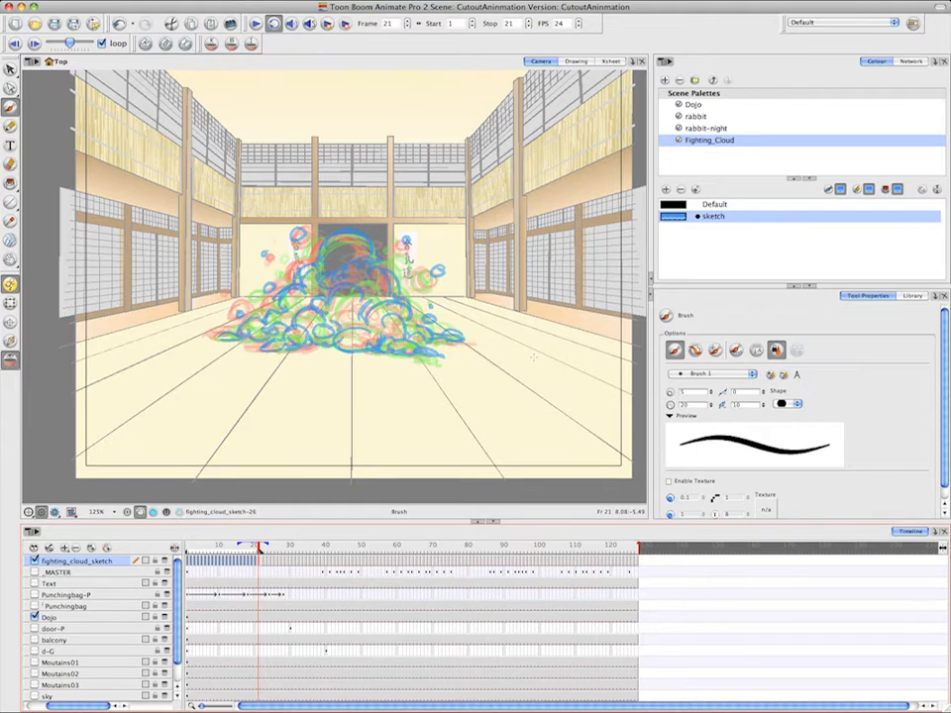
Lock the fighting_cloud_sketch and Dojo layers and add a new drawing layer
click(155, 562)
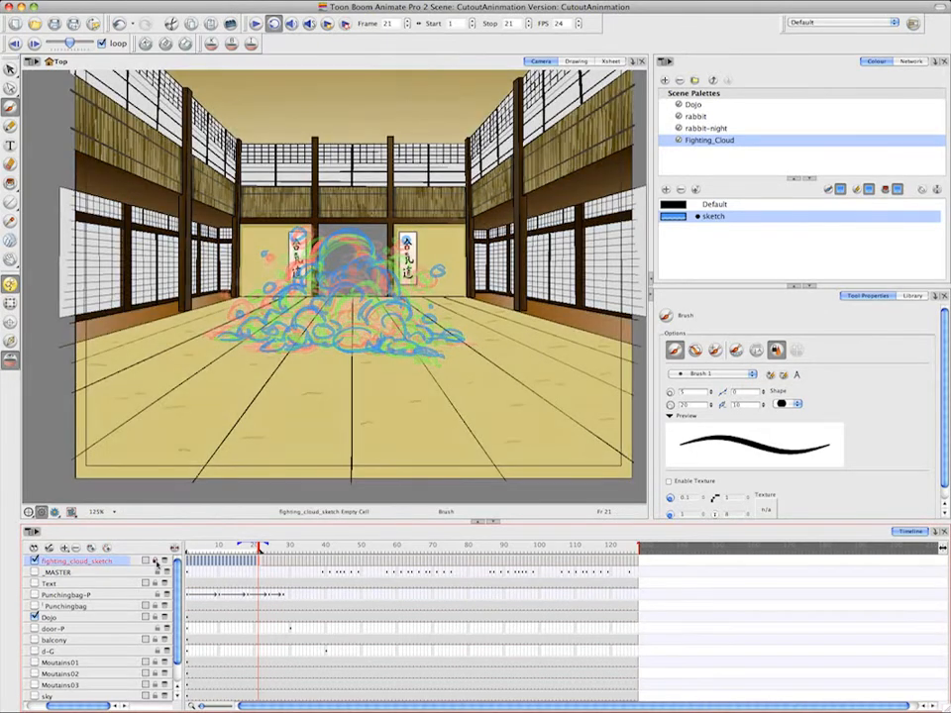
click(156, 618)
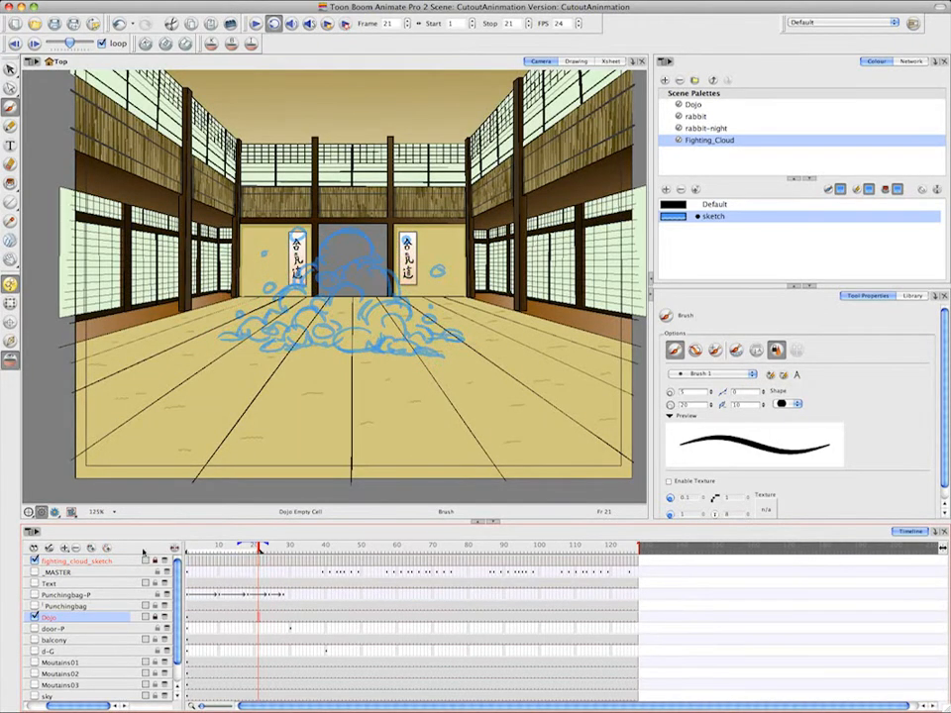
click(64, 548)
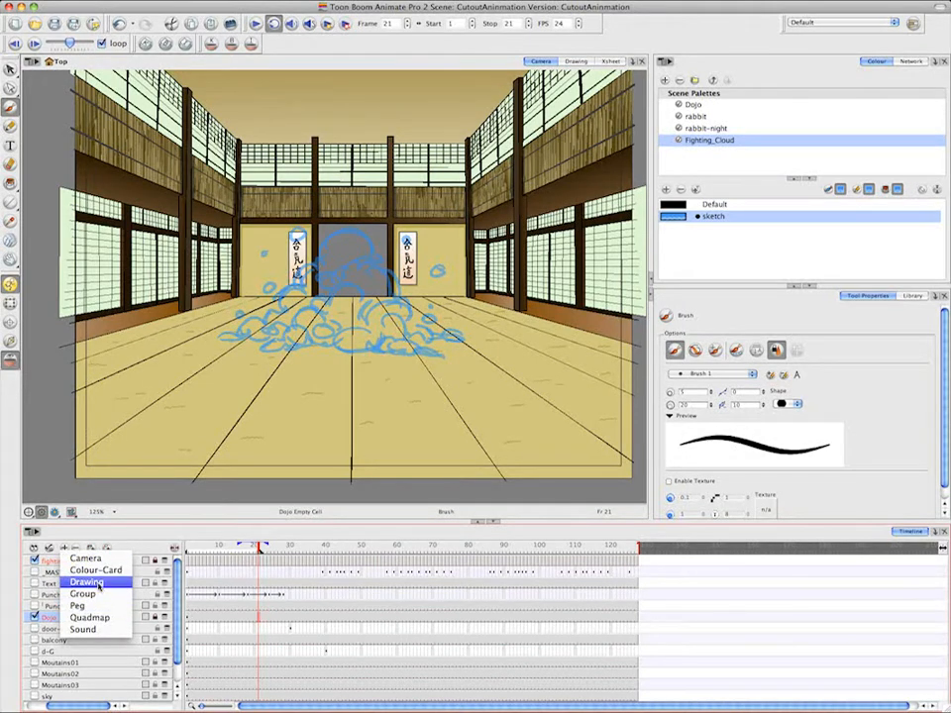
click(99, 587)
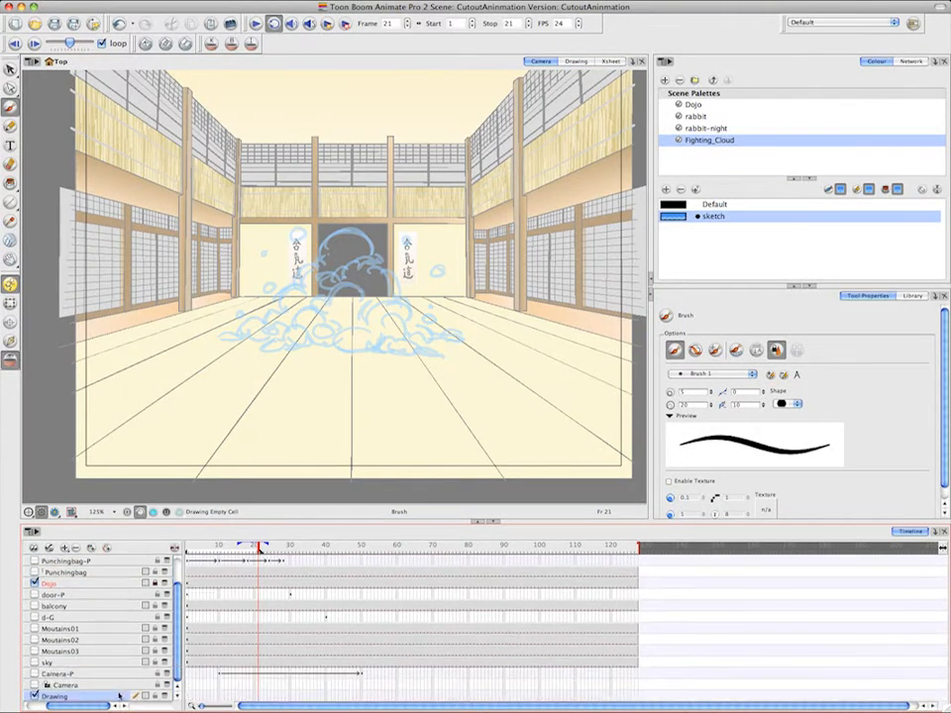
Move the new drawing layer to the top of the layer stack and rename it stars_carrots_fists
drag(119, 696, 120, 552)
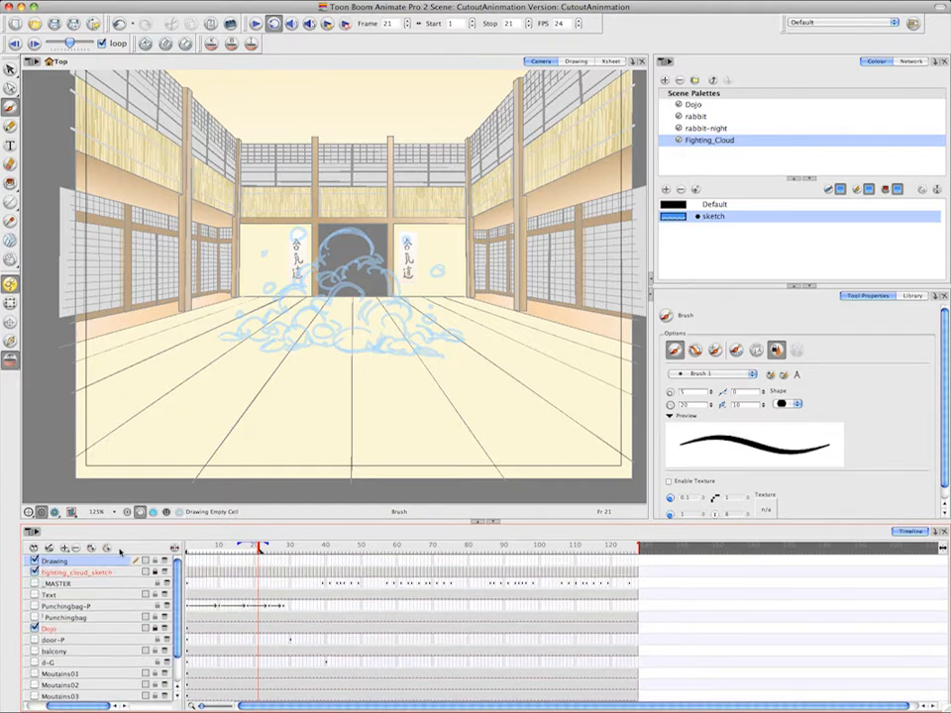
double_click(61, 564)
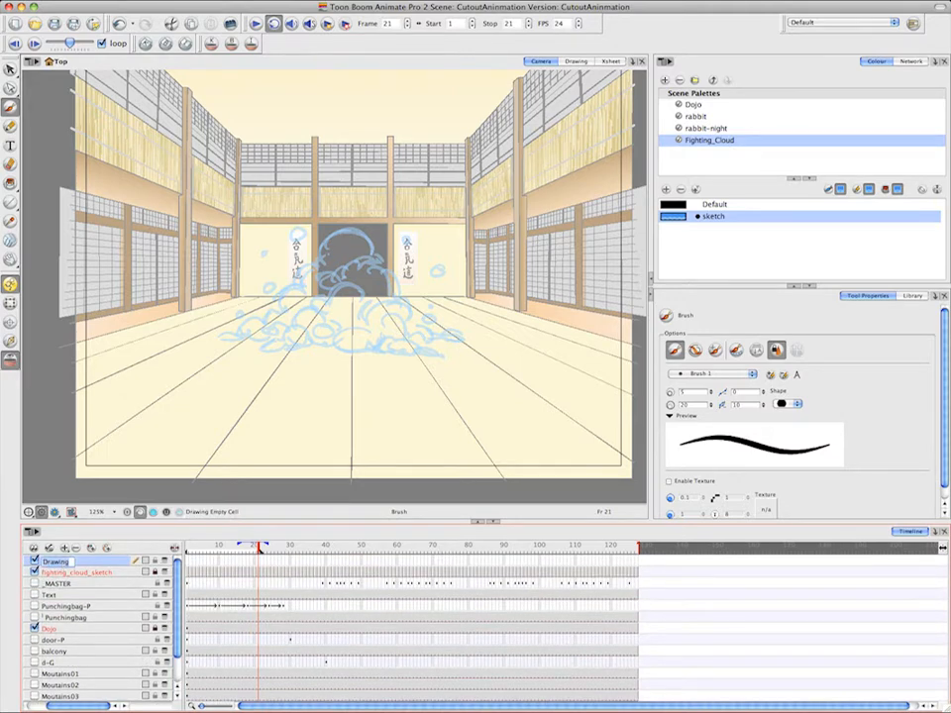
text(s)
text(tars_carrots)
text(_)
text(fis)
key(BackSpace)
text(sts)
key(Return)
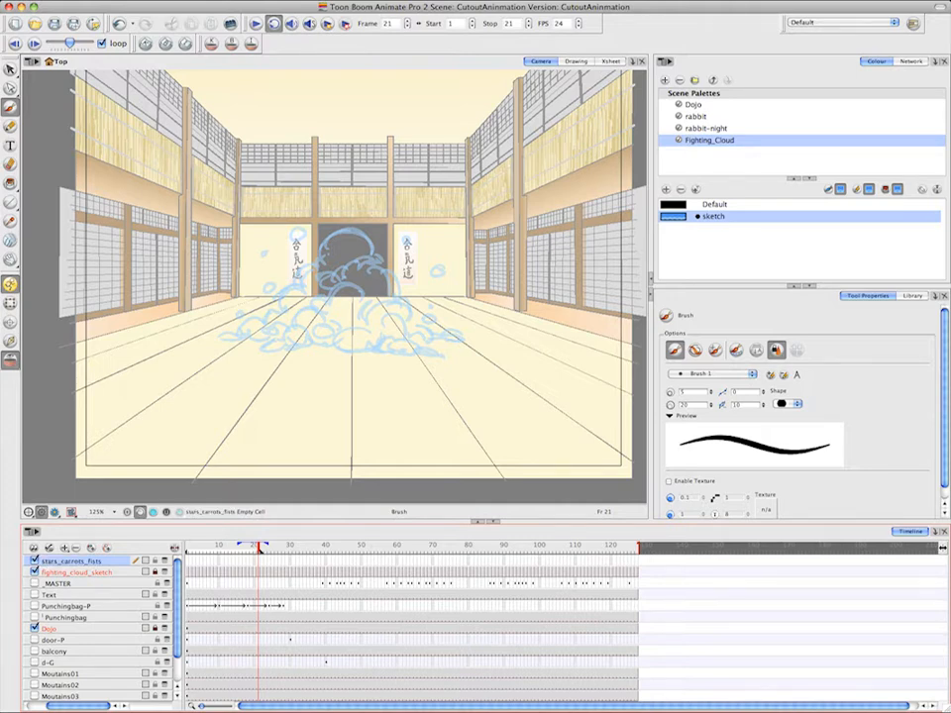
Sketch a star with a ticked flight path rising rightward from the cloud on frame 14, and add stars along it on frames 15 and 16
click(235, 564)
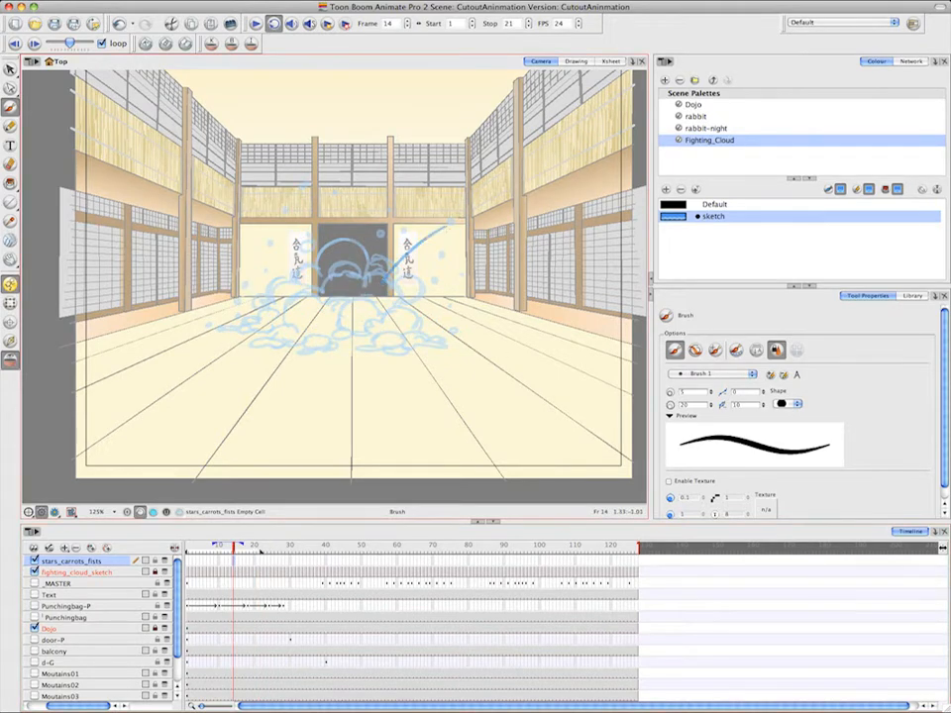
drag(385, 281, 446, 226)
key(period)
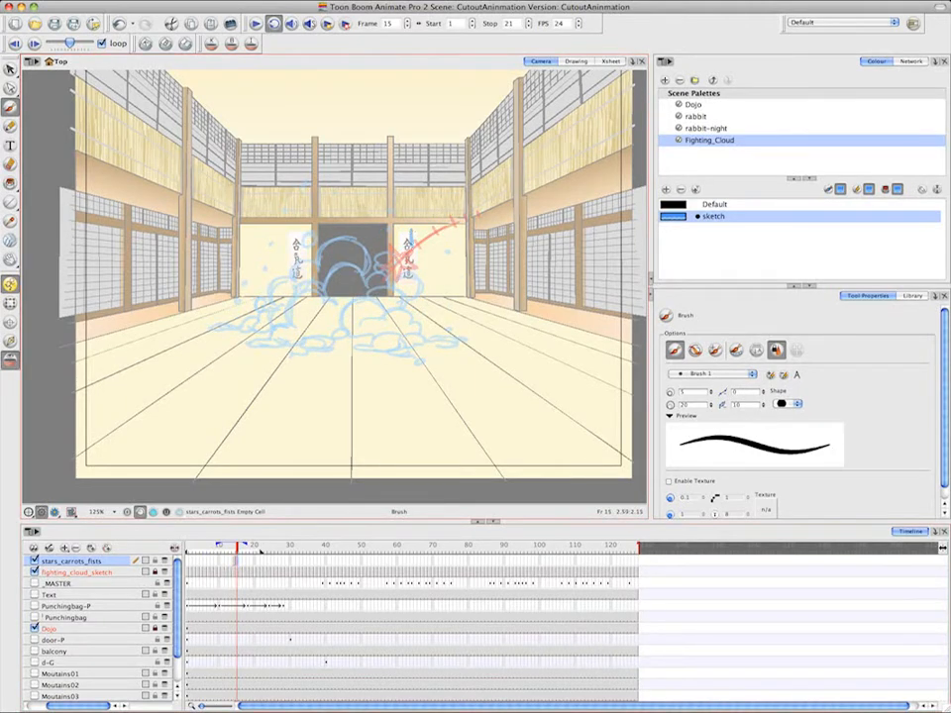
drag(412, 231, 440, 254)
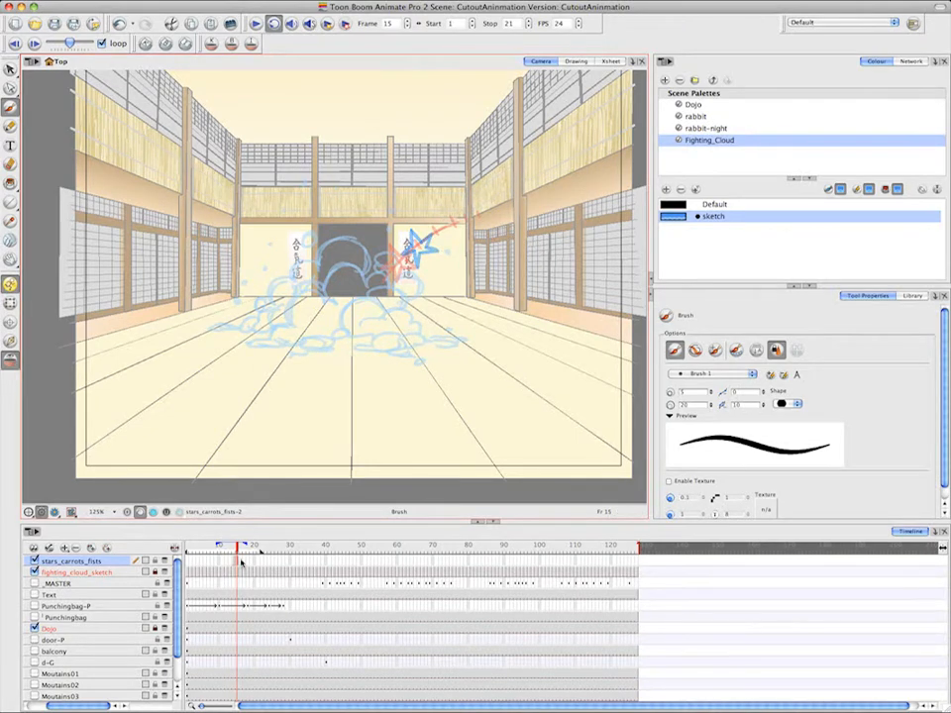
key(period)
drag(428, 234, 436, 220)
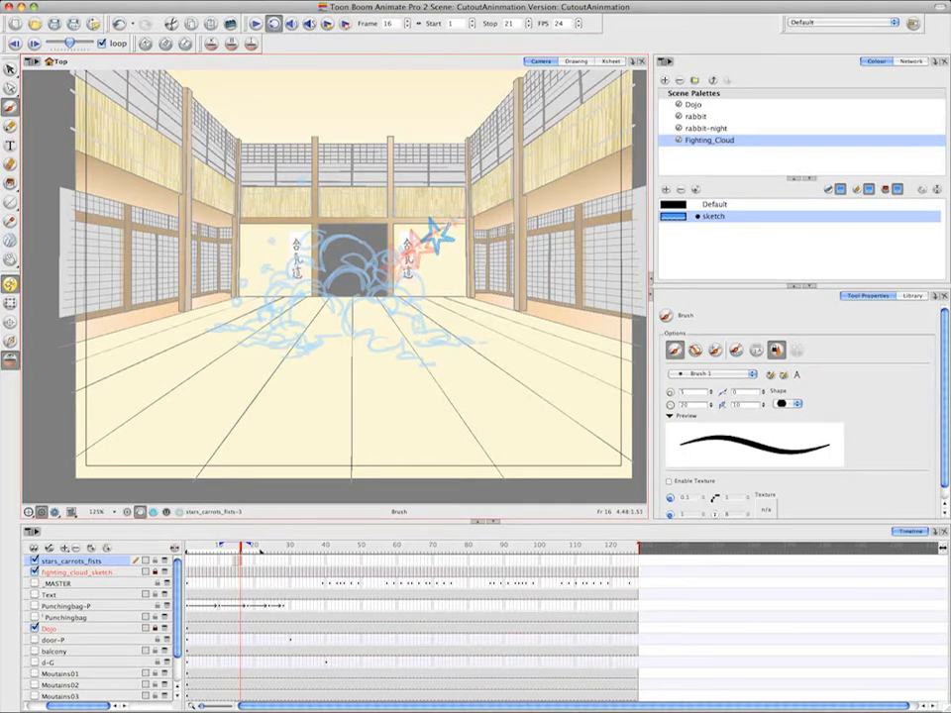
Continue the star's flight up and right along the path on frames 17, 18 and 19, shrinking it toward the end
key(period)
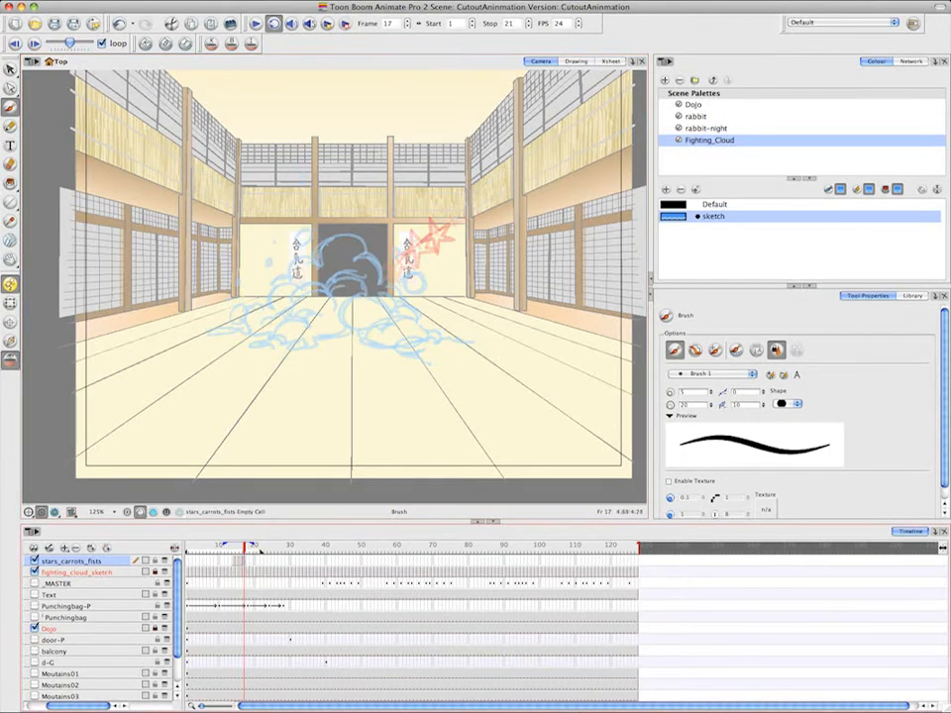
drag(451, 217, 458, 219)
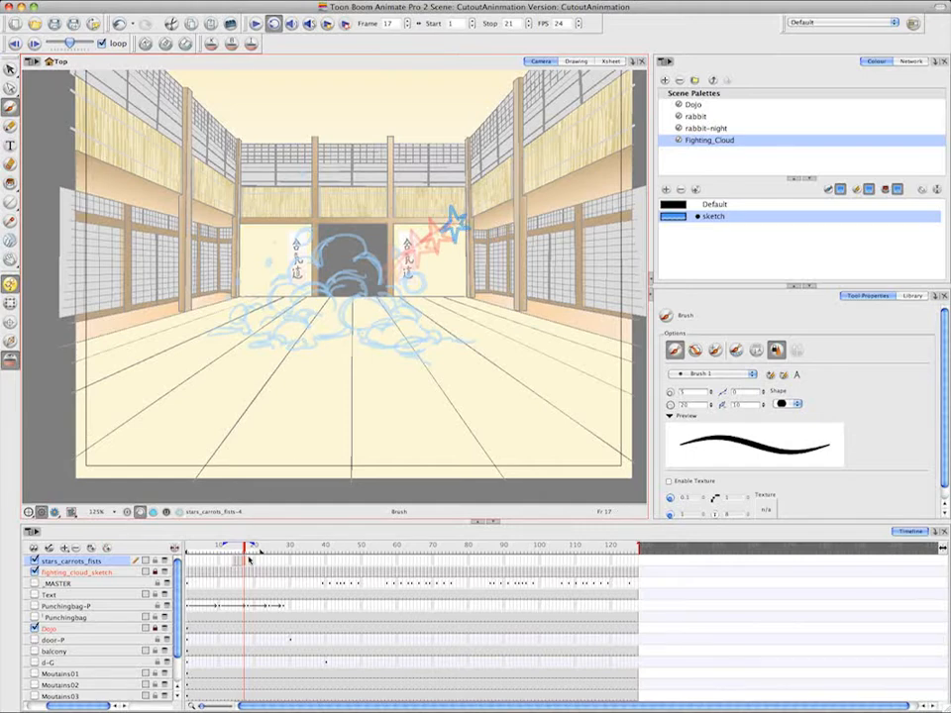
key(period)
drag(466, 215, 468, 218)
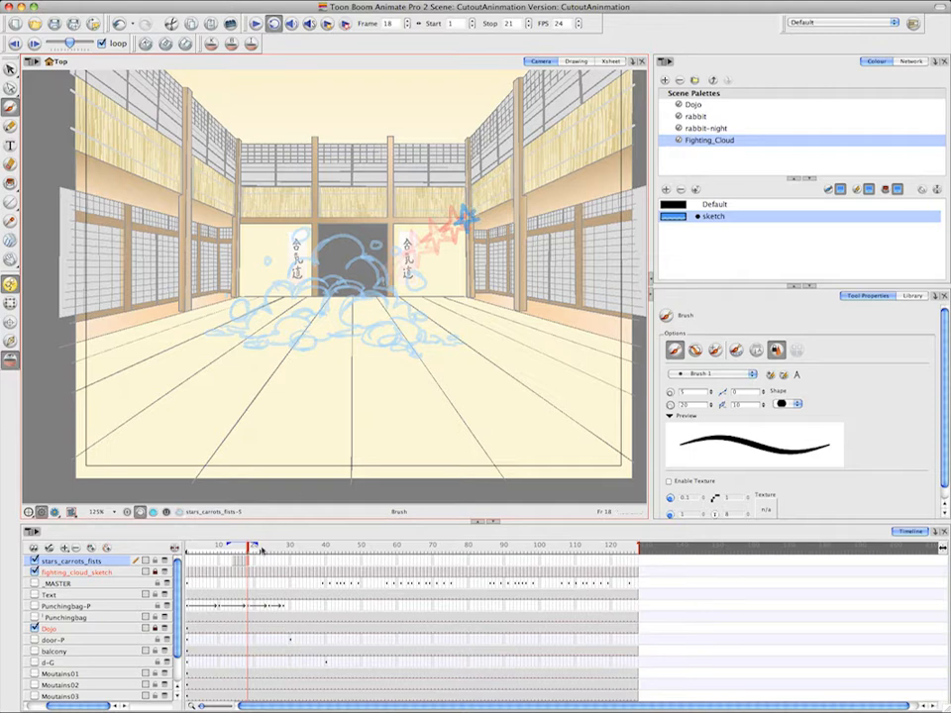
key(period)
drag(474, 205, 475, 211)
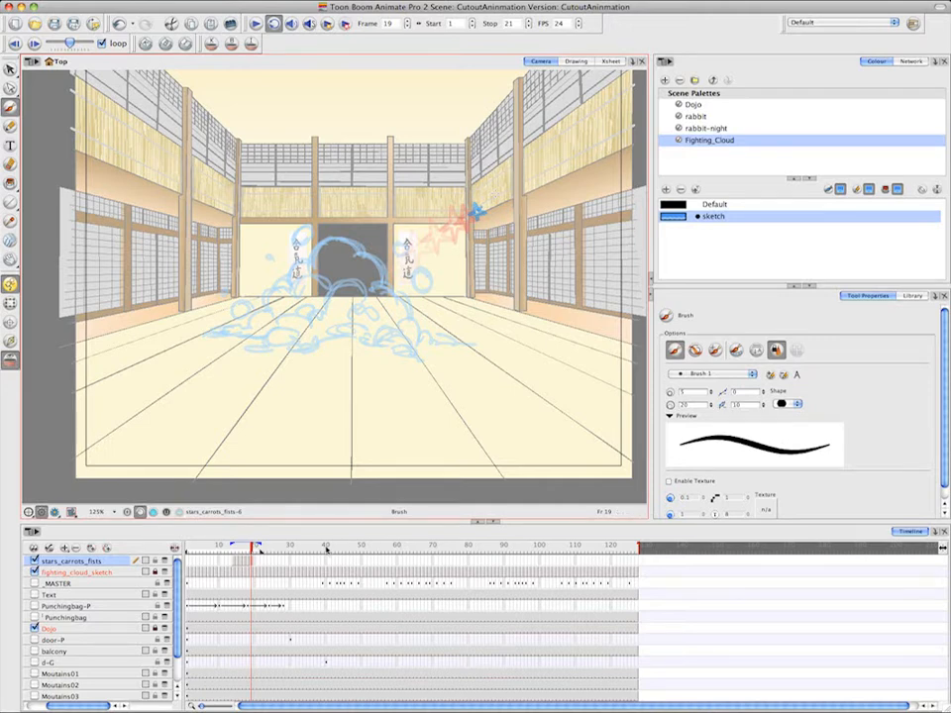
On frame 31, sketch an arched flight path from the cloud to the left wall, with spacing ticks and the first carrot near the cloud
click(295, 562)
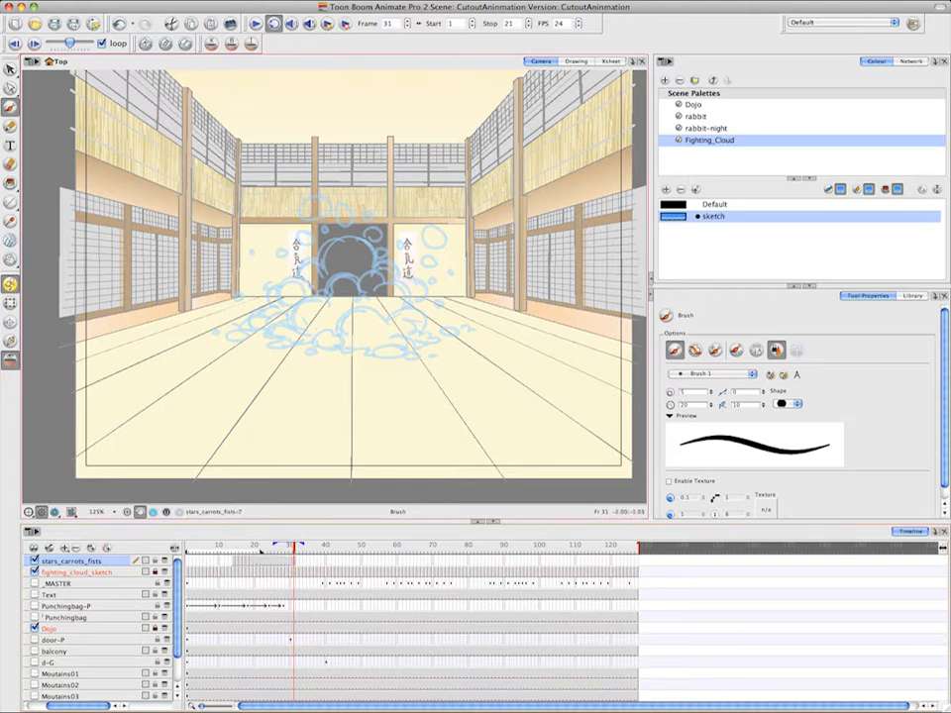
drag(315, 292, 72, 285)
mouse_move(315, 294)
mouse_down()
mouse_move(193, 234)
mouse_move(117, 246)
mouse_move(83, 264)
mouse_move(57, 297)
mouse_up()
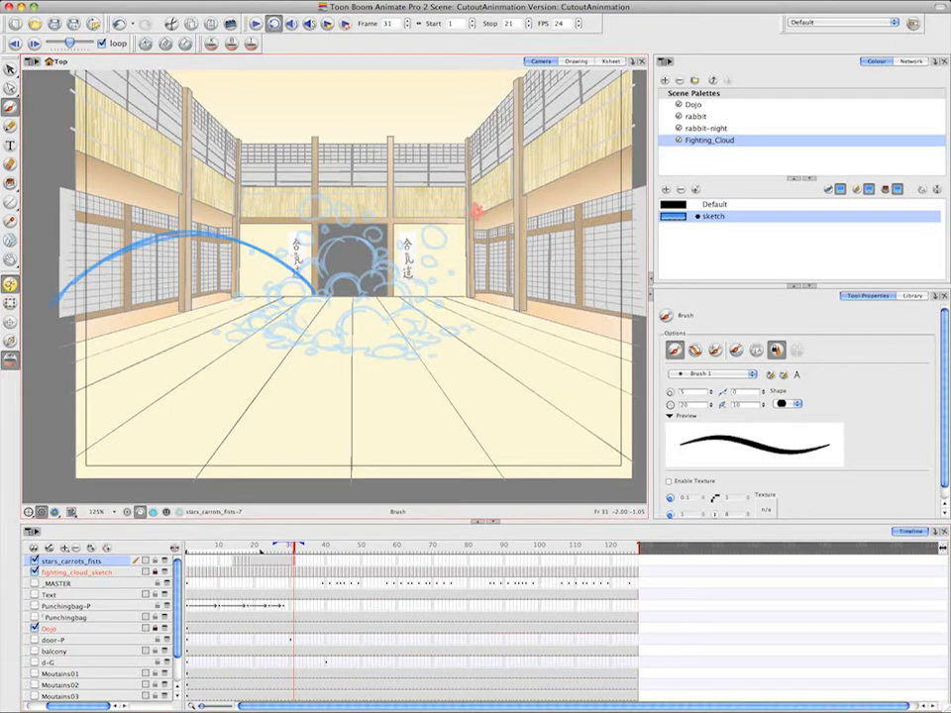
drag(250, 232, 246, 254)
drag(191, 215, 189, 252)
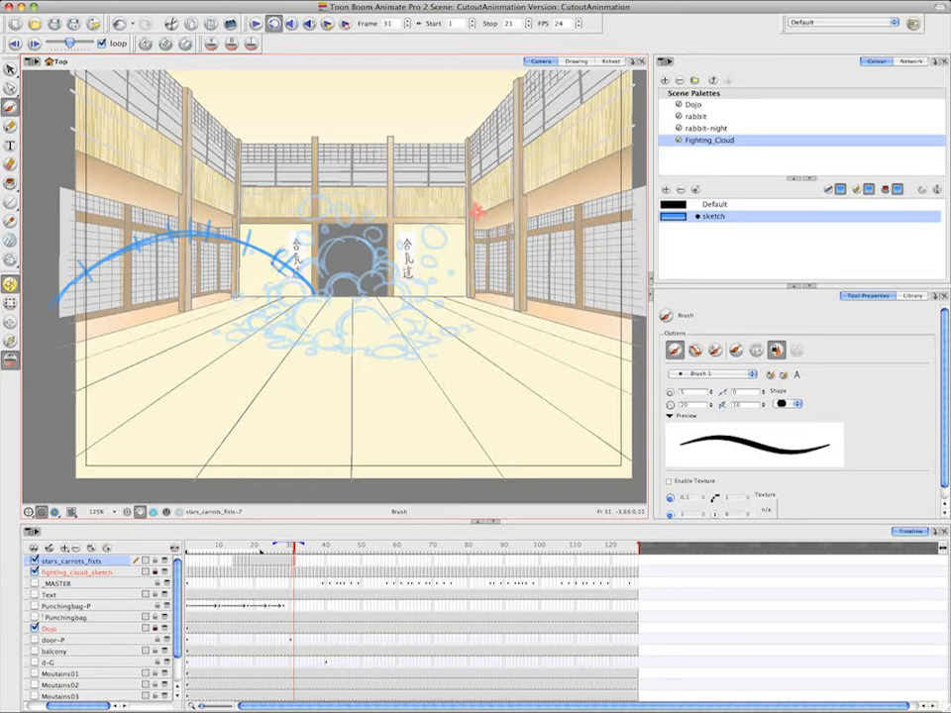
mouse_move(272, 266)
mouse_down()
mouse_move(300, 286)
mouse_move(268, 235)
mouse_move(281, 253)
mouse_up()
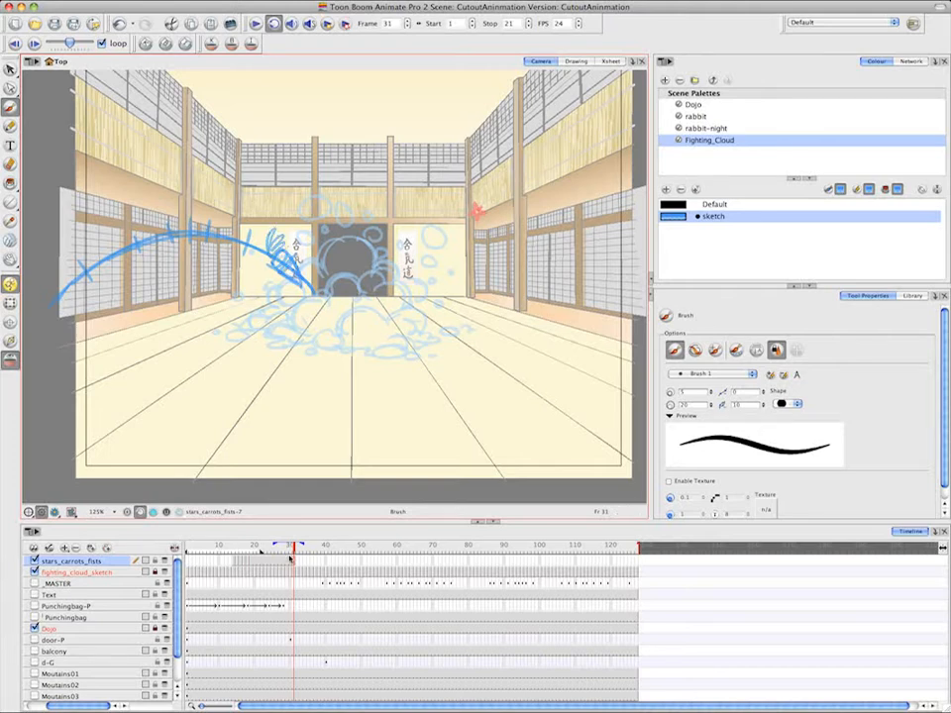
Clear the stars_carrots_fists layer's held cells from frame 20 to frame 30, between the last star and the first carrot
drag(291, 563, 262, 554)
key(Delete)
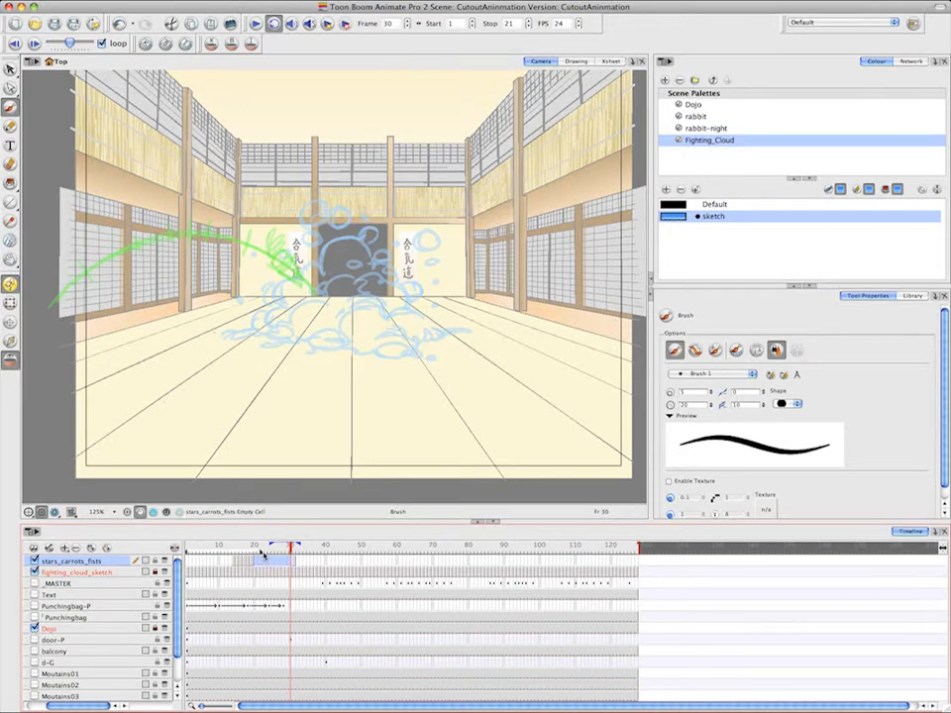
click(296, 564)
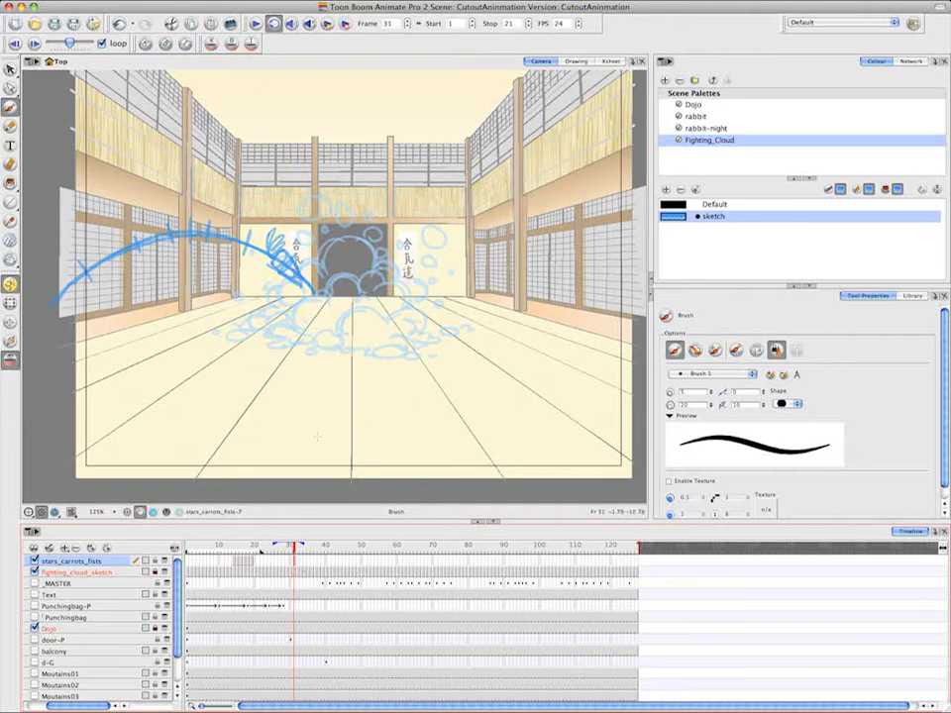
Sketch the rotating carrot along its arc on frame 34 at the peak, frame 37 on the descent and frame 39 at the left edge
click(303, 564)
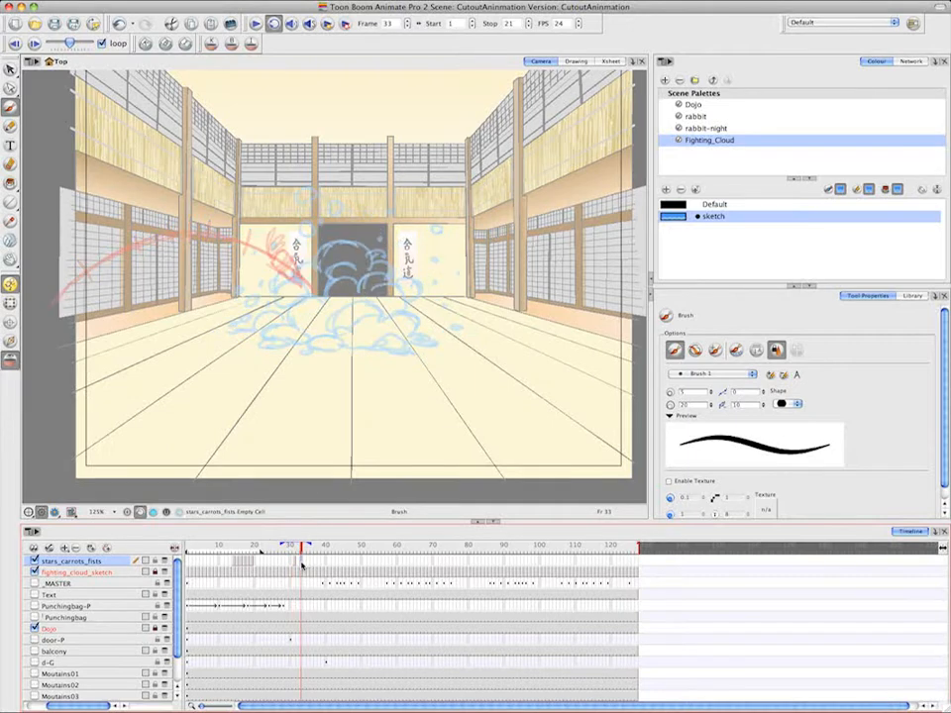
click(305, 564)
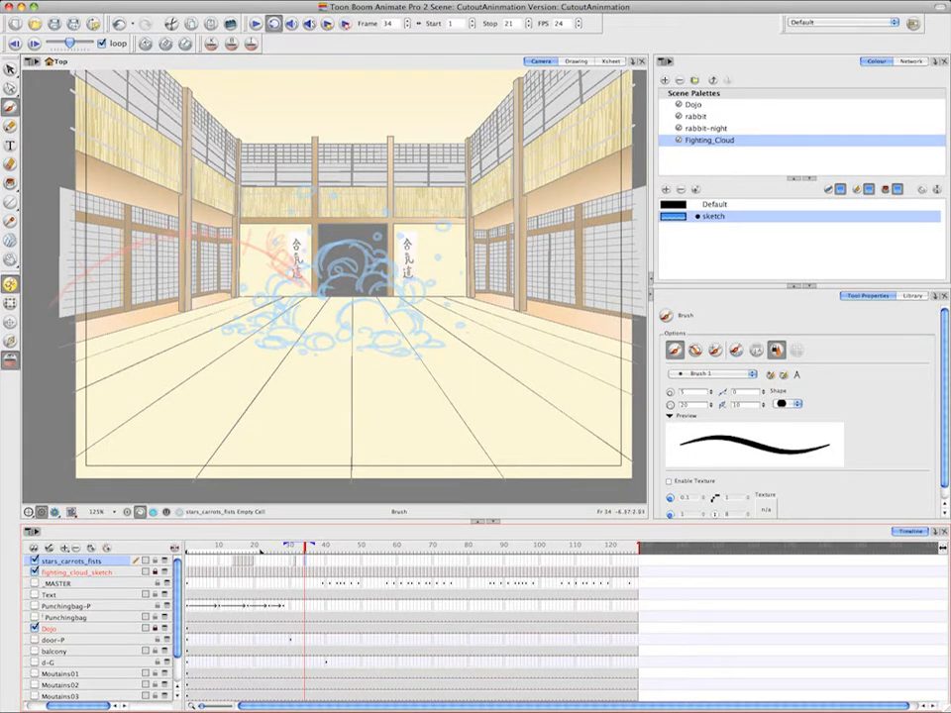
mouse_move(189, 228)
mouse_down()
mouse_move(186, 247)
mouse_move(208, 207)
mouse_move(188, 245)
mouse_move(180, 246)
mouse_move(191, 219)
mouse_move(161, 243)
mouse_move(176, 246)
mouse_move(182, 232)
mouse_up()
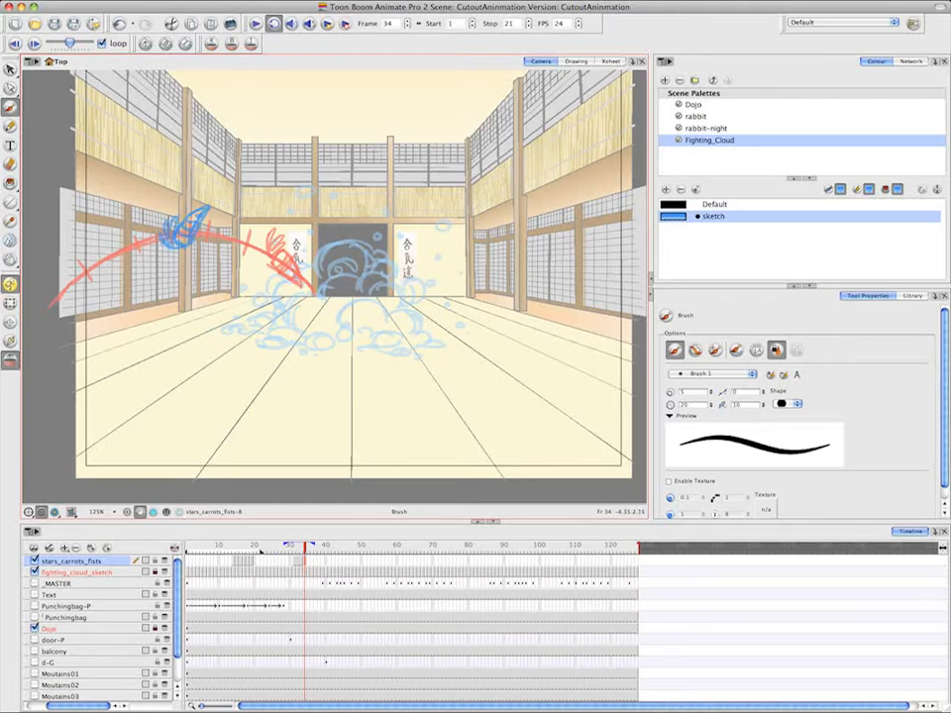
click(317, 562)
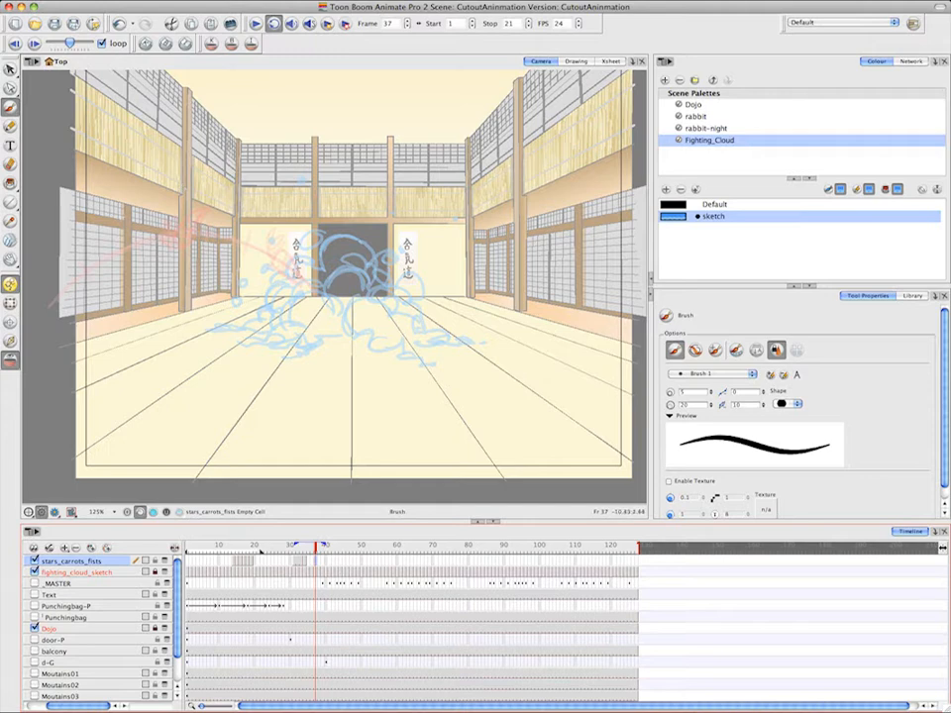
mouse_move(61, 266)
mouse_down()
mouse_move(99, 277)
mouse_move(99, 256)
mouse_move(61, 267)
mouse_move(130, 268)
mouse_move(102, 268)
mouse_up()
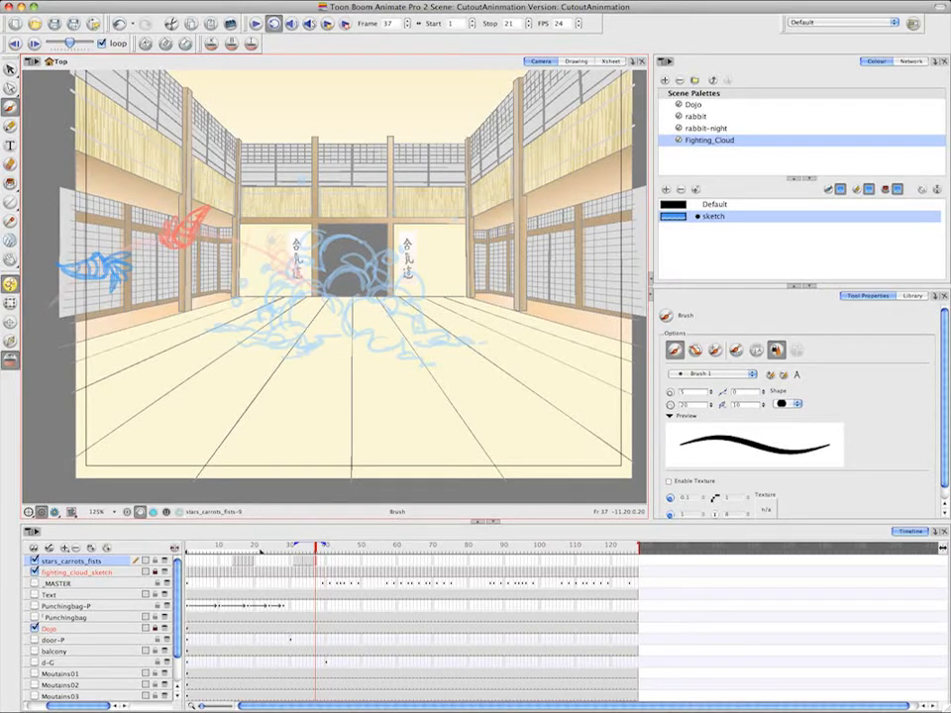
click(325, 563)
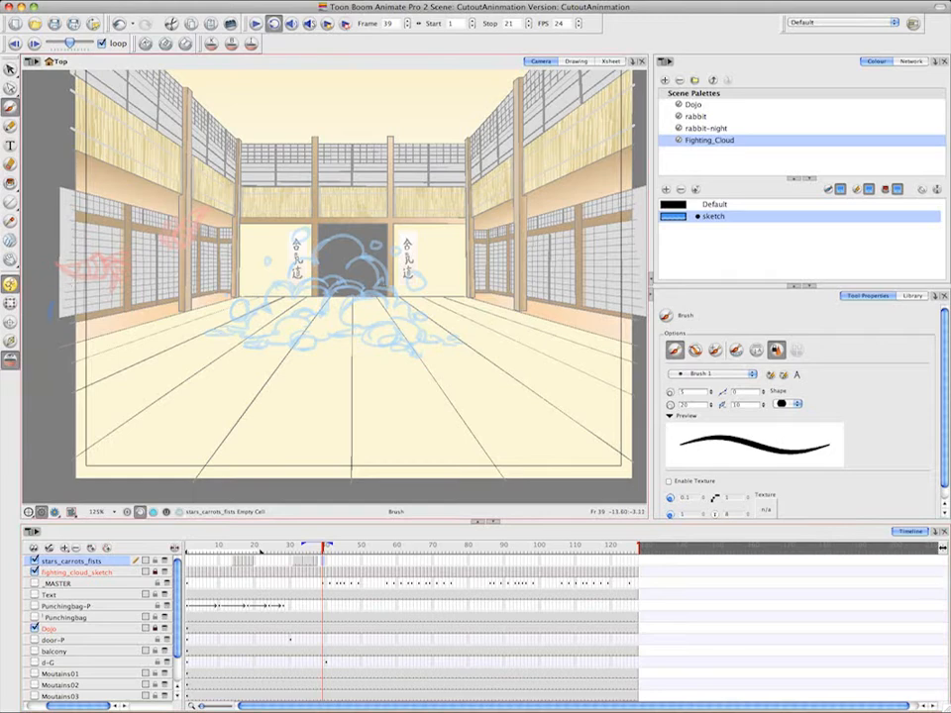
mouse_move(50, 320)
mouse_down()
mouse_move(90, 267)
mouse_move(77, 285)
mouse_move(108, 270)
mouse_move(66, 287)
mouse_move(54, 308)
mouse_up()
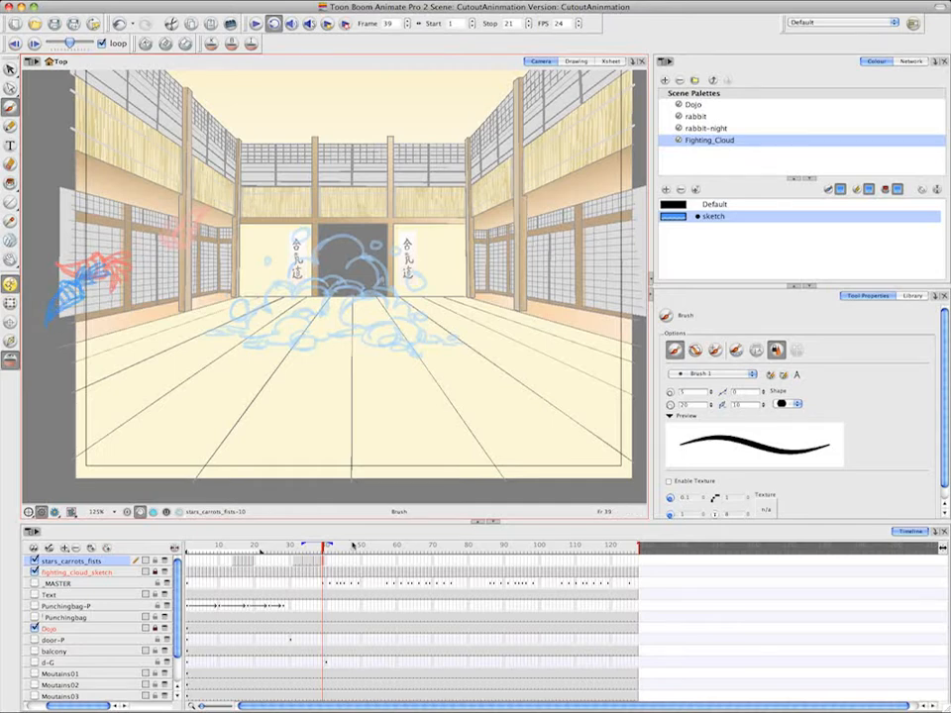
Create empty drawings on frames 32 and 33 of the stars_carrots_fists layer for the carrot in-betweens
click(300, 563)
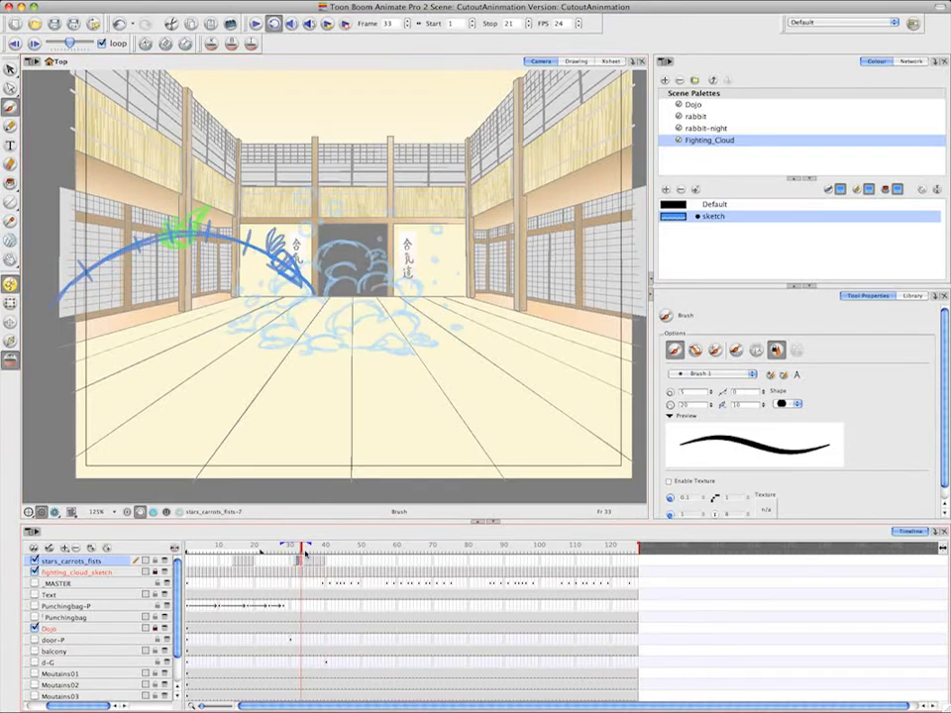
right_click(301, 562)
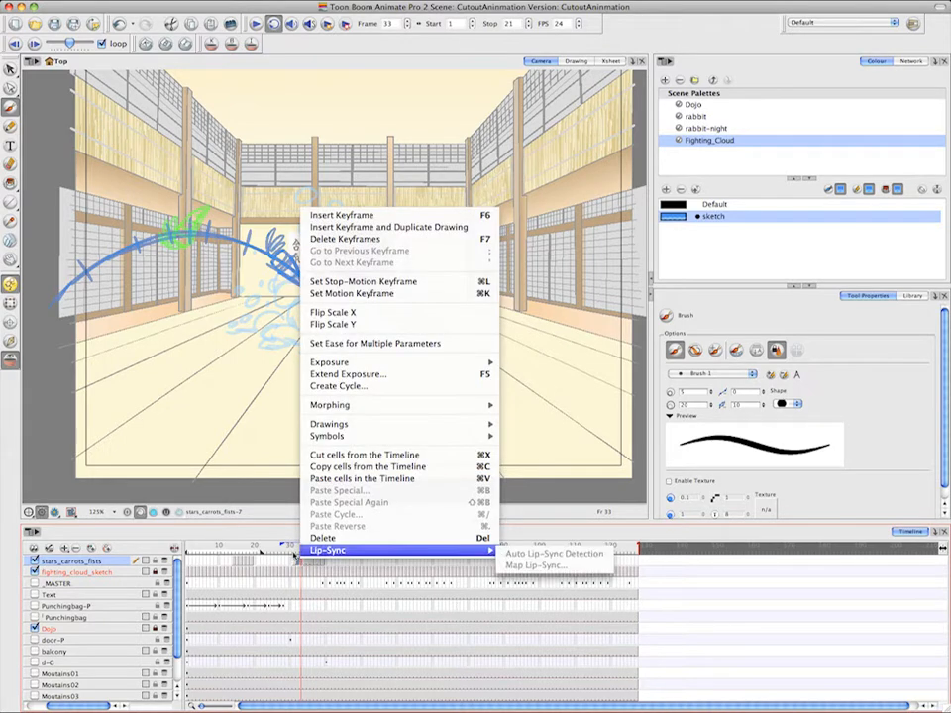
mouse_move(476, 424)
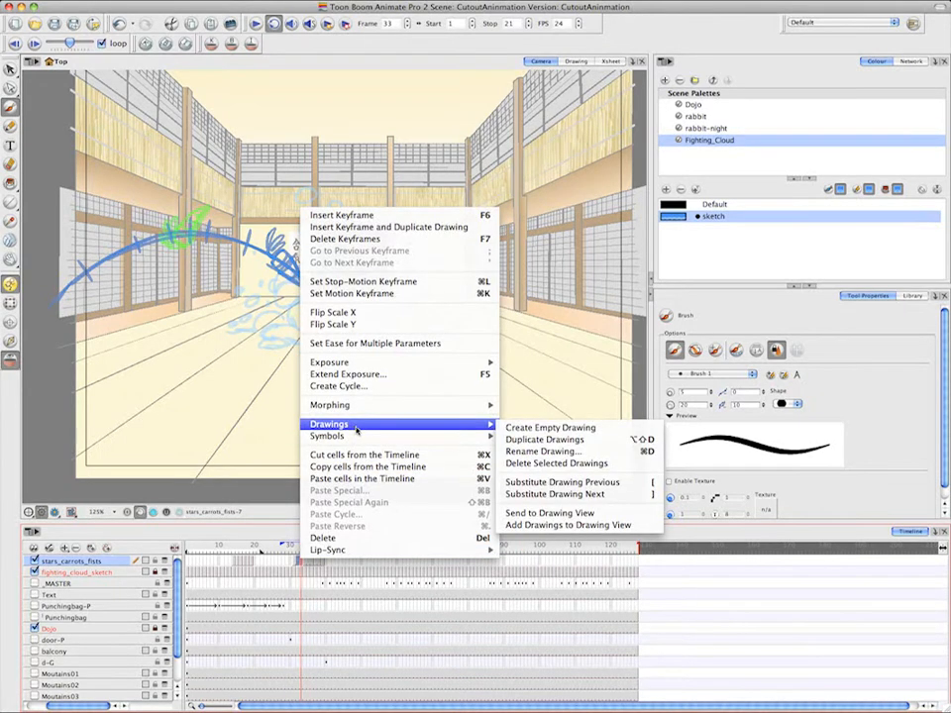
click(564, 433)
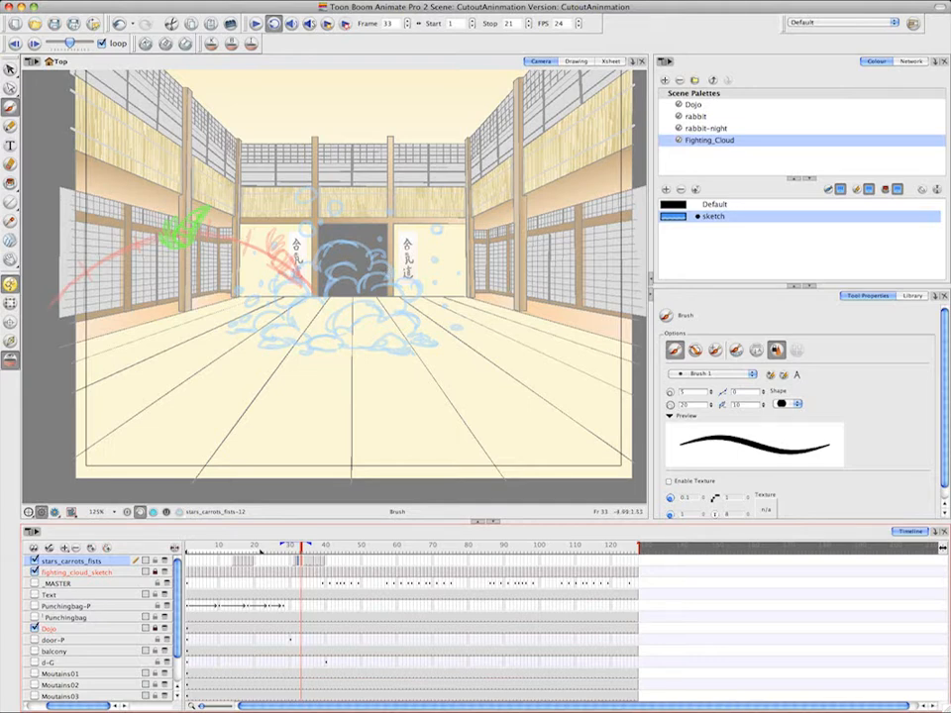
Sketch the in-between carrots on frames 32 and 33, following the arc between the first carrot and the one at its peak
key(comma)
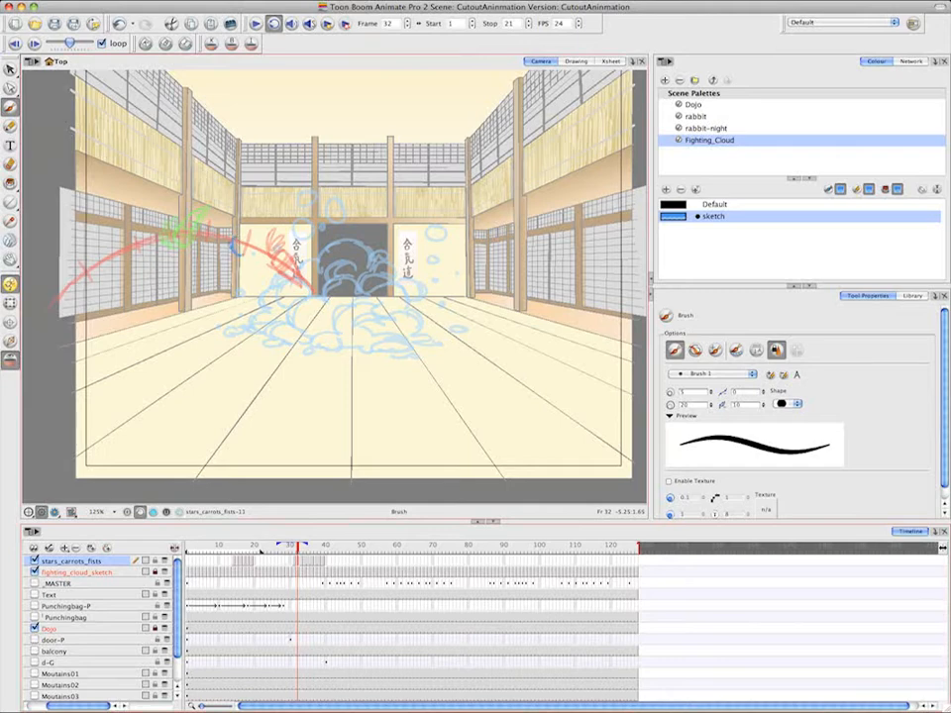
mouse_move(234, 240)
mouse_down()
mouse_move(264, 221)
mouse_move(277, 239)
mouse_move(242, 254)
mouse_move(252, 249)
mouse_move(246, 228)
mouse_move(232, 233)
mouse_up()
click(10, 164)
click(10, 105)
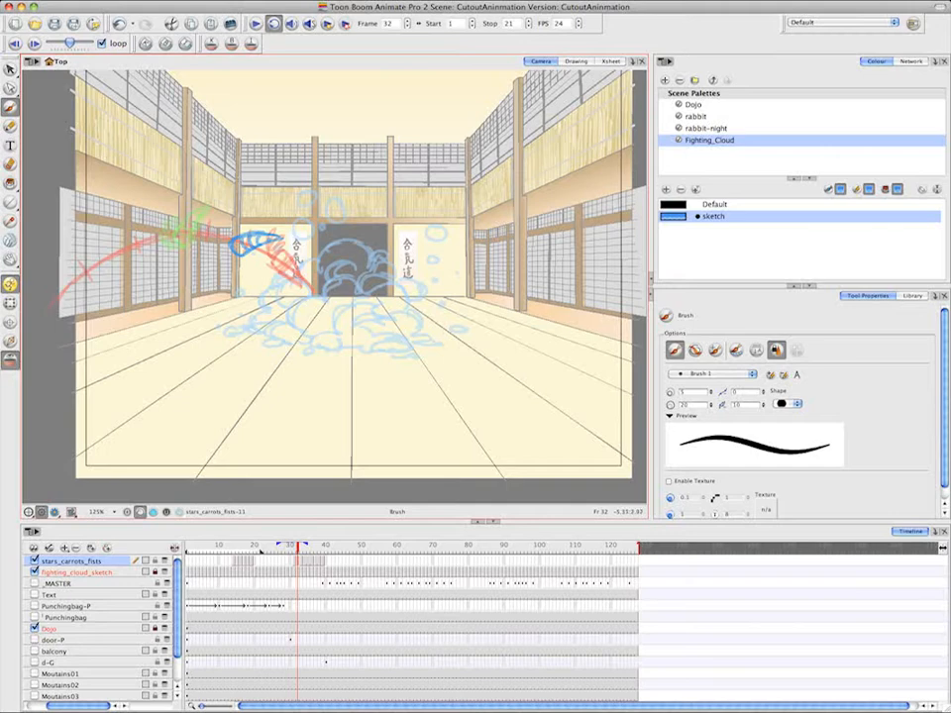
mouse_move(232, 246)
mouse_down()
mouse_move(219, 256)
mouse_move(219, 232)
mouse_move(233, 254)
mouse_up()
key(period)
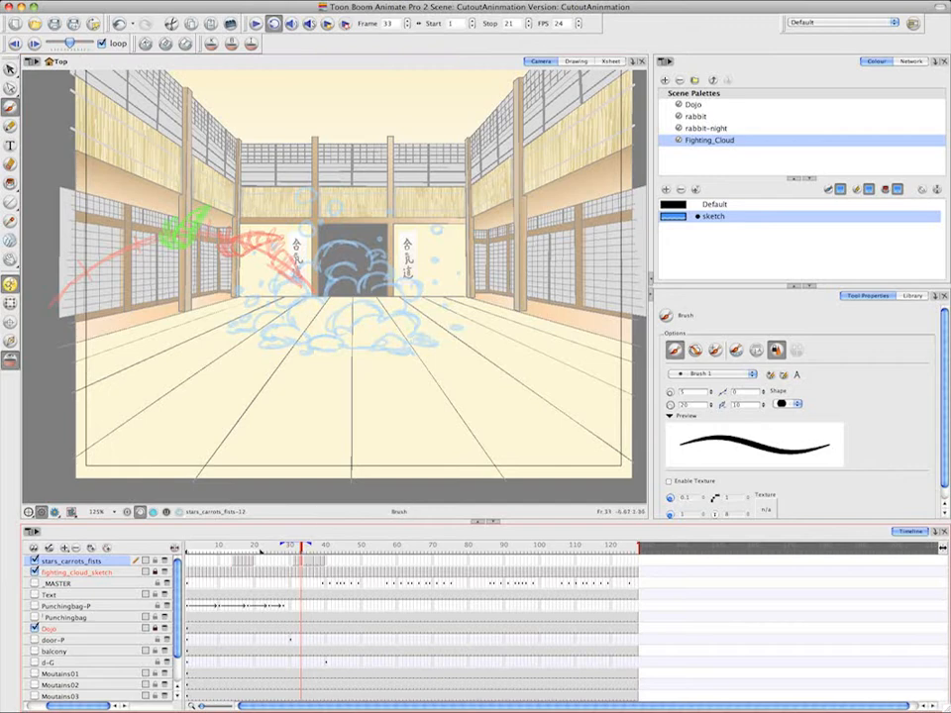
mouse_move(202, 241)
mouse_down()
mouse_move(218, 254)
mouse_move(233, 219)
mouse_move(243, 218)
mouse_move(198, 253)
mouse_move(203, 230)
mouse_up()
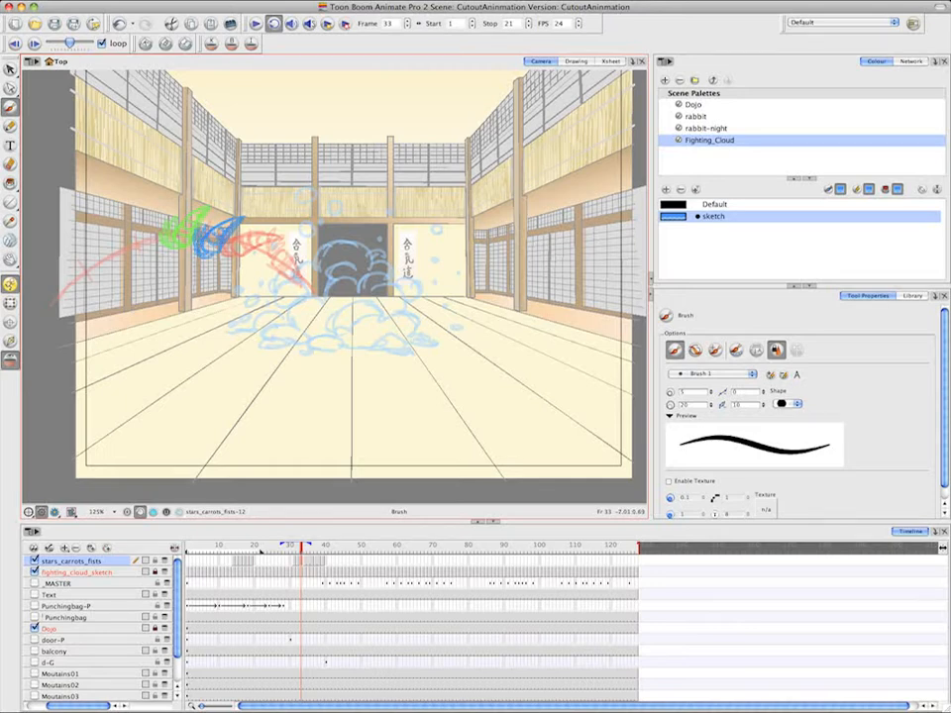
Create an empty drawing on frame 35 of the stars_carrots_fists layer for the carrot's descent, and return to frame 34
click(311, 563)
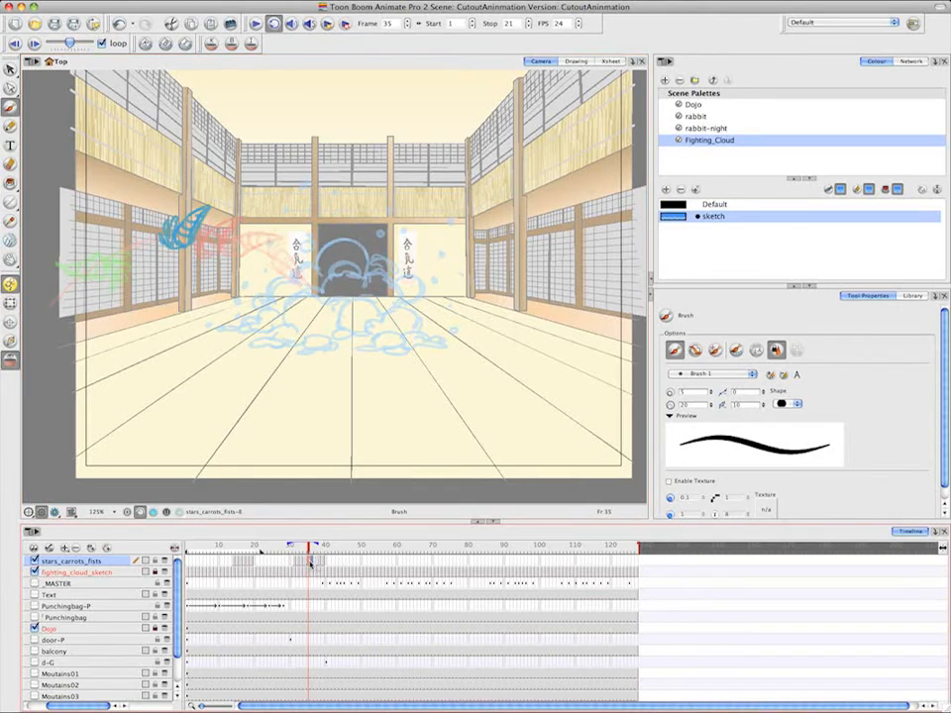
right_click(311, 563)
mouse_move(475, 427)
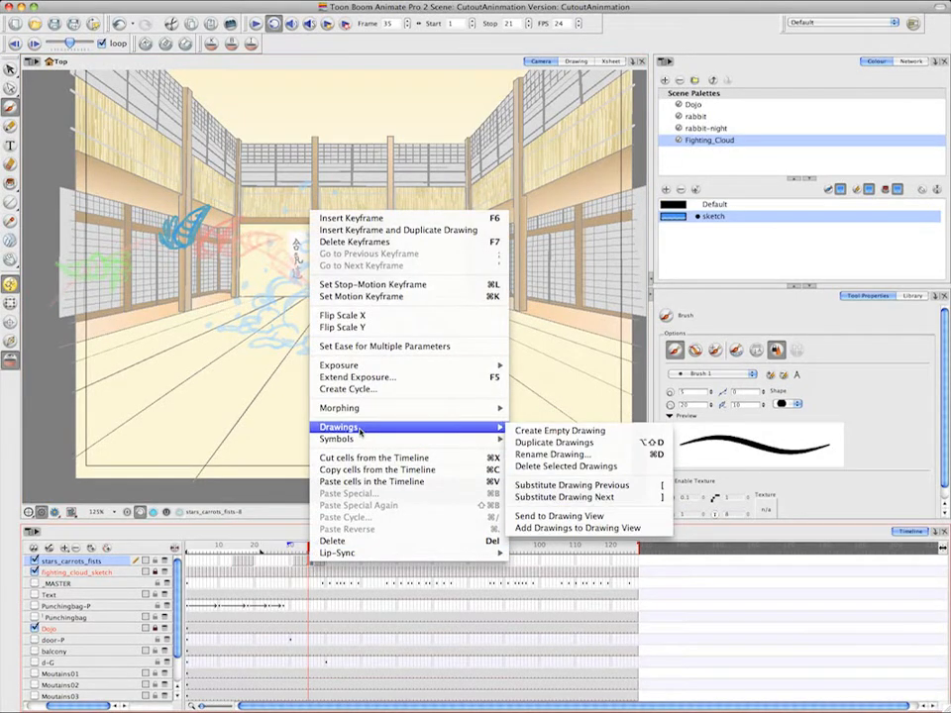
click(575, 433)
key(comma)
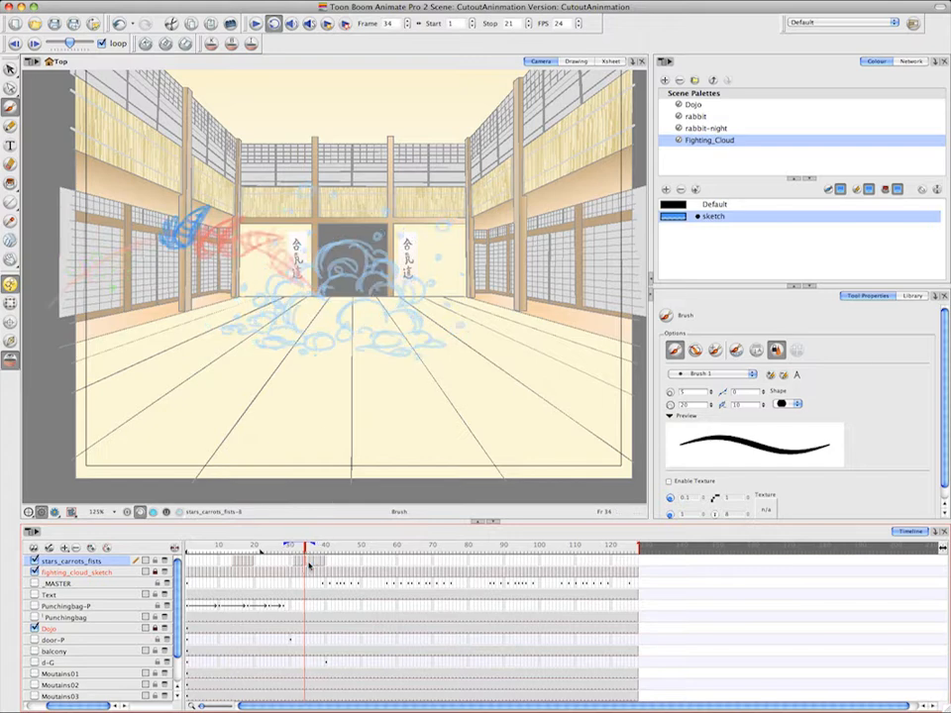
Sketch the descending in-between carrots on frames 35 and 36, following the arc from the peak toward the frame 37 carrot
key(period)
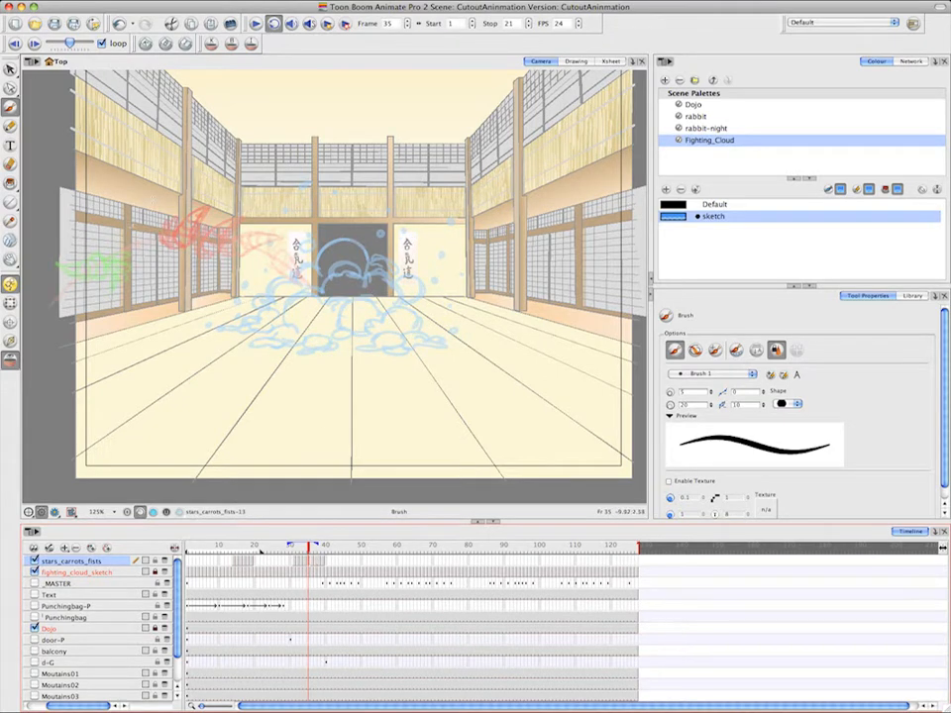
drag(129, 220, 142, 246)
mouse_move(137, 203)
mouse_down()
mouse_move(139, 245)
mouse_move(155, 233)
mouse_move(157, 244)
mouse_move(140, 244)
mouse_move(156, 240)
mouse_move(149, 233)
mouse_up()
click(315, 564)
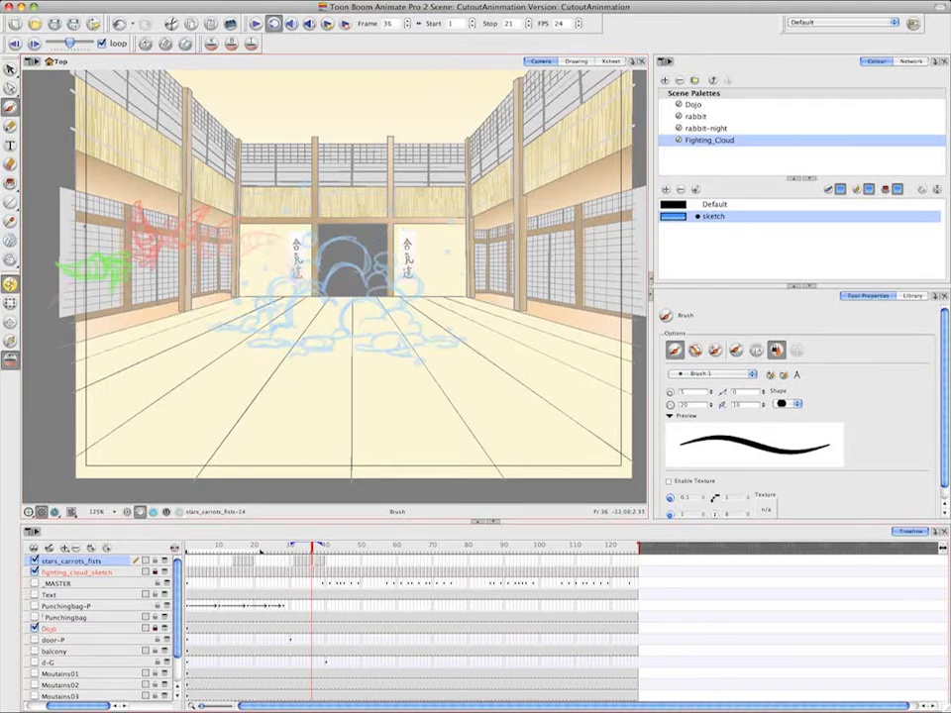
drag(85, 226, 128, 237)
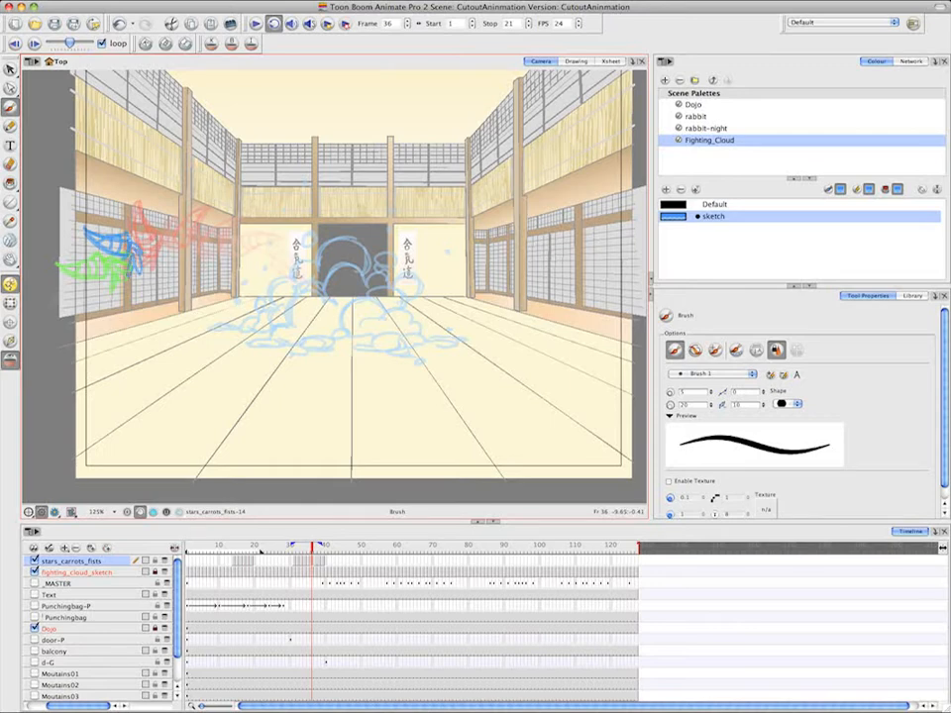
Create an empty drawing on frame 38 of the stars_carrots_fists layer and sketch the in-between carrot between frames 37 and 39
click(316, 564)
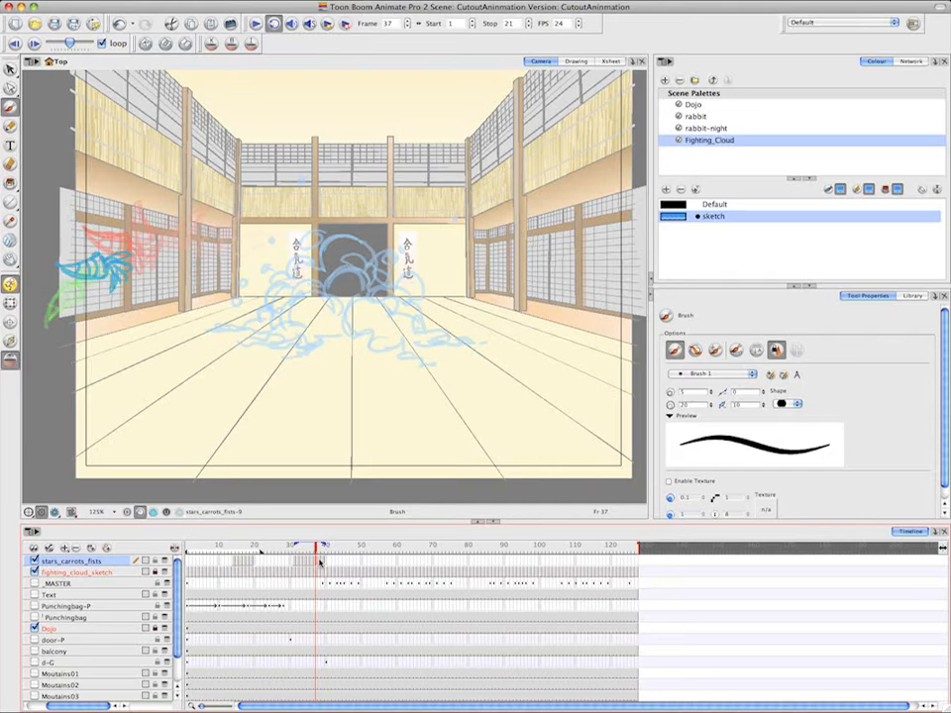
click(318, 560)
right_click(321, 565)
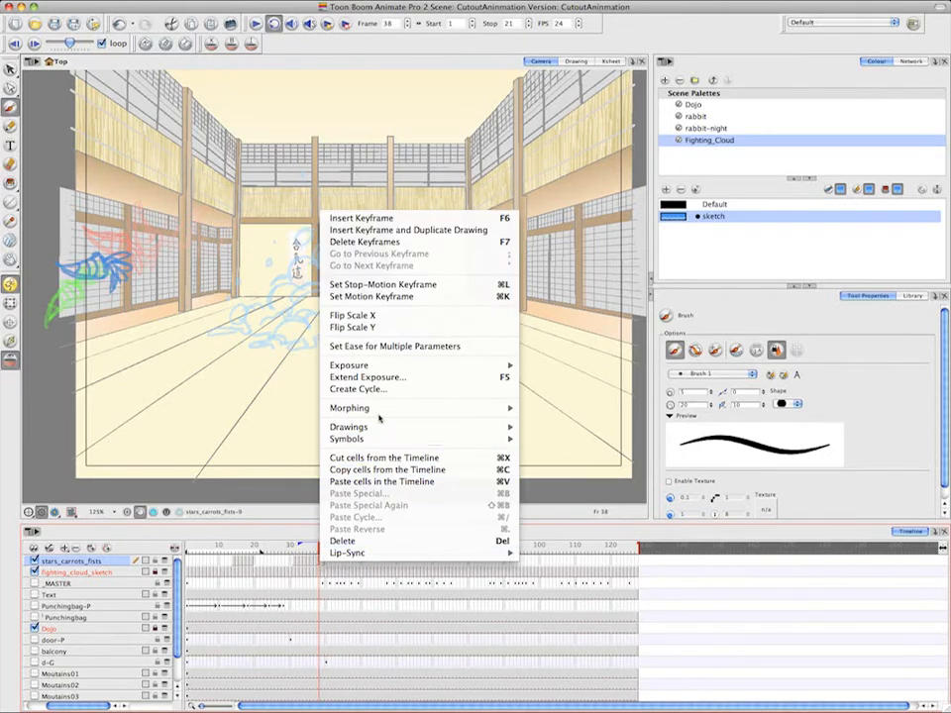
mouse_move(436, 427)
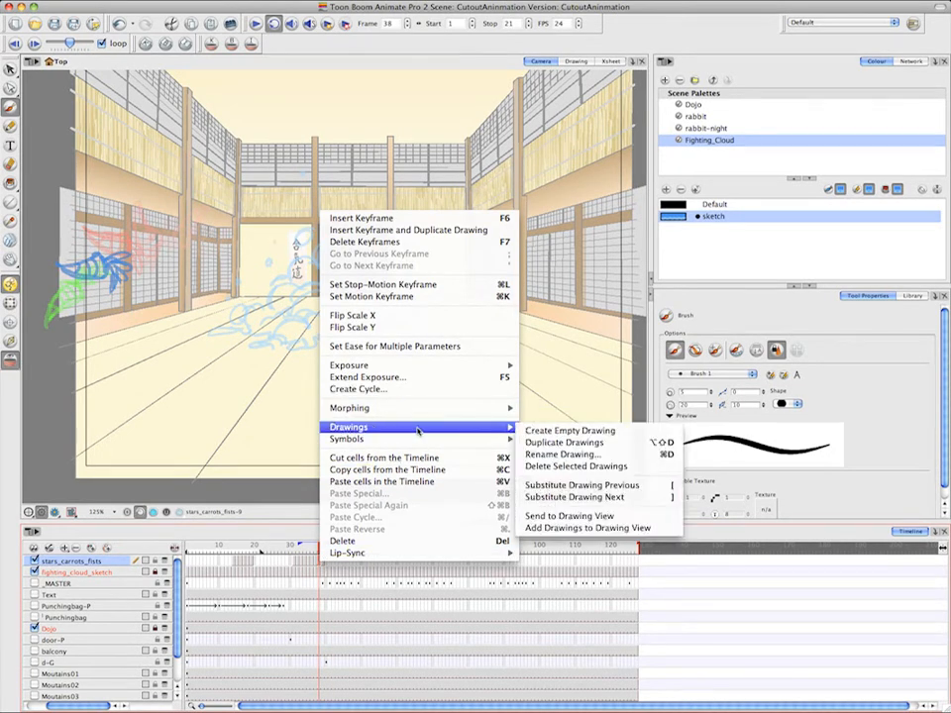
click(560, 430)
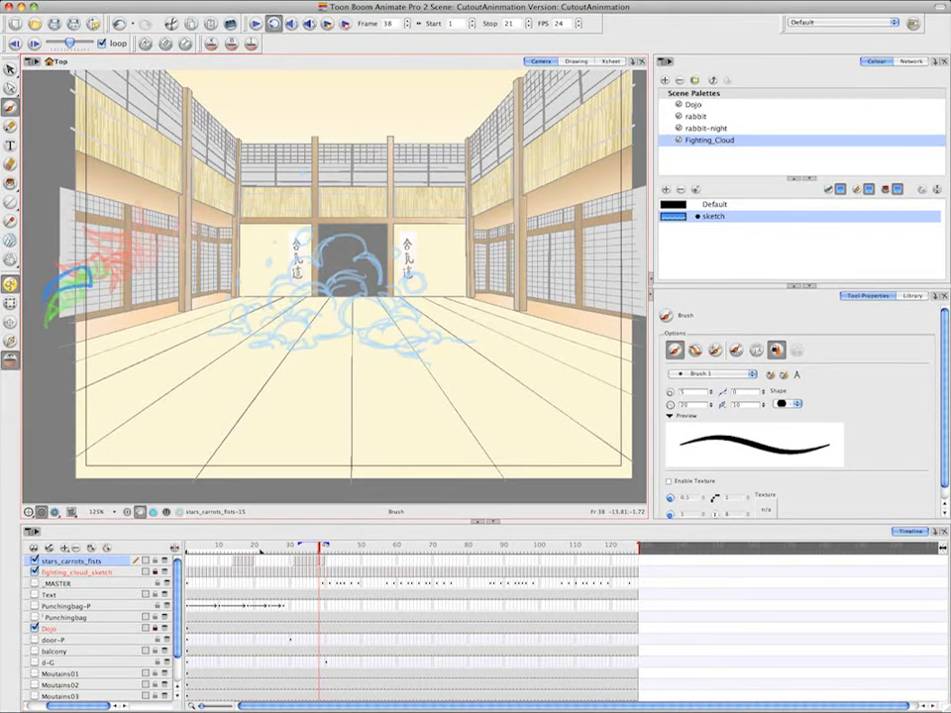
mouse_move(92, 267)
mouse_down()
mouse_move(124, 272)
mouse_move(54, 293)
mouse_up()
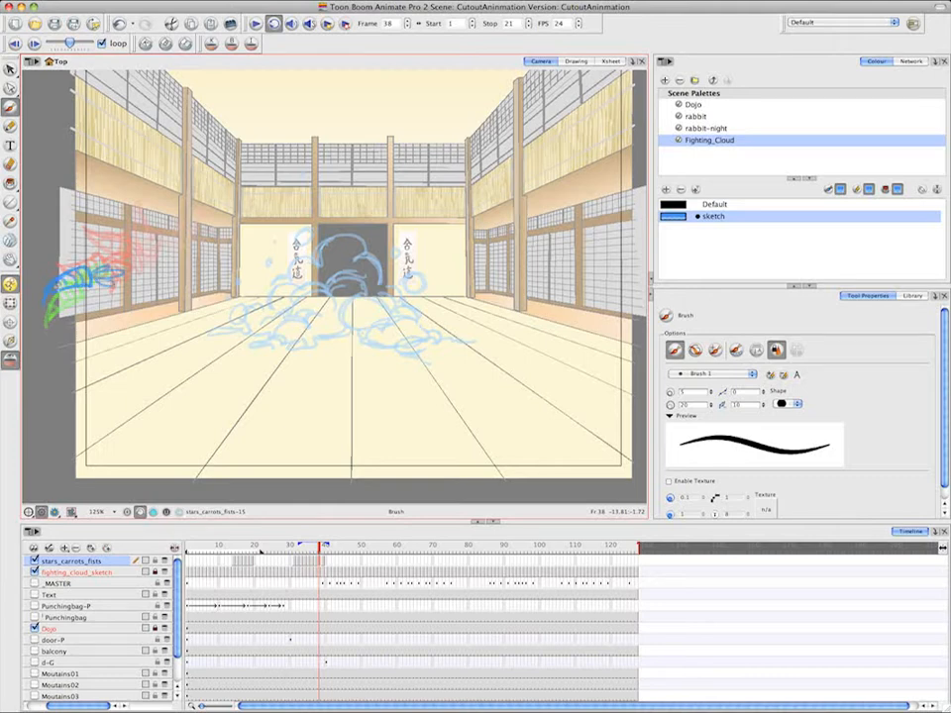
Draw a motion arc rising up and left out of the cloud on frame 45, and clear the carrot's extended exposure from frames 40 to 44
click(327, 563)
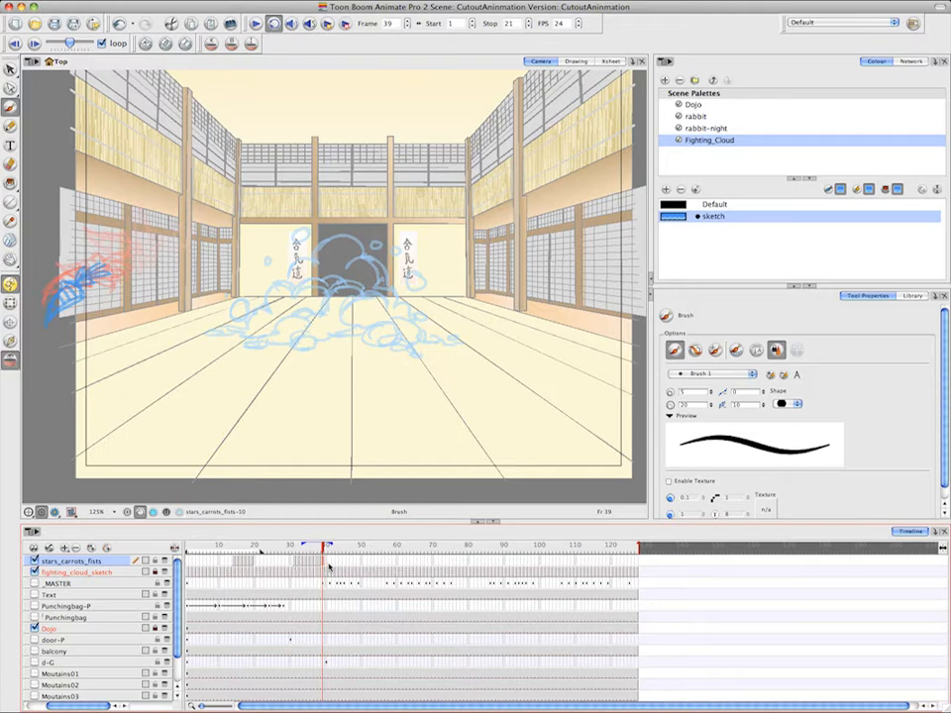
click(327, 564)
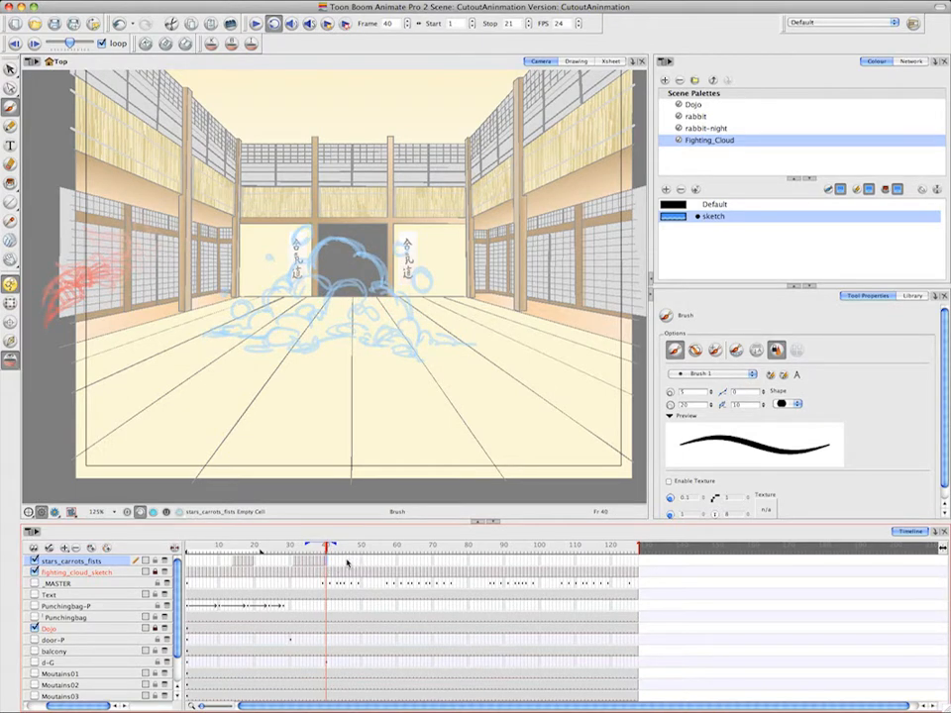
click(347, 564)
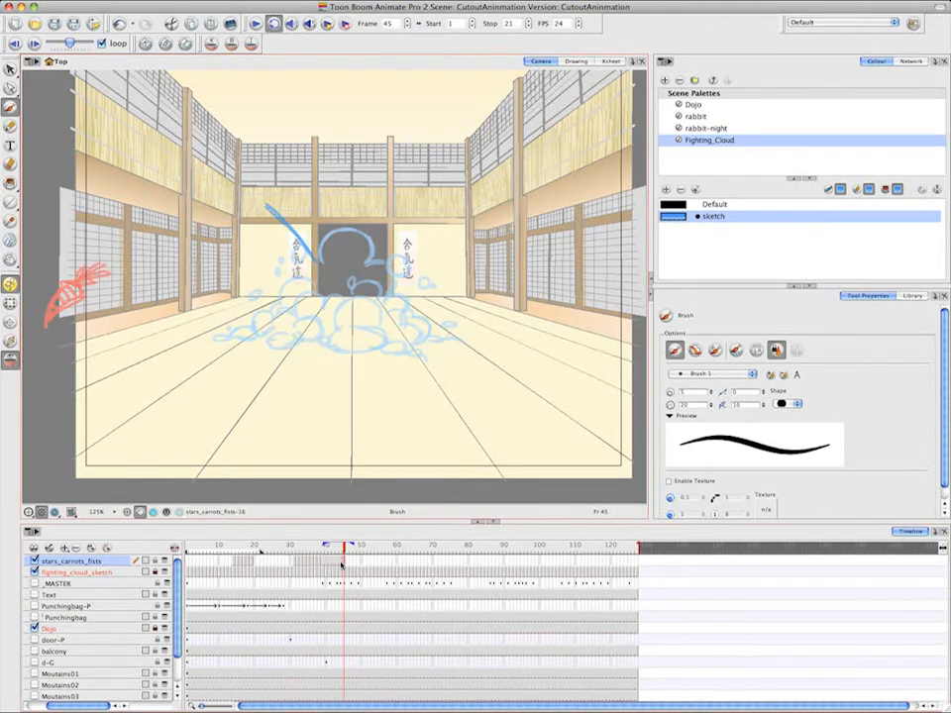
drag(341, 562, 327, 562)
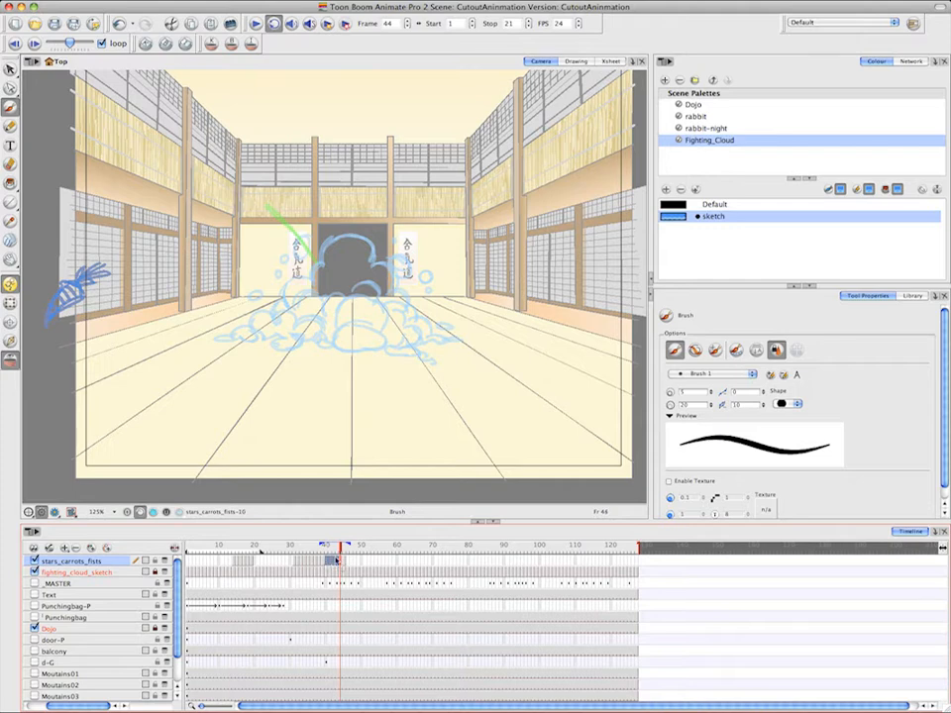
Add spacing marks to the arc and sketch a star flying up along it on frames 45 to 49, ending with a small star
click(346, 561)
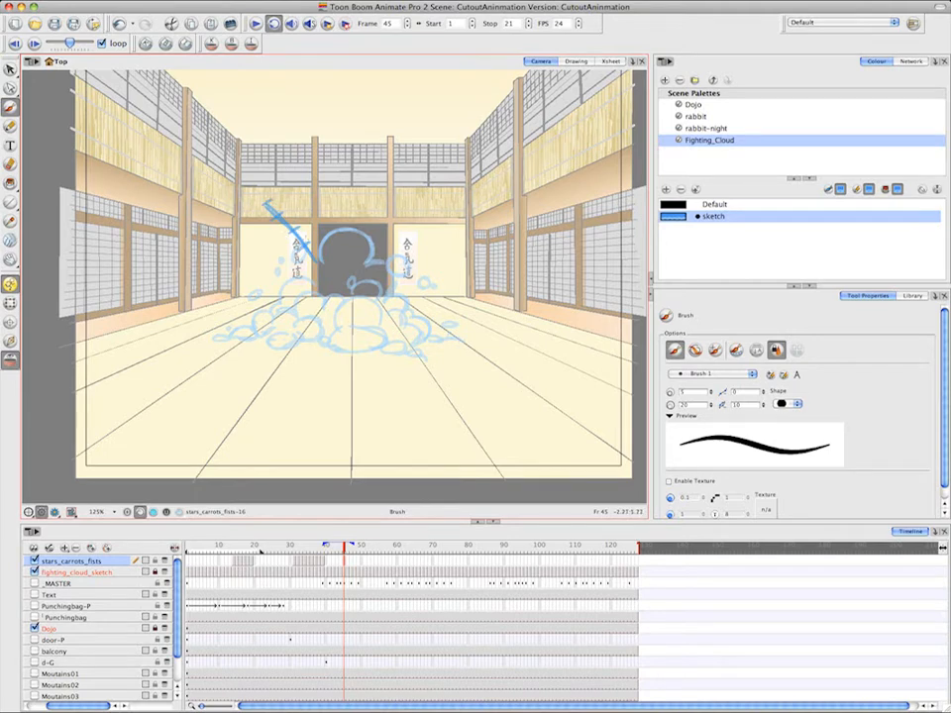
mouse_move(302, 241)
mouse_down()
mouse_move(310, 246)
mouse_move(286, 242)
mouse_move(299, 265)
mouse_move(321, 260)
mouse_move(310, 245)
mouse_up()
click(349, 561)
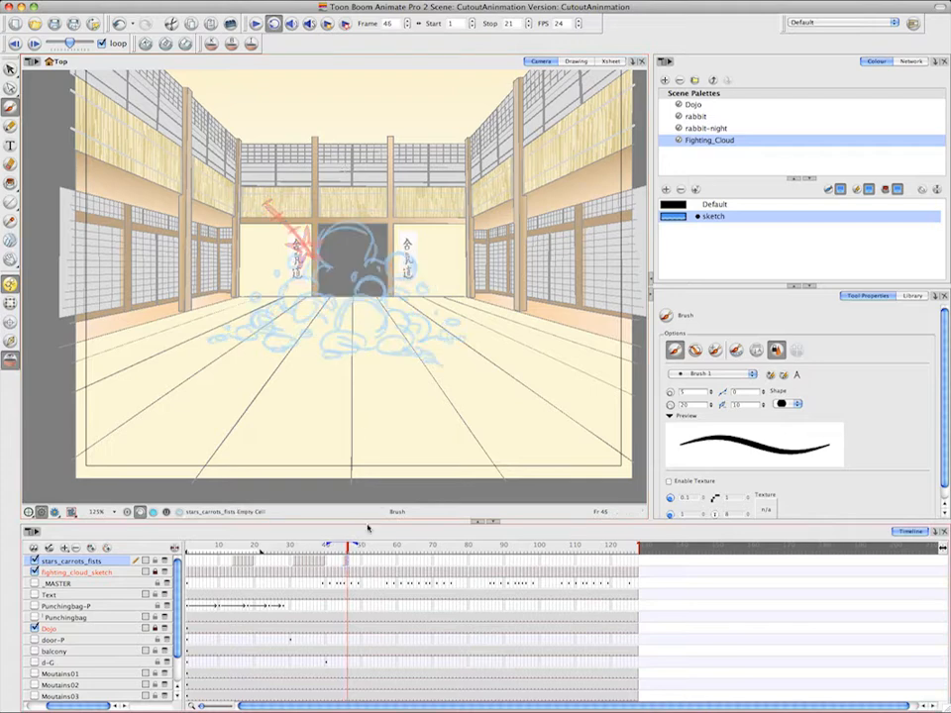
mouse_move(288, 226)
mouse_down()
mouse_move(298, 228)
mouse_move(285, 234)
mouse_move(292, 240)
mouse_move(309, 226)
mouse_move(260, 214)
mouse_move(295, 212)
mouse_up()
key(period)
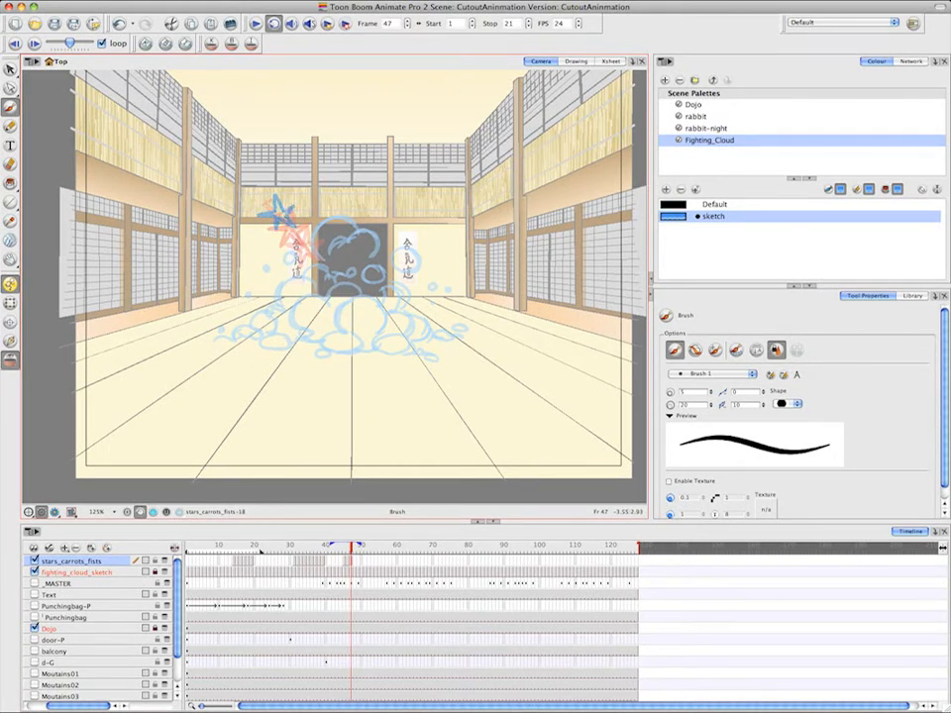
key(period)
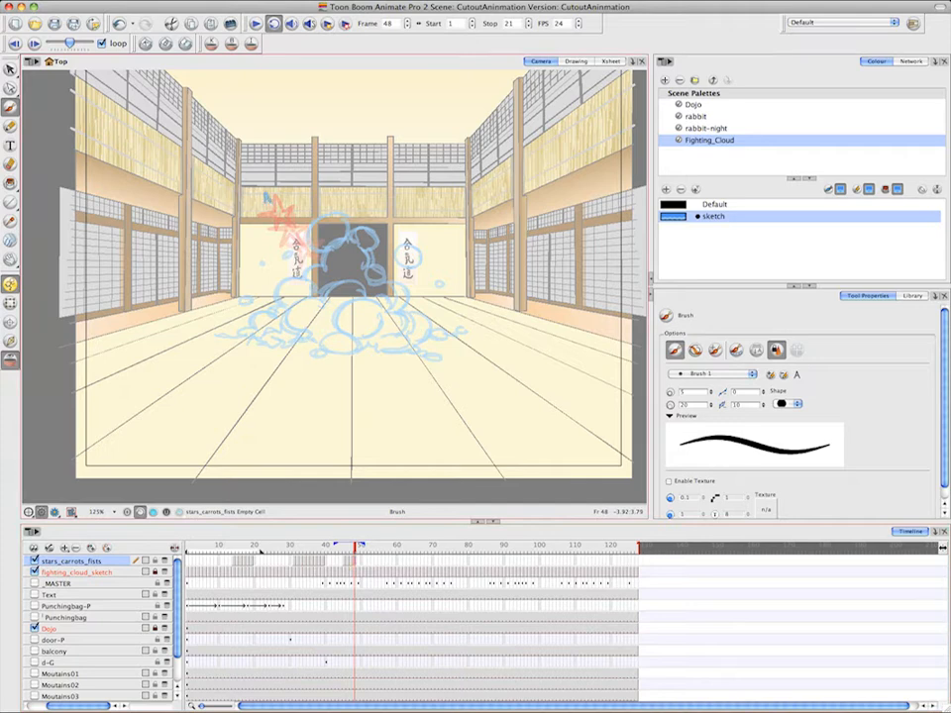
drag(266, 197, 263, 201)
key(period)
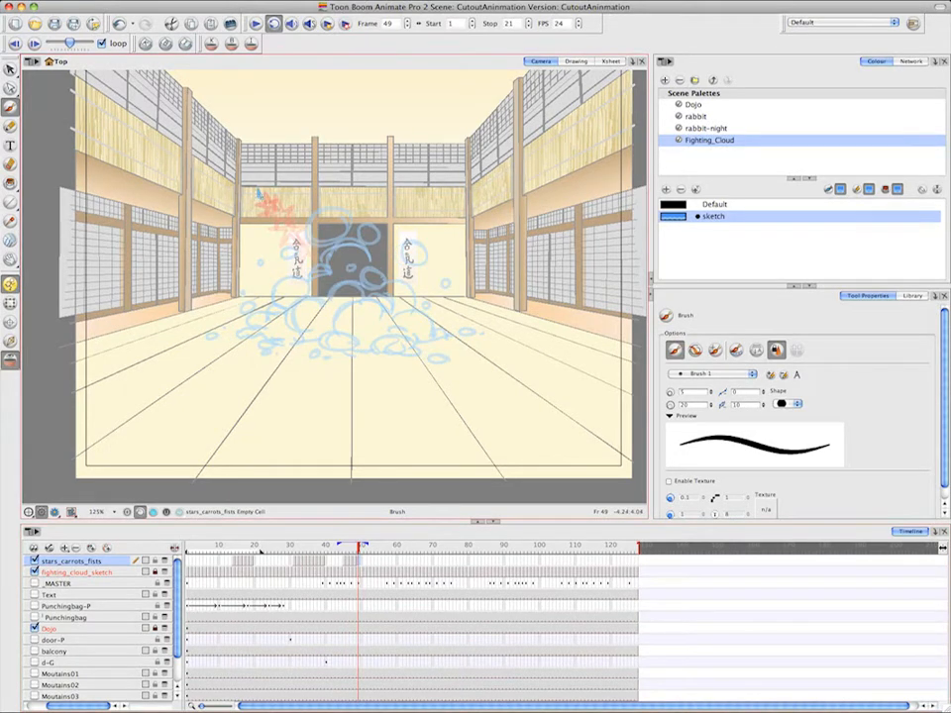
drag(258, 193, 256, 195)
Sketch a small fist at the cloud's right side on frame 69, and clear the star's extended exposure from frames 50 to 68
click(429, 562)
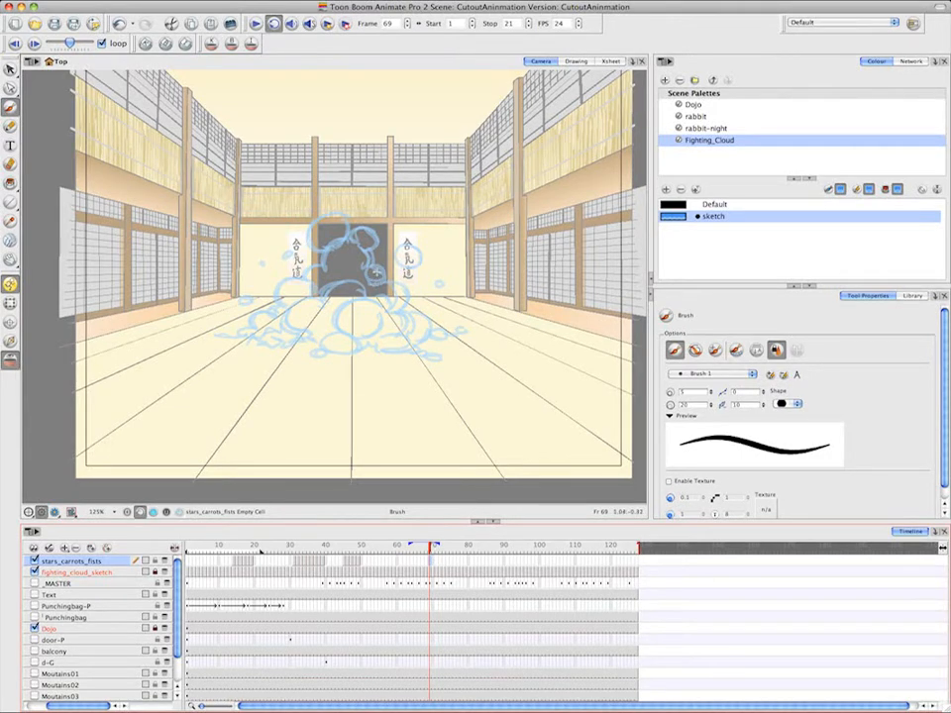
drag(379, 270, 370, 287)
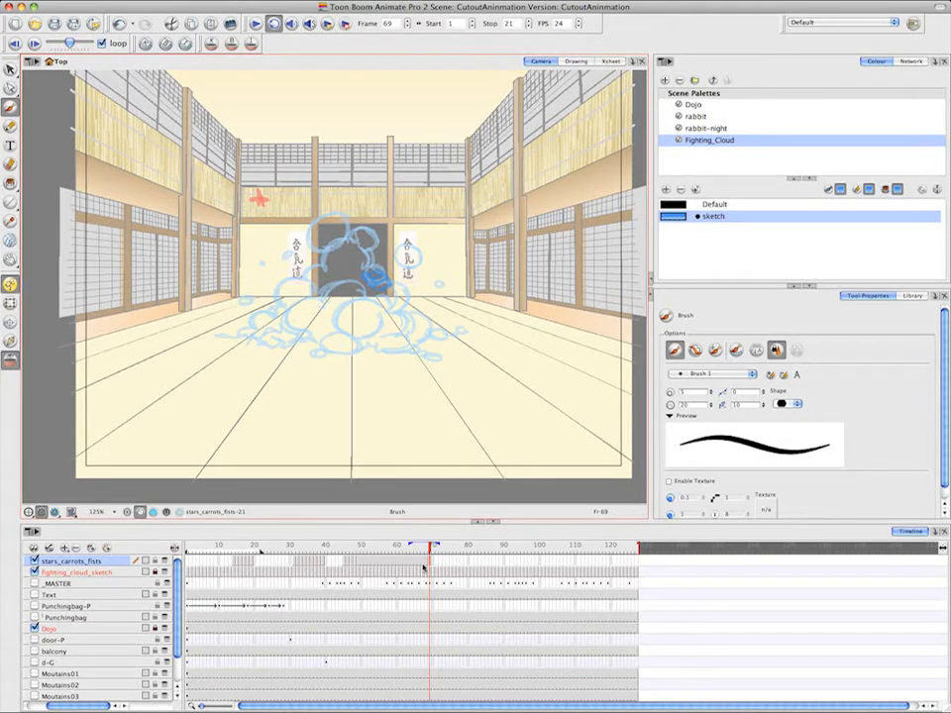
drag(427, 566, 363, 563)
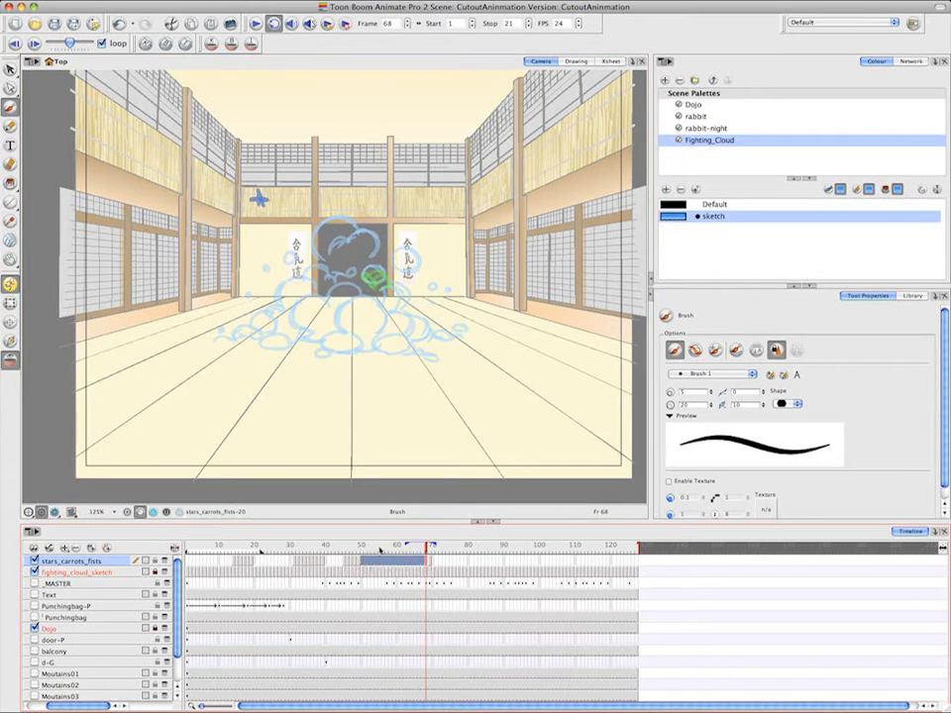
Sketch the fist punching farther out of the cloud, up and to the right, on frame 70
click(433, 562)
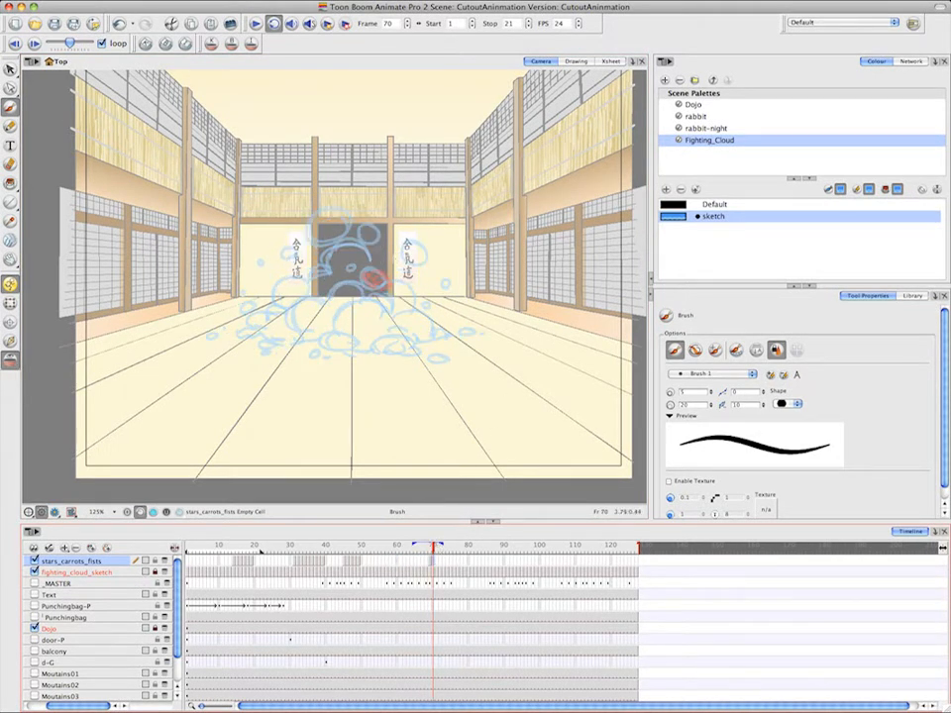
mouse_move(387, 259)
mouse_down()
mouse_move(406, 255)
mouse_move(390, 259)
mouse_move(406, 272)
mouse_move(399, 273)
mouse_up()
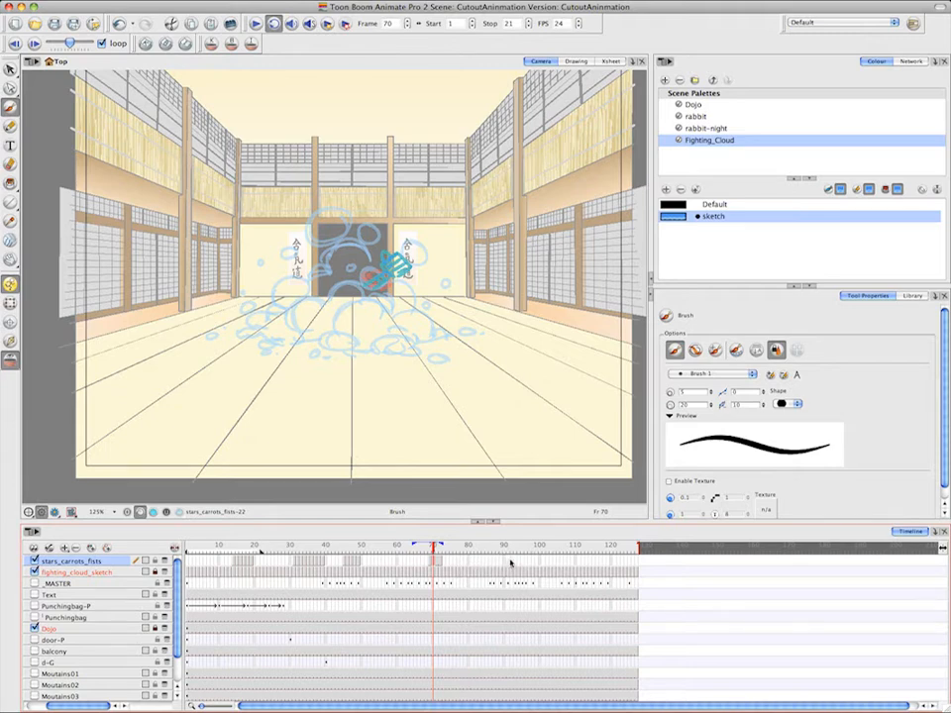
Sketch a small fist at the cloud's left side on frame 93, and clear the previous fist's extended exposure up to frame 92
click(516, 562)
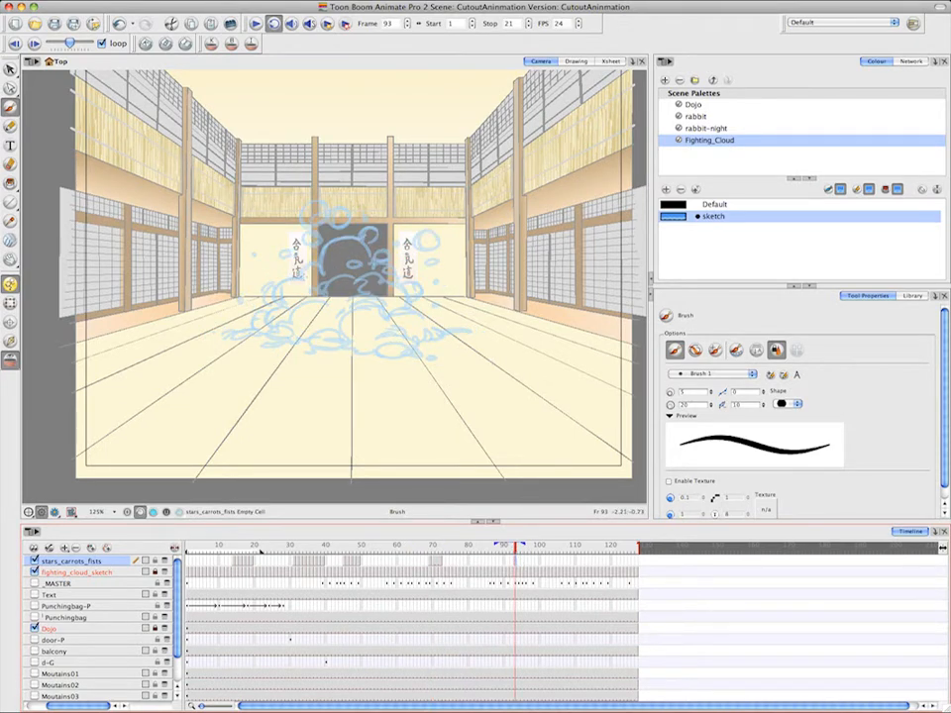
mouse_move(303, 281)
mouse_down()
mouse_move(299, 268)
mouse_move(307, 281)
mouse_up()
key(comma)
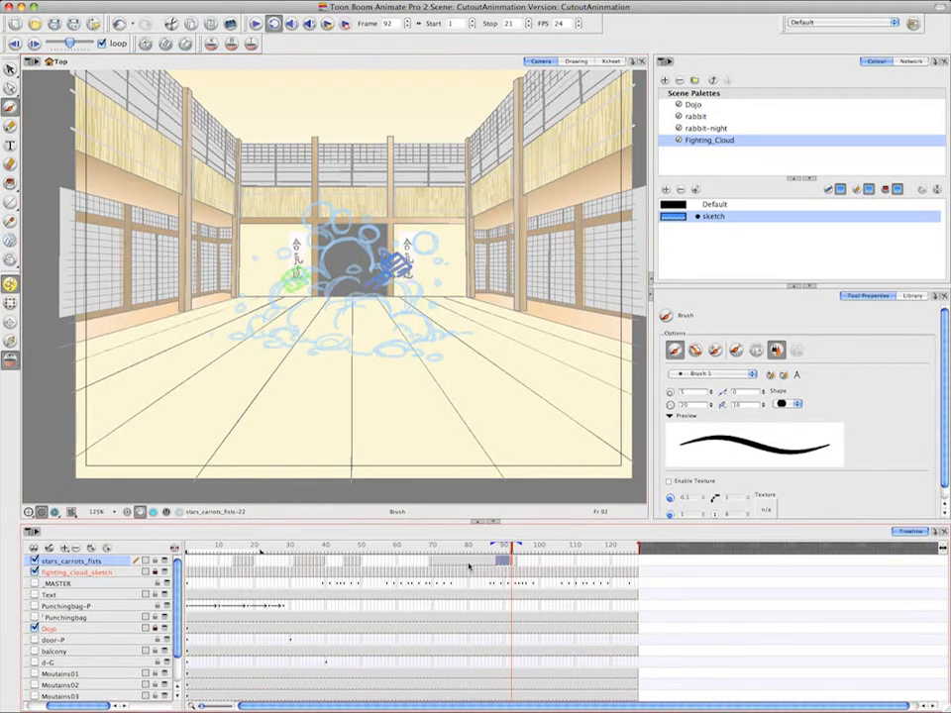
Sketch the fist punching farther out of the cloud, up and to the left, on frame 94
key(period)
key(period)
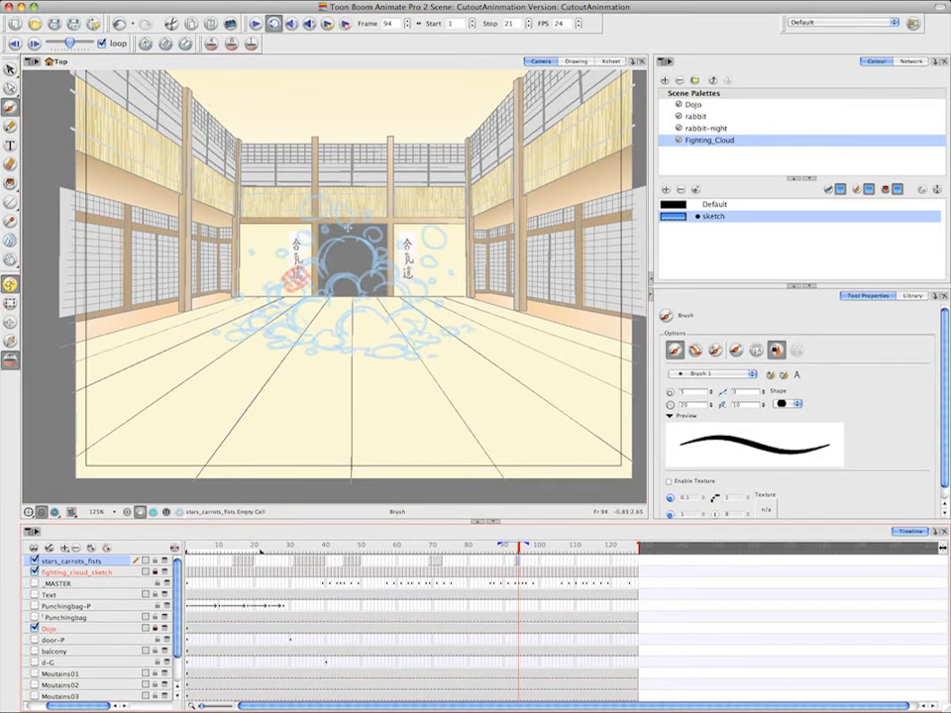
drag(272, 263, 294, 255)
mouse_move(276, 273)
mouse_down()
mouse_move(288, 283)
mouse_move(278, 276)
mouse_up()
drag(281, 259, 301, 295)
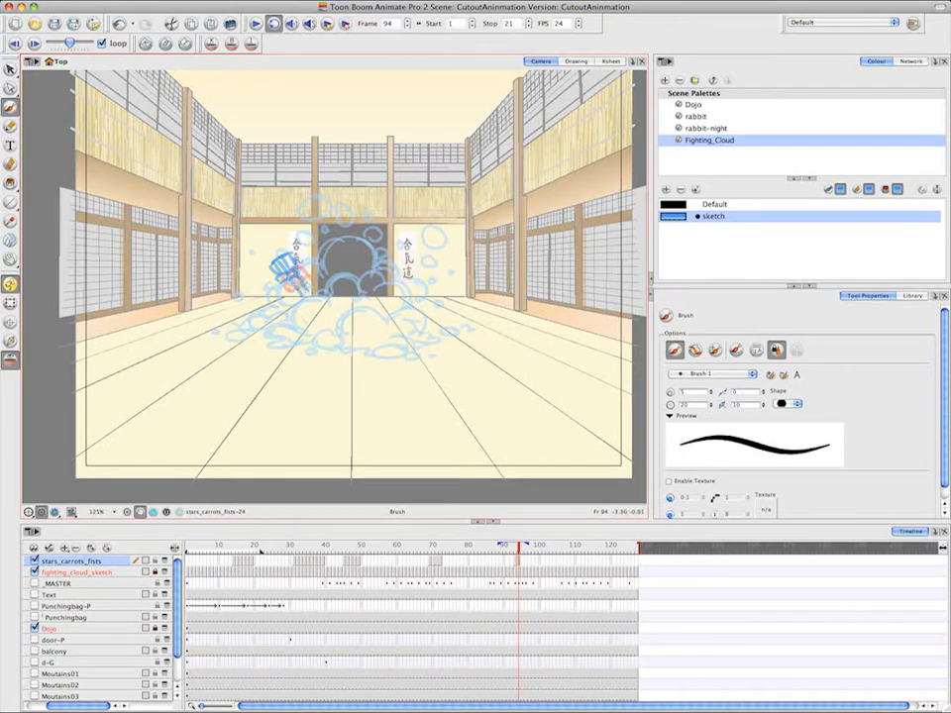
Draw a motion arc rising up and right out of the cloud on frame 102, and clear the fist's extended exposure up to frame 101
click(547, 564)
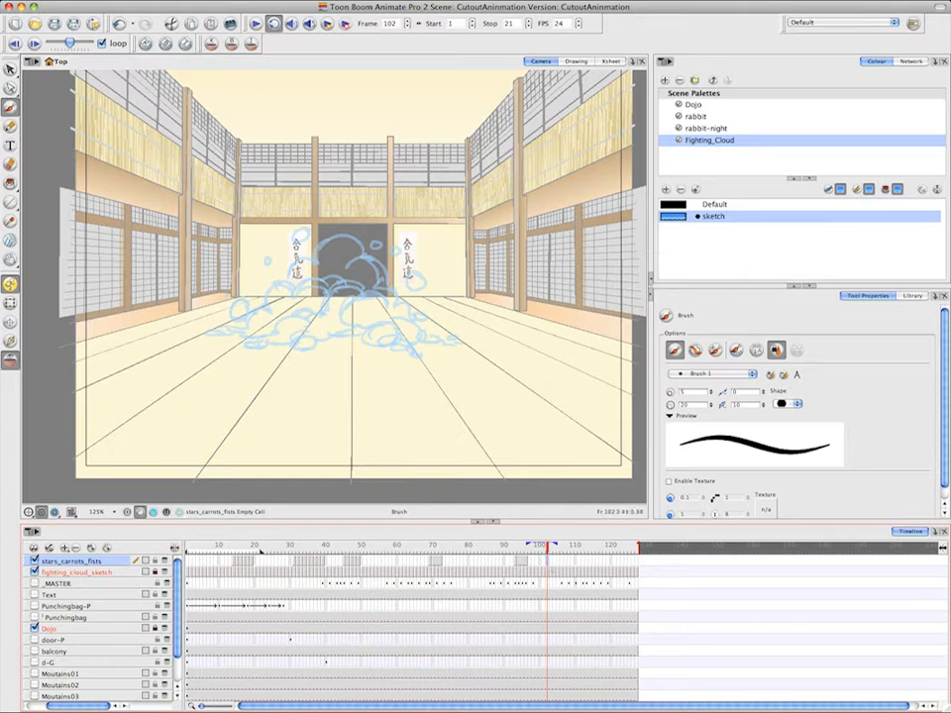
mouse_move(367, 278)
mouse_down()
mouse_move(563, 103)
mouse_move(637, 108)
mouse_up()
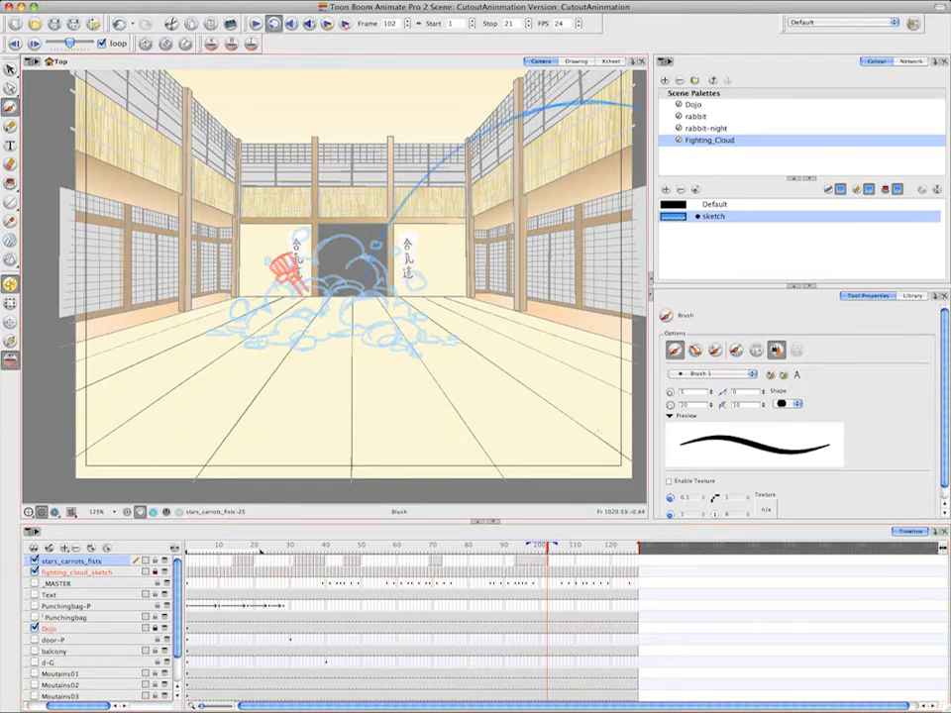
drag(543, 562, 531, 566)
key(Delete)
Add spacing marks along the arc on frame 102 and sketch a carrot leaving the cloud at the first mark
click(547, 562)
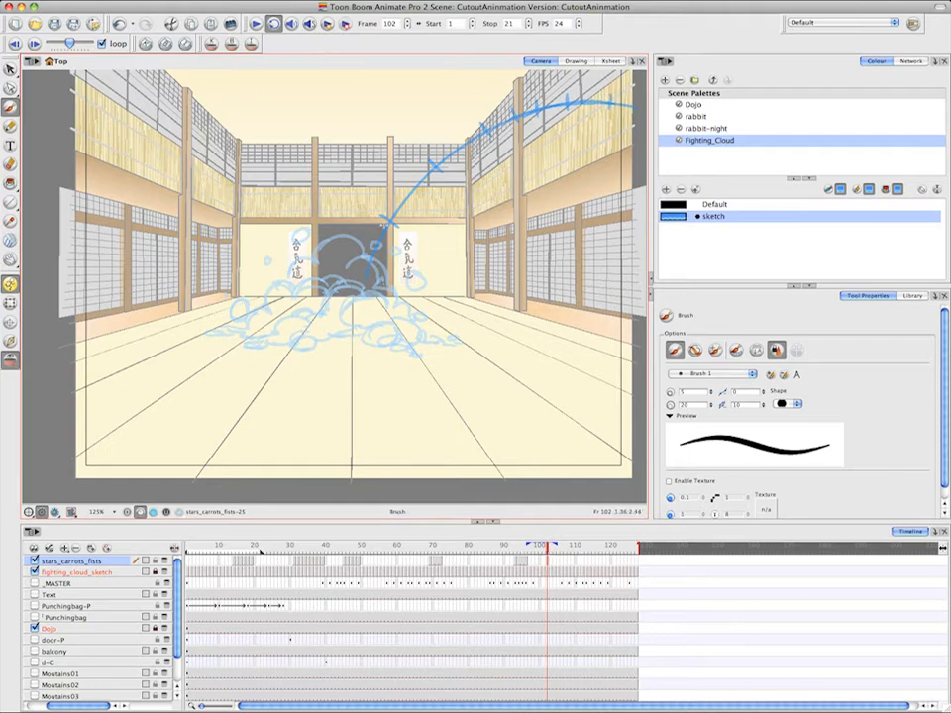
mouse_move(388, 220)
mouse_down()
mouse_move(389, 210)
mouse_move(406, 213)
mouse_move(397, 212)
mouse_move(398, 225)
mouse_move(378, 243)
mouse_move(422, 189)
mouse_move(406, 229)
mouse_up()
key(super+z)
key(super+z)
key(super+z)
Sketch the curved, leafy carrot about halfway along the arc on frame 105
click(558, 561)
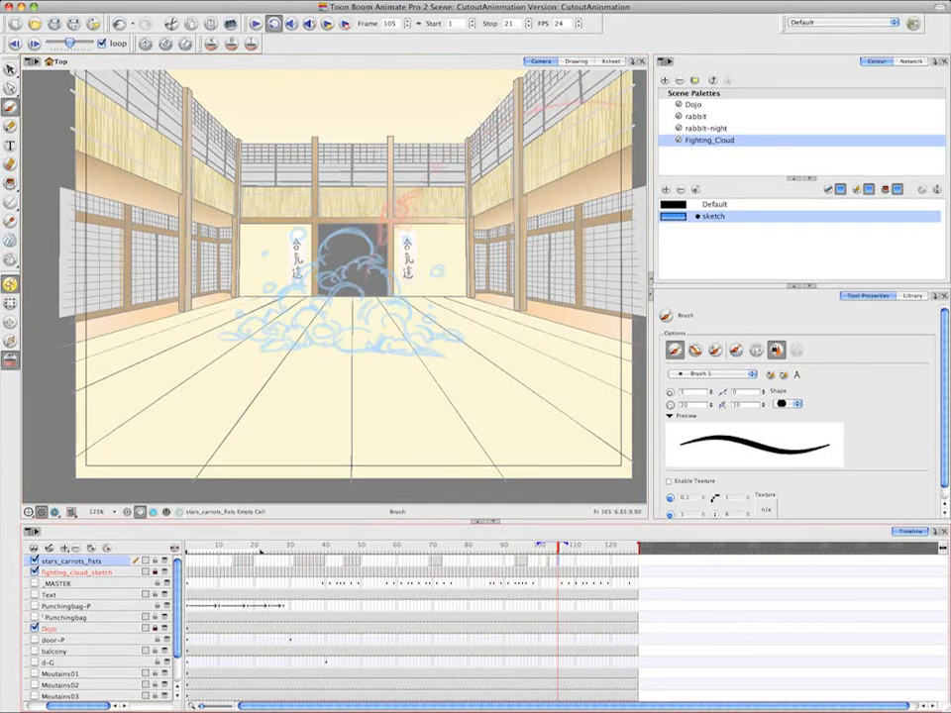
mouse_move(459, 117)
mouse_down()
mouse_move(496, 128)
mouse_move(452, 121)
mouse_up()
drag(453, 121, 482, 149)
mouse_move(493, 127)
mouse_down()
mouse_move(476, 142)
mouse_move(489, 169)
mouse_move(497, 167)
mouse_up()
mouse_move(471, 150)
mouse_down()
mouse_move(496, 177)
mouse_move(487, 174)
mouse_up()
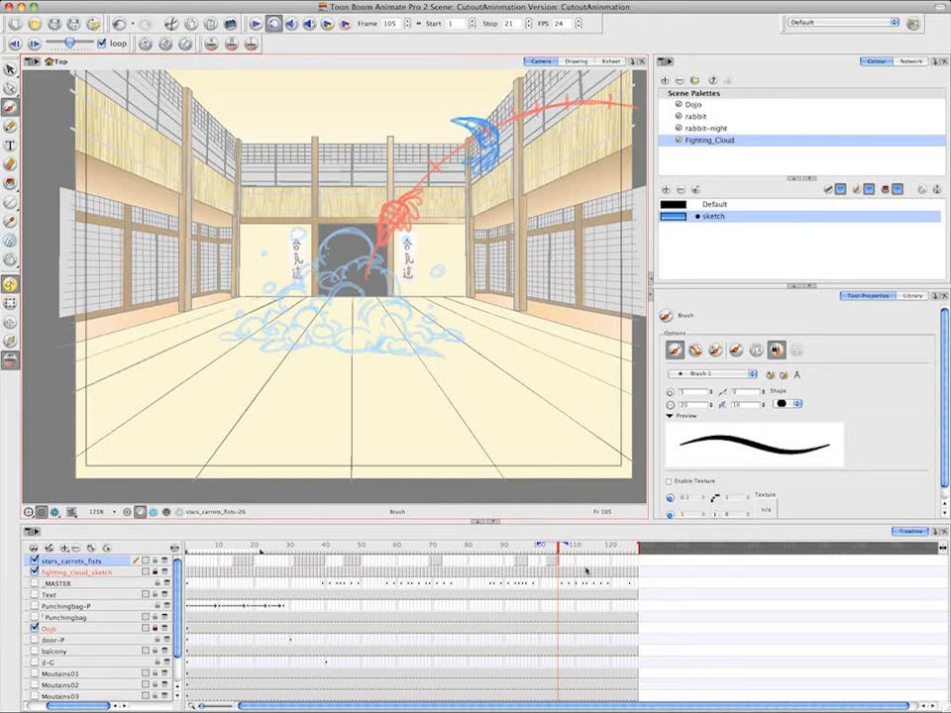
Sketch the carrot tumbling farther right near the top of the arc on frame 108
click(570, 561)
drag(568, 83, 599, 114)
mouse_move(569, 81)
mouse_down()
mouse_move(600, 107)
mouse_move(583, 122)
mouse_up()
drag(600, 105, 580, 122)
mouse_move(596, 124)
mouse_down()
mouse_move(565, 132)
mouse_move(549, 125)
mouse_up()
mouse_move(549, 126)
mouse_down()
mouse_move(591, 134)
mouse_move(598, 109)
mouse_up()
drag(596, 116, 581, 121)
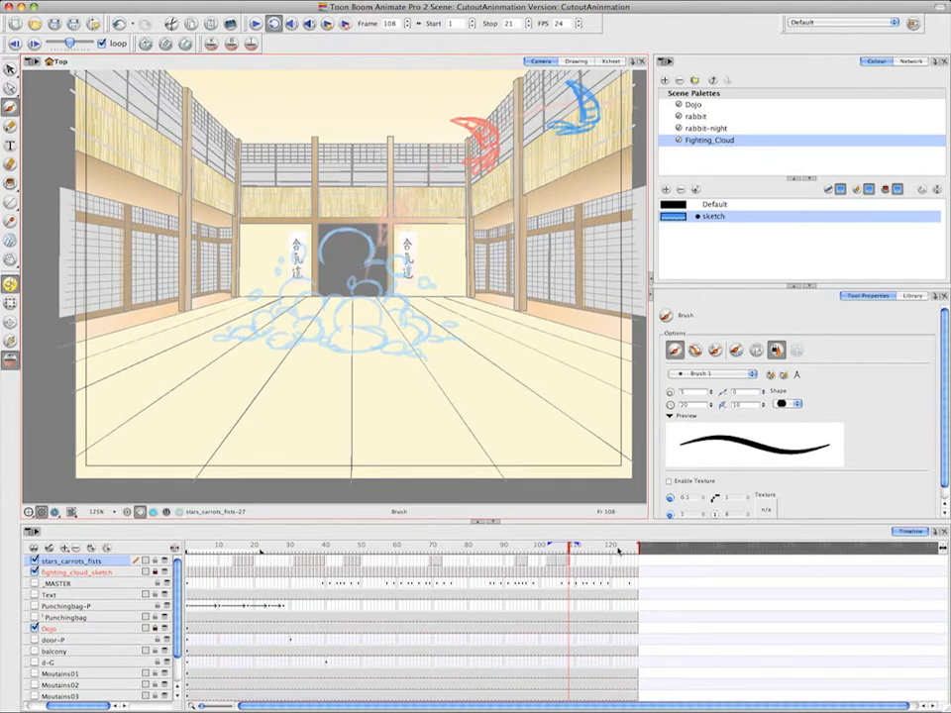
Insert an empty drawing at frame 104 and sketch the in-between carrot just above the first carrot on frame 103
click(556, 561)
right_click(556, 561)
mouse_move(671, 429)
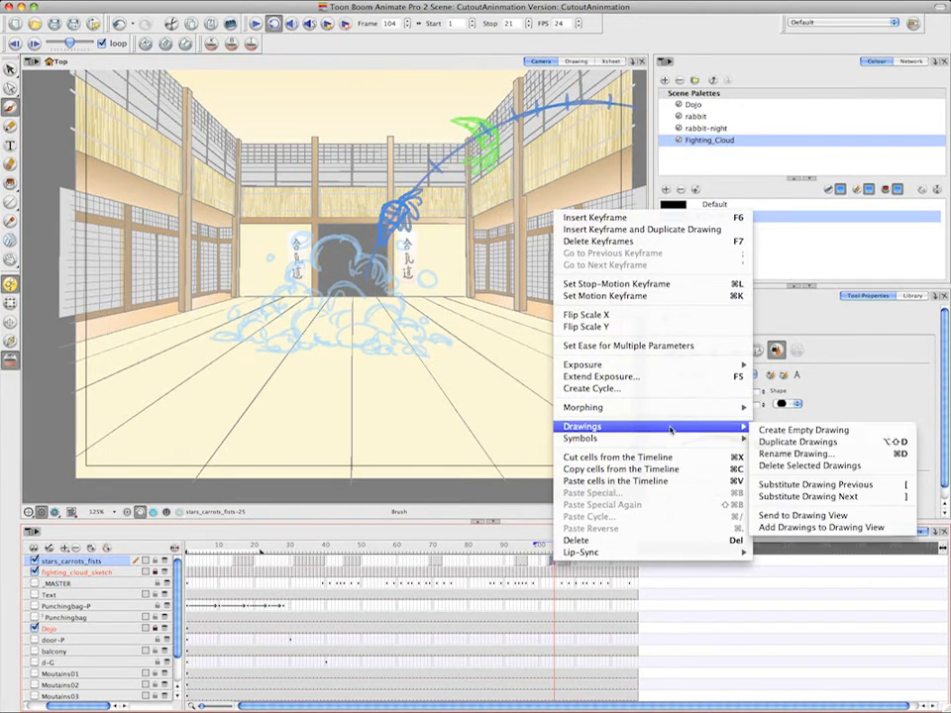
click(792, 430)
key(comma)
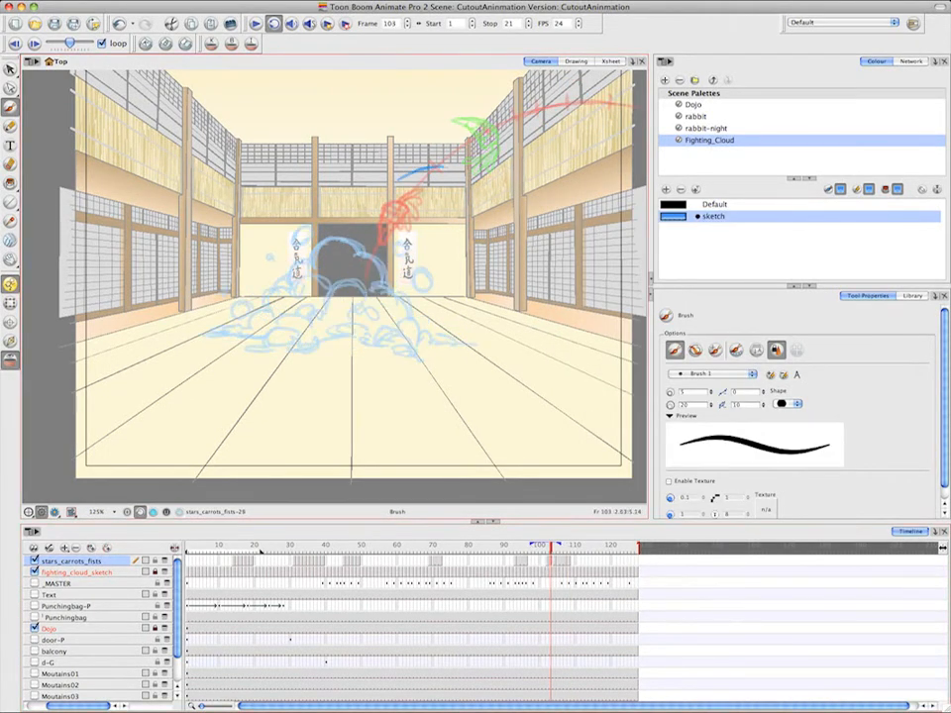
drag(399, 180, 394, 190)
drag(394, 189, 445, 183)
drag(414, 174, 422, 185)
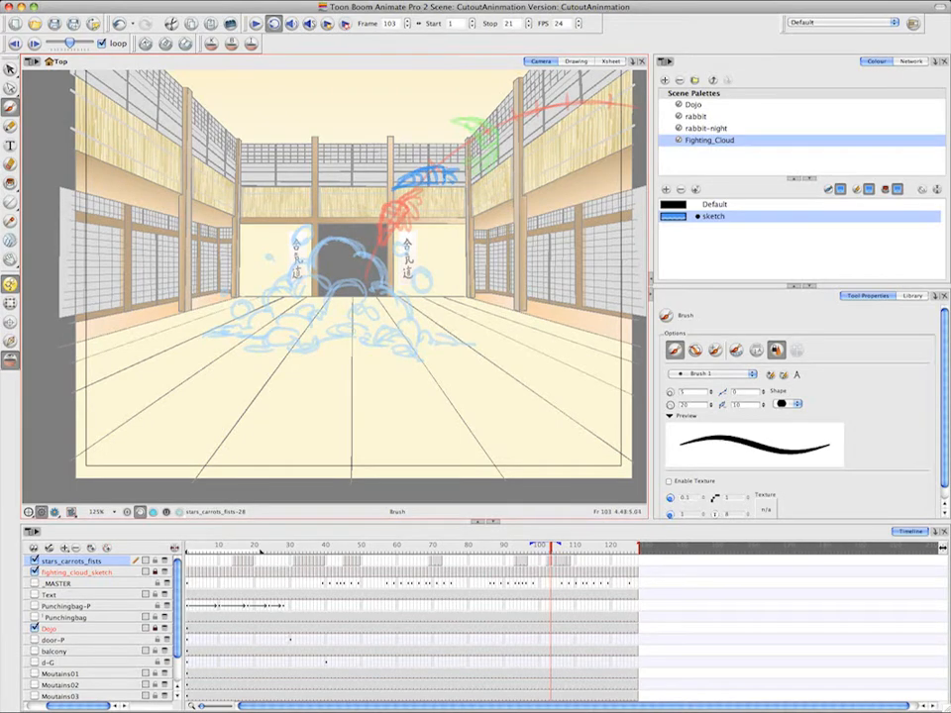
Sketch the next in-between carrot on frame 104, bridging the poses on frames 103 and 105
key(period)
drag(462, 139, 470, 146)
mouse_move(415, 154)
mouse_down()
mouse_move(463, 169)
mouse_move(446, 162)
mouse_up()
drag(452, 142, 466, 158)
drag(433, 145, 466, 185)
drag(464, 163, 454, 190)
Insert an empty drawing after the frame 105 pose and sketch an in-between carrot higher on the arc on frame 106
click(564, 563)
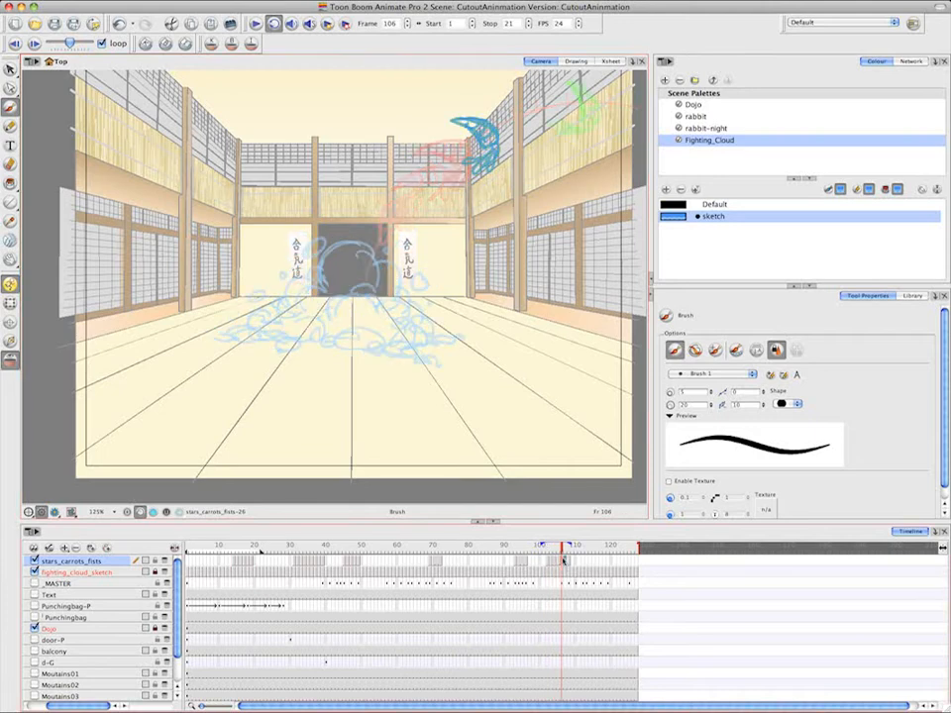
right_click(567, 563)
mouse_move(634, 426)
click(806, 431)
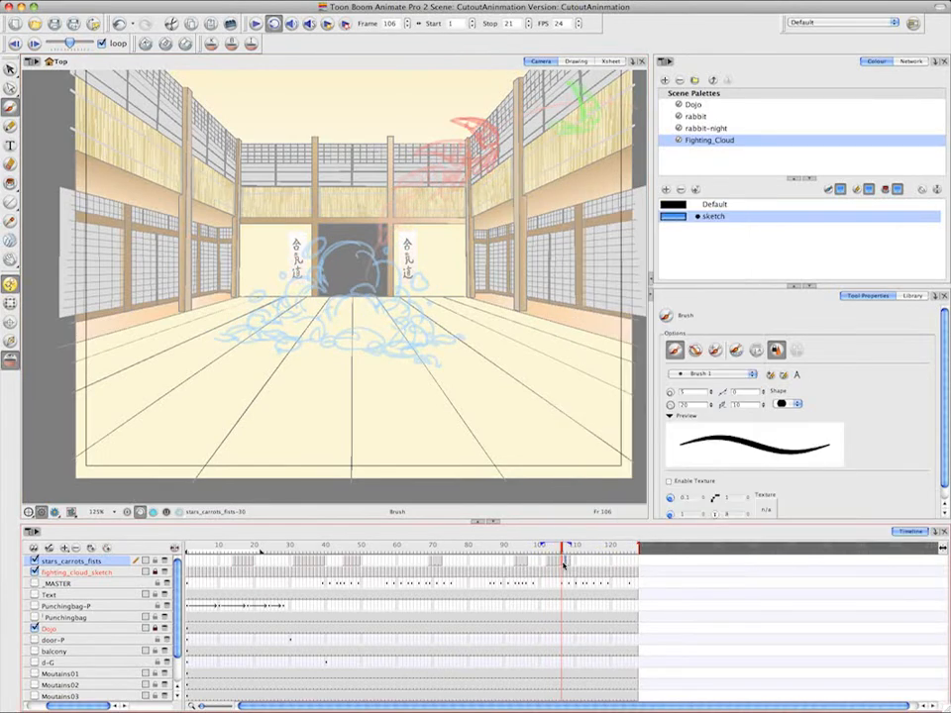
mouse_move(498, 97)
mouse_down()
mouse_move(519, 131)
mouse_move(527, 110)
mouse_move(530, 128)
mouse_up()
mouse_move(515, 133)
mouse_down()
mouse_move(530, 117)
mouse_move(509, 106)
mouse_up()
drag(529, 132, 498, 152)
Sketch the in-between carrot on frame 107 and the carrot leaving the camera frame at the upper right on frame 109
key(period)
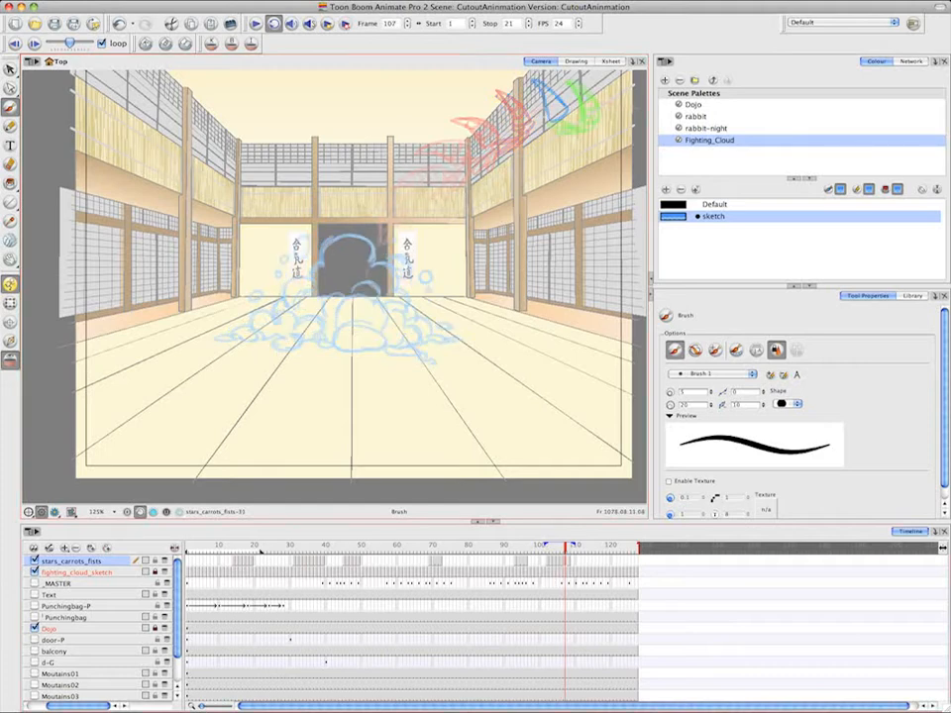
key(period)
key(period)
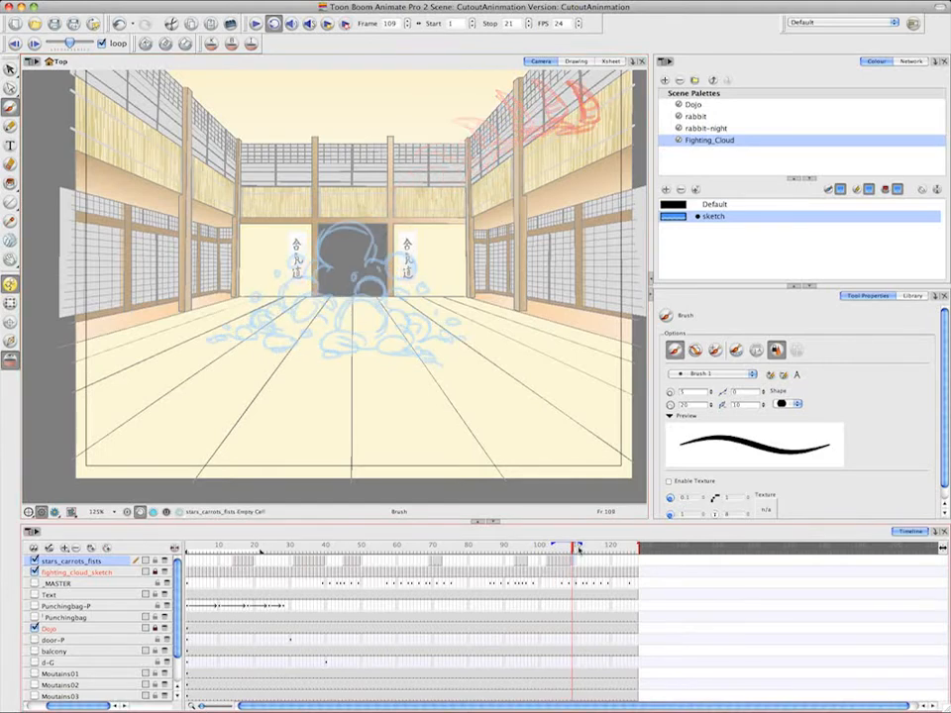
drag(639, 81, 623, 121)
drag(633, 88, 615, 129)
mouse_move(625, 121)
mouse_down()
mouse_move(601, 127)
mouse_move(627, 132)
mouse_up()
drag(622, 107, 632, 114)
key(period)
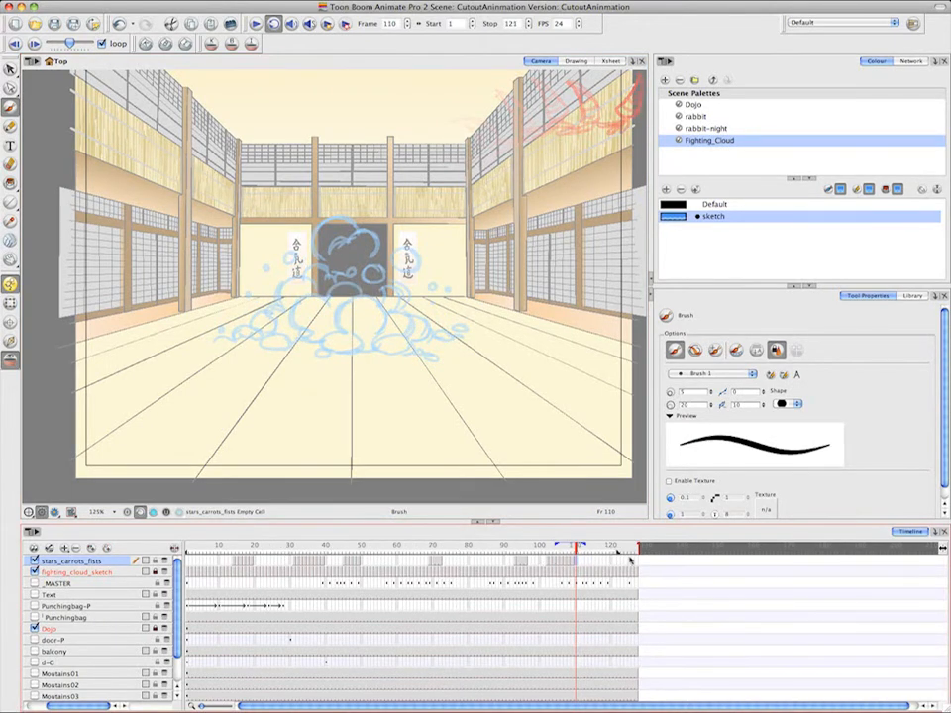
Extend the playback range to stop at frame 127 and play the rough animation from frame 1
drag(631, 561, 640, 560)
drag(577, 547, 182, 558)
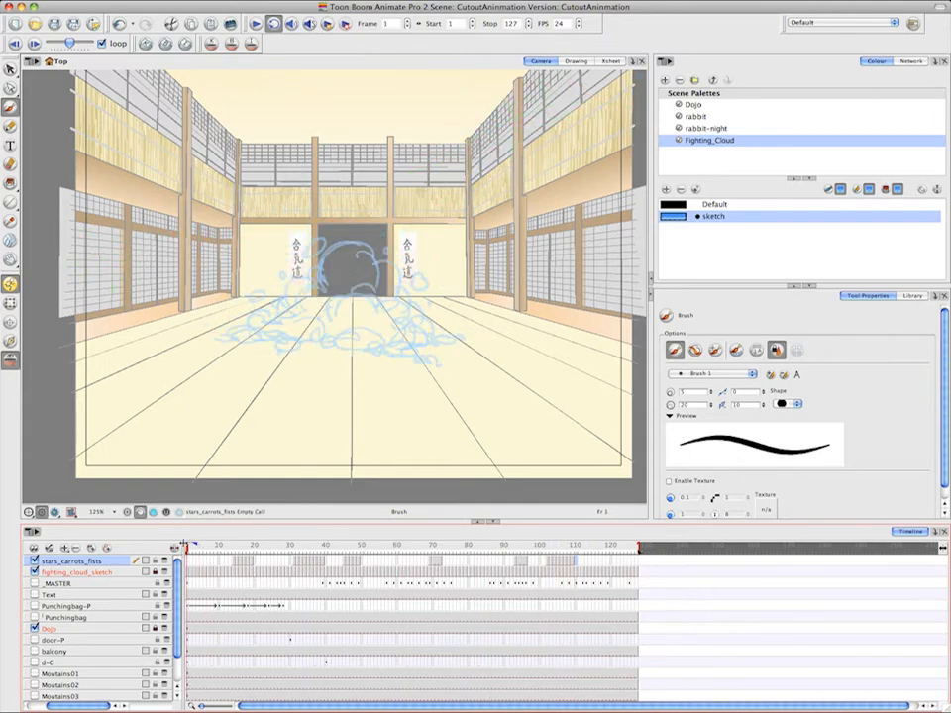
click(255, 23)
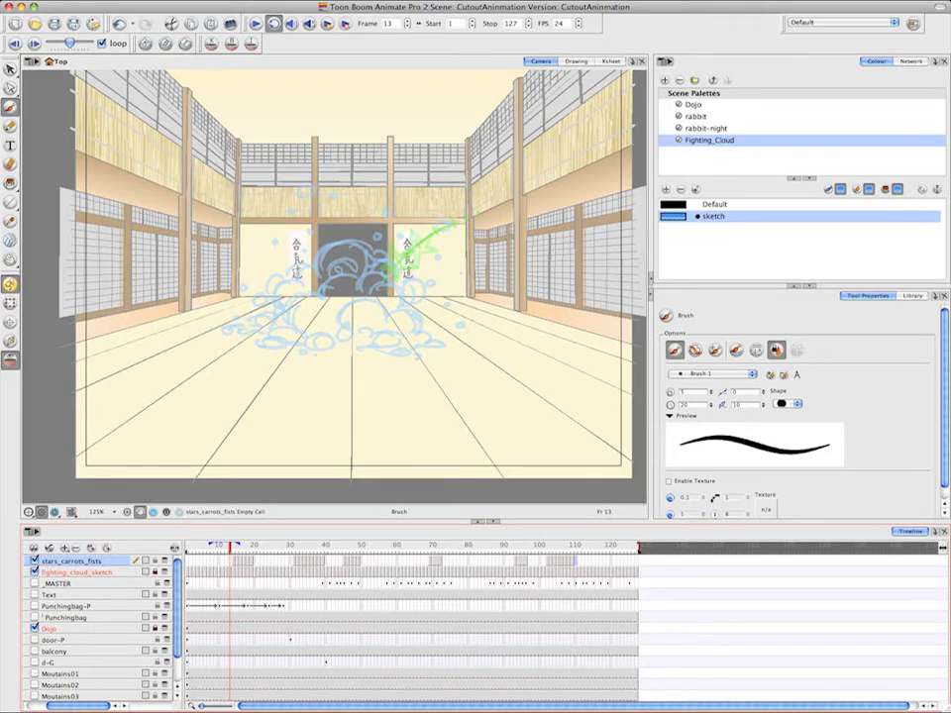
key(super+Tab)
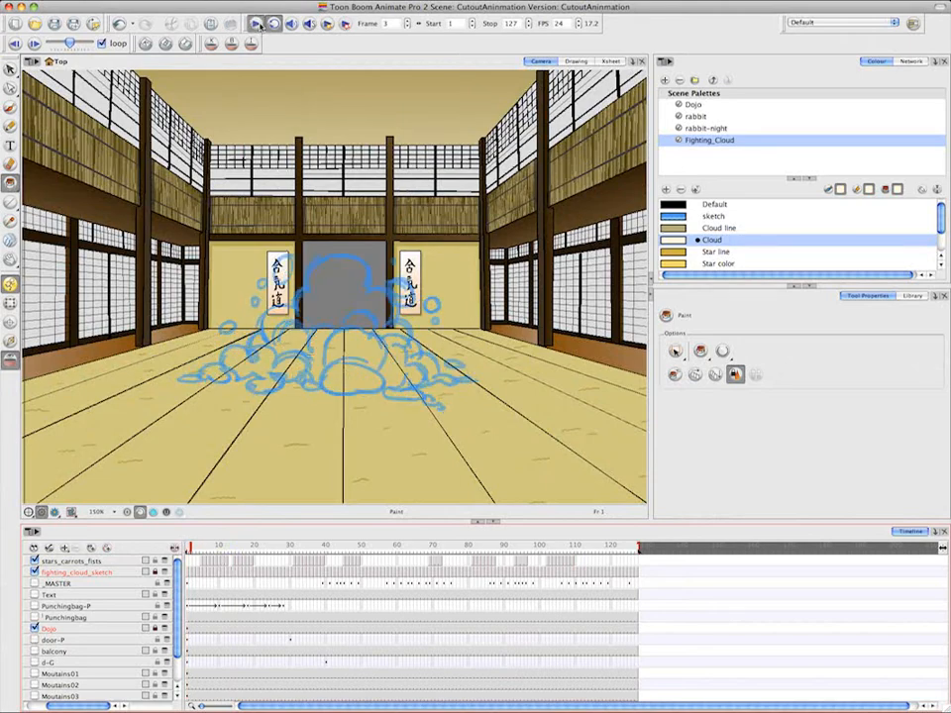
Add a new drawing layer and move it to the top of the layer stack, above stars_carrots_fists
click(64, 548)
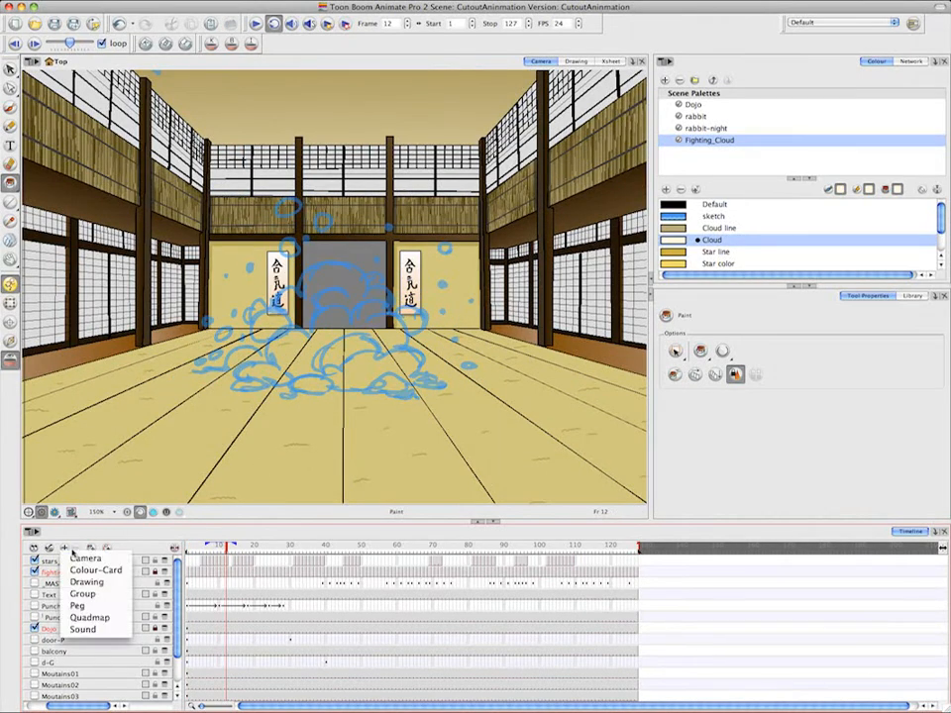
click(100, 583)
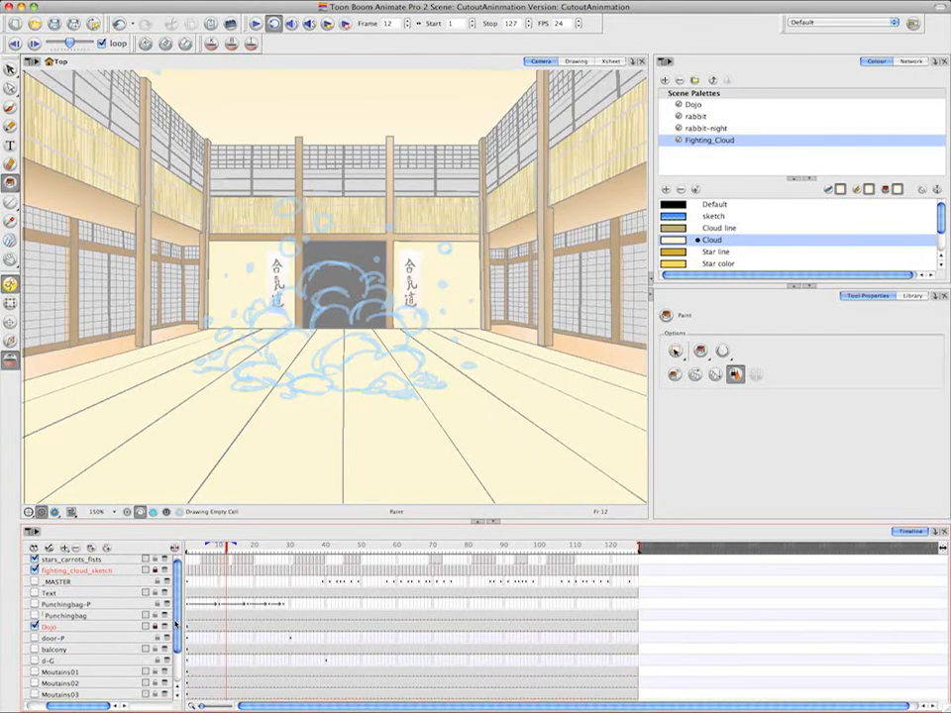
scroll(173, 674, down, 2)
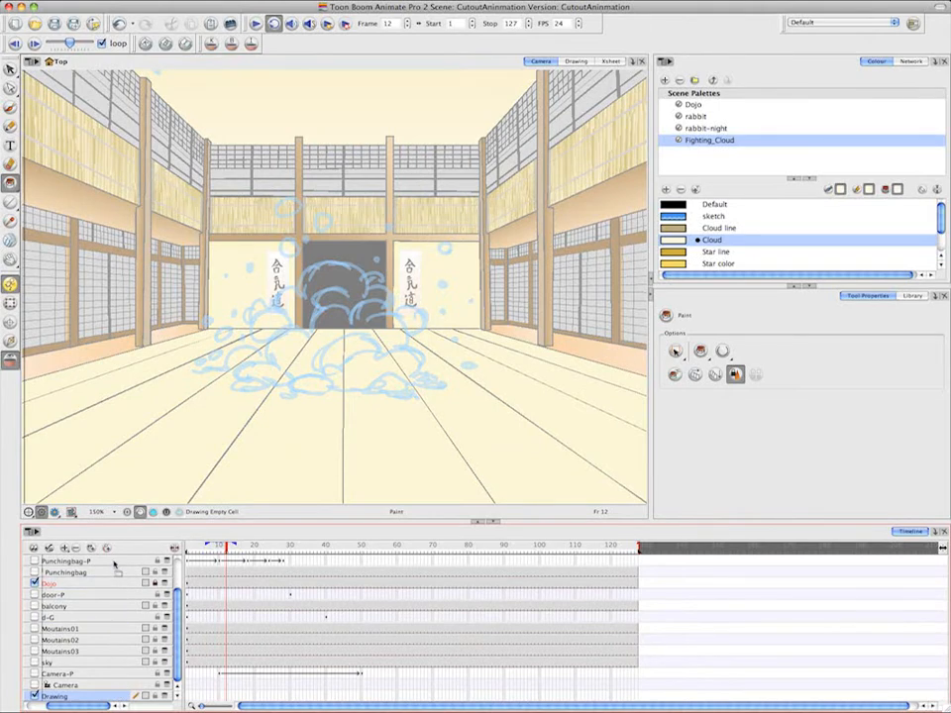
scroll(117, 605, up, 3)
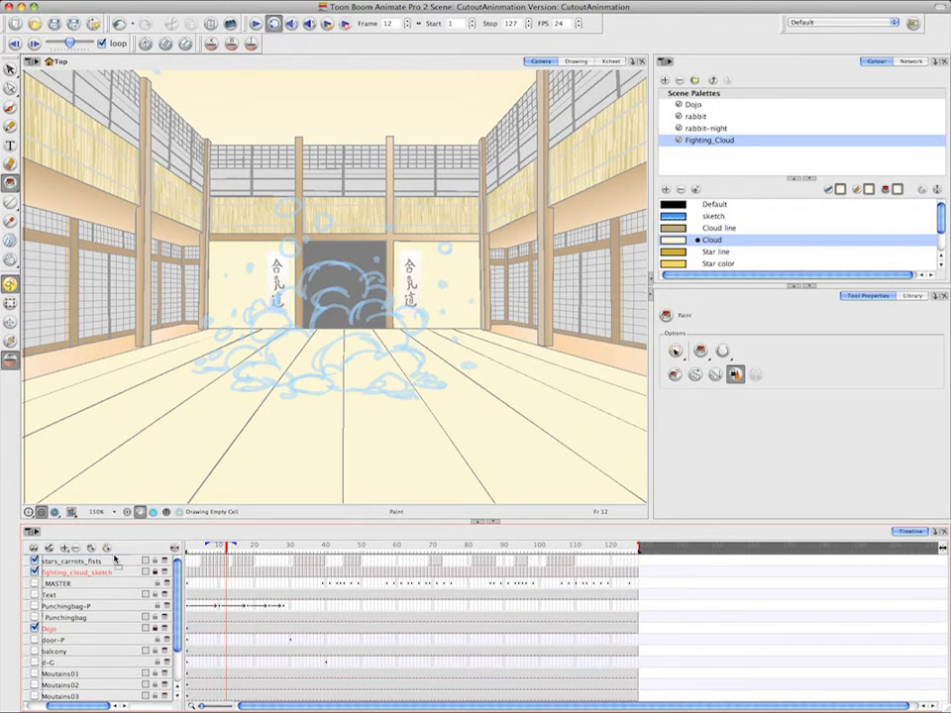
scroll(115, 561, up, 1)
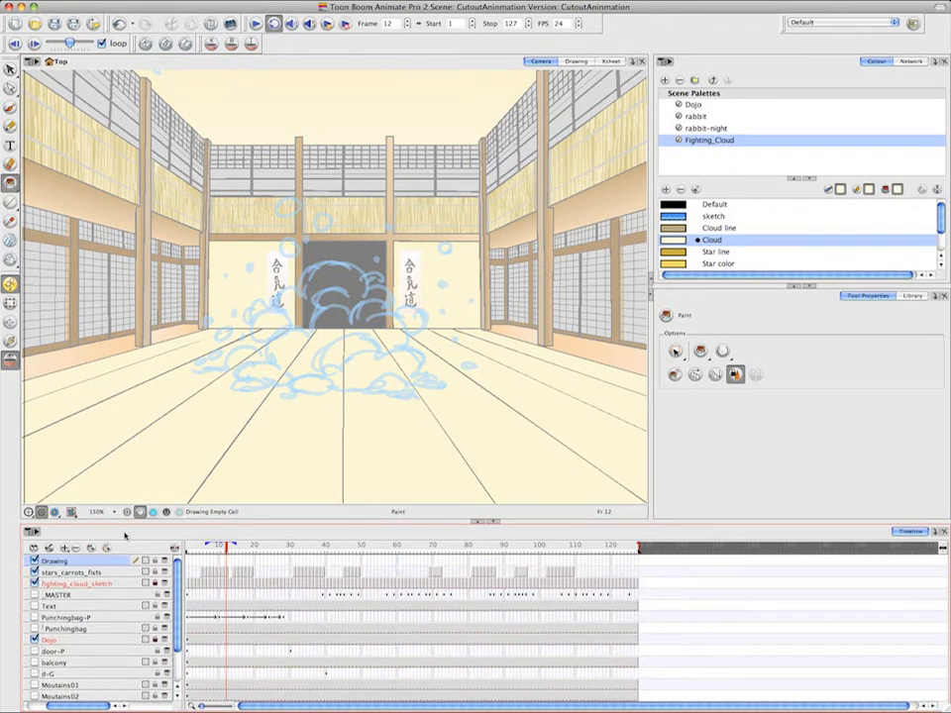
Rename the new drawing layer as fighting_cloud
double_click(71, 558)
text(fi)
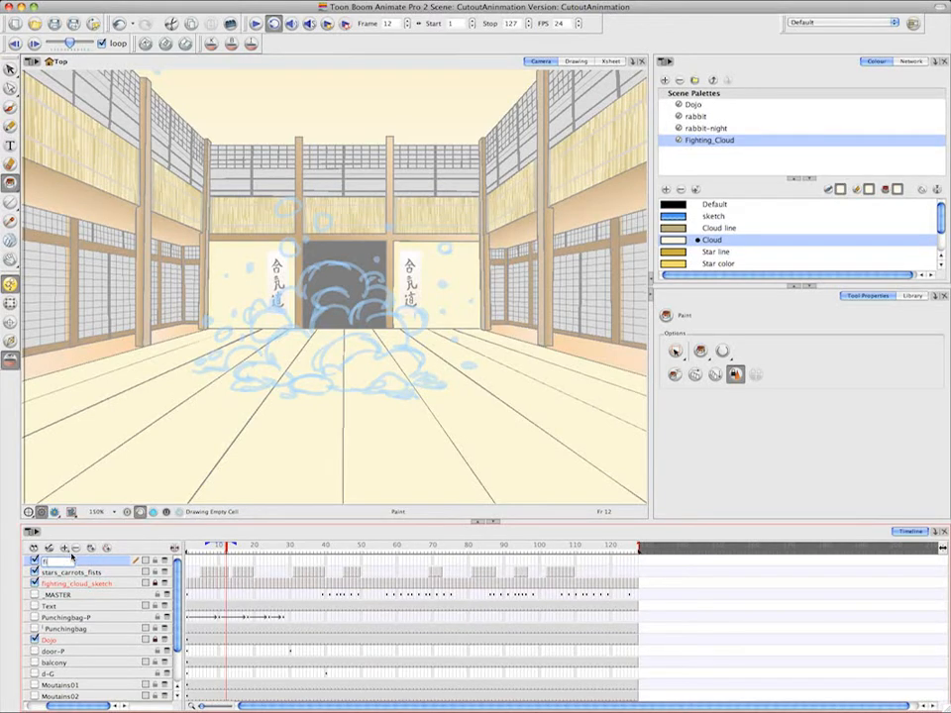
text(ghting_cloud)
key(Return)
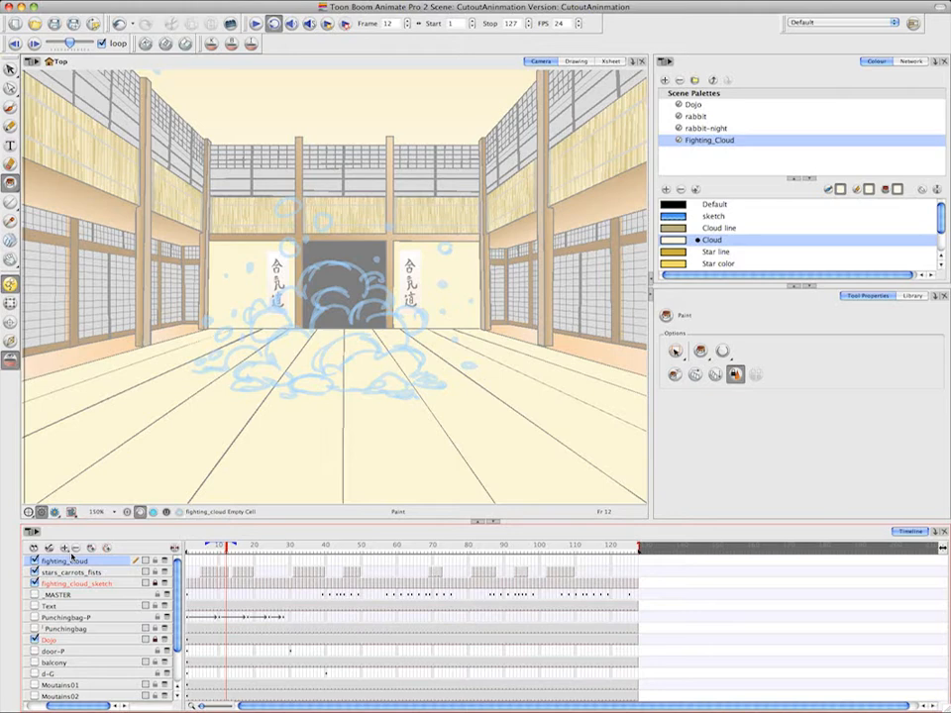
On frame 1 of fighting_cloud, brush over the large puff's upper-left outline and the neighbouring left puffs in the Cloud line colour
click(188, 561)
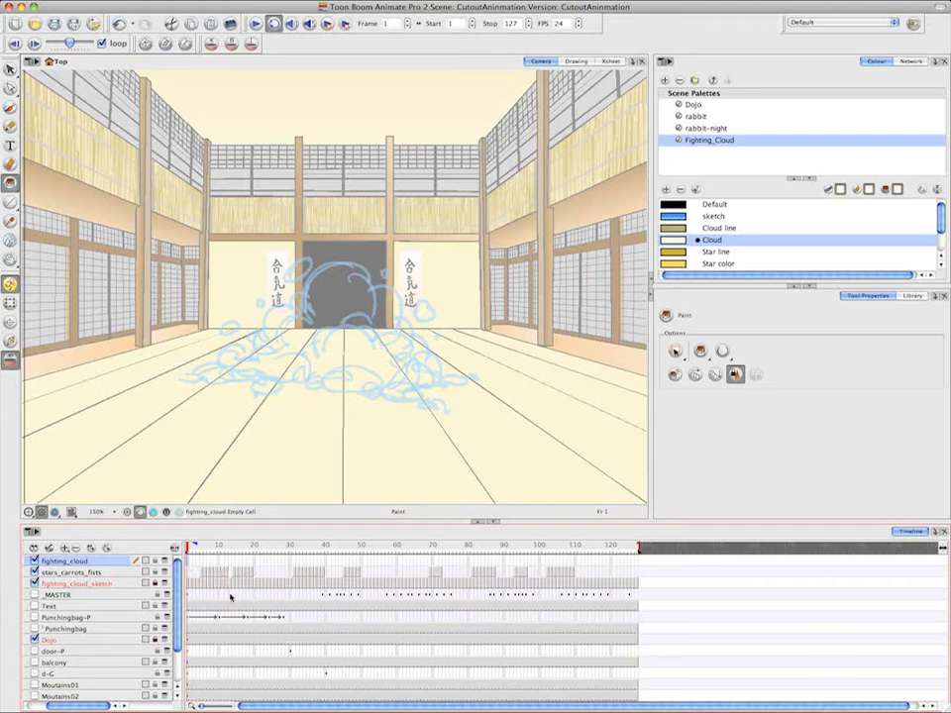
click(731, 228)
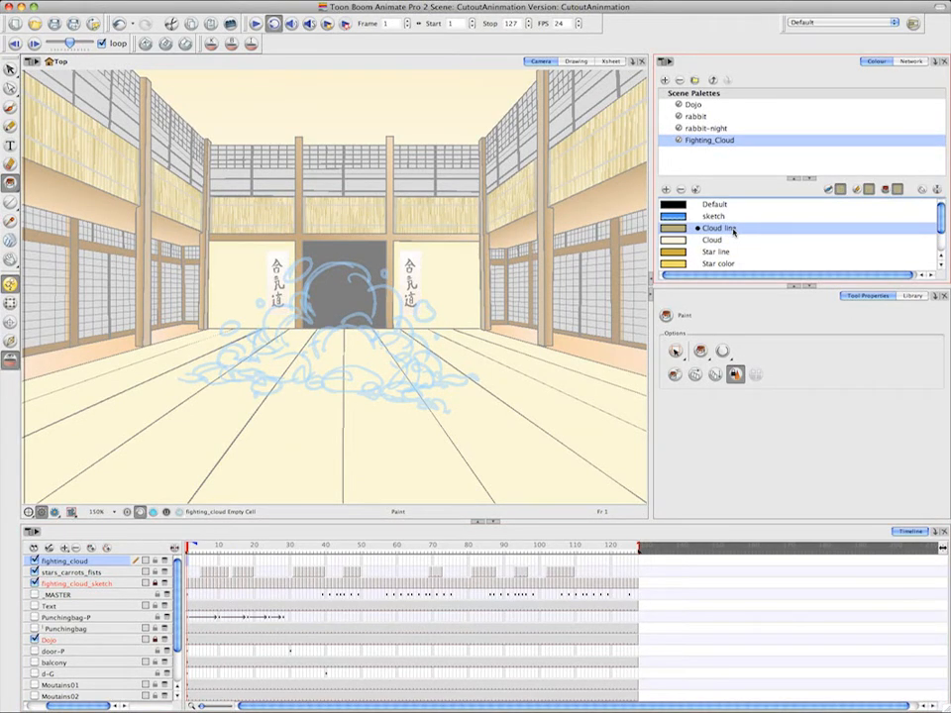
click(11, 107)
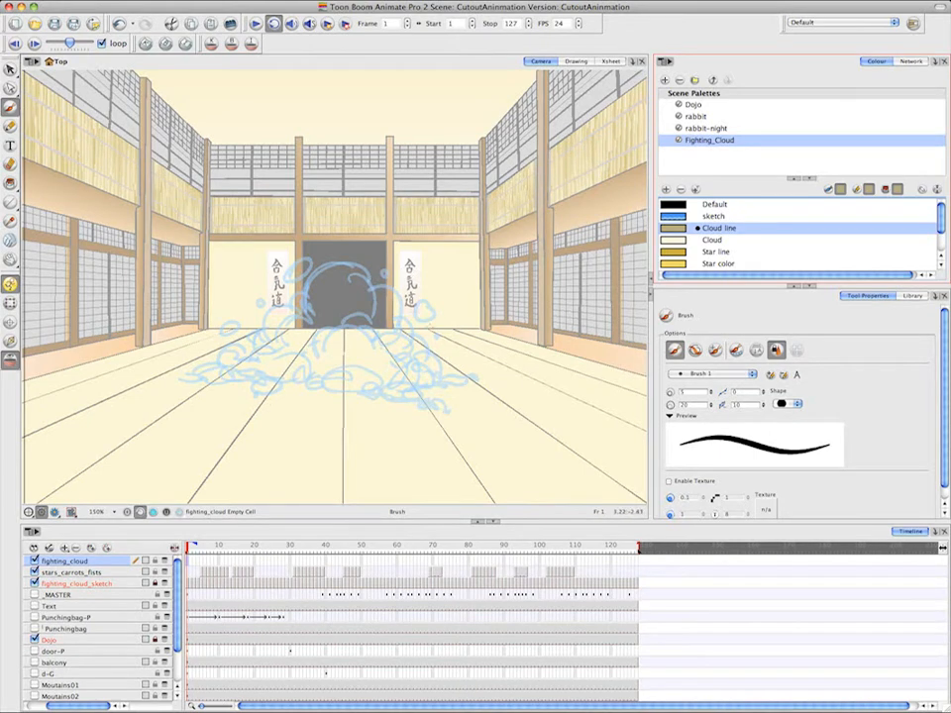
drag(428, 303, 444, 327)
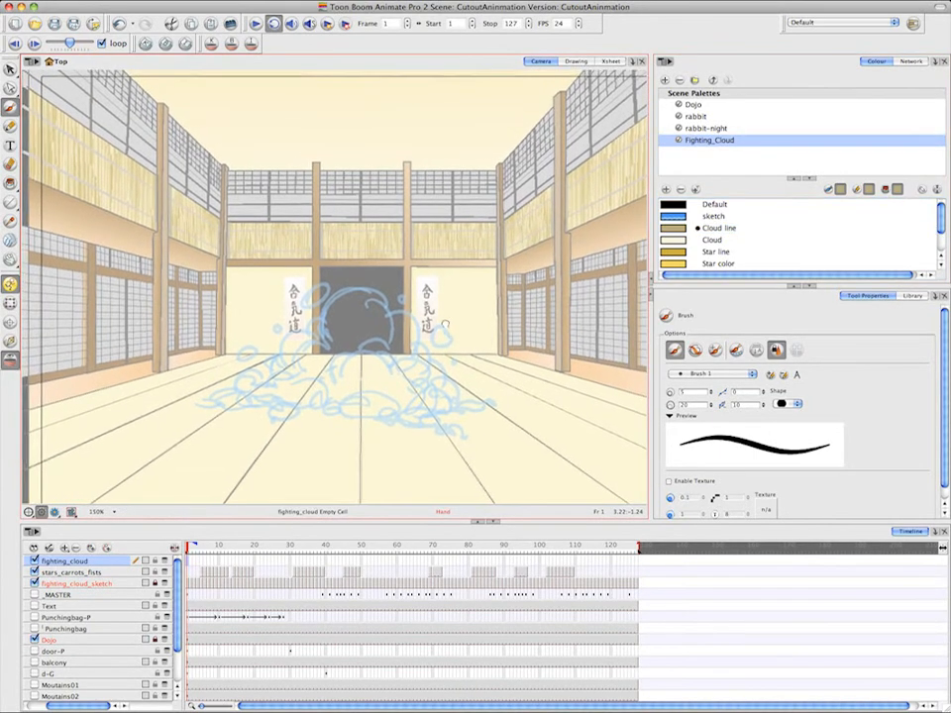
key(2)
key(2)
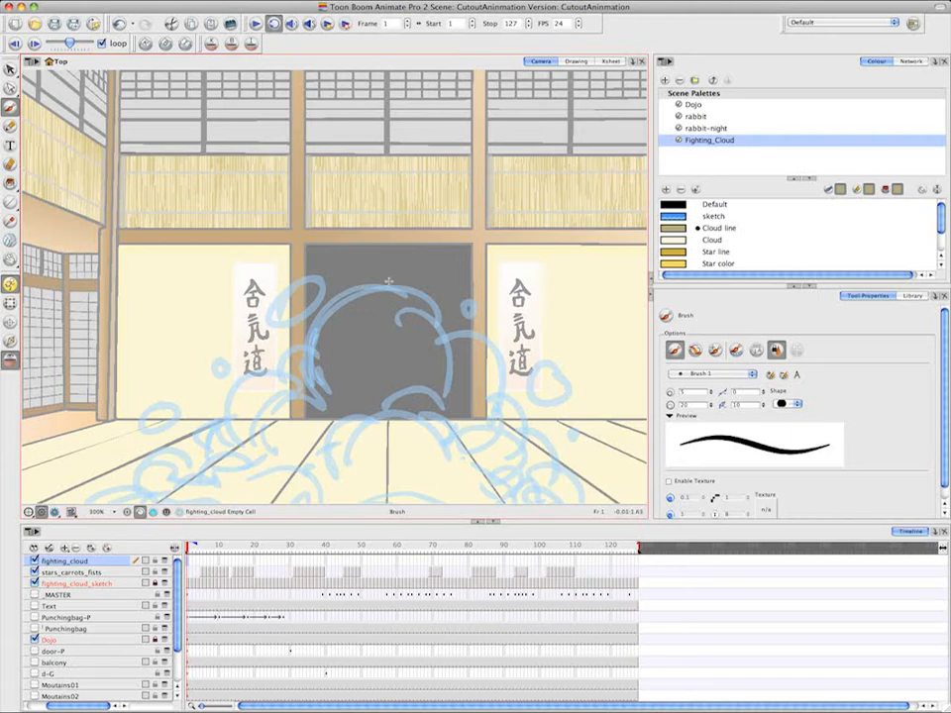
mouse_move(406, 289)
mouse_down()
mouse_move(381, 286)
mouse_move(335, 300)
mouse_up()
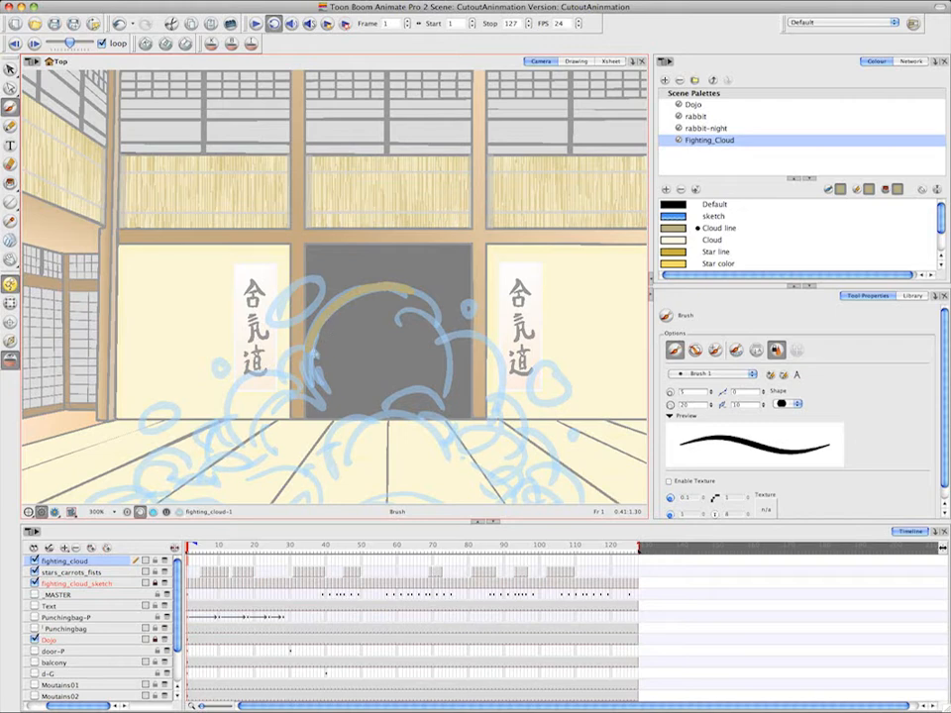
drag(314, 353, 281, 375)
mouse_move(319, 282)
mouse_down()
mouse_move(282, 295)
mouse_move(281, 315)
mouse_move(308, 309)
mouse_move(320, 282)
mouse_up()
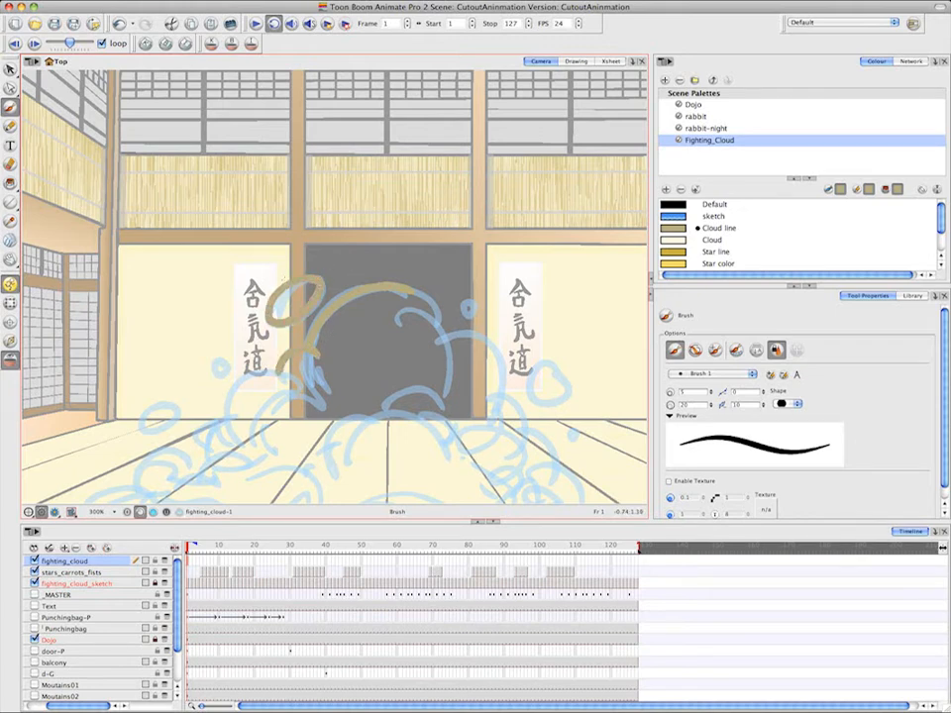
On frame 1 of fighting_cloud, trace the large puff's right outline, the central front puffs, the upper-right puffs and the loose right-hand bubbles
drag(417, 290, 442, 335)
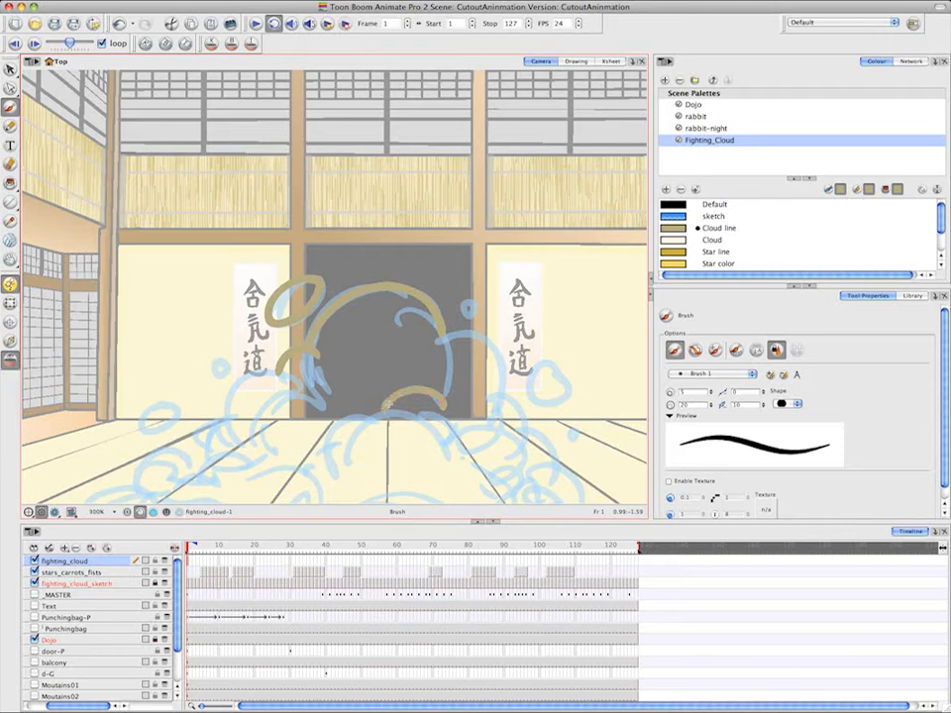
mouse_move(447, 459)
mouse_down()
mouse_move(411, 415)
mouse_move(386, 414)
mouse_move(354, 434)
mouse_move(344, 463)
mouse_up()
drag(371, 426, 328, 471)
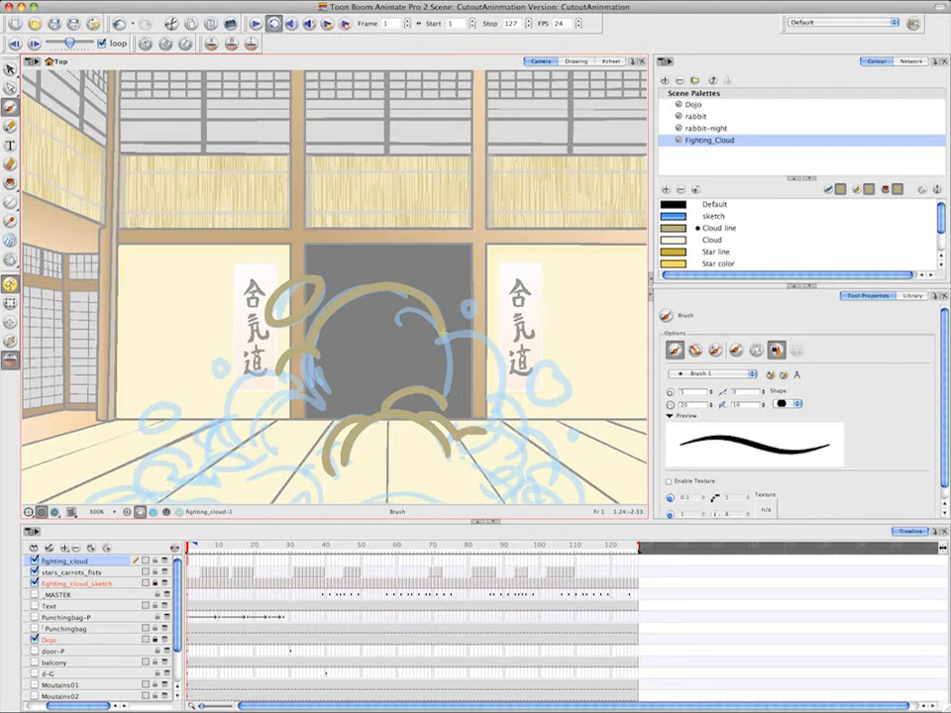
mouse_move(443, 337)
mouse_down()
mouse_move(489, 343)
mouse_move(517, 397)
mouse_move(535, 372)
mouse_move(562, 398)
mouse_move(563, 372)
mouse_up()
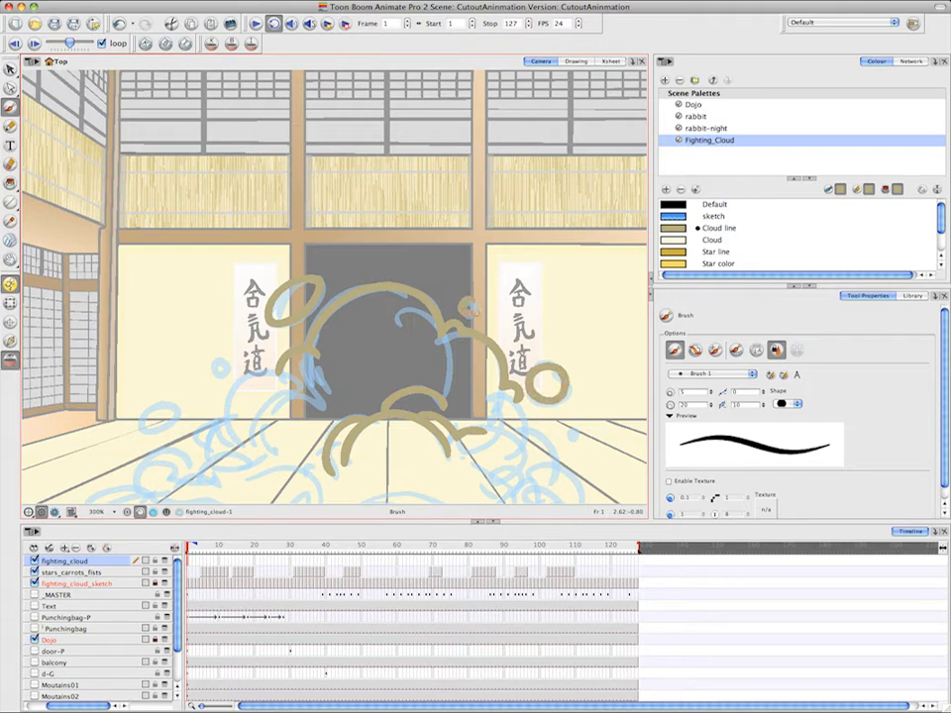
drag(564, 317, 507, 258)
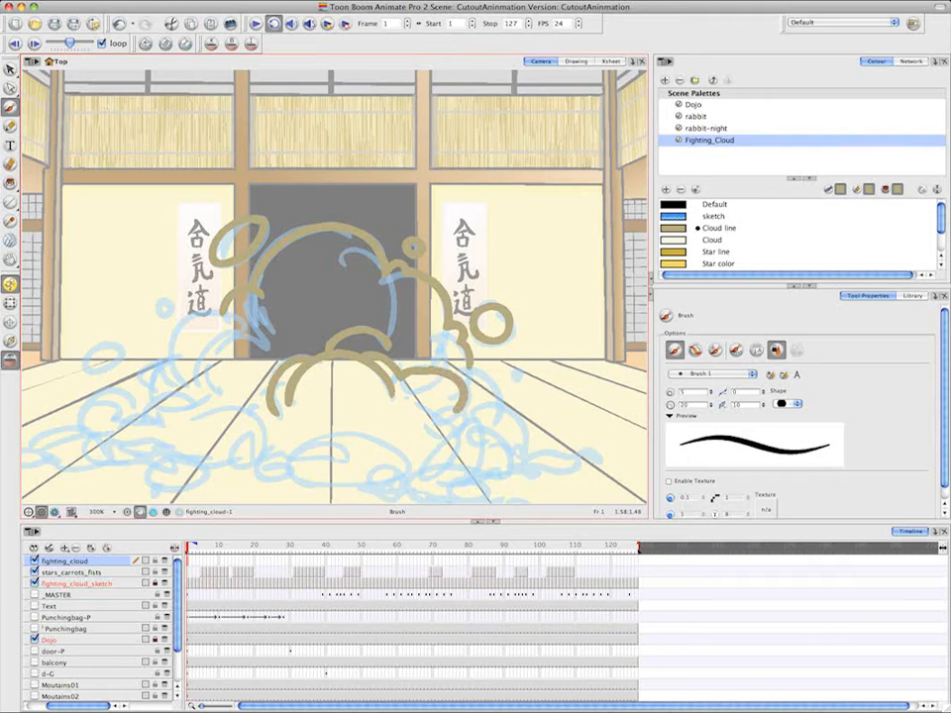
Trace the lower-right puffs of the frame 1 cloud in Cloud line, down to the pointed tip at the cloud's far right
mouse_move(426, 424)
mouse_down()
mouse_move(456, 398)
mouse_move(463, 420)
mouse_move(495, 436)
mouse_up()
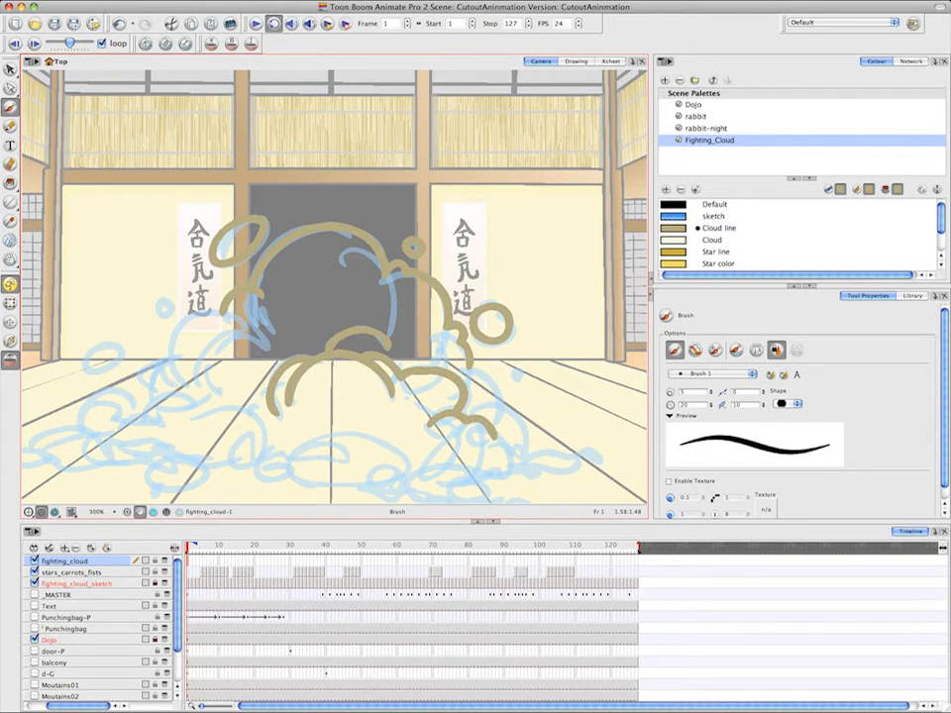
key(space)
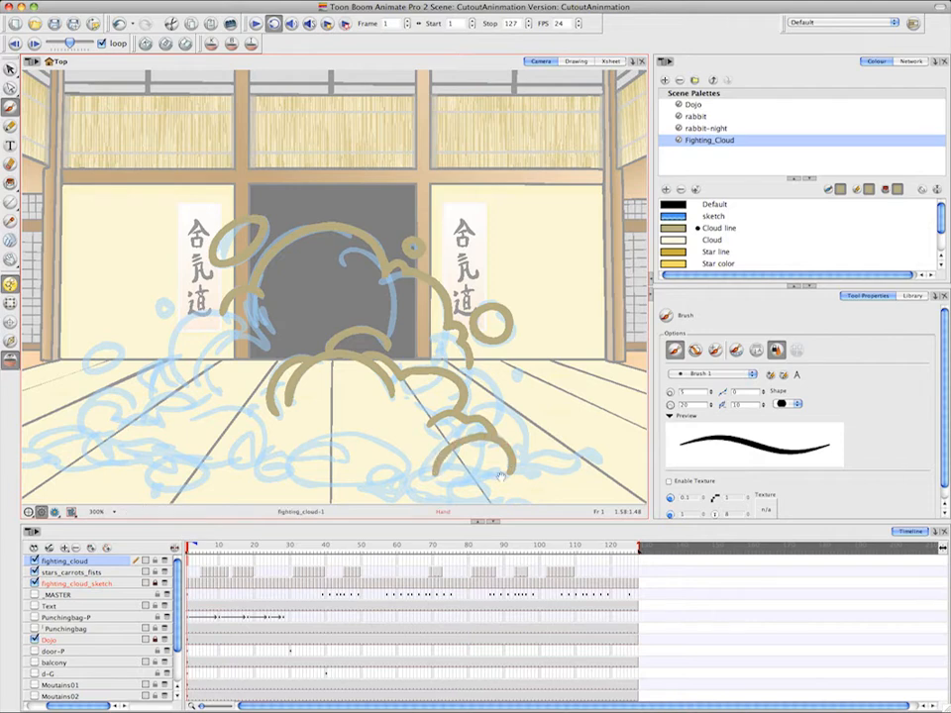
drag(332, 342, 342, 311)
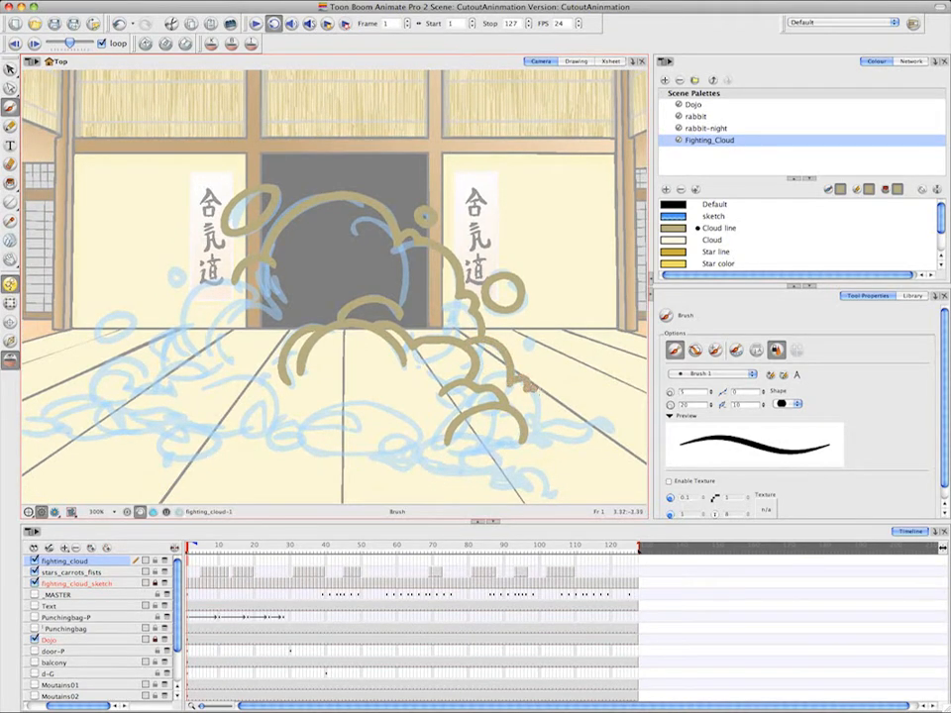
mouse_move(530, 385)
mouse_down()
mouse_move(548, 420)
mouse_move(515, 427)
mouse_move(587, 434)
mouse_up()
key(space)
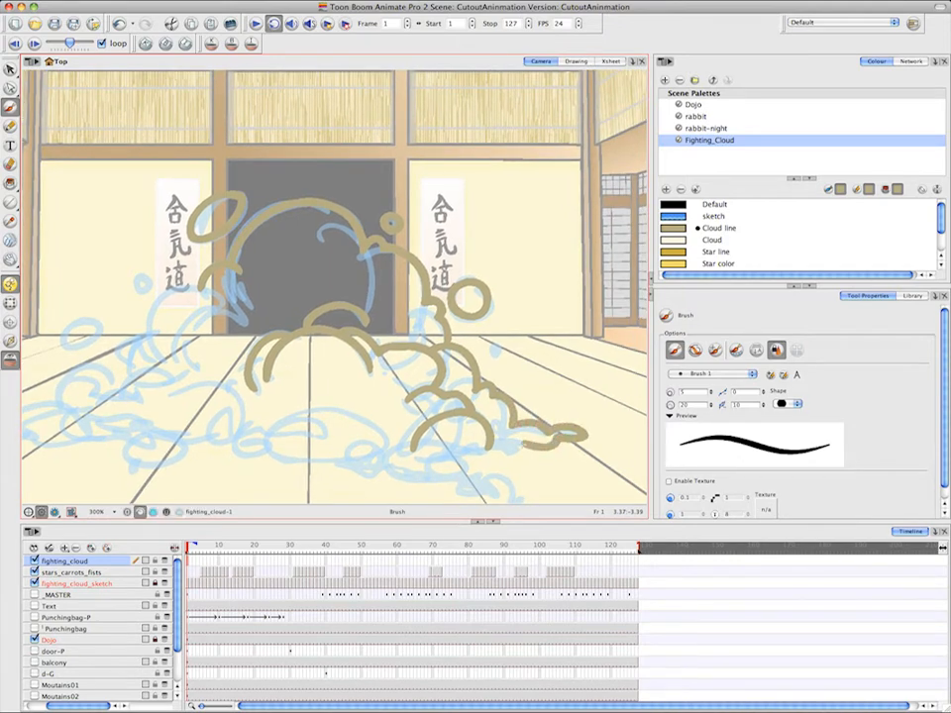
Trace the cloud's bottom edge on frame 1, from the underside of the right tip through the lower-right puffs to the bottom centre puff
mouse_move(520, 443)
mouse_down()
mouse_move(497, 449)
mouse_move(543, 428)
mouse_up()
key(space)
key(space)
mouse_move(485, 436)
mouse_down()
mouse_move(551, 431)
mouse_move(553, 442)
mouse_move(528, 447)
mouse_move(566, 451)
mouse_move(551, 458)
mouse_move(467, 447)
mouse_up()
drag(541, 395, 620, 401)
mouse_move(520, 412)
mouse_down()
mouse_move(484, 385)
mouse_move(428, 396)
mouse_move(410, 411)
mouse_move(415, 394)
mouse_move(450, 389)
mouse_move(368, 411)
mouse_move(393, 432)
mouse_move(437, 424)
mouse_move(421, 440)
mouse_move(470, 442)
mouse_up()
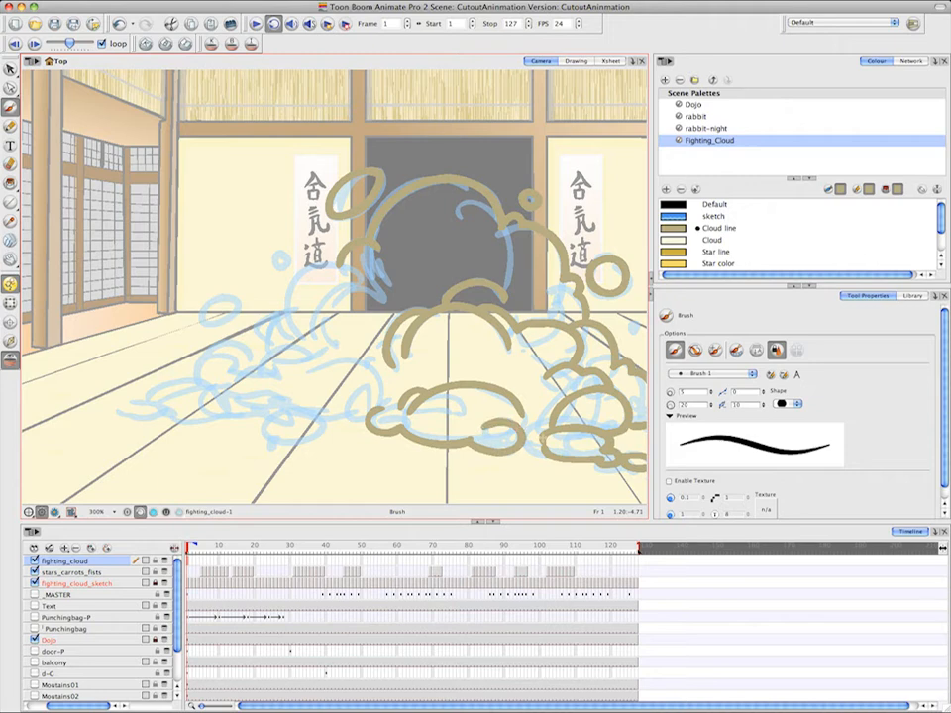
Trace the mid-left puffs of the frame 1 cloud, from beside the large puff down to the floor line and the lower inner arc
key(space)
mouse_move(368, 372)
mouse_down()
mouse_move(472, 404)
mouse_move(405, 402)
mouse_move(485, 399)
mouse_up()
key(space)
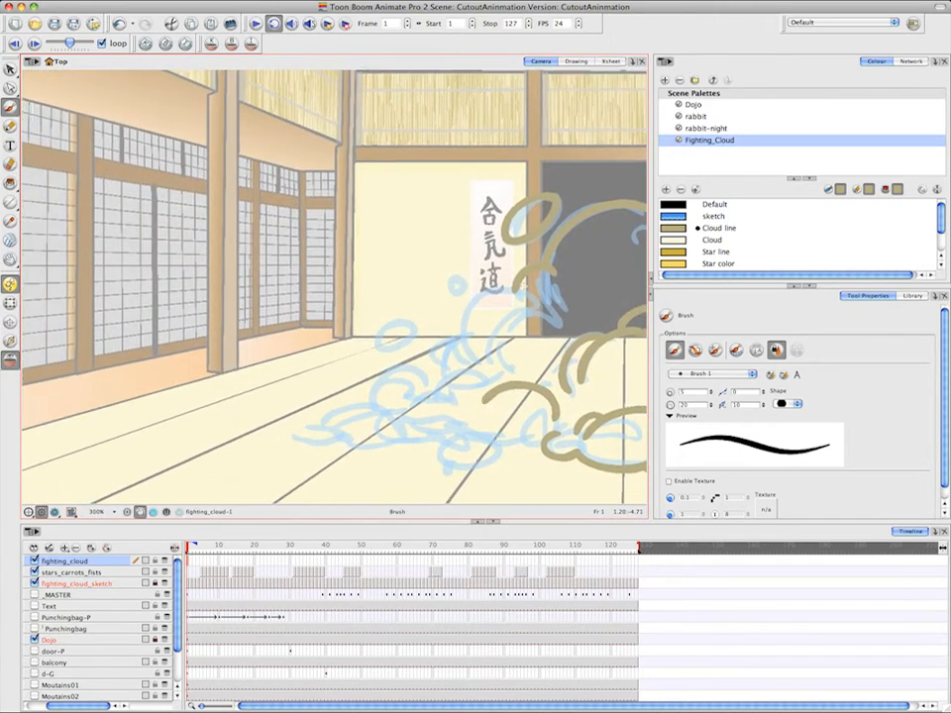
mouse_move(510, 296)
mouse_down()
mouse_move(465, 304)
mouse_move(463, 342)
mouse_move(436, 369)
mouse_up()
key(space)
drag(564, 308, 524, 335)
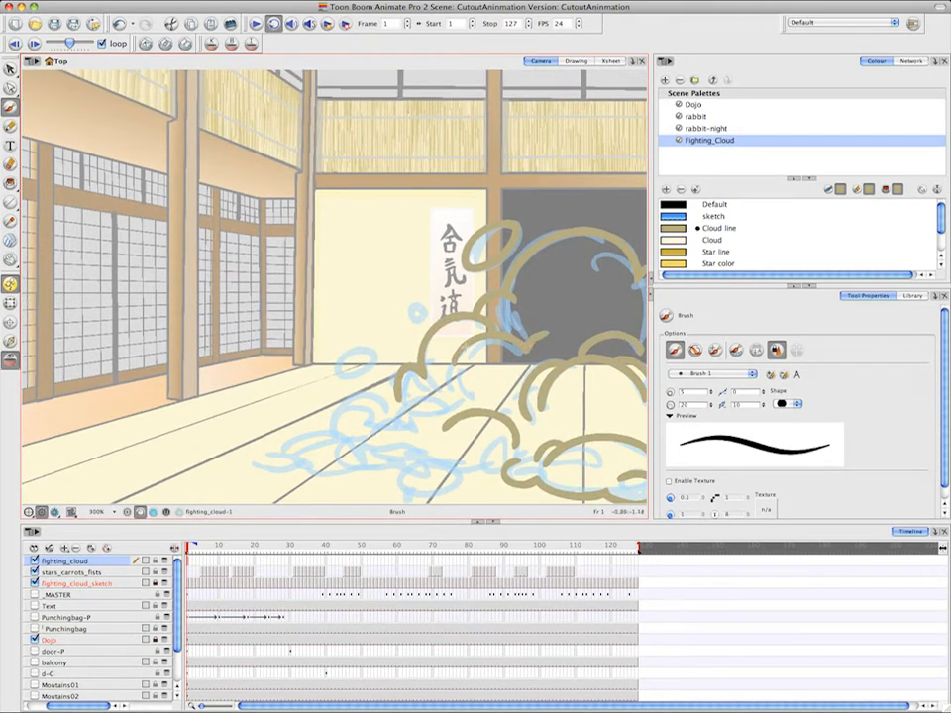
Trace the two loose left bubbles and the far-left puffs tapering to the cloud's left tip on frame 1
mouse_move(462, 393)
mouse_down()
mouse_move(432, 395)
mouse_move(430, 377)
mouse_move(429, 401)
mouse_move(389, 425)
mouse_move(460, 408)
mouse_move(432, 383)
mouse_move(407, 408)
mouse_move(549, 403)
mouse_move(466, 404)
mouse_up()
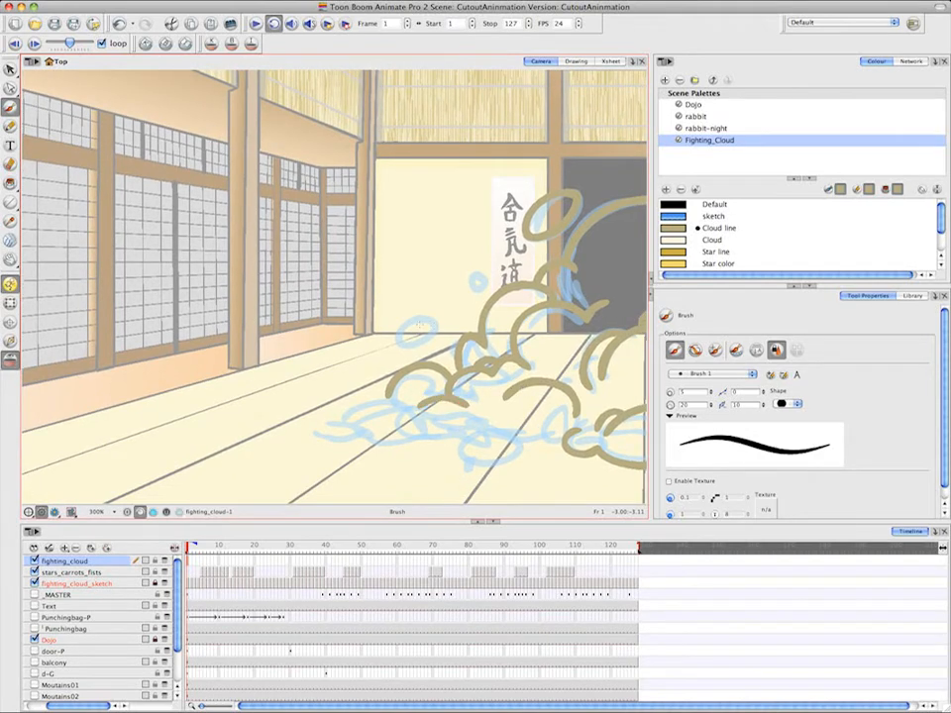
mouse_move(435, 325)
mouse_down()
mouse_move(411, 319)
mouse_move(432, 340)
mouse_move(430, 320)
mouse_up()
mouse_move(479, 278)
mouse_down()
mouse_move(468, 283)
mouse_move(479, 272)
mouse_move(473, 277)
mouse_up()
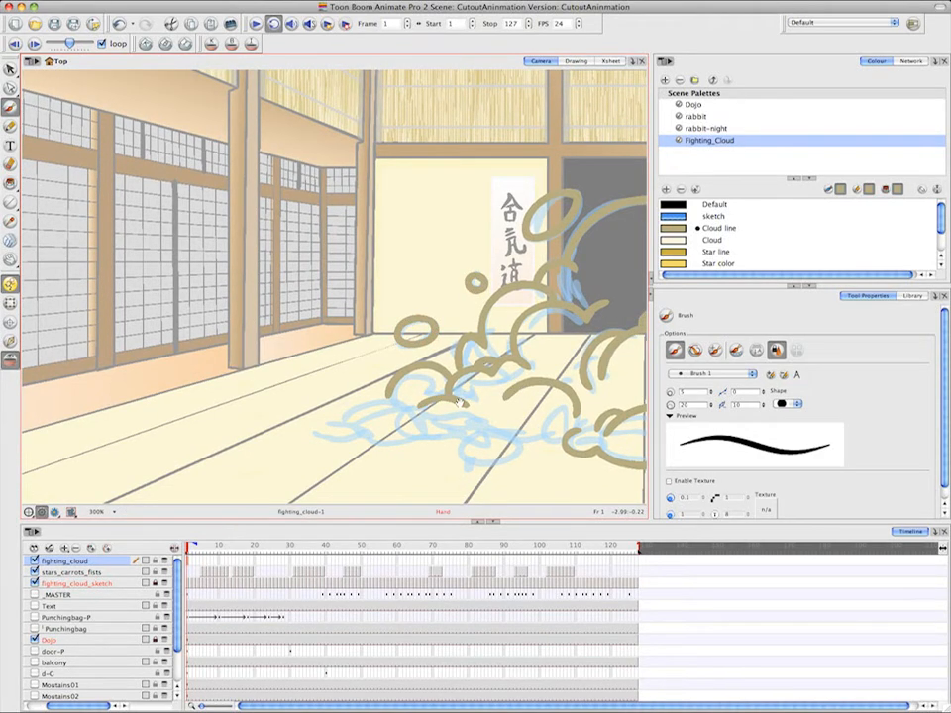
mouse_move(465, 401)
mouse_down()
mouse_move(480, 386)
mouse_move(353, 425)
mouse_move(381, 422)
mouse_move(342, 400)
mouse_move(315, 421)
mouse_move(439, 426)
mouse_up()
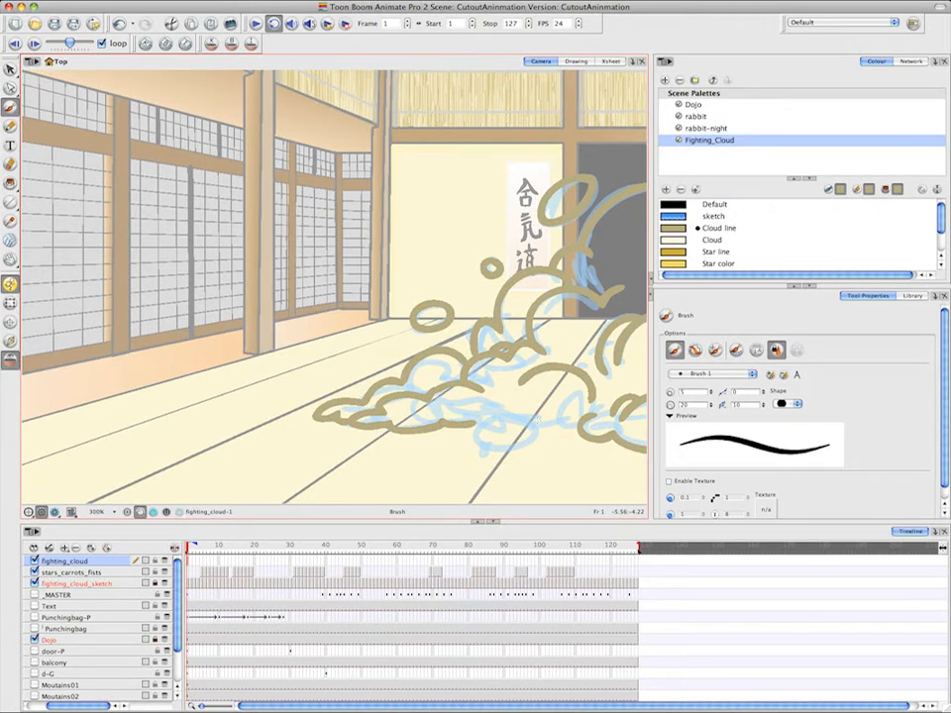
Trace the remaining lower-left puffs on frame 1 and close the cloud outline between the left tail and the bottom centre puff
mouse_move(540, 403)
mouse_down()
mouse_move(456, 437)
mouse_move(536, 412)
mouse_move(536, 427)
mouse_move(511, 447)
mouse_move(569, 430)
mouse_up()
key(space)
drag(617, 381, 560, 403)
drag(421, 444, 463, 428)
key(space)
mouse_move(548, 397)
mouse_down()
mouse_move(499, 408)
mouse_move(346, 314)
mouse_move(314, 314)
mouse_up()
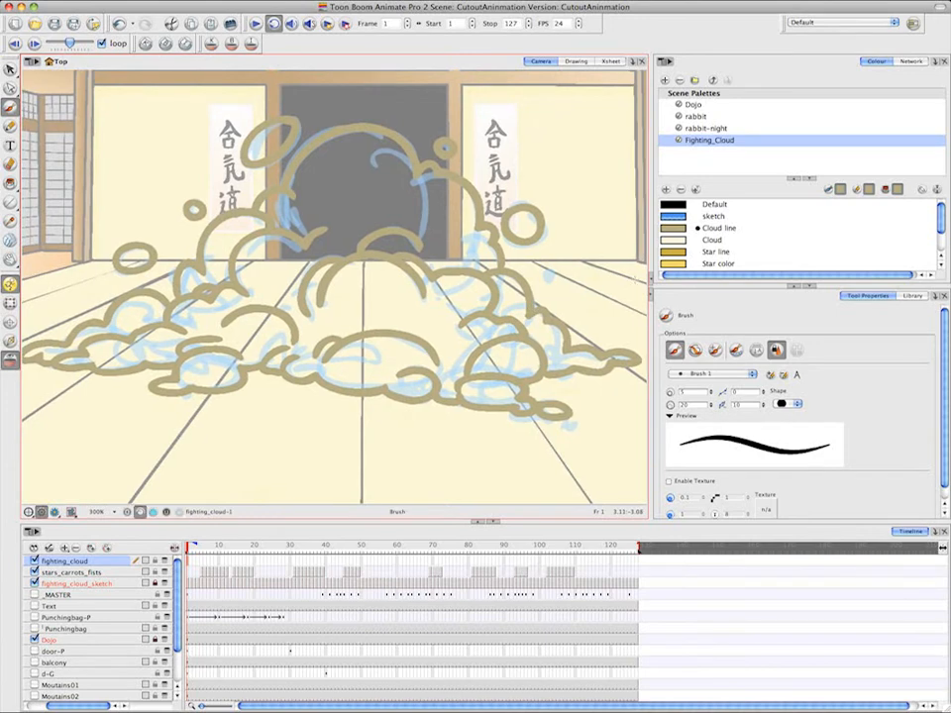
Paint the frame 1 cloud body, its separate puffs and the loose bubbles with the Cloud colour
key(alt+i)
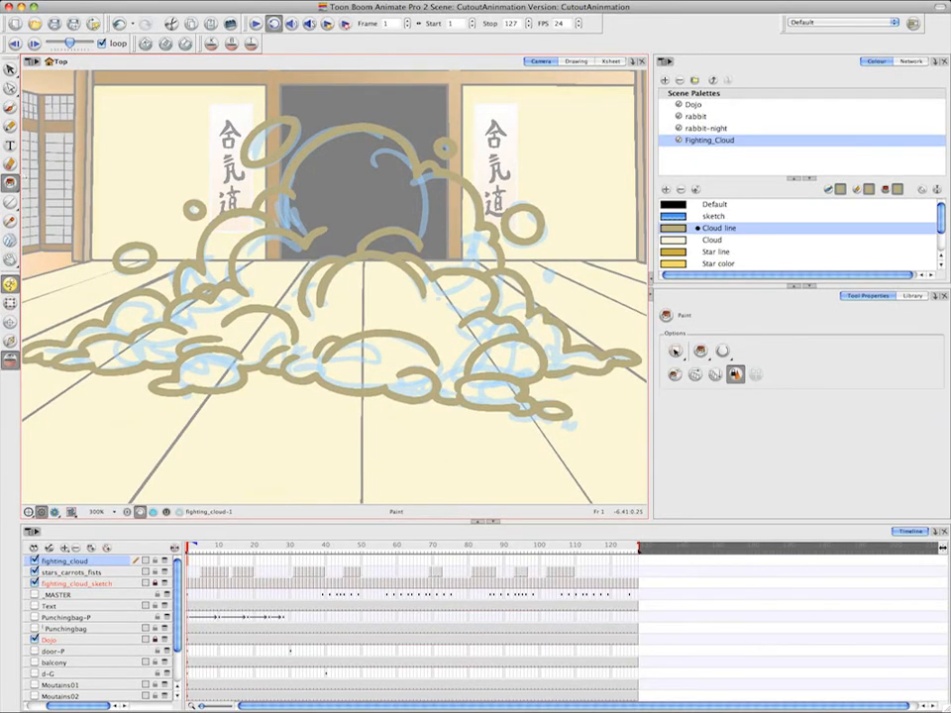
click(691, 241)
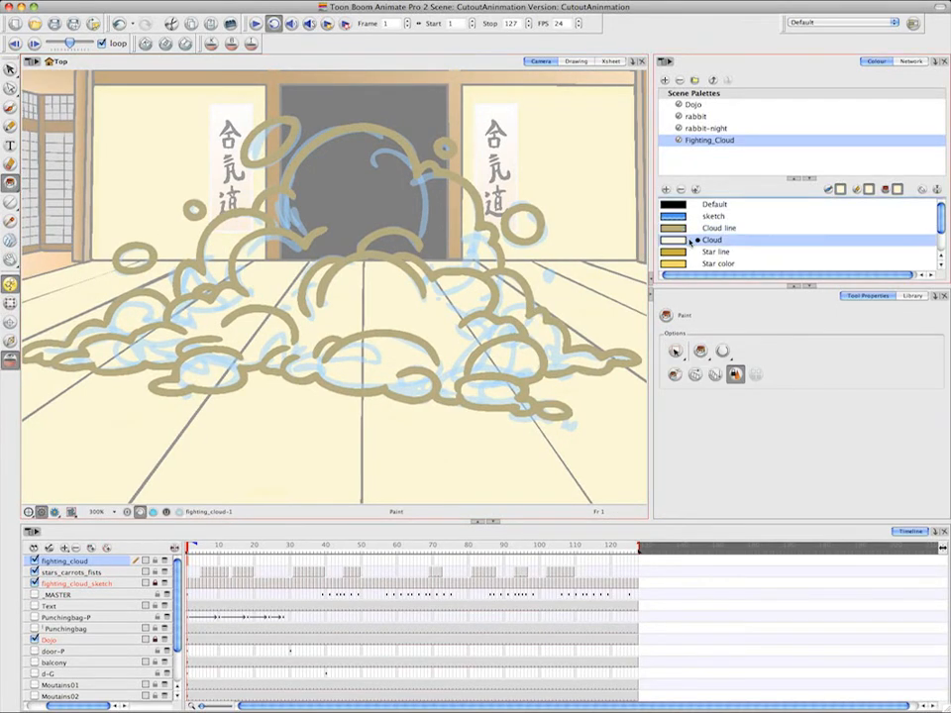
click(406, 186)
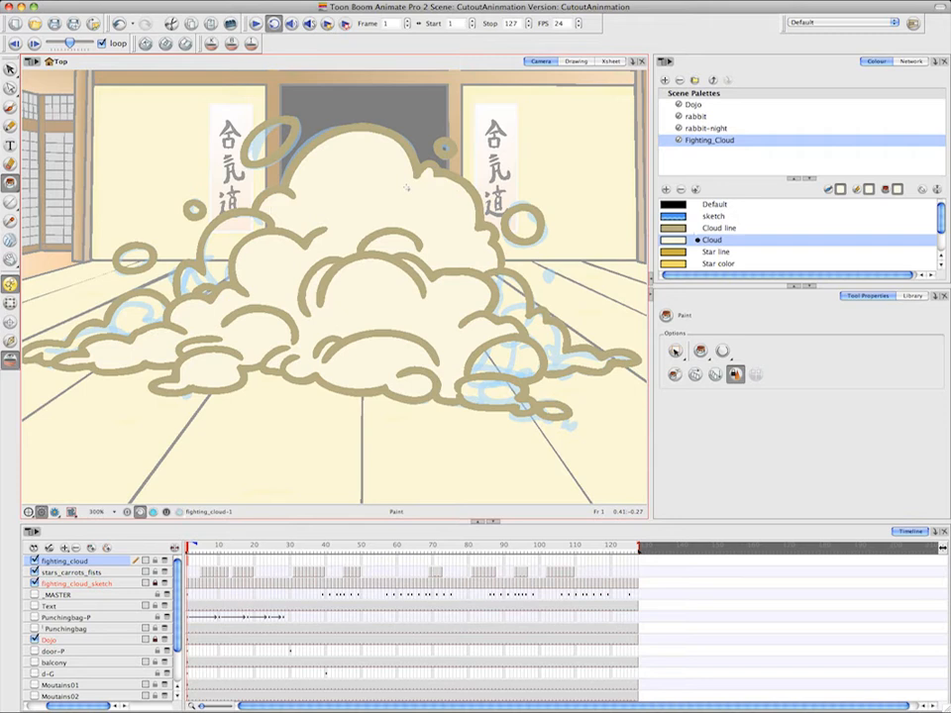
click(280, 133)
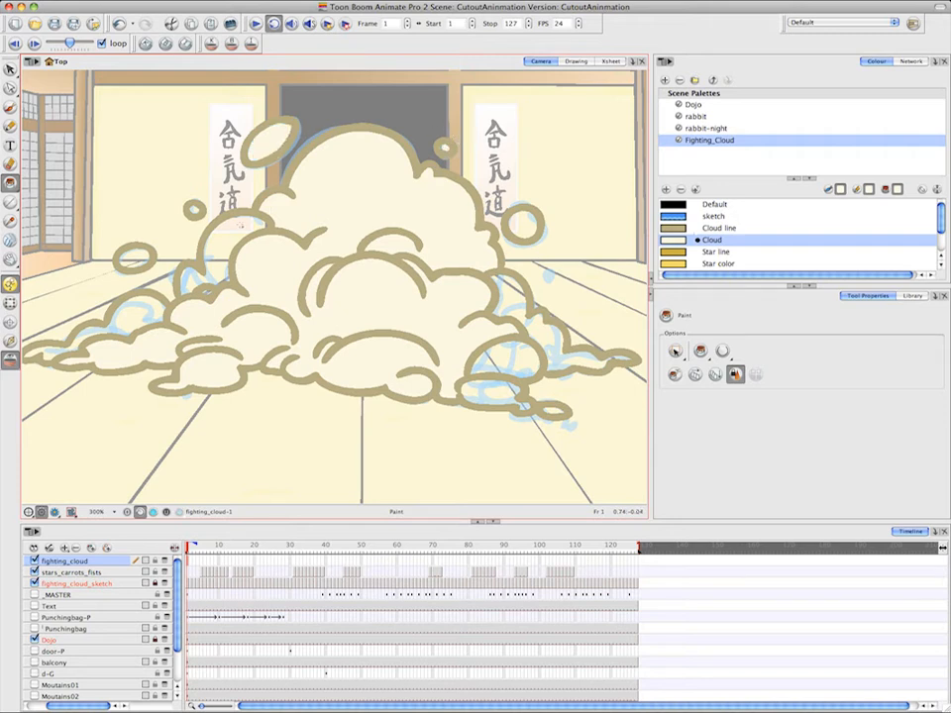
click(138, 258)
click(138, 315)
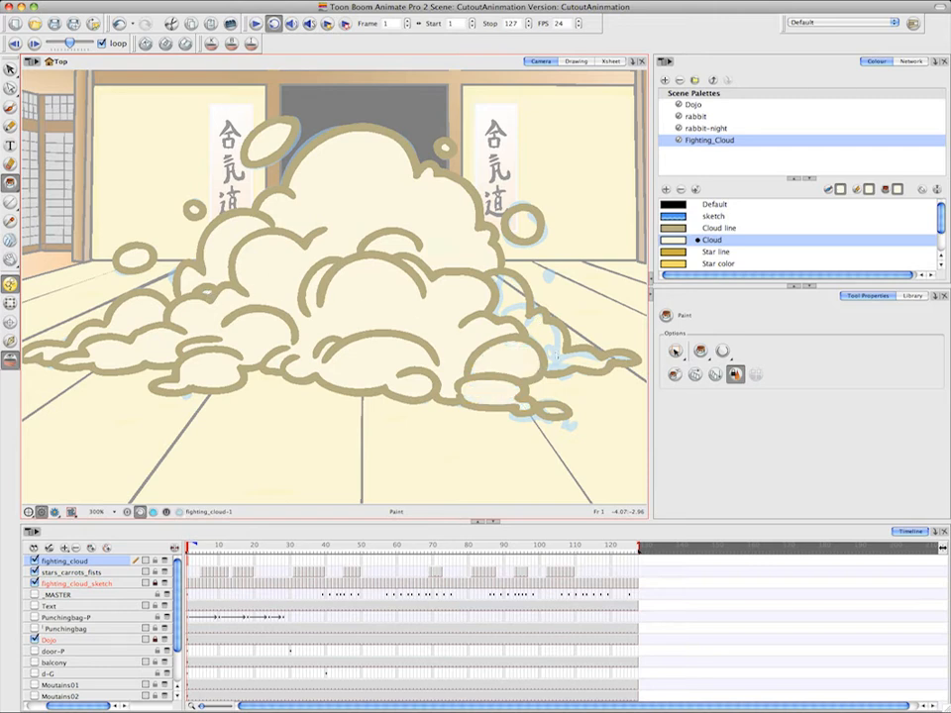
click(597, 358)
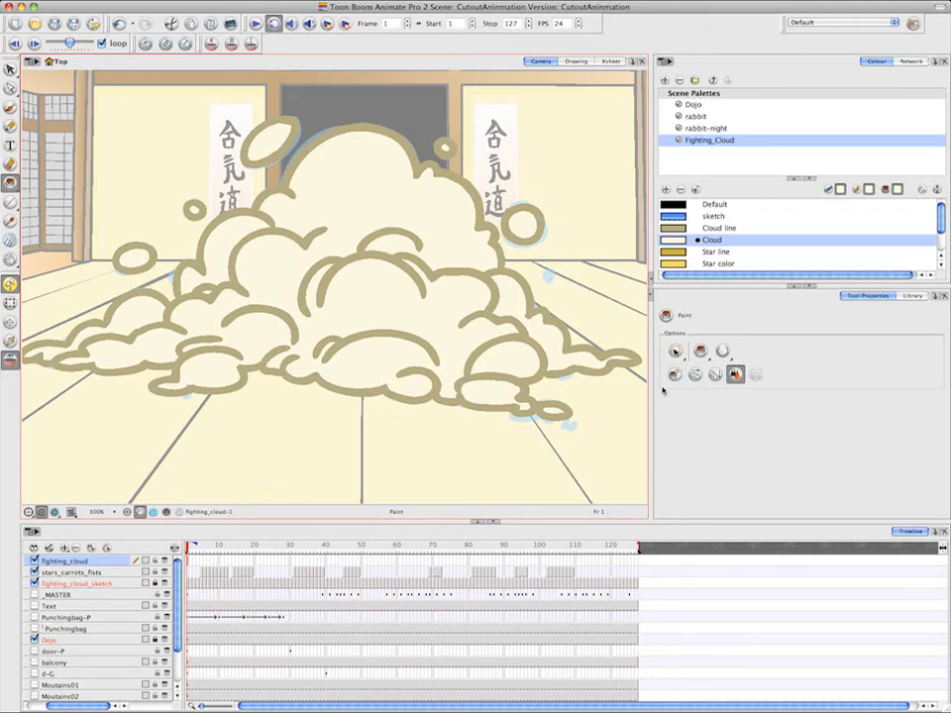
Compare the filled drawing with the sketch from frame 2, then undo all the Cloud colour fills on frame 1
click(194, 562)
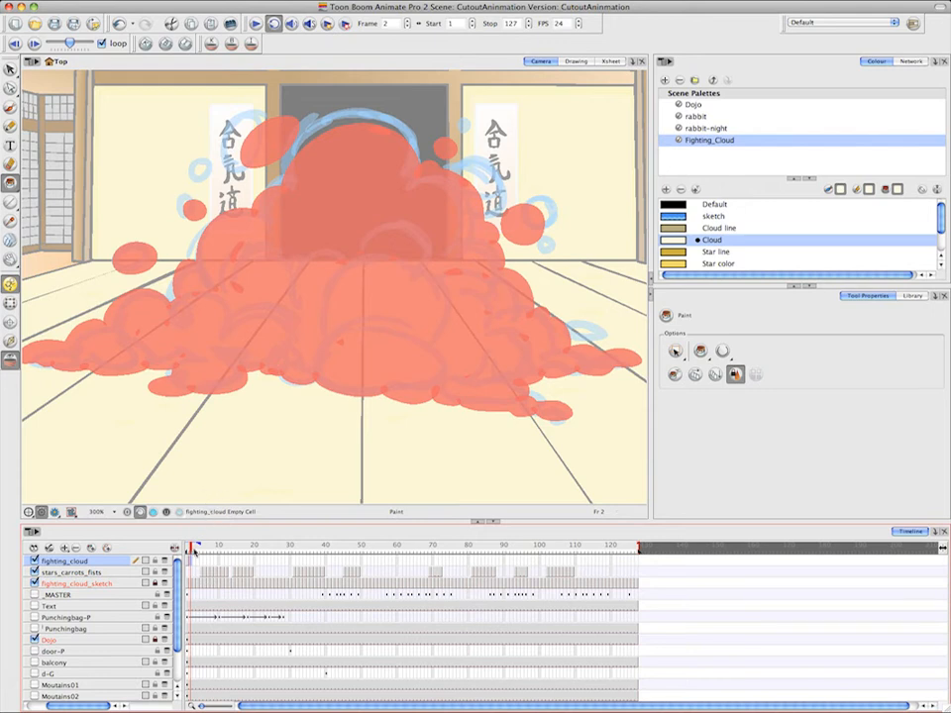
click(189, 560)
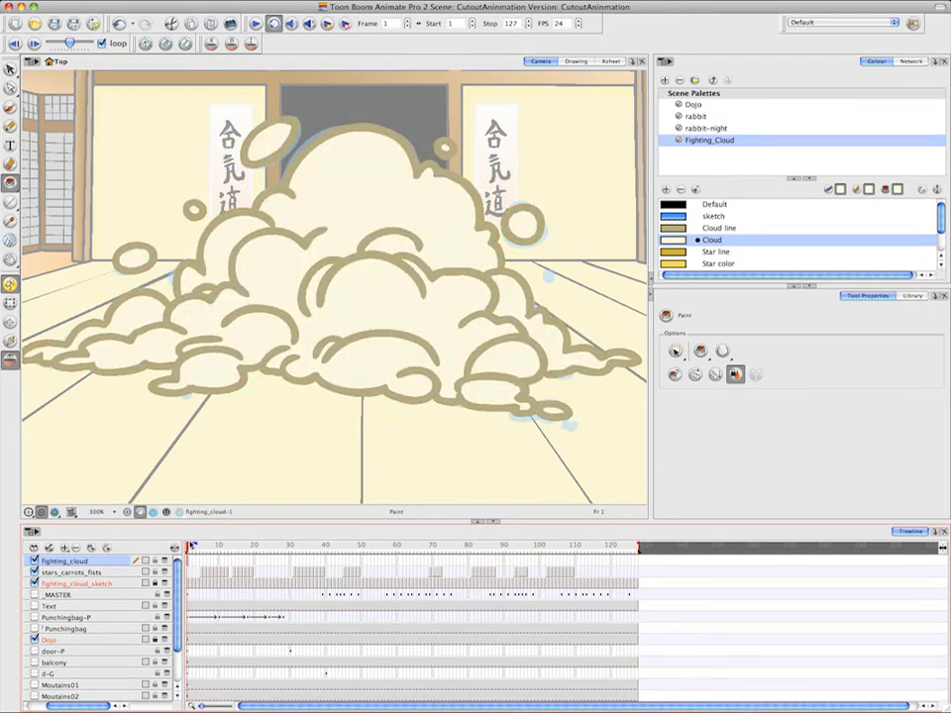
key(super+z)
key(super+z)
key(super+z)
key(super+z)
key(super+z)
key(super+z)
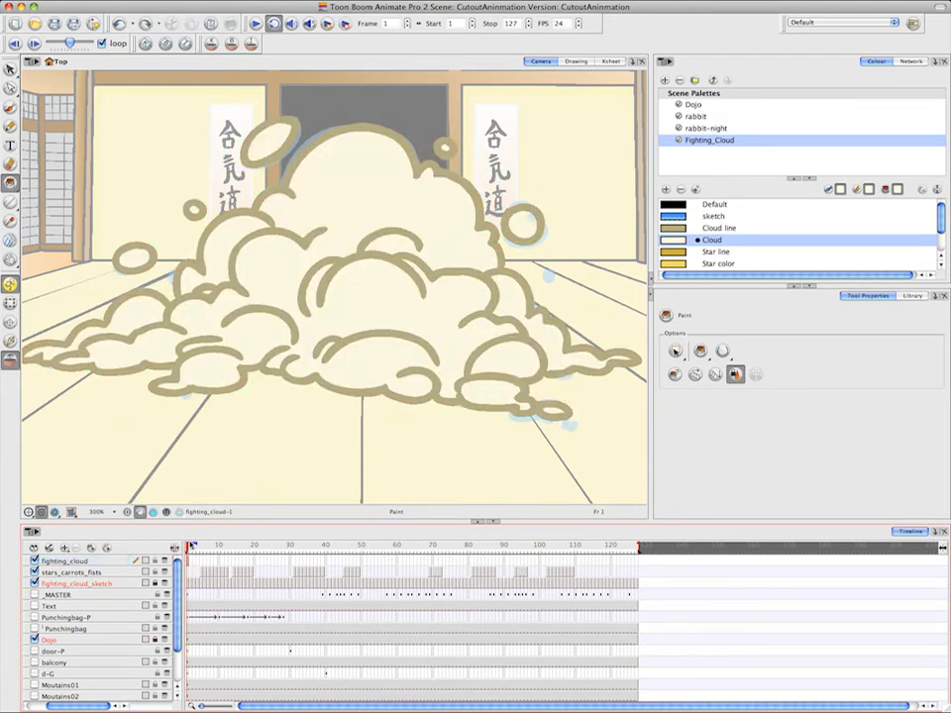
key(super+z)
key(super+z)
key(super+z)
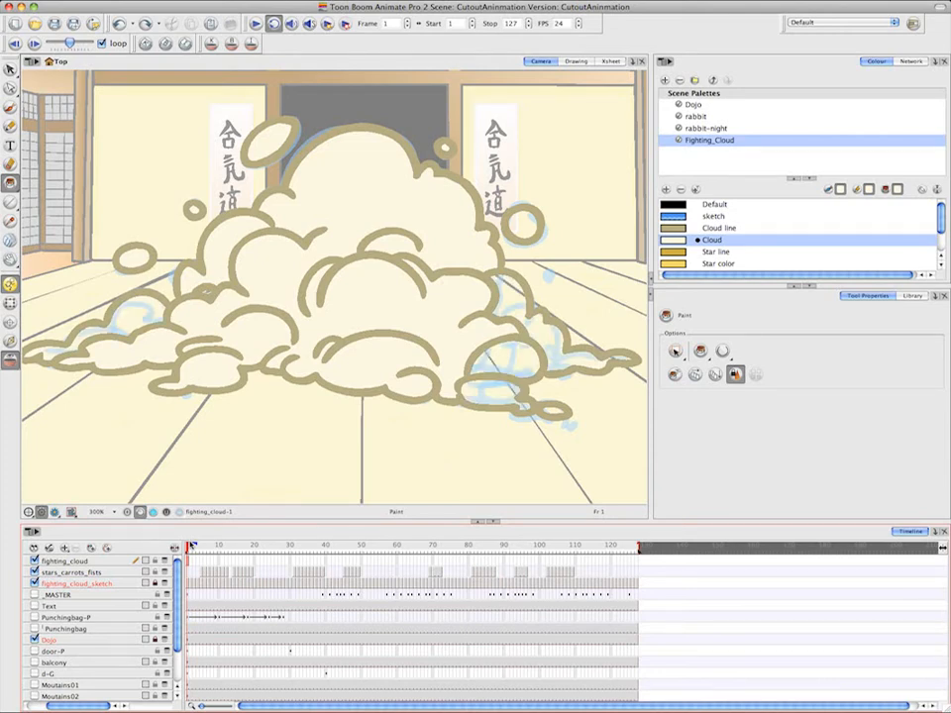
key(super+z)
key(super+z)
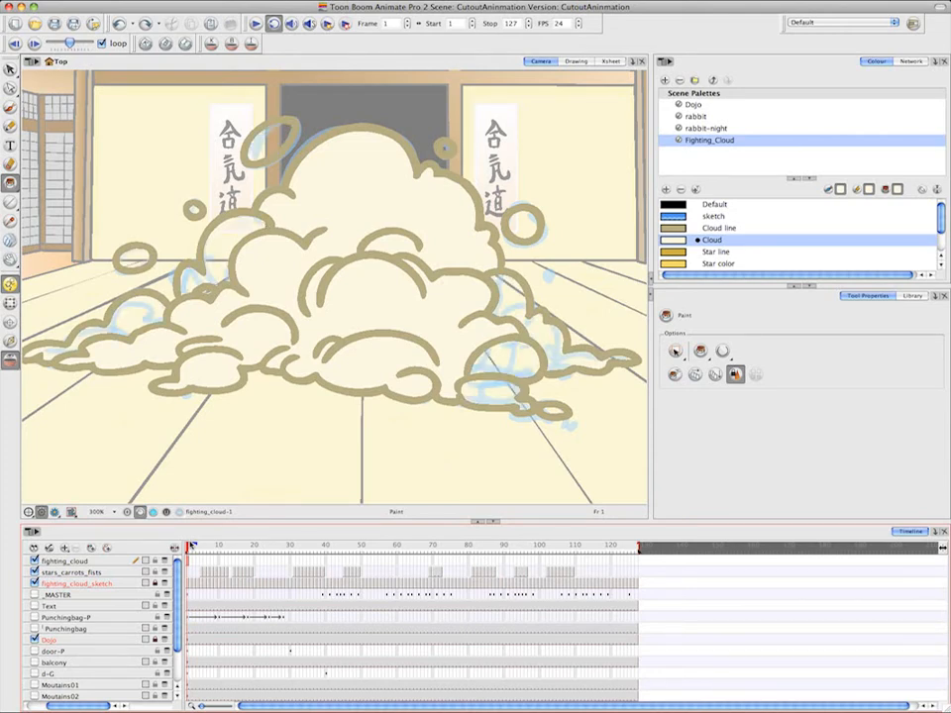
key(super+z)
key(super+z)
key(super+z)
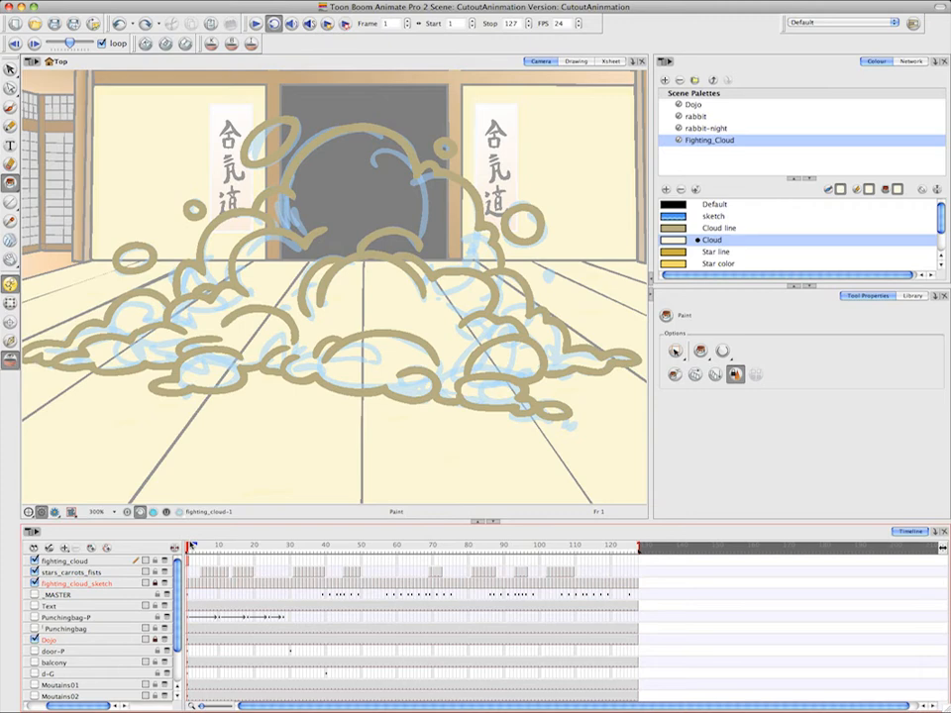
On frame 2 of fighting_cloud, brush the loose left-hand bubbles and the large top puff's outline in Cloud line
click(194, 561)
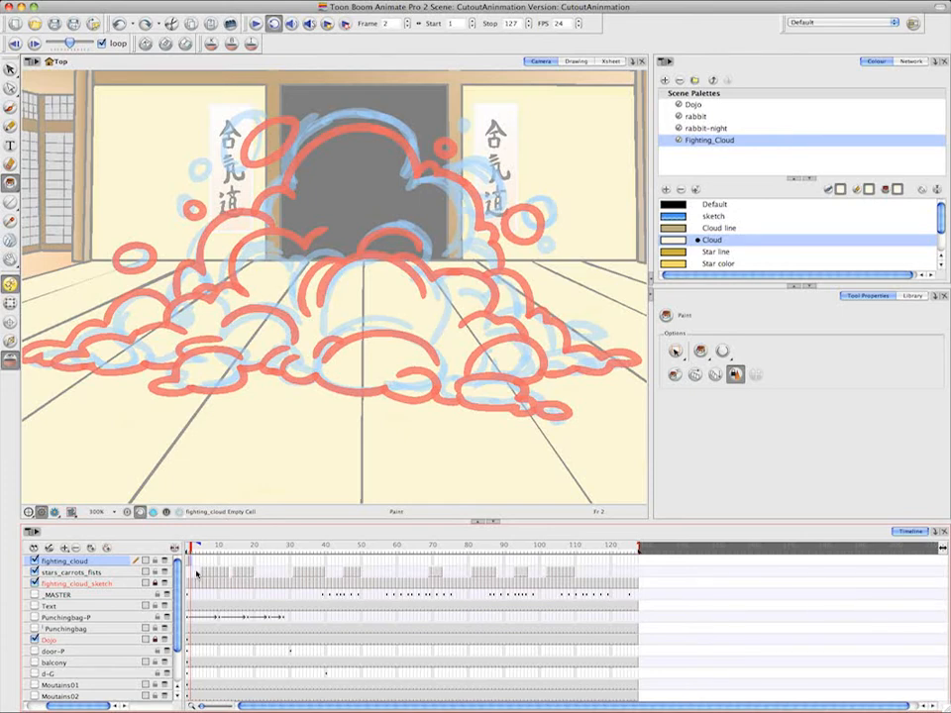
click(675, 229)
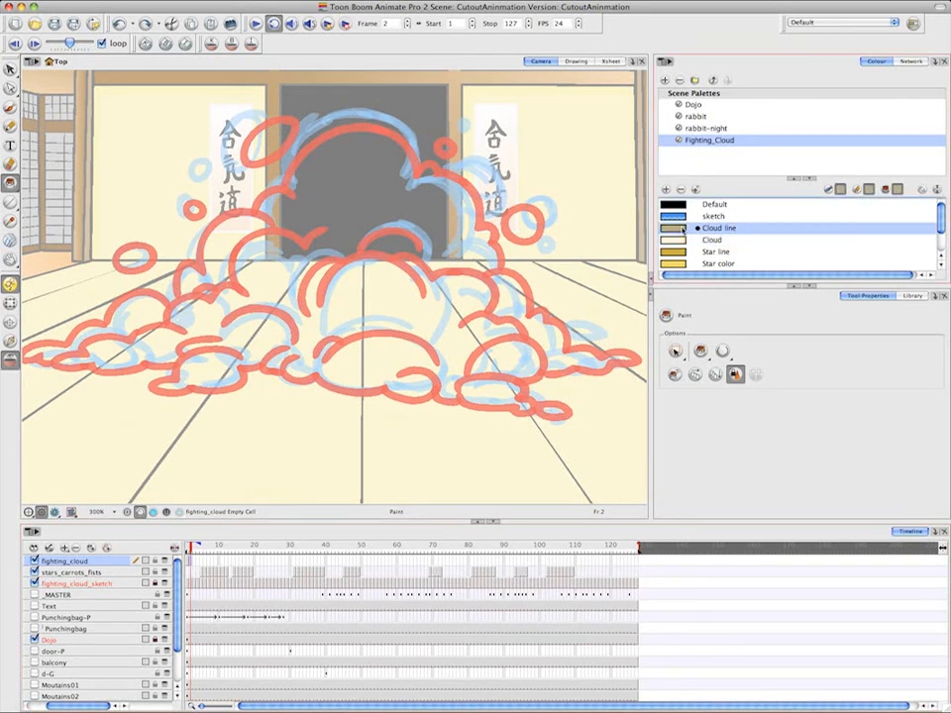
click(12, 107)
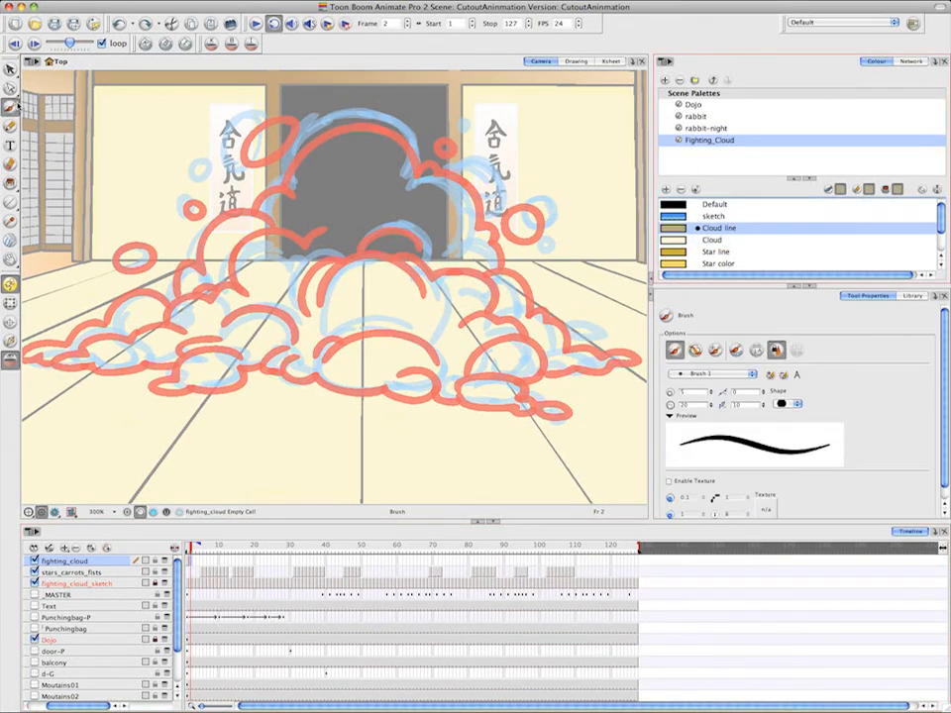
mouse_move(262, 127)
mouse_down()
mouse_move(232, 158)
mouse_move(242, 180)
mouse_move(260, 158)
mouse_move(256, 105)
mouse_up()
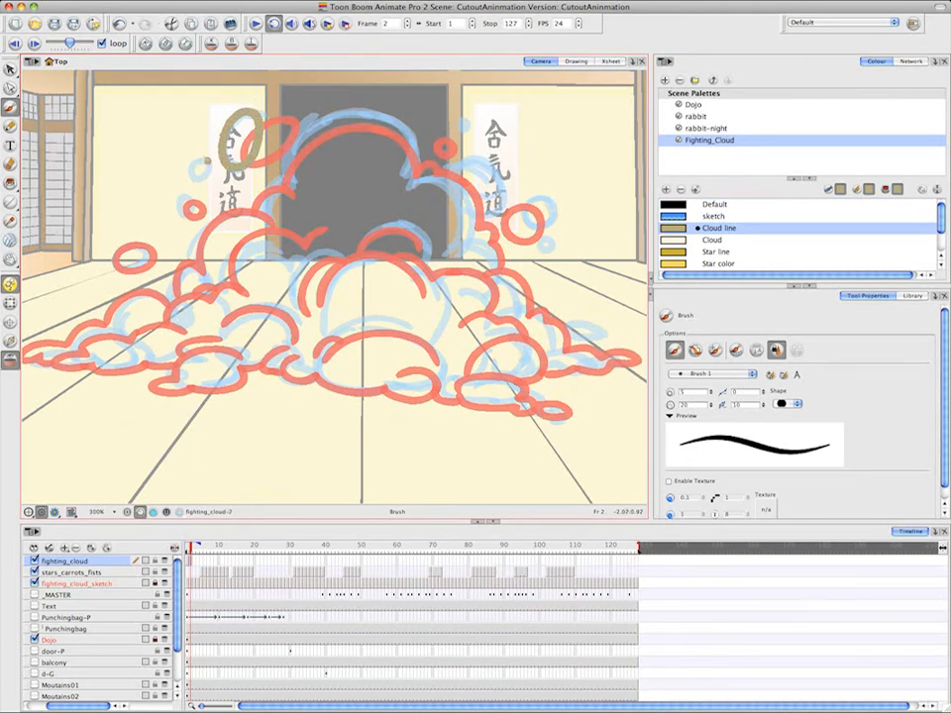
mouse_move(206, 159)
mouse_down()
mouse_move(174, 210)
mouse_move(192, 198)
mouse_up()
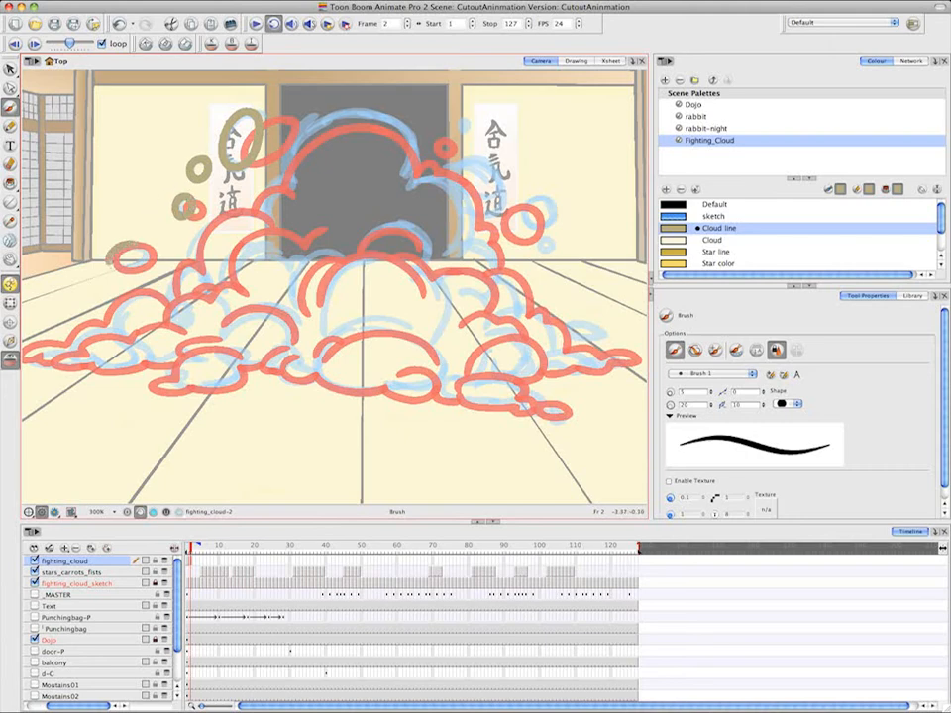
mouse_move(130, 246)
mouse_down()
mouse_move(113, 264)
mouse_move(130, 246)
mouse_up()
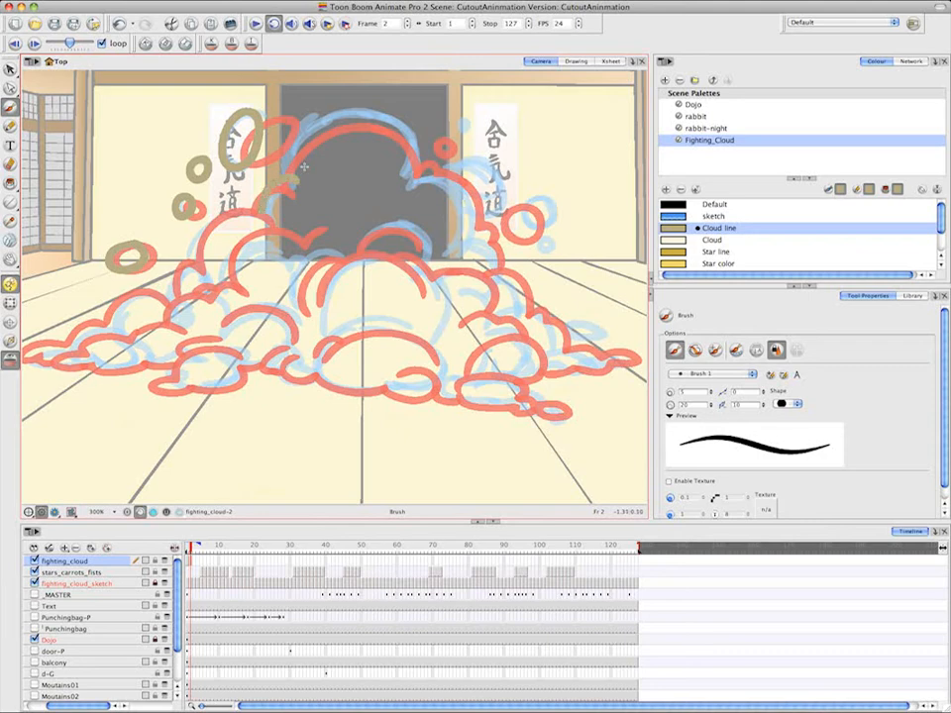
mouse_move(290, 171)
mouse_down()
mouse_move(299, 139)
mouse_move(325, 117)
mouse_move(397, 127)
mouse_move(410, 168)
mouse_up()
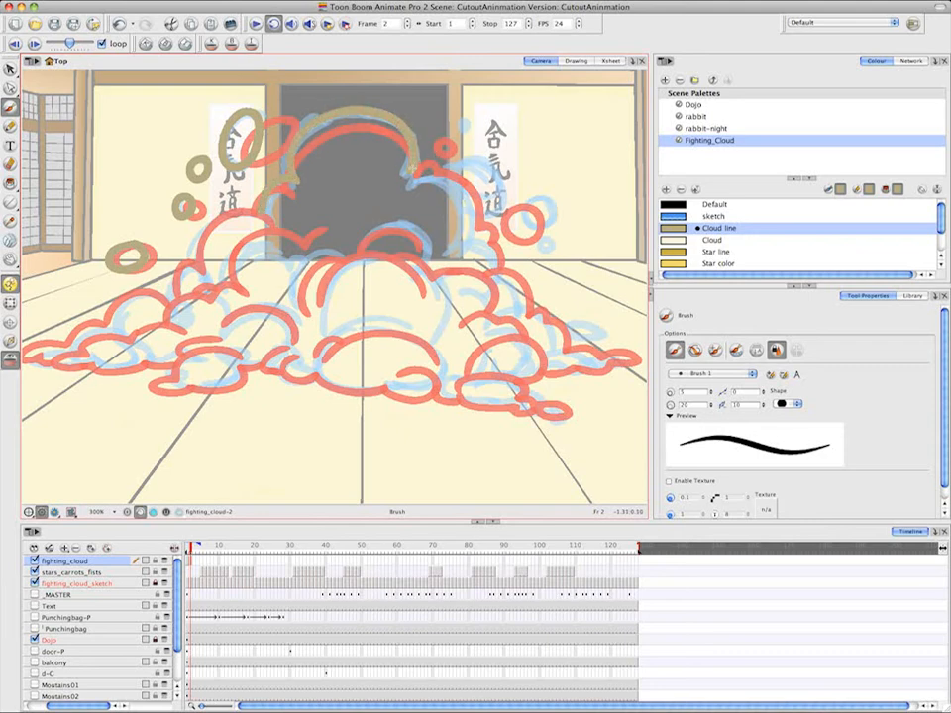
Trace the upper-right puff beside the large one on frame 2, redrawing it once, and add the three loose right-hand bubbles
mouse_move(445, 171)
mouse_down()
mouse_move(499, 192)
mouse_move(493, 212)
mouse_up()
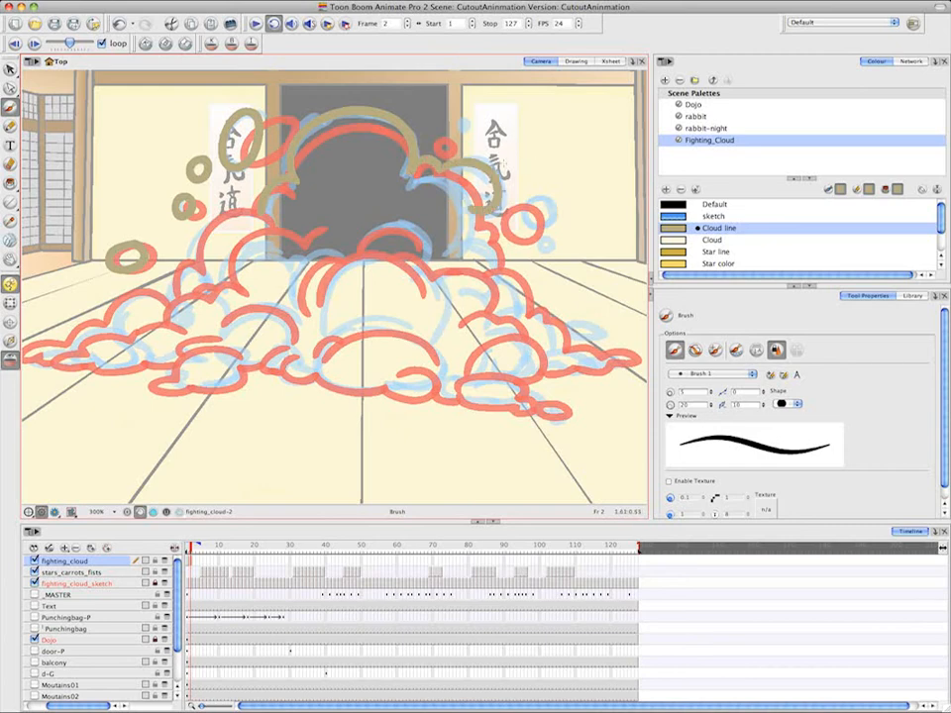
key(super+z)
mouse_move(442, 173)
mouse_down()
mouse_move(435, 179)
mouse_move(482, 209)
mouse_up()
drag(459, 120, 463, 121)
drag(543, 199, 549, 239)
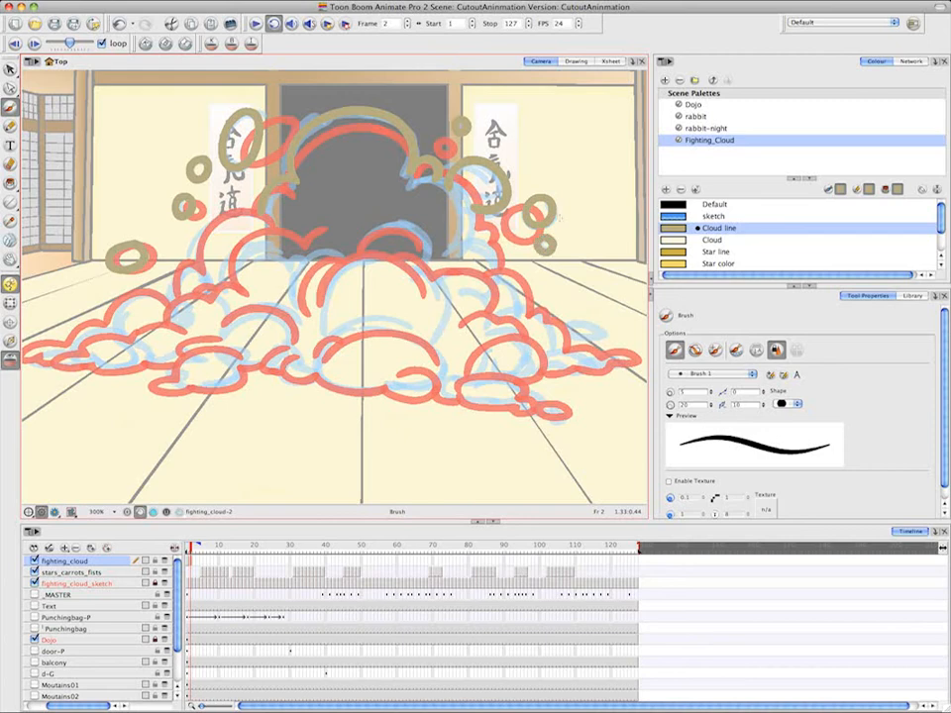
Trace the frame 2 cloud's right side down to the lower-right oval puffs, and outline the small puffs at the far-right tip
mouse_move(467, 200)
mouse_down()
mouse_move(471, 245)
mouse_move(493, 248)
mouse_move(486, 290)
mouse_move(525, 268)
mouse_move(500, 315)
mouse_move(553, 342)
mouse_move(558, 367)
mouse_move(536, 392)
mouse_move(502, 378)
mouse_move(533, 392)
mouse_up()
key(super+z)
mouse_move(540, 402)
mouse_down()
mouse_move(570, 407)
mouse_move(538, 407)
mouse_up()
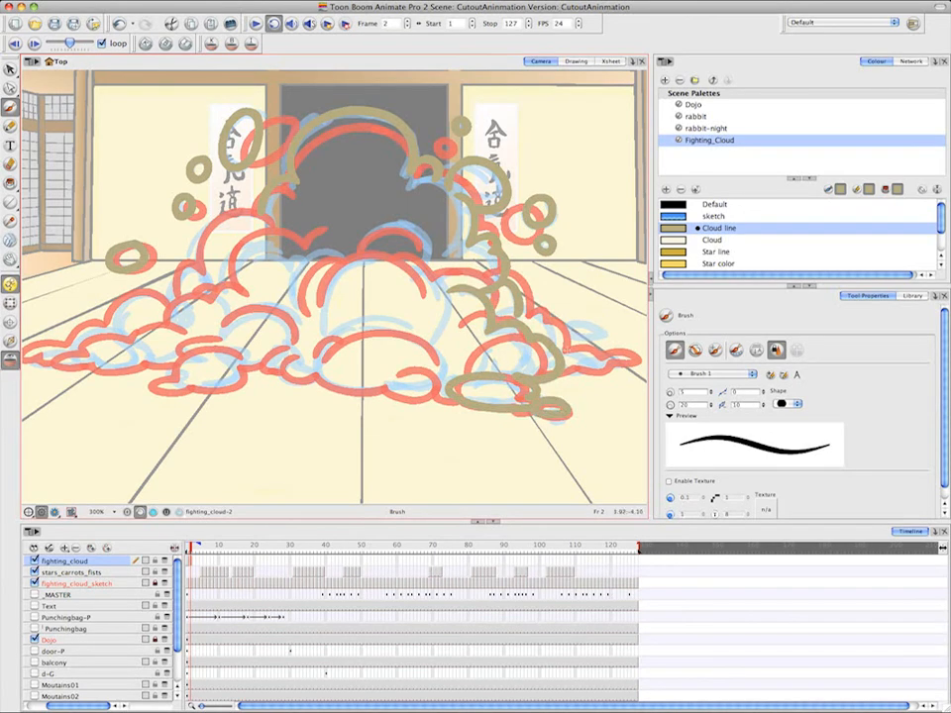
mouse_move(562, 348)
mouse_down()
mouse_move(622, 365)
mouse_move(568, 373)
mouse_up()
mouse_move(575, 328)
mouse_down()
mouse_move(603, 338)
mouse_move(562, 335)
mouse_move(528, 300)
mouse_up()
Trace the frame 2 cloud's central puffs in Cloud line, from the small arch over the big middle puff to its lower edge and left shoulder
mouse_move(364, 252)
mouse_down()
mouse_move(396, 221)
mouse_move(423, 259)
mouse_move(436, 338)
mouse_up()
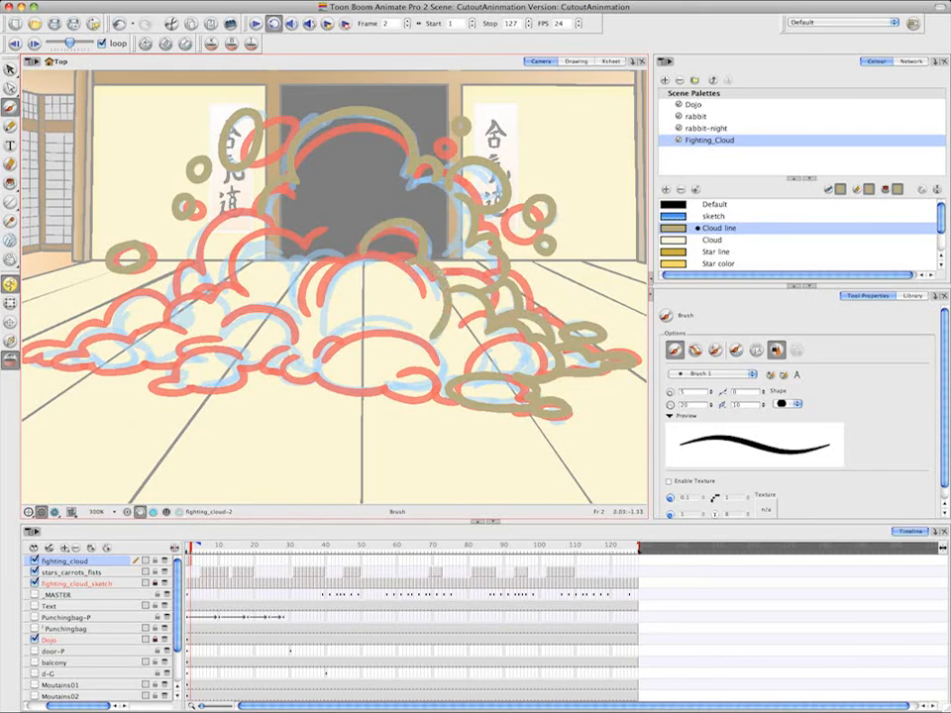
drag(441, 274, 481, 275)
drag(436, 336, 439, 380)
drag(315, 374, 452, 389)
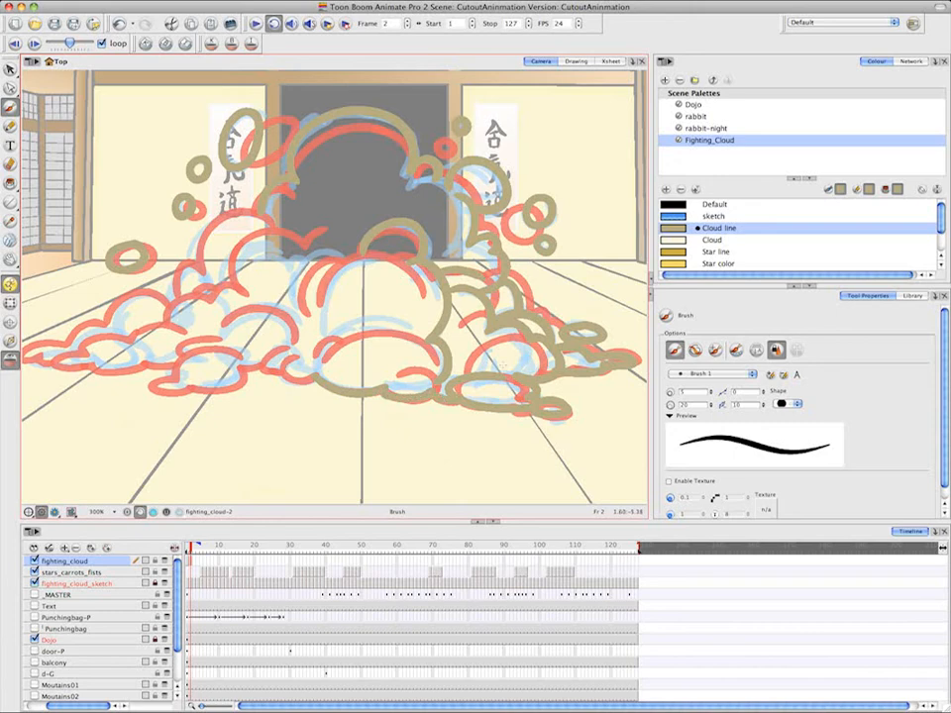
drag(367, 255, 318, 318)
mouse_move(330, 256)
mouse_down()
mouse_move(300, 308)
mouse_move(284, 259)
mouse_move(234, 278)
mouse_up()
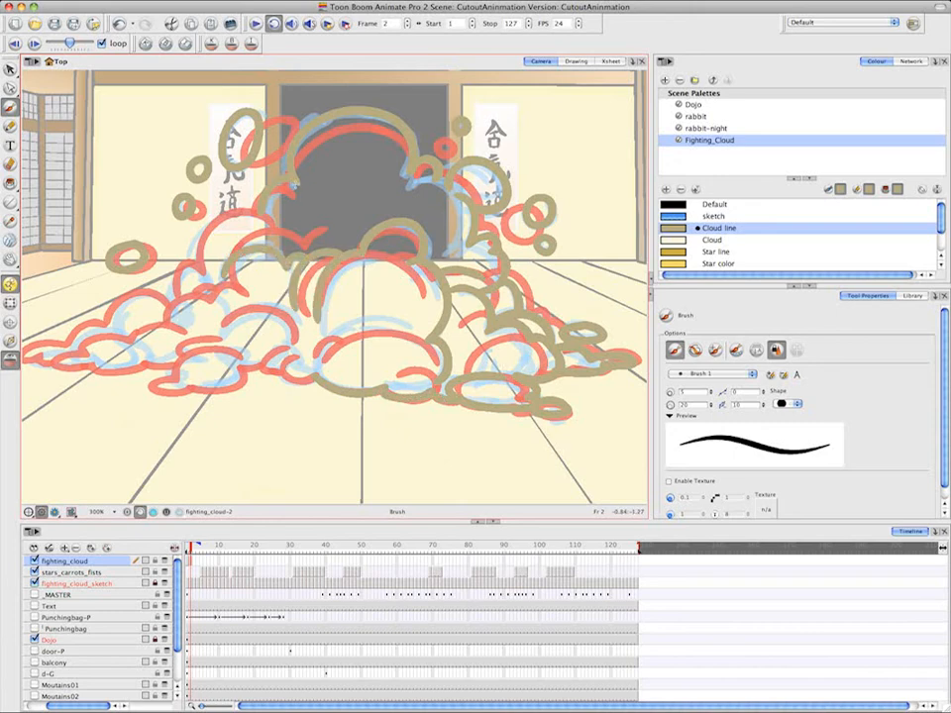
Brush the frame 2 cloud's left slope, the inner left puffs and the arch across the front puff
mouse_move(266, 214)
mouse_down()
mouse_move(198, 269)
mouse_move(182, 267)
mouse_move(174, 308)
mouse_up()
drag(233, 322, 175, 325)
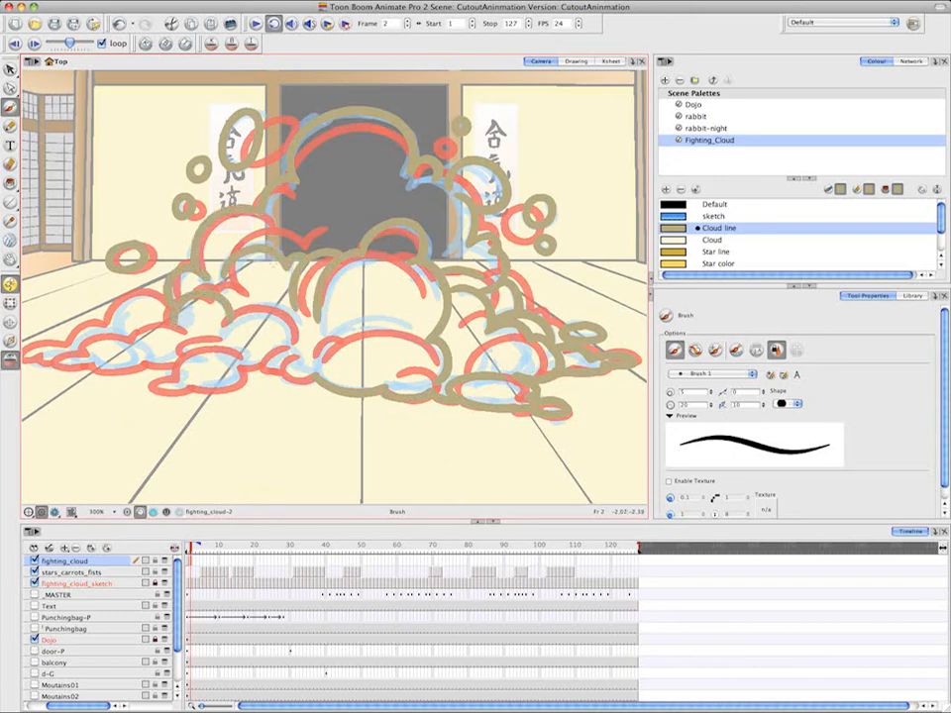
mouse_move(206, 288)
mouse_down()
mouse_move(299, 339)
mouse_move(276, 373)
mouse_move(295, 358)
mouse_move(313, 366)
mouse_up()
drag(422, 335, 325, 355)
drag(372, 325, 320, 347)
Trace the lower-left puffs on frame 2 and close the outline out to the far-left tip
mouse_move(244, 363)
mouse_down()
mouse_move(198, 389)
mouse_move(245, 366)
mouse_up()
mouse_move(189, 355)
mouse_down()
mouse_move(144, 367)
mouse_move(260, 357)
mouse_up()
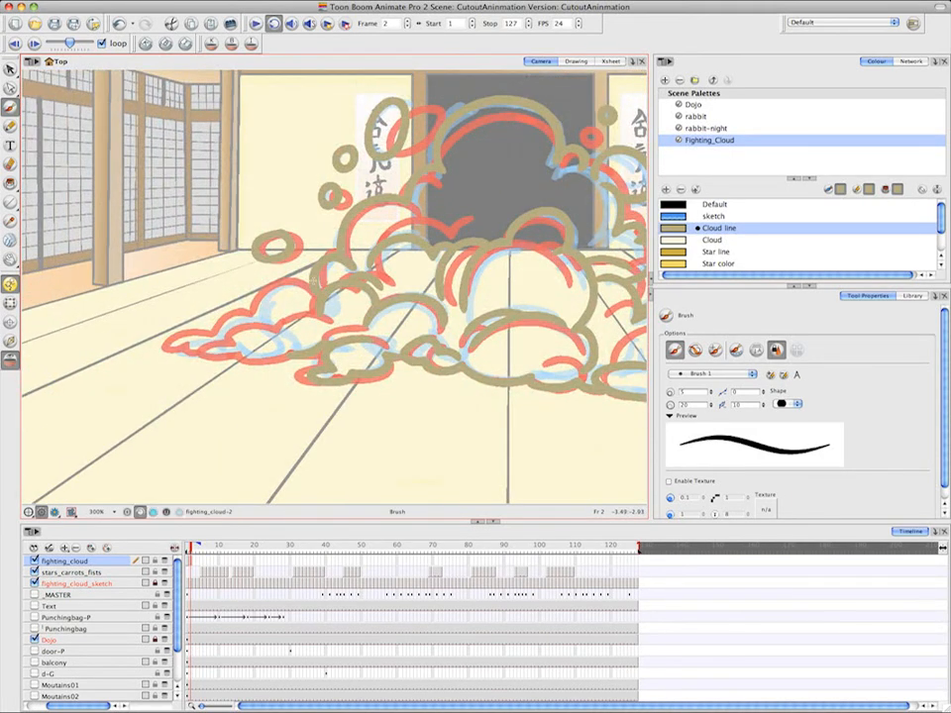
mouse_move(314, 284)
mouse_down()
mouse_move(266, 314)
mouse_move(286, 328)
mouse_move(282, 351)
mouse_up()
mouse_move(227, 337)
mouse_down()
mouse_move(197, 355)
mouse_move(166, 345)
mouse_up()
drag(546, 263, 404, 288)
On frame 3 of fighting_cloud, brush the large top puff and the loose left-hand bubbles in Cloud line
click(195, 549)
mouse_move(197, 549)
mouse_down()
mouse_move(207, 549)
mouse_move(196, 548)
mouse_up()
drag(374, 109, 288, 191)
mouse_move(374, 110)
mouse_down()
mouse_move(391, 123)
mouse_move(416, 191)
mouse_up()
mouse_move(238, 136)
mouse_down()
mouse_move(241, 163)
mouse_move(238, 138)
mouse_up()
mouse_move(194, 176)
mouse_down()
mouse_move(183, 185)
mouse_move(194, 177)
mouse_up()
drag(185, 204, 184, 206)
mouse_move(139, 260)
mouse_down()
mouse_move(139, 281)
mouse_move(137, 260)
mouse_up()
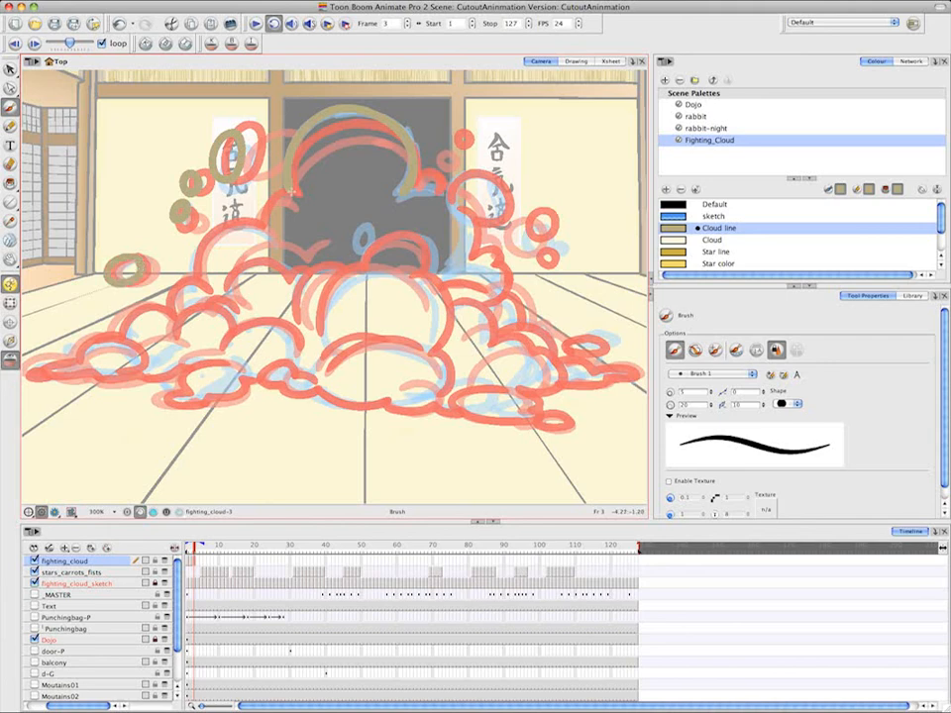
Trace the frame 3 cloud's upper-left slope, the central arch with its small bubble, and the middle and front puffs
drag(291, 193, 171, 304)
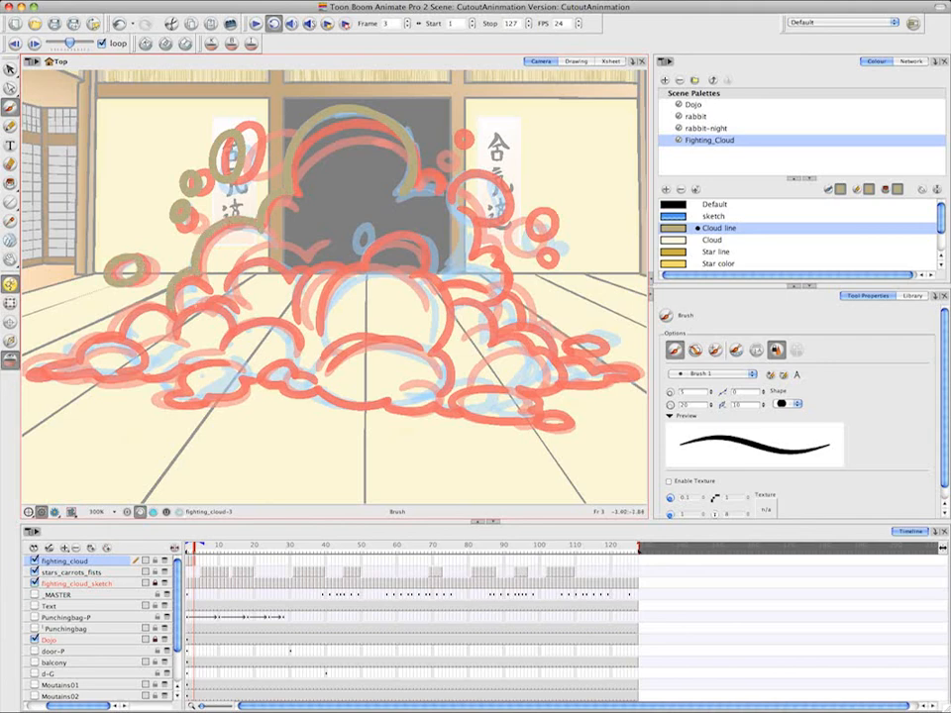
mouse_move(364, 226)
mouse_down()
mouse_move(428, 267)
mouse_move(325, 324)
mouse_up()
mouse_move(346, 258)
mouse_down()
mouse_move(285, 265)
mouse_move(230, 305)
mouse_up()
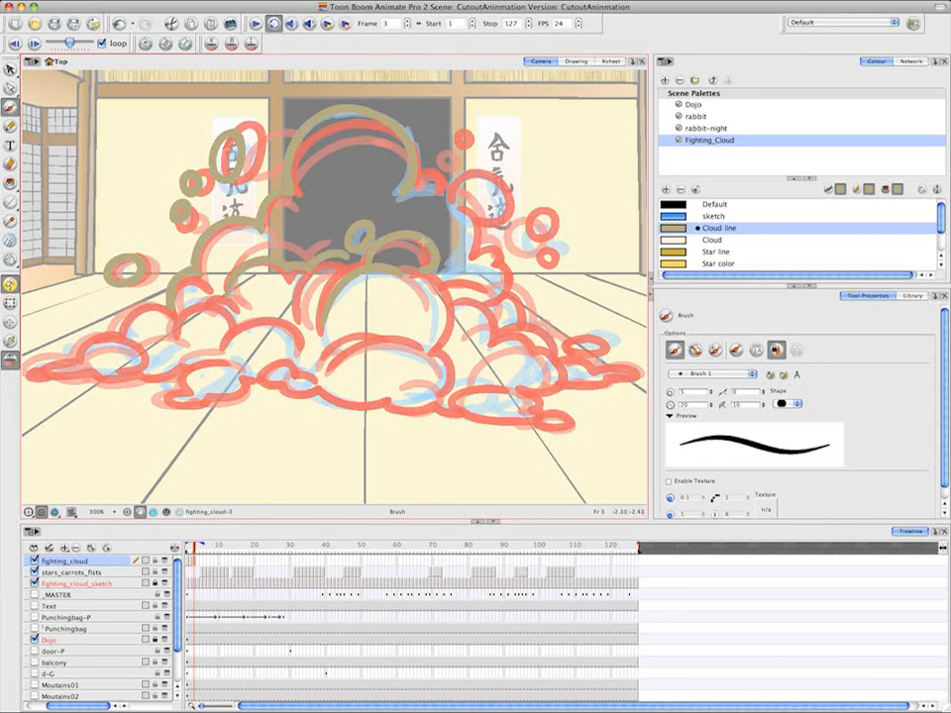
drag(329, 303, 323, 345)
mouse_move(428, 356)
mouse_down()
mouse_move(337, 356)
mouse_move(430, 392)
mouse_move(310, 391)
mouse_up()
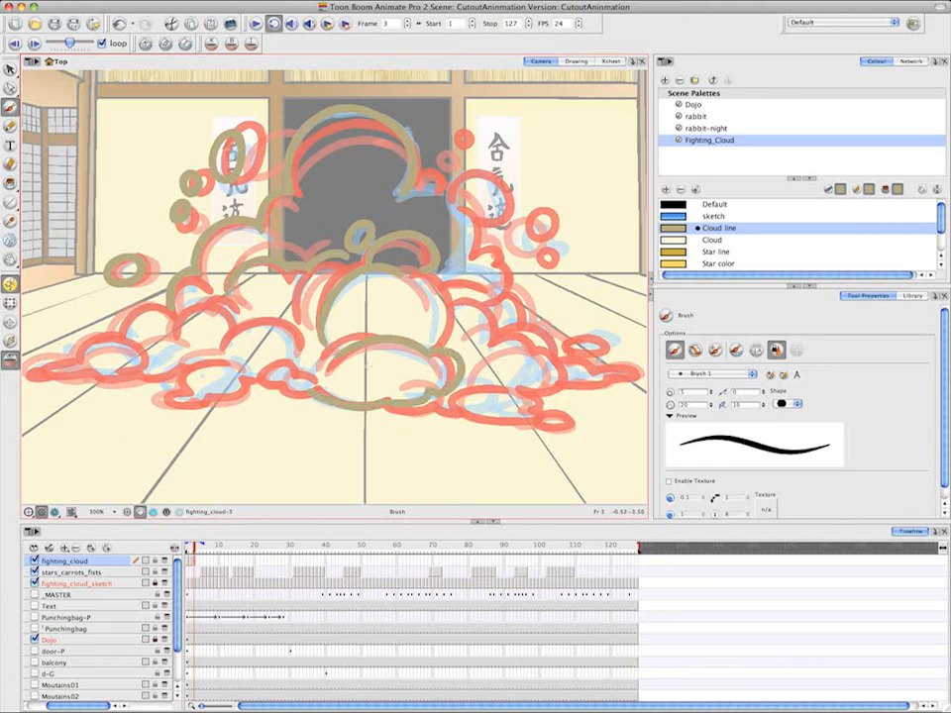
Trace the frame 3 cloud's lower-right puffs out to the far-right tip, then the right-hand puffs and the middle puff's right edge
mouse_move(413, 402)
mouse_down()
mouse_move(436, 402)
mouse_move(461, 385)
mouse_move(556, 419)
mouse_up()
mouse_move(523, 352)
mouse_down()
mouse_move(546, 368)
mouse_move(513, 394)
mouse_up()
drag(535, 383, 616, 382)
mouse_move(547, 364)
mouse_down()
mouse_move(604, 373)
mouse_move(585, 348)
mouse_up()
mouse_move(500, 329)
mouse_down()
mouse_move(554, 354)
mouse_move(479, 335)
mouse_move(515, 318)
mouse_move(456, 305)
mouse_up()
mouse_move(411, 272)
mouse_down()
mouse_move(443, 322)
mouse_move(435, 346)
mouse_up()
mouse_move(452, 270)
mouse_down()
mouse_move(511, 291)
mouse_move(473, 244)
mouse_up()
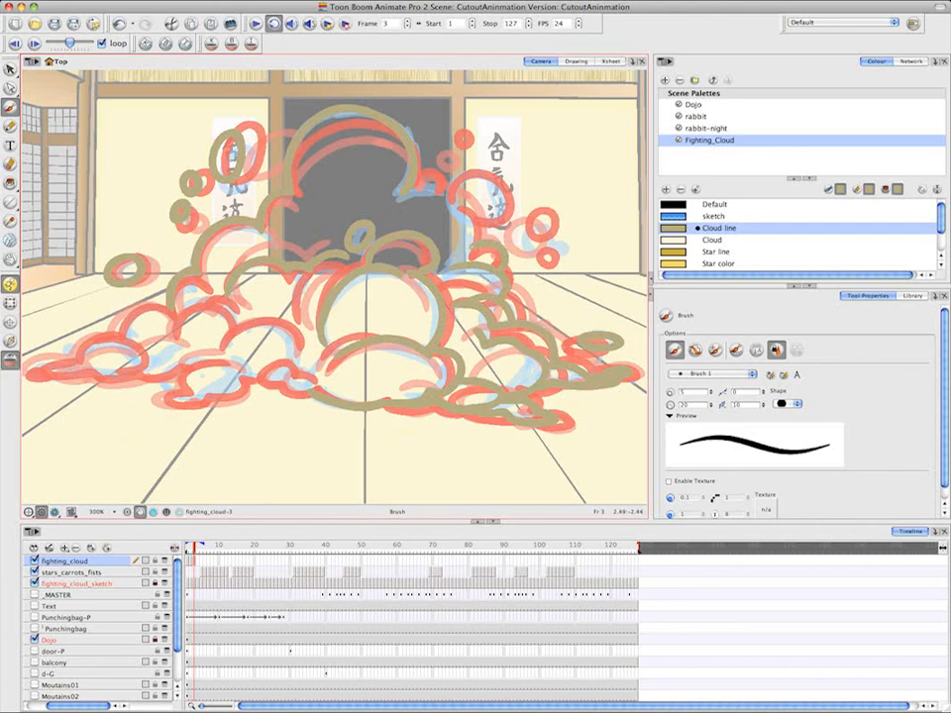
Outline the upper-right side and loose right-hand bubbles on frame 3, redrawing the round upper-right puff once
drag(444, 197, 452, 264)
drag(544, 230, 567, 250)
drag(470, 125, 474, 125)
drag(447, 183, 485, 226)
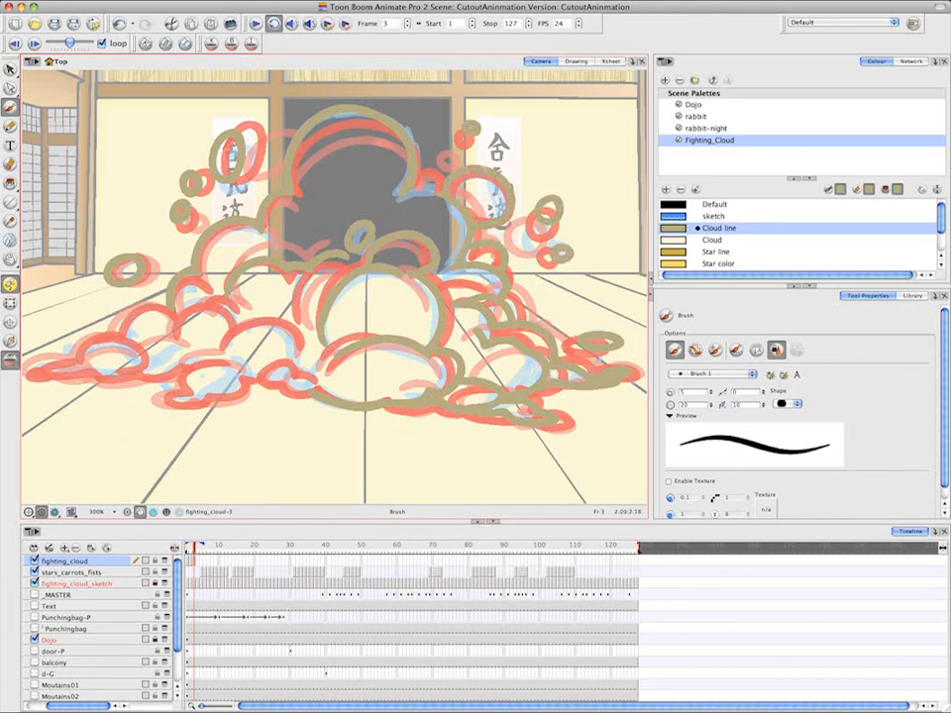
key(super+z)
mouse_move(452, 185)
mouse_down()
mouse_move(512, 197)
mouse_move(484, 226)
mouse_up()
Trace the frame 3 cloud's lower-left puffs and far-left tip, then check the line drawing with onion skin temporarily off
click(199, 563)
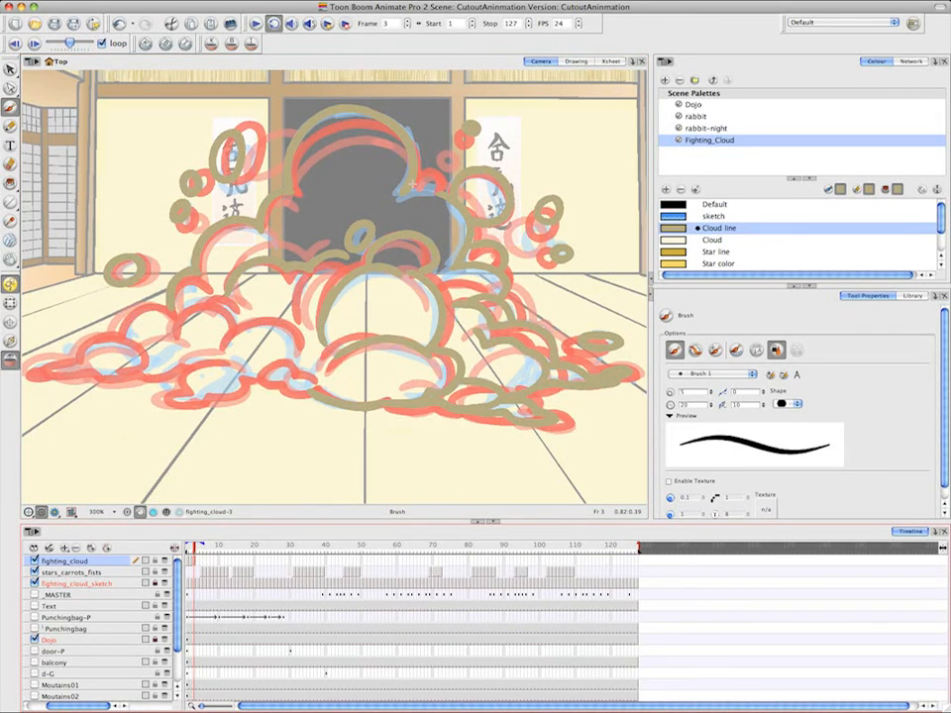
mouse_move(166, 305)
mouse_down()
mouse_move(72, 359)
mouse_move(60, 343)
mouse_move(85, 374)
mouse_move(146, 380)
mouse_up()
mouse_move(195, 346)
mouse_down()
mouse_move(178, 349)
mouse_move(188, 375)
mouse_move(237, 392)
mouse_move(265, 377)
mouse_move(308, 390)
mouse_up()
mouse_move(317, 373)
mouse_down()
mouse_move(221, 337)
mouse_move(239, 330)
mouse_up()
mouse_move(178, 322)
mouse_down()
mouse_move(205, 297)
mouse_move(240, 305)
mouse_up()
key(alt+o)
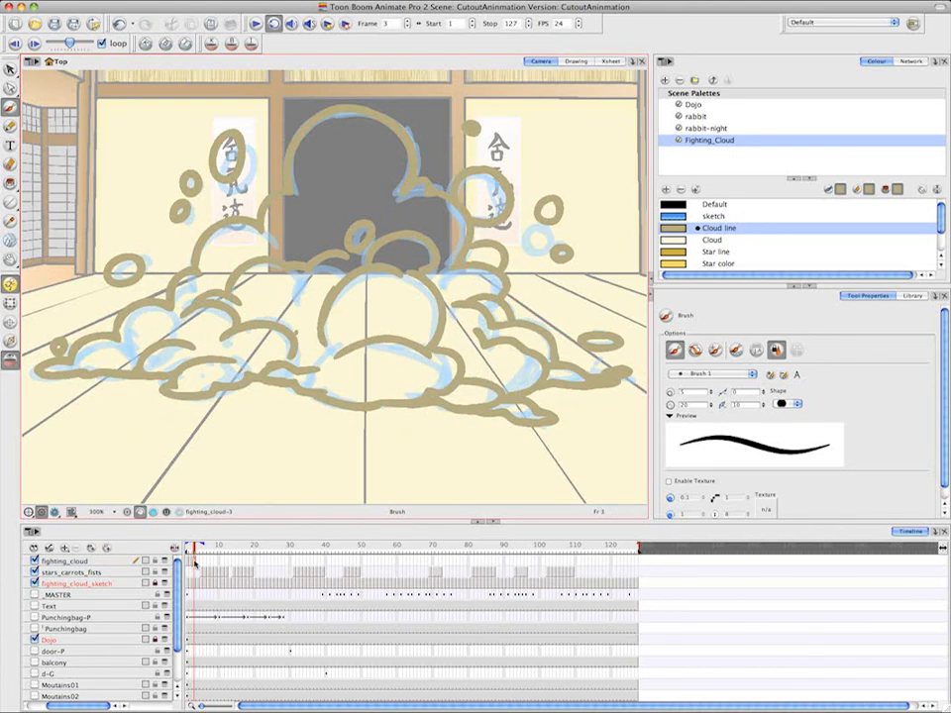
key(alt+o)
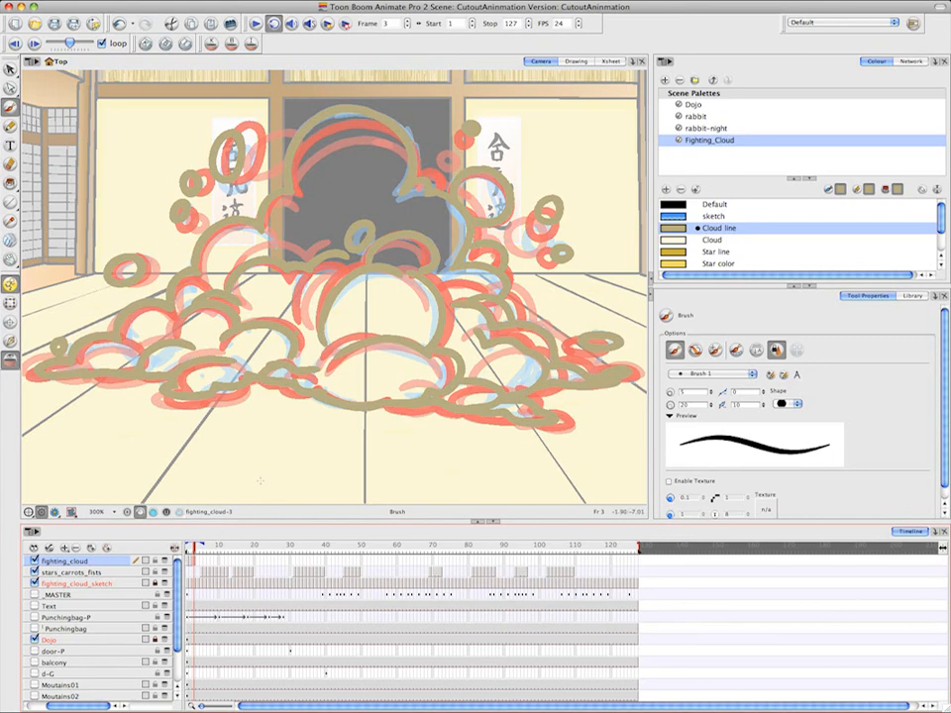
On frame 1, fill the main cloud body, its left-hand puffs and the loose upper and left bubbles with the Cloud colour
click(189, 560)
click(10, 183)
click(689, 241)
click(359, 177)
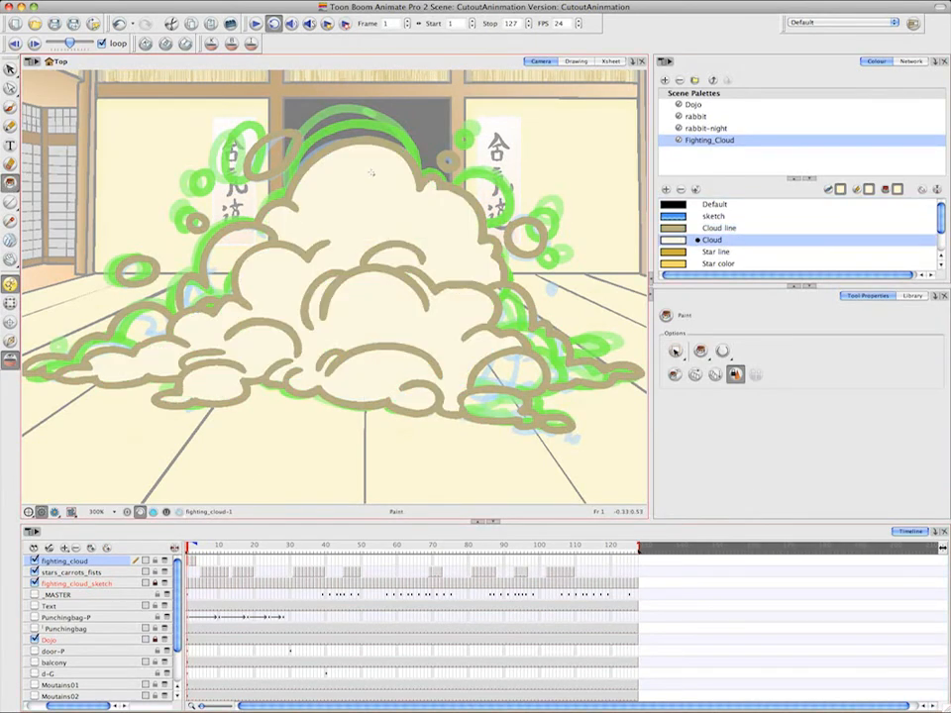
click(212, 286)
click(141, 331)
click(138, 270)
click(450, 159)
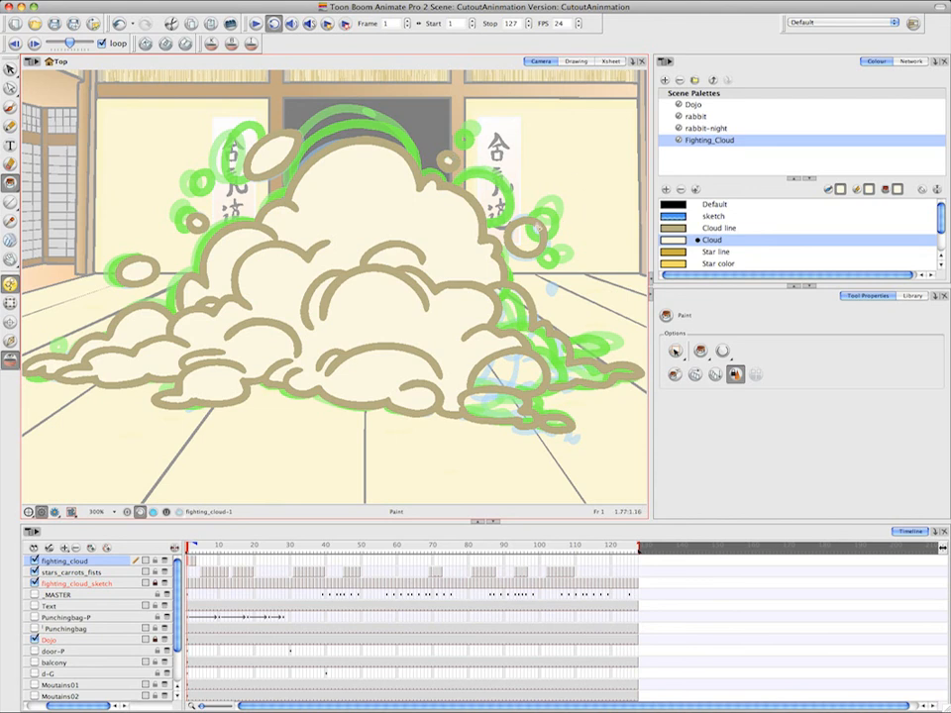
Fill the loose right-hand bubble and the remaining right and lower-right puffs on frame 1 with the Cloud colour
click(528, 237)
click(528, 340)
click(509, 376)
click(501, 403)
click(557, 423)
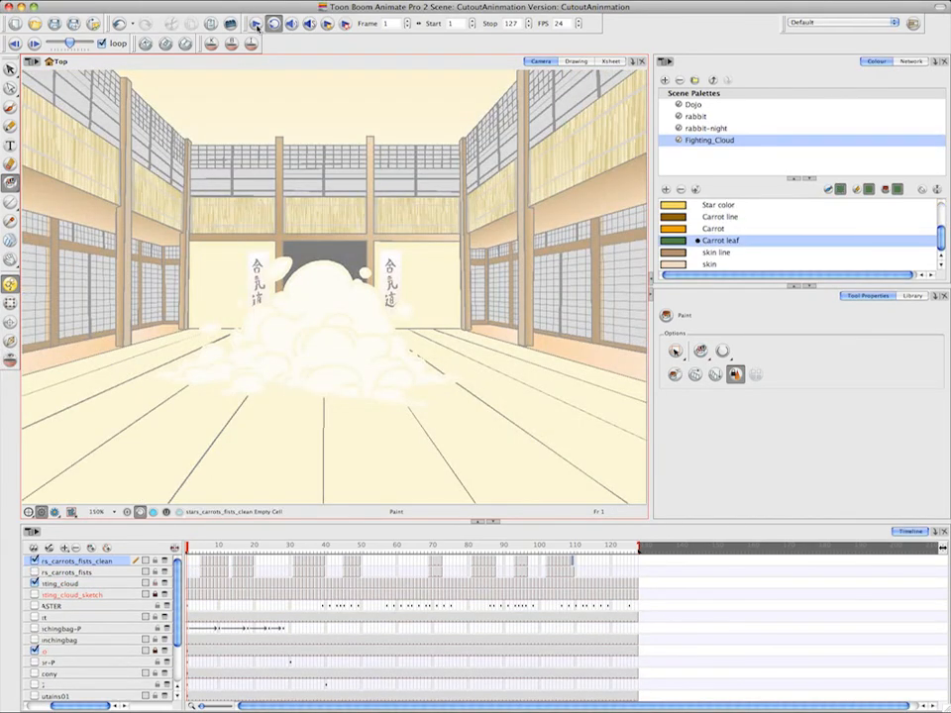
Play back the coloured cloud, stars and carrots animation, then stop the playback
click(257, 25)
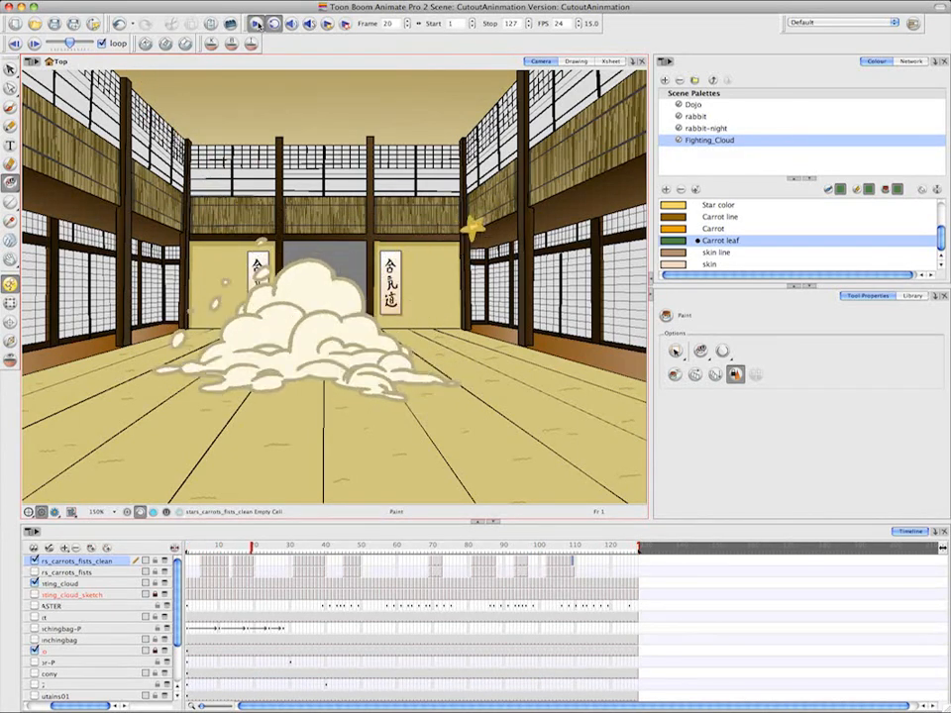
click(259, 26)
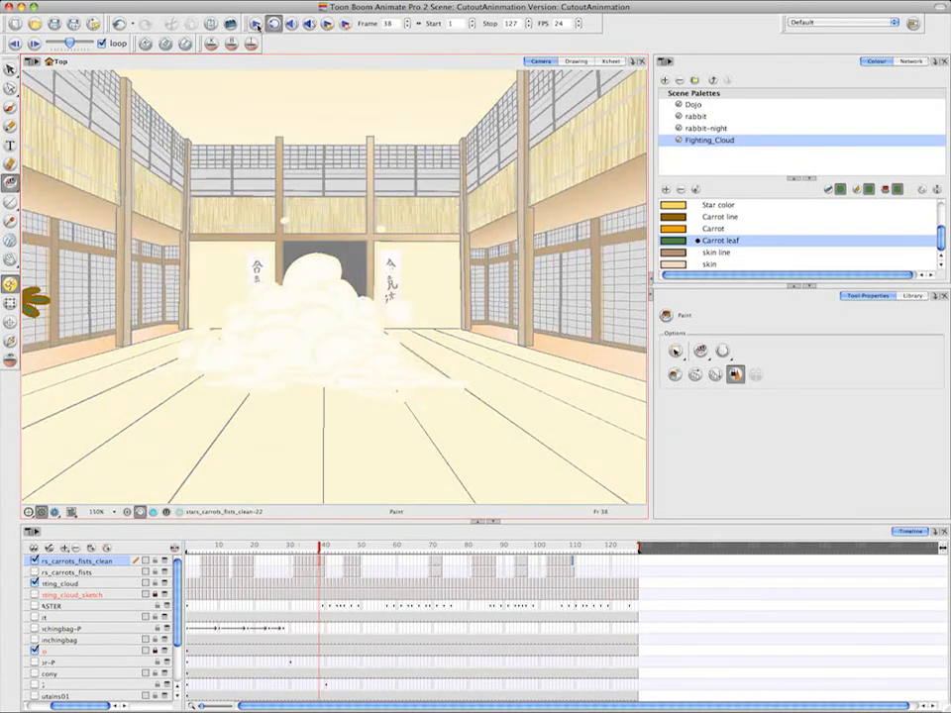